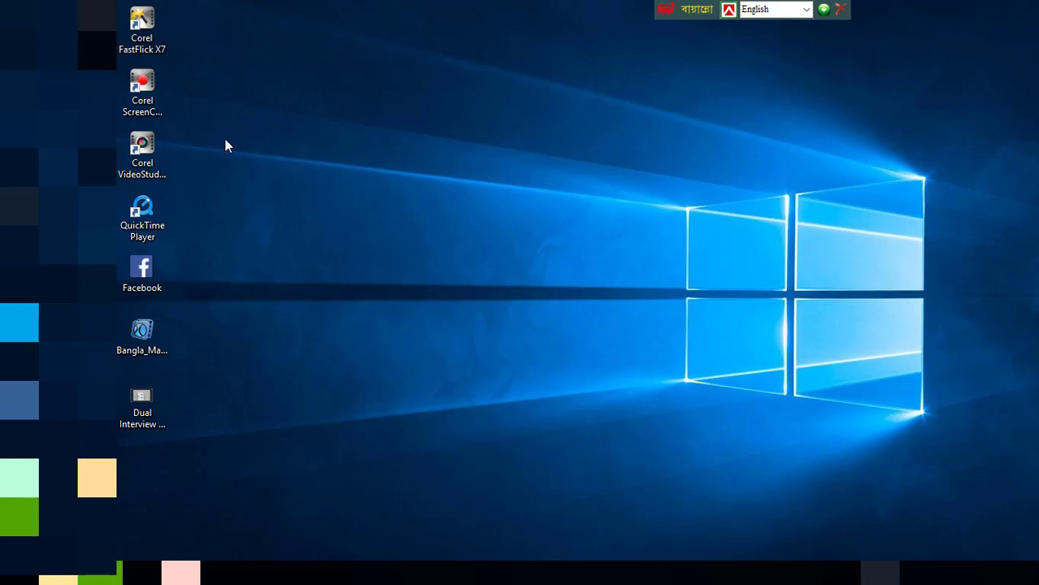
# Open Corel VideoStudio X7 and add a new media library folder named Edit.
pyautogui.doubleClick(148, 154)
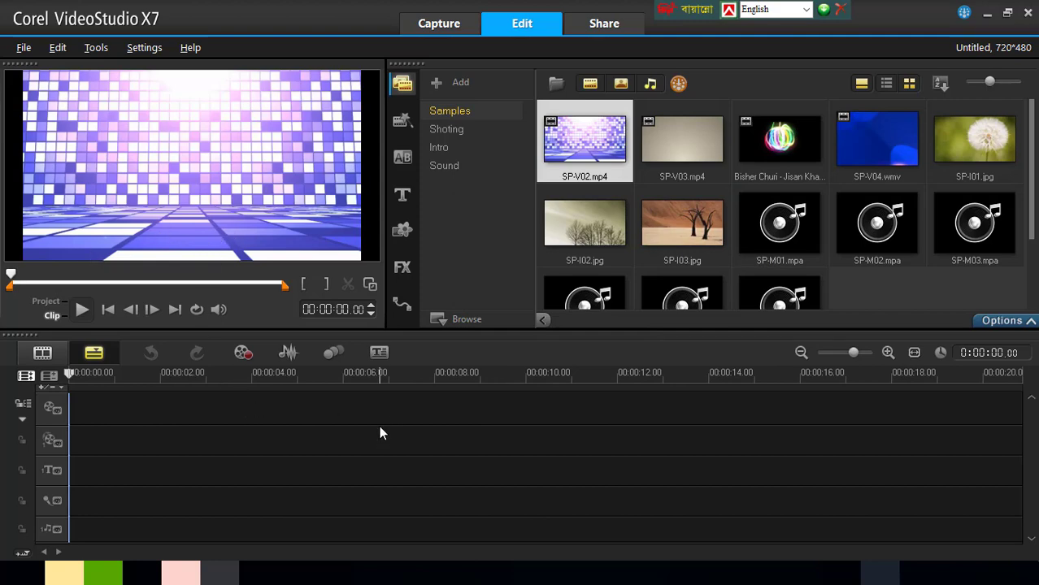
pyautogui.click(453, 166)
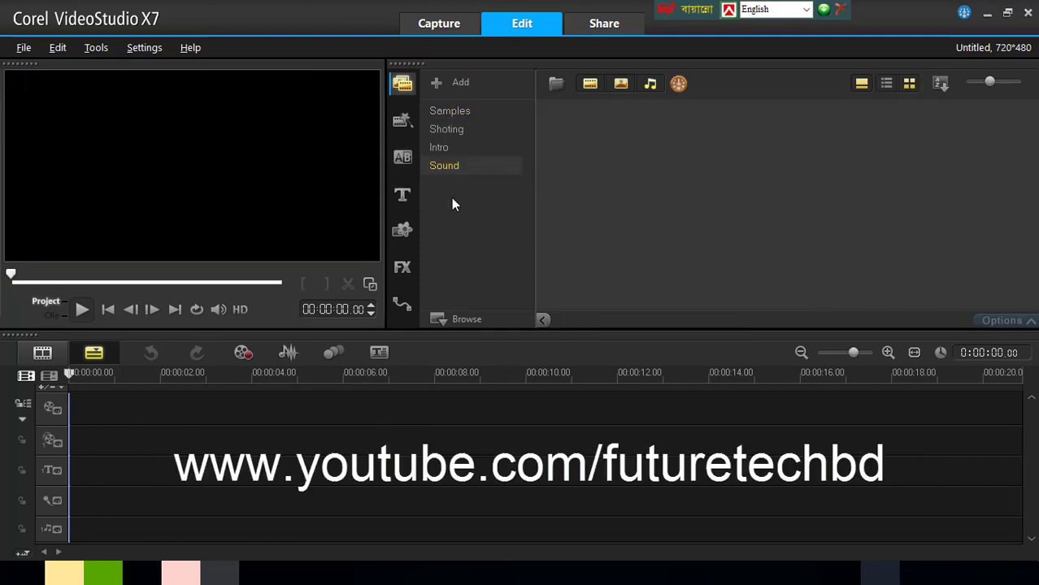
pyautogui.click(445, 84)
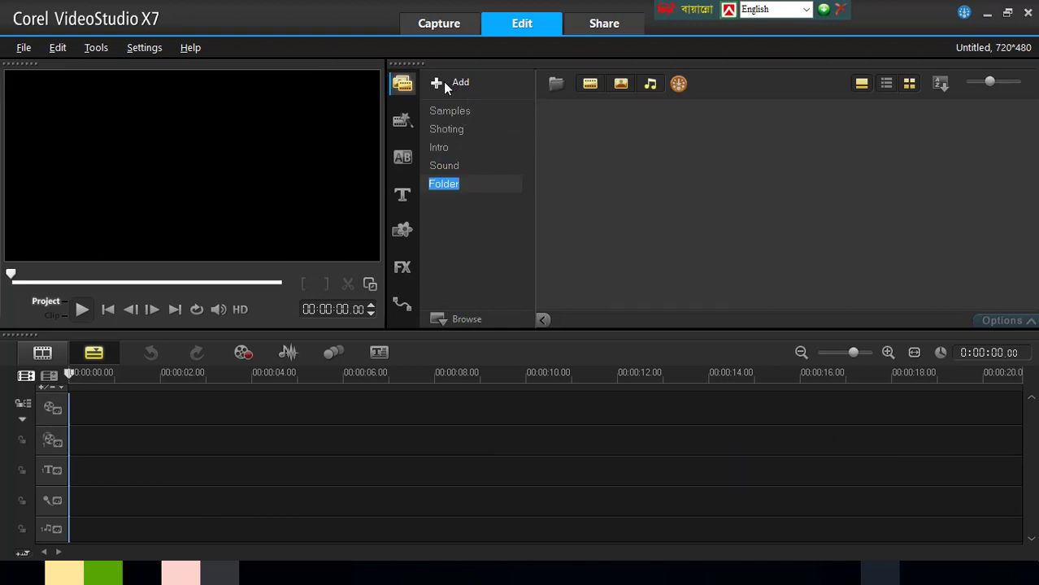
pyautogui.press('BackSpace')
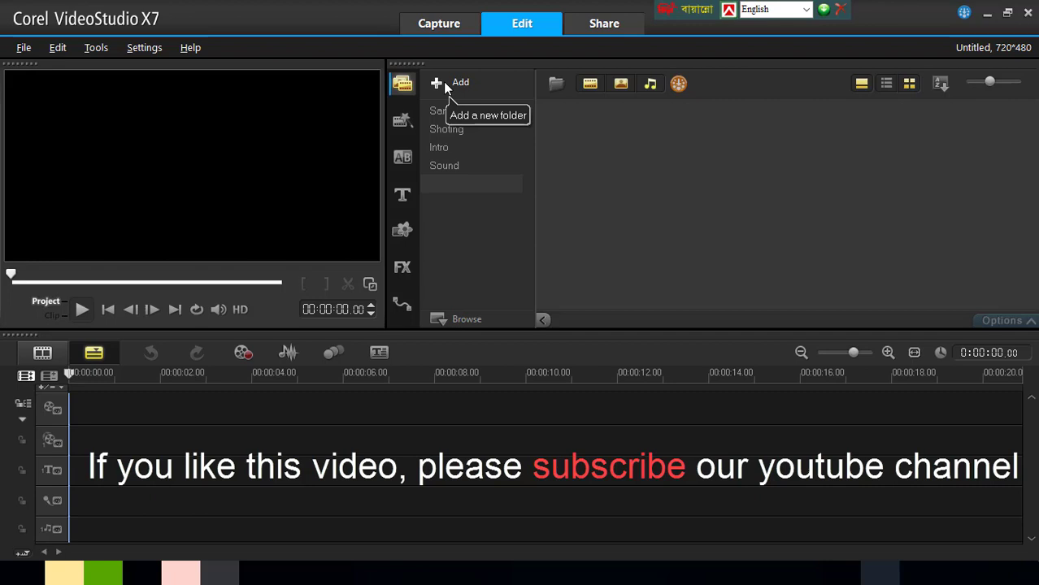
pyautogui.write('Edit')
pyautogui.press('Return')
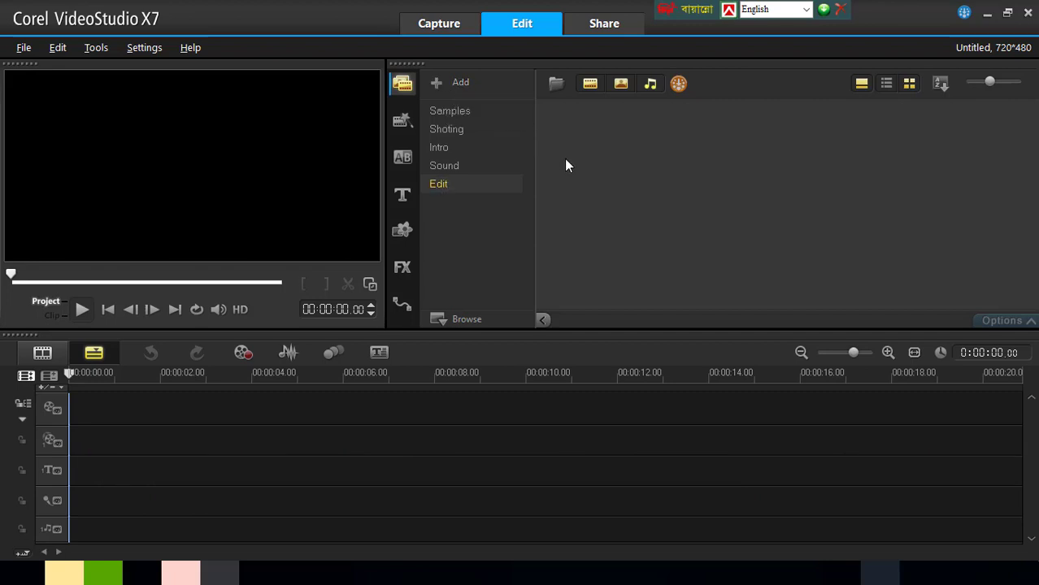
# Import the Dual Interview Microphone video from the Desktop into the Edit library folder.
pyautogui.click(553, 86)
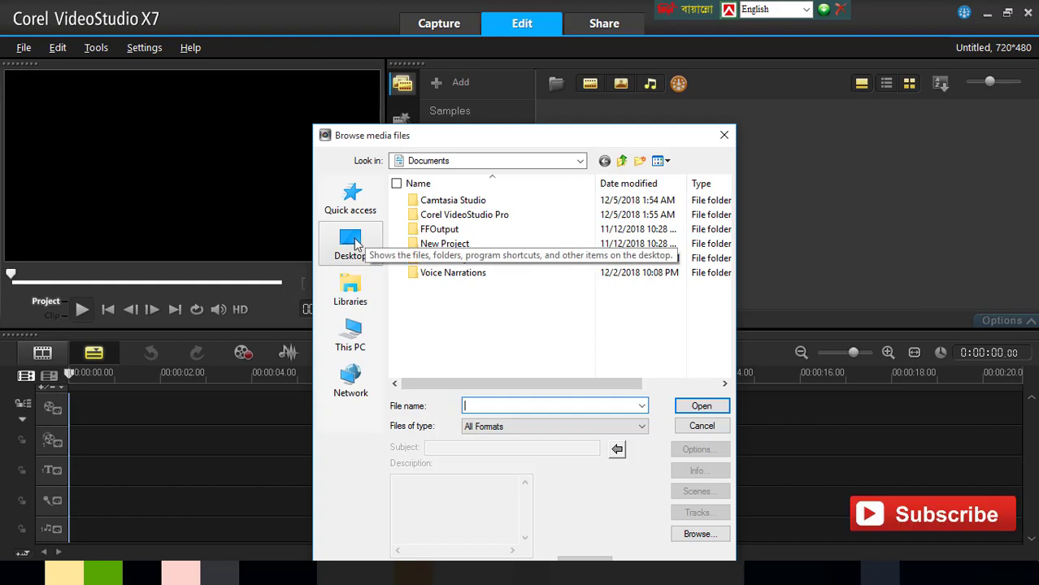
pyautogui.click(350, 244)
pyautogui.scroll(-3, 488, 309)
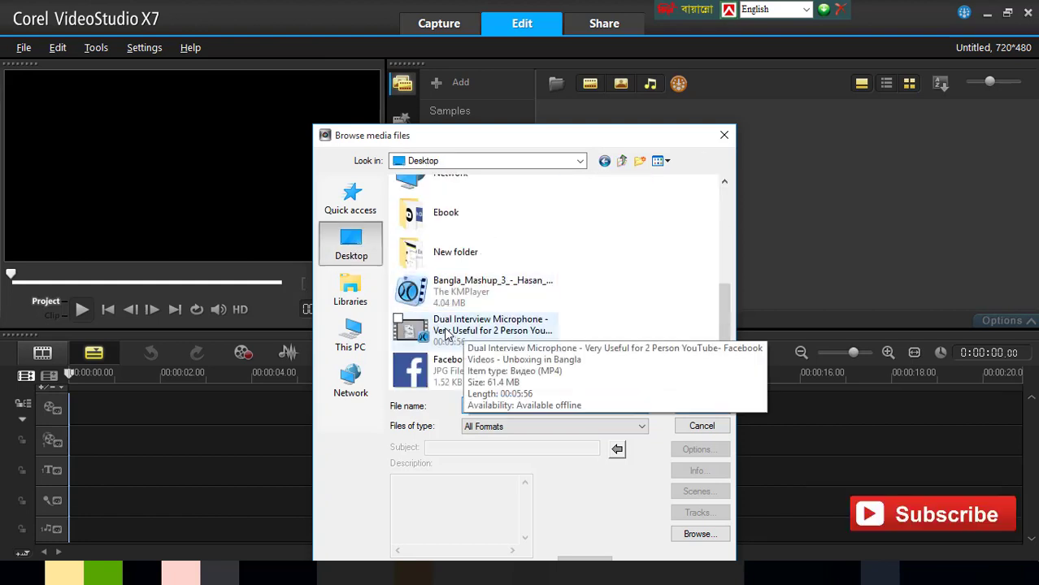
pyautogui.click(484, 329)
pyautogui.click(696, 409)
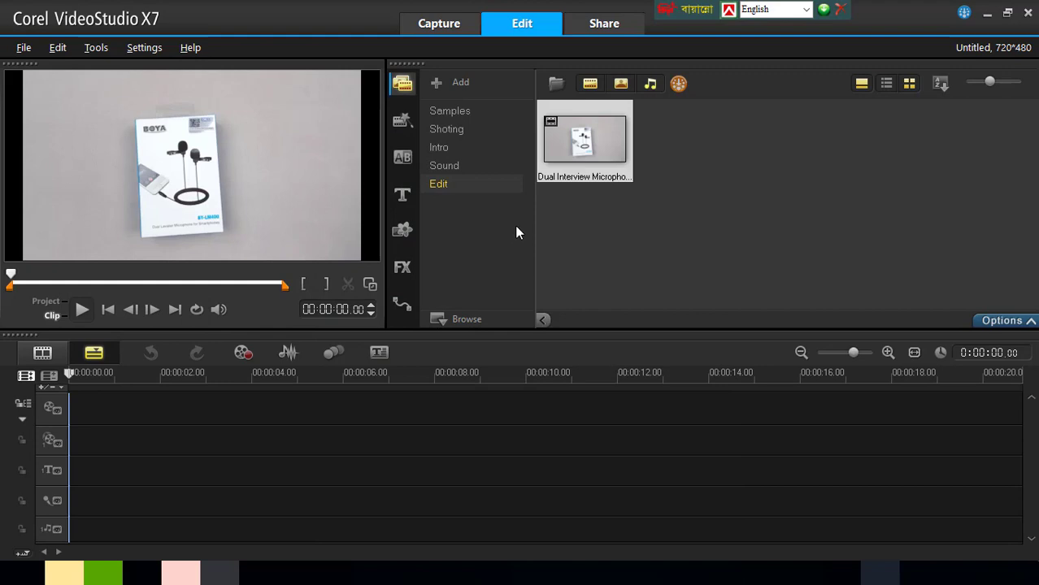
# Place the Dual Interview Microphone clip at the start of the video track and scrub through its opening seconds.
pyautogui.moveTo(593, 162); pyautogui.dragTo(220, 419)
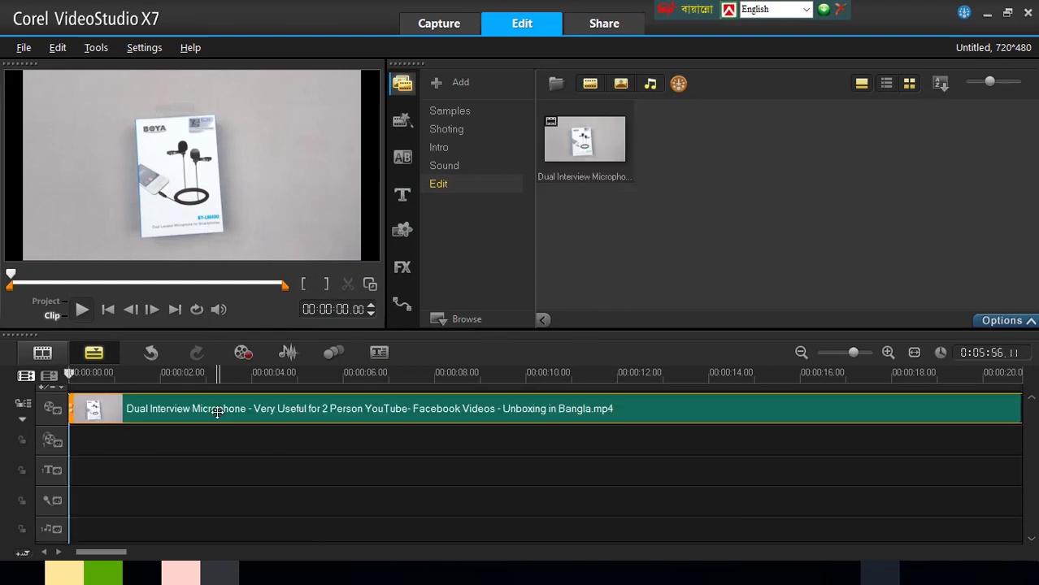
pyautogui.moveTo(75, 376); pyautogui.dragTo(104, 393)
pyautogui.moveTo(163, 371); pyautogui.dragTo(359, 372)
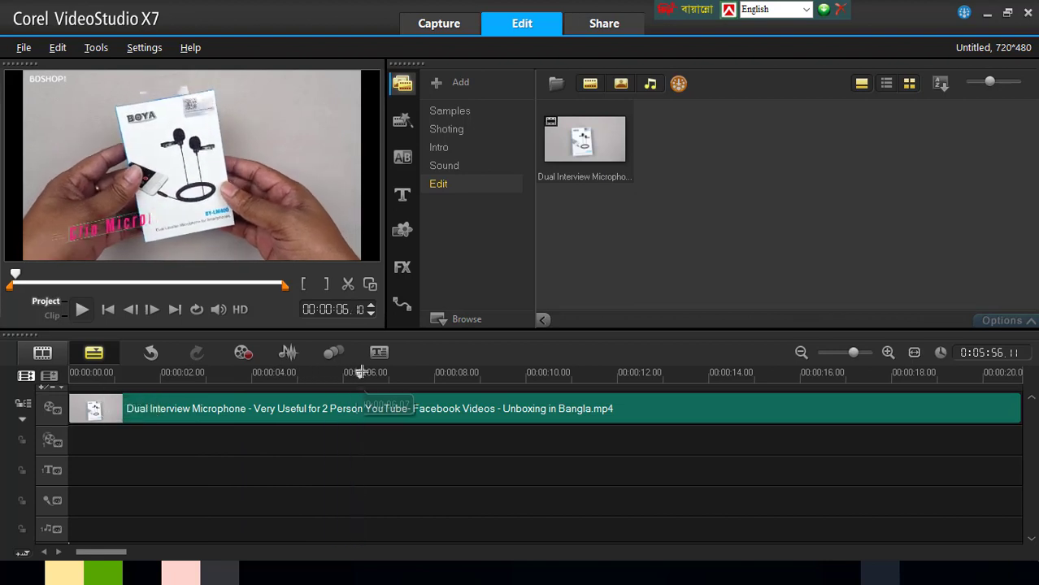
pyautogui.press('Home')
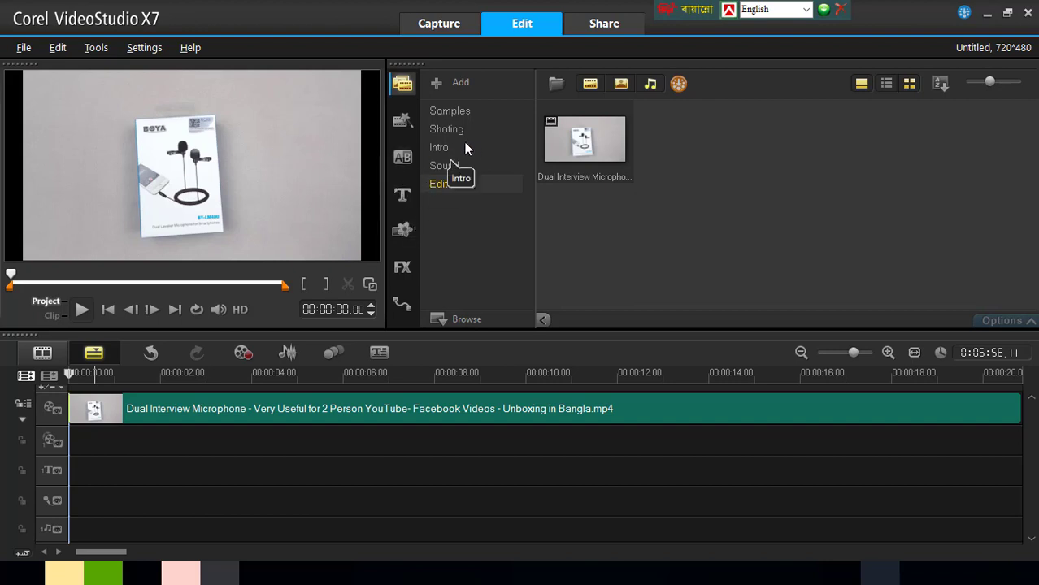
# Insert the sample clip SP-V02.mp4 at the start of the video track, before the microphone video.
pyautogui.click(447, 111)
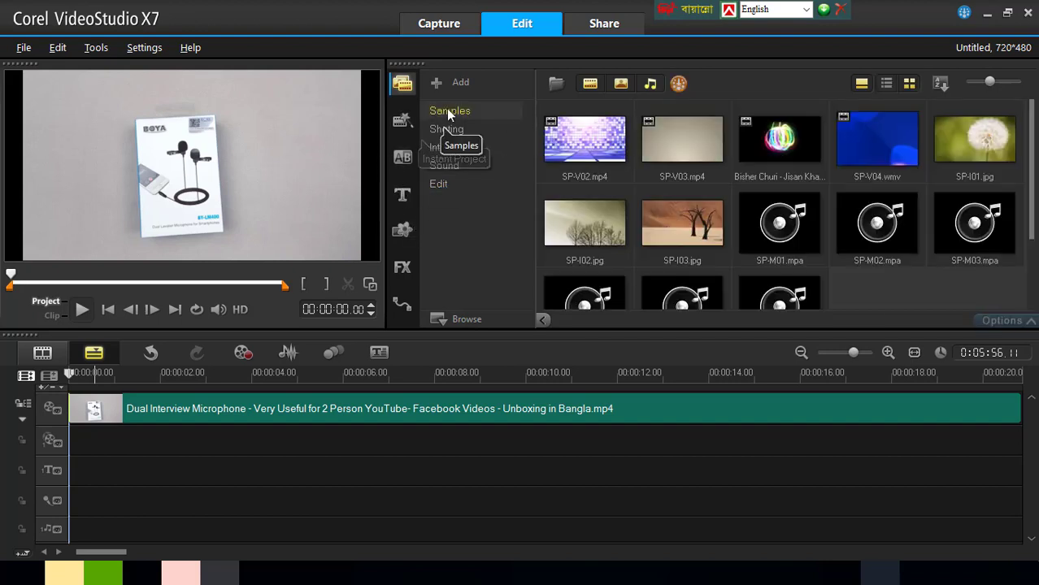
pyautogui.click(593, 150)
pyautogui.moveTo(593, 150); pyautogui.dragTo(97, 413)
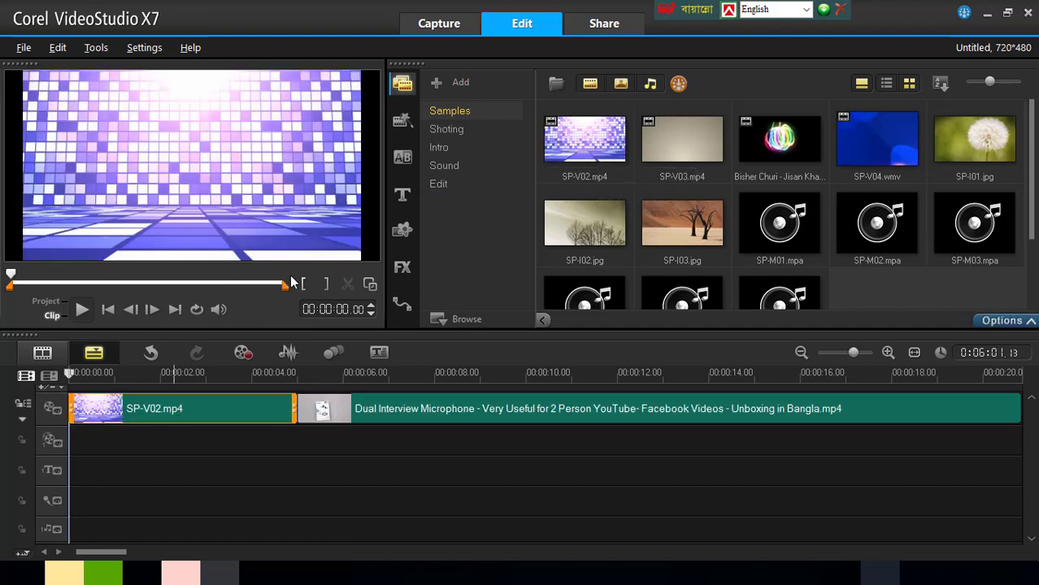
# Add the bold italic white Lorem ipsum title preset to the title track, starting at about 00:00:00.11 over SP-V02.mp4.
pyautogui.click(402, 195)
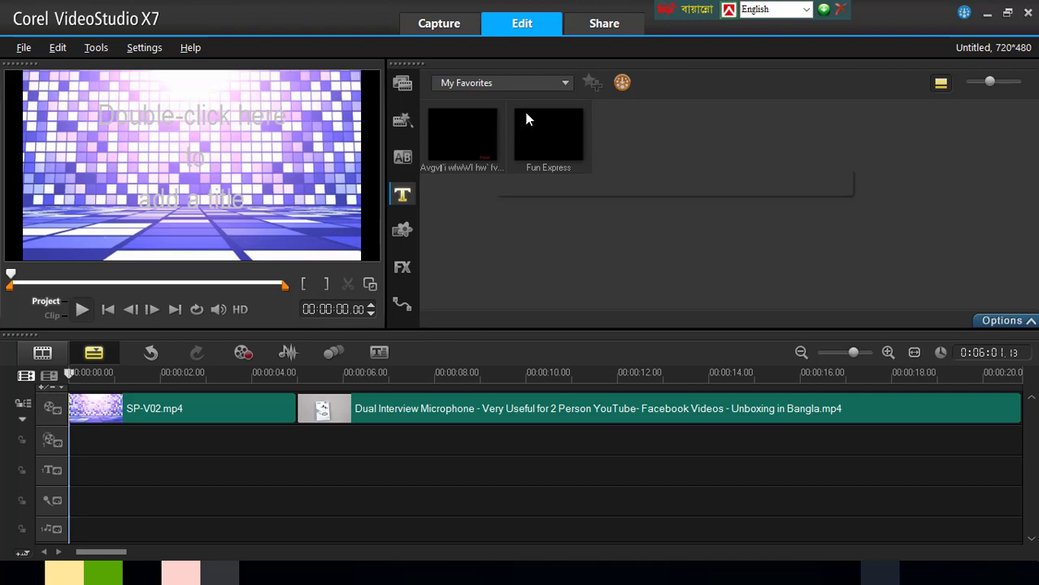
pyautogui.click(565, 82)
pyautogui.click(463, 124)
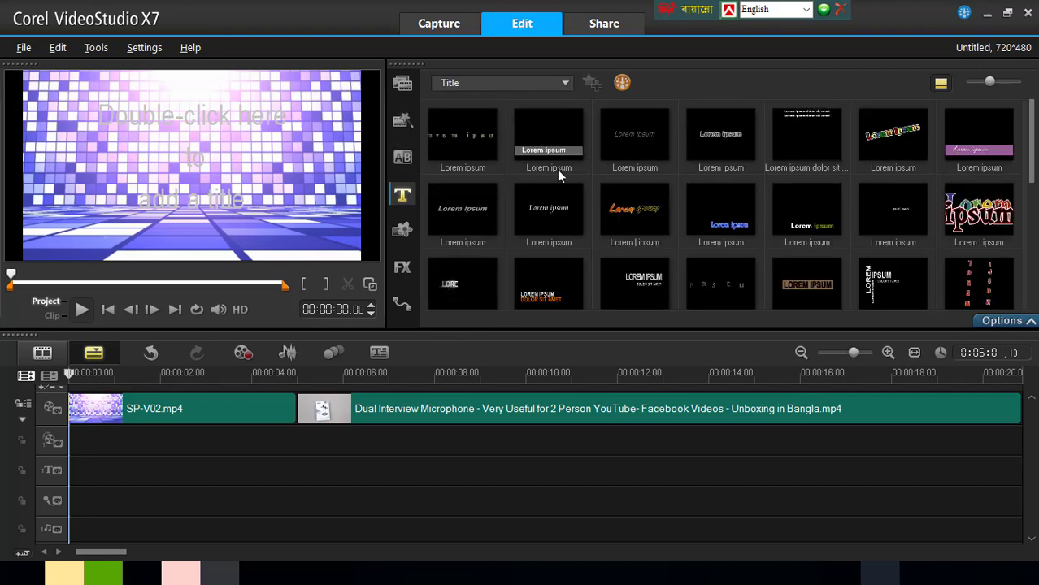
pyautogui.click(447, 212)
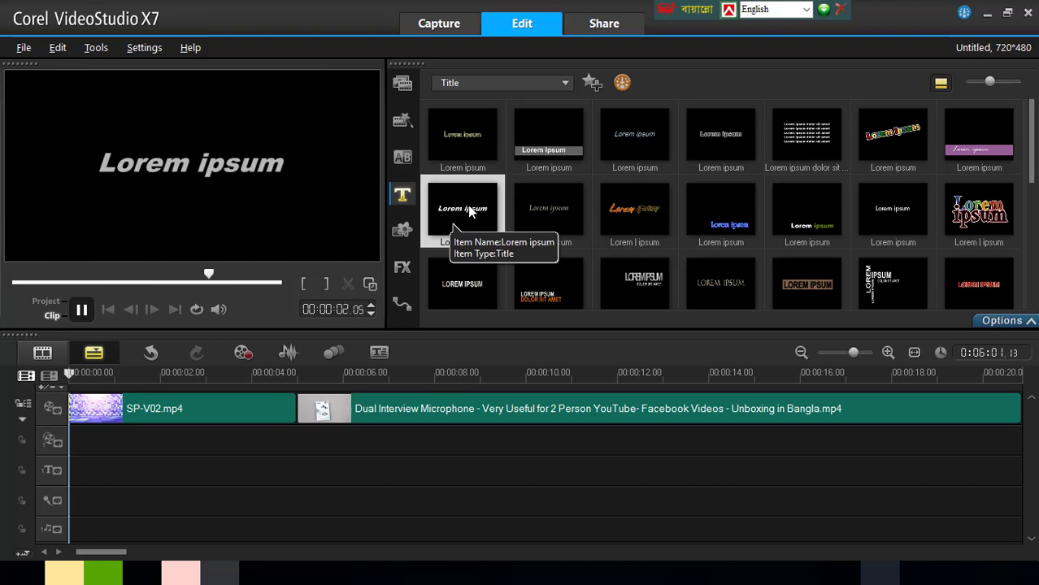
pyautogui.moveTo(469, 211); pyautogui.dragTo(90, 485)
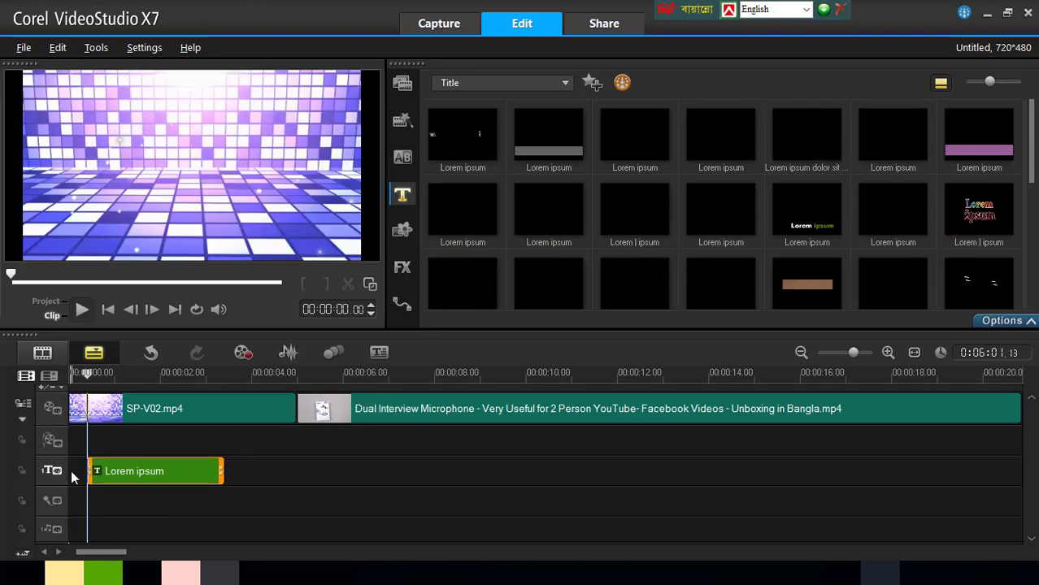
pyautogui.click(122, 472)
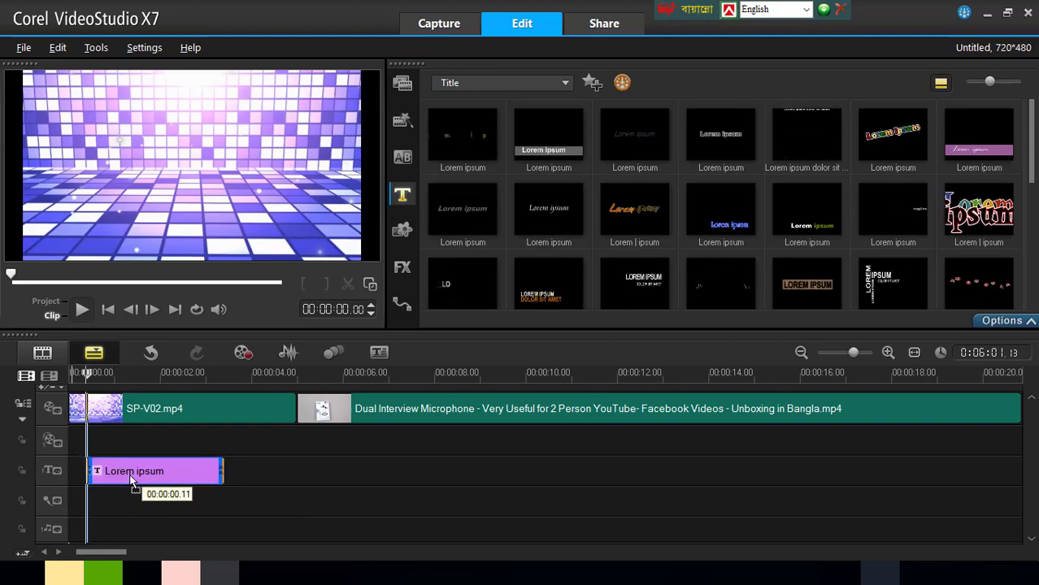
# Preview the title's animation over the SP-V02.mp4 clip.
pyautogui.click(99, 372)
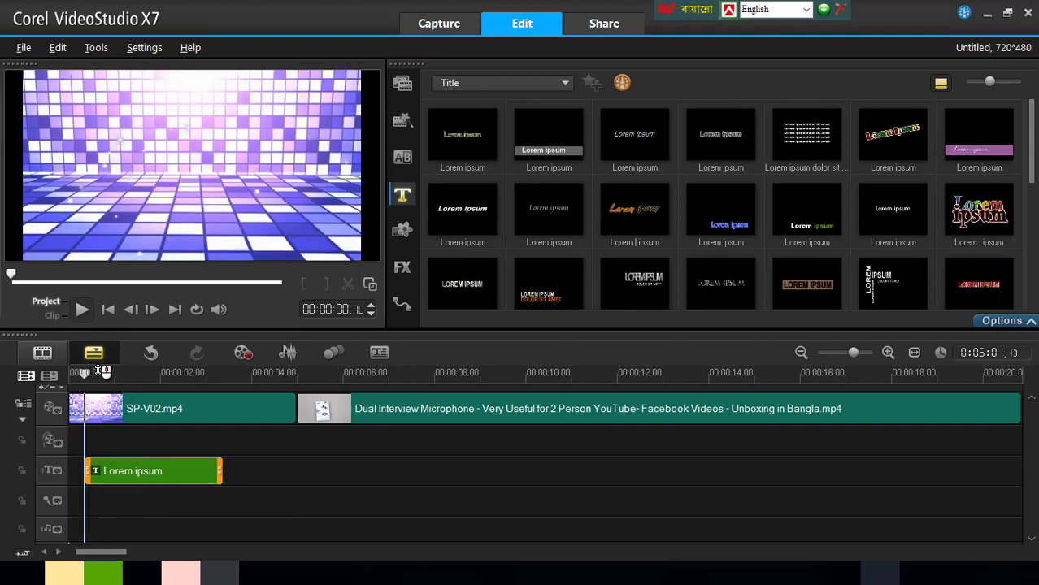
pyautogui.press('space')
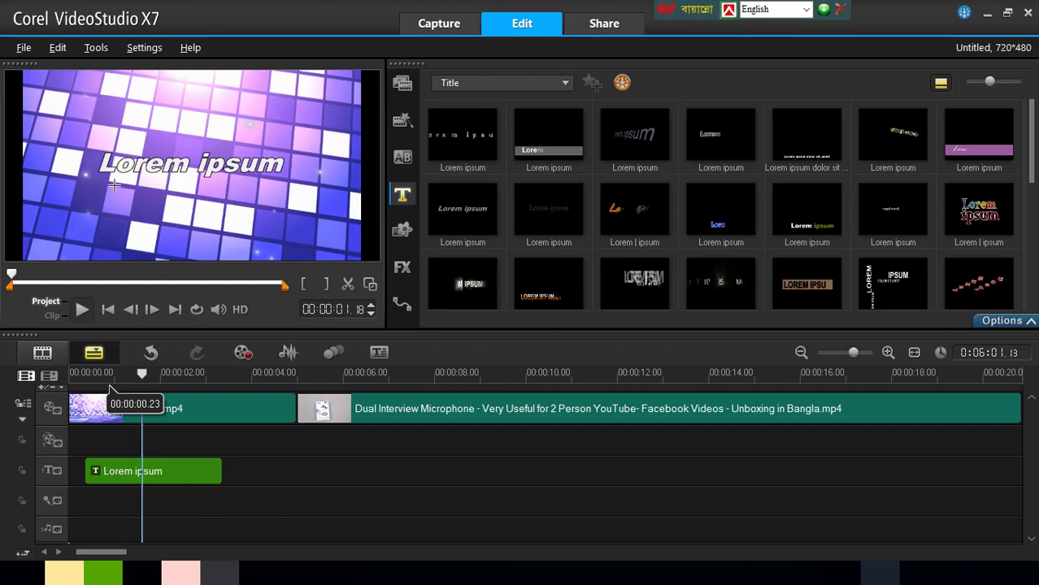
pyautogui.click(104, 388)
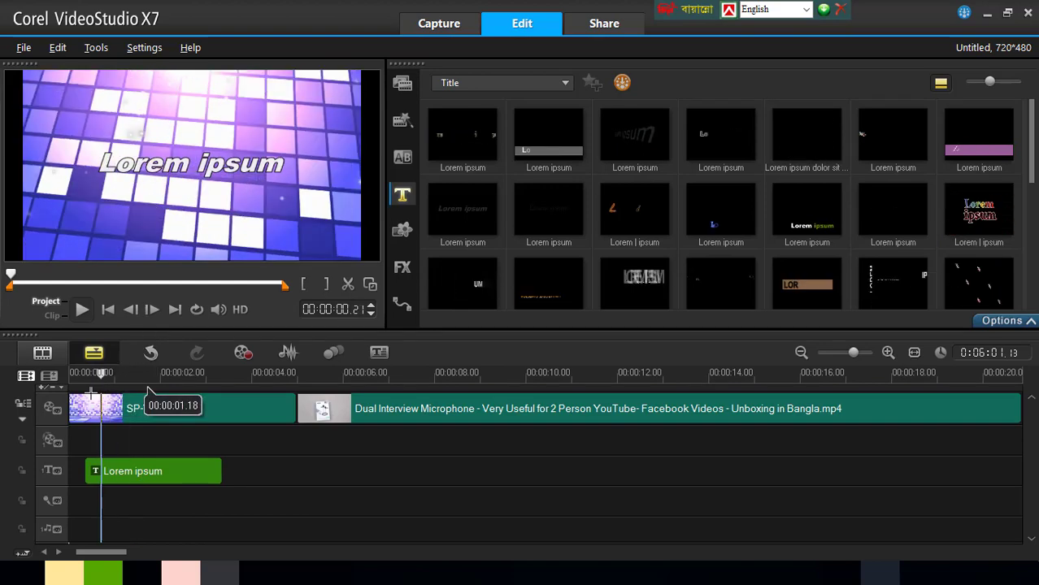
# Open the Lorem ipsum title for editing and set the font size of all its text to 60.
pyautogui.doubleClick(153, 475)
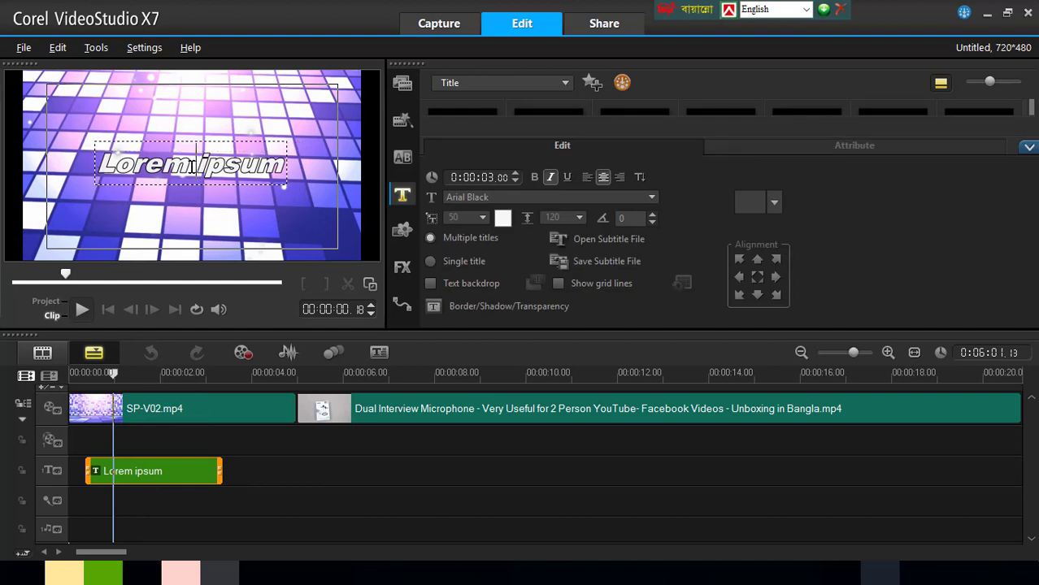
pyautogui.hotkey('ctrl', 'a')
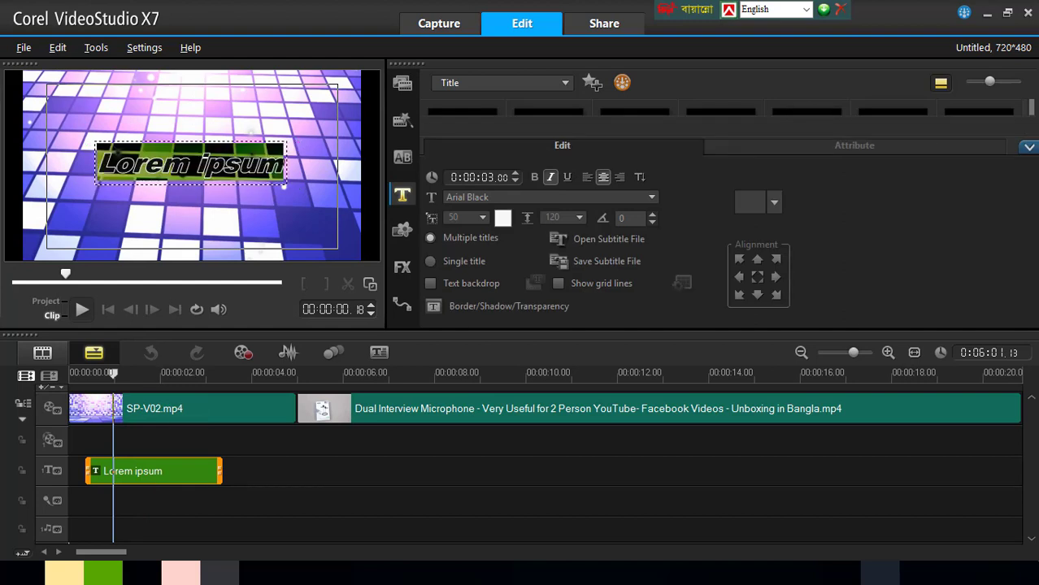
pyautogui.doubleClick(469, 217)
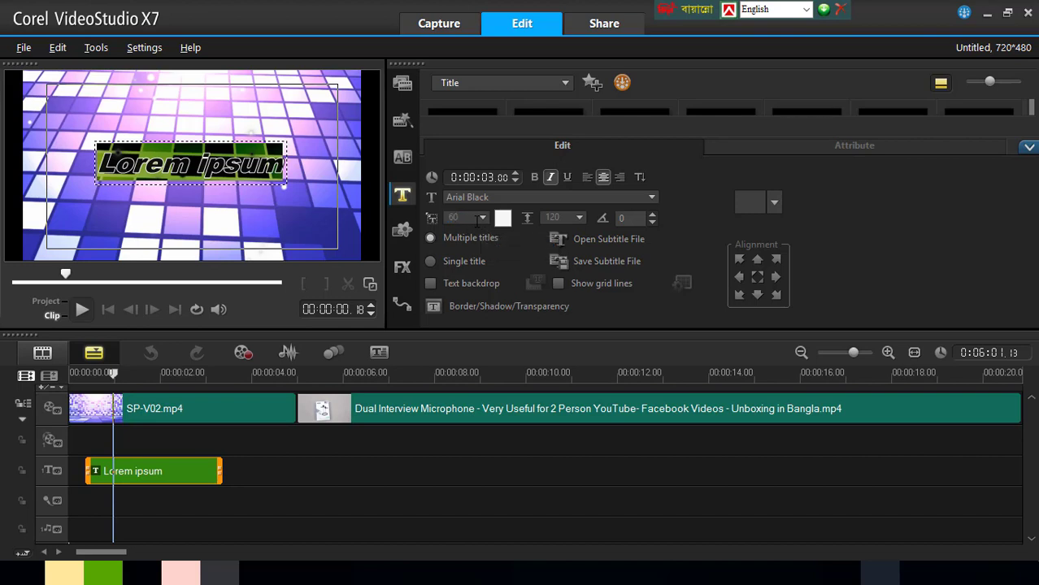
pyautogui.press('Return')
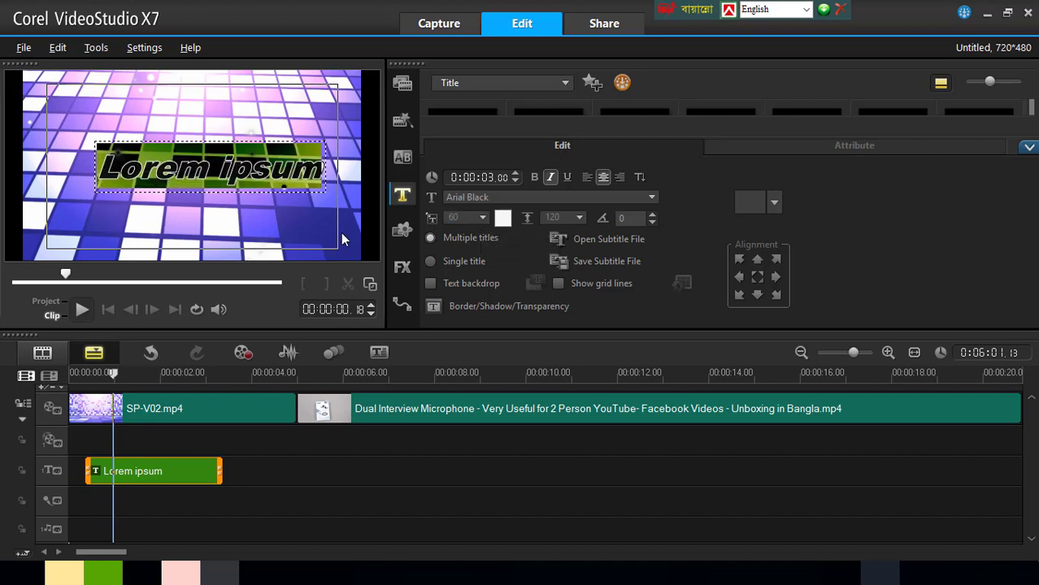
# Replace the title's placeholder text with "Future Tech BD".
pyautogui.press('Delete')
pyautogui.write('F')
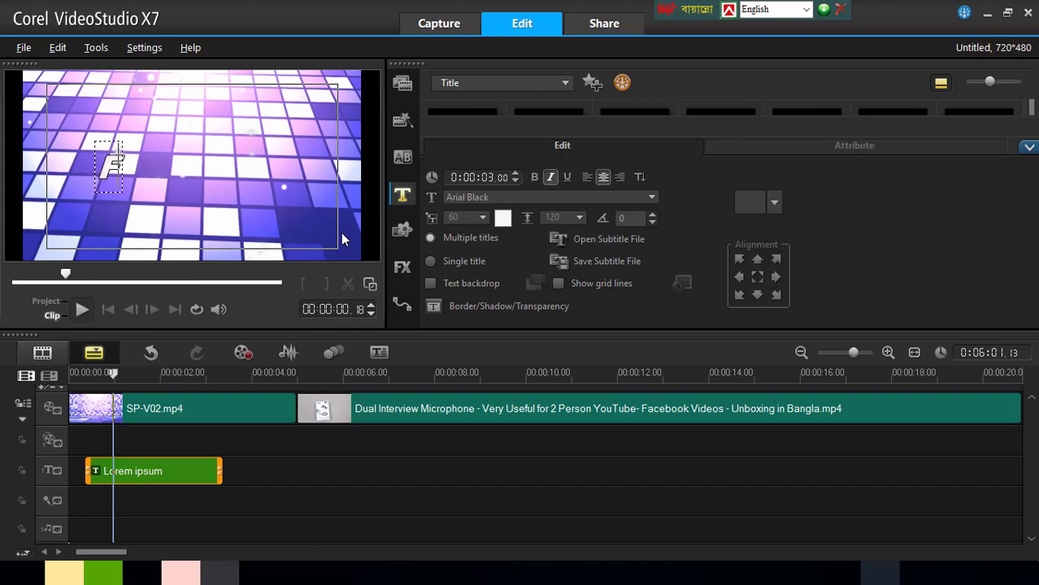
pyautogui.write('utu')
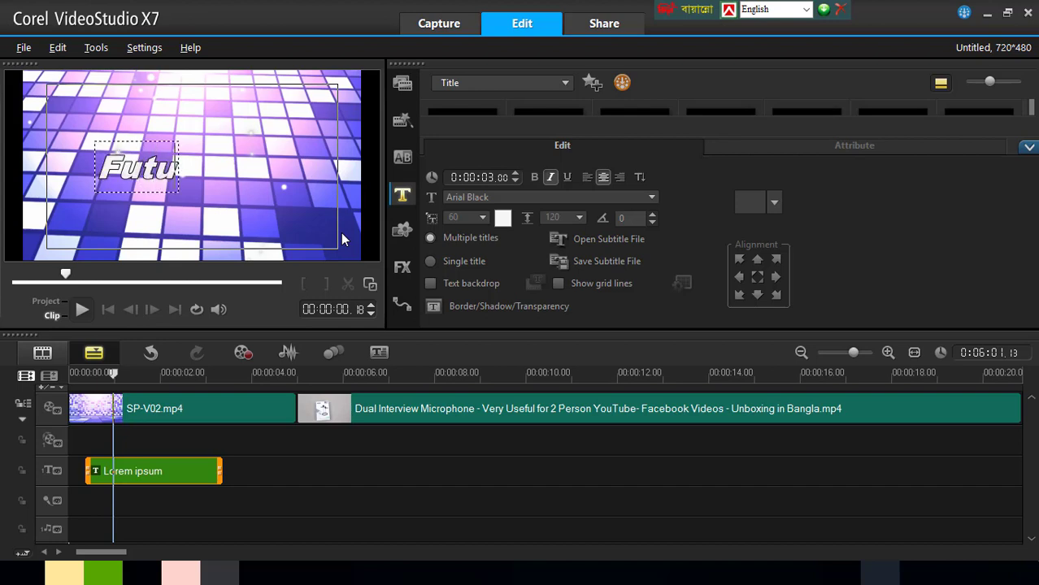
pyautogui.write('re Tech BD')
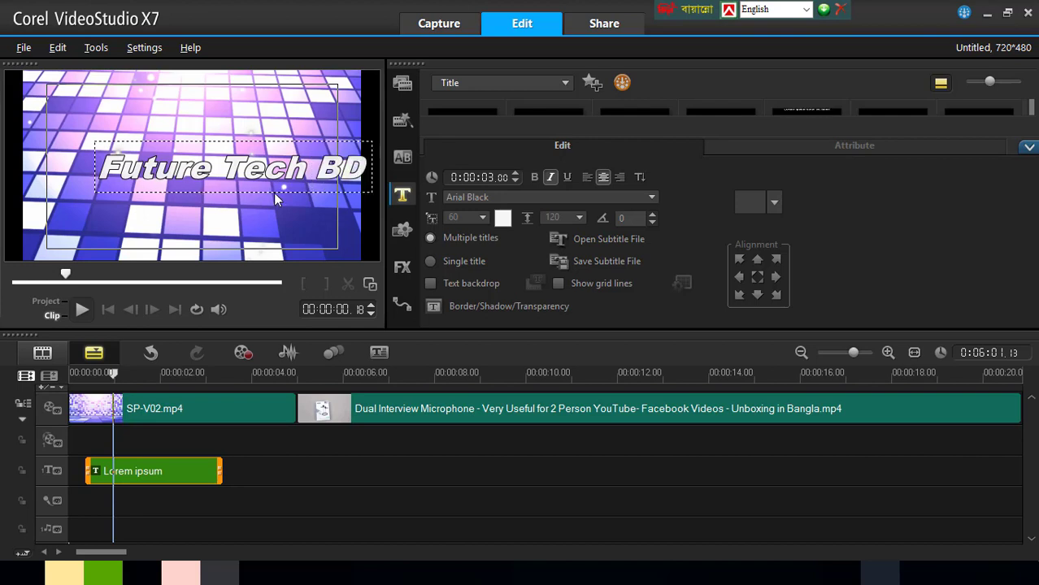
# Change the font of the whole "Future Tech BD" title text to Times New Roman.
pyautogui.hotkey('ctrl', 'a')
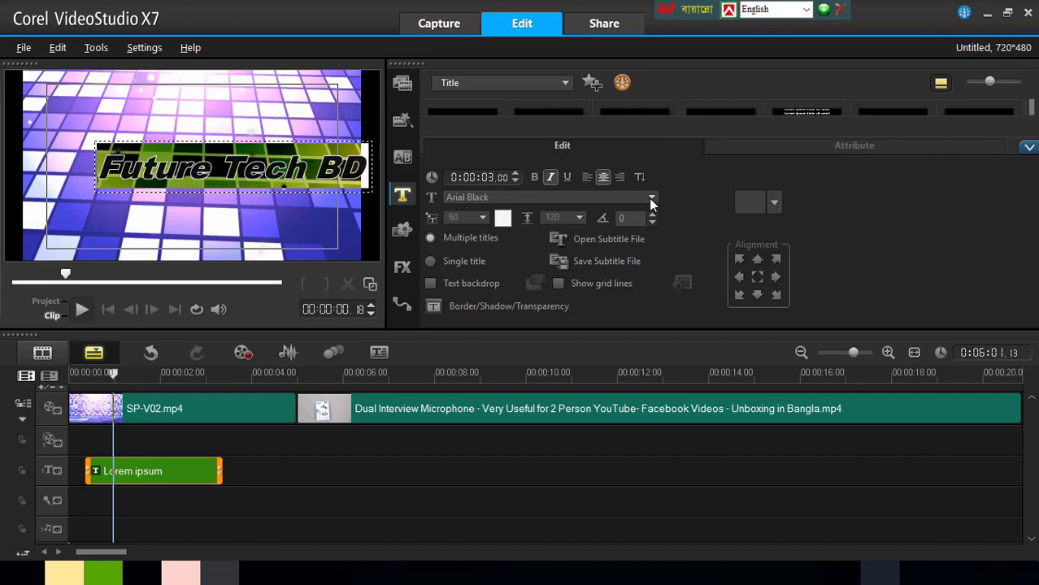
pyautogui.click(651, 196)
pyautogui.scroll(-15, 520, 273)
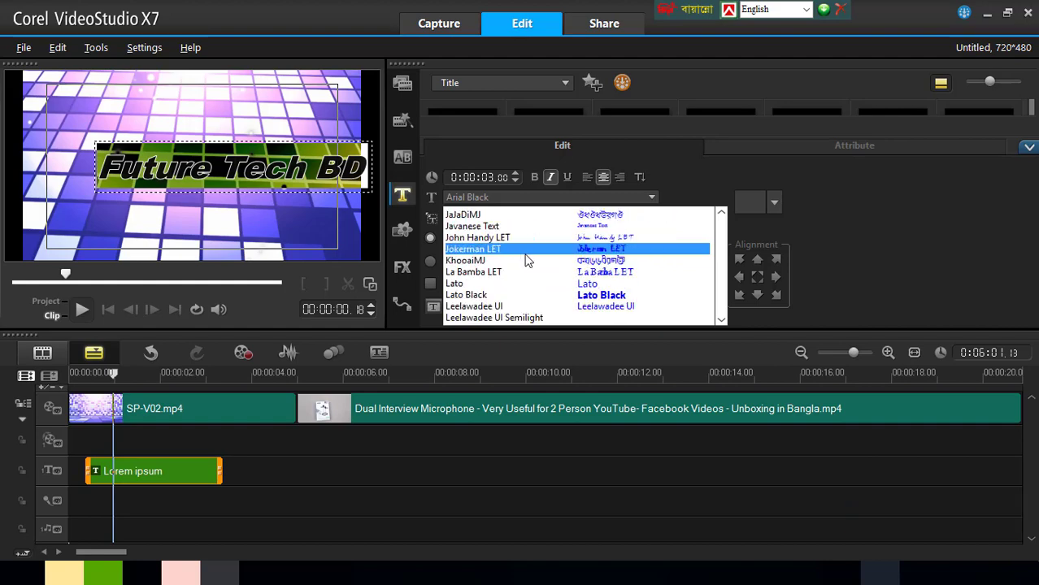
pyautogui.scroll(-6, 529, 268)
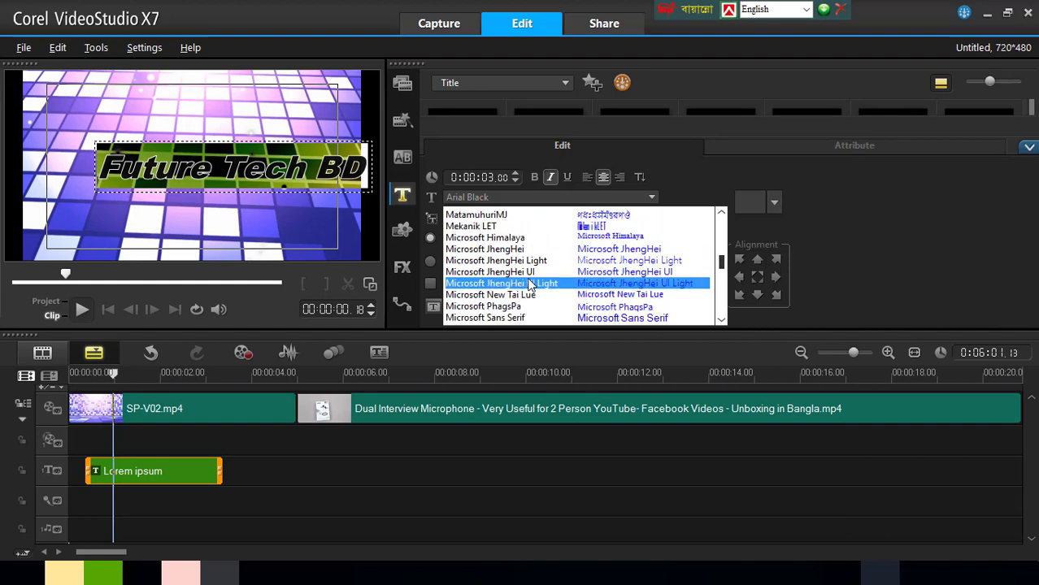
pyautogui.scroll(-12, 529, 281)
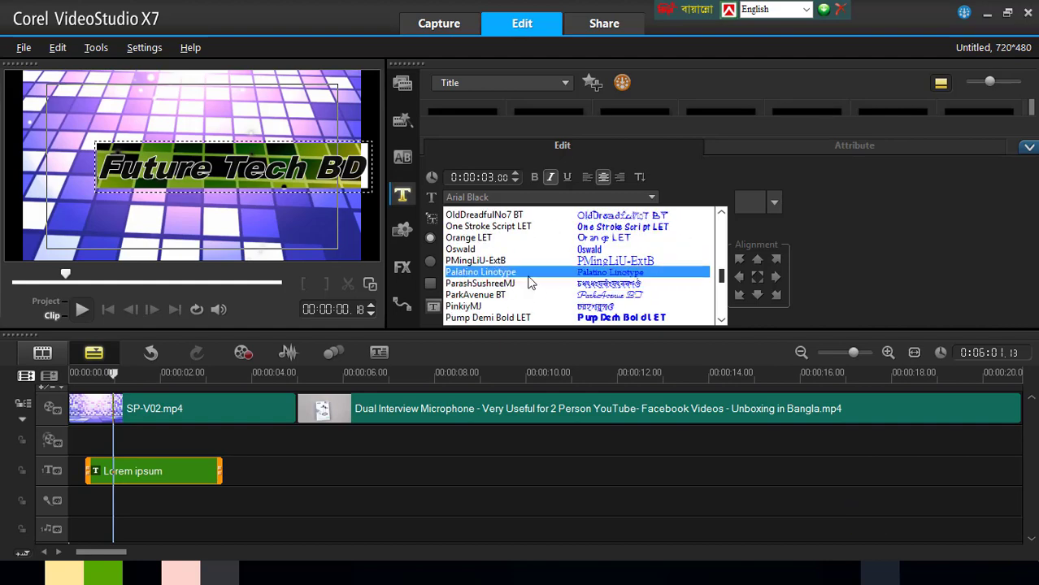
pyautogui.scroll(-10, 529, 281)
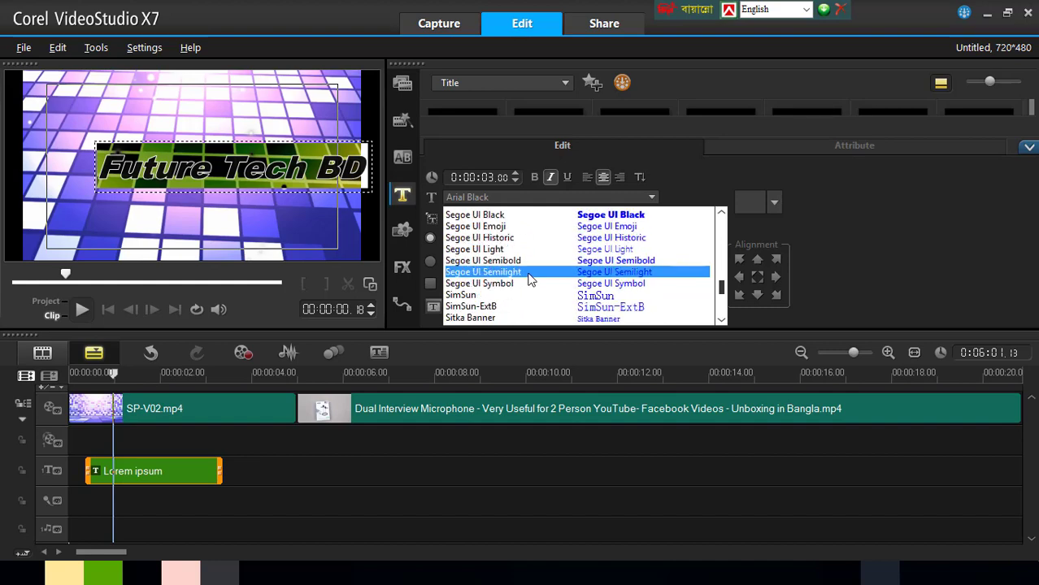
pyautogui.scroll(-10, 534, 280)
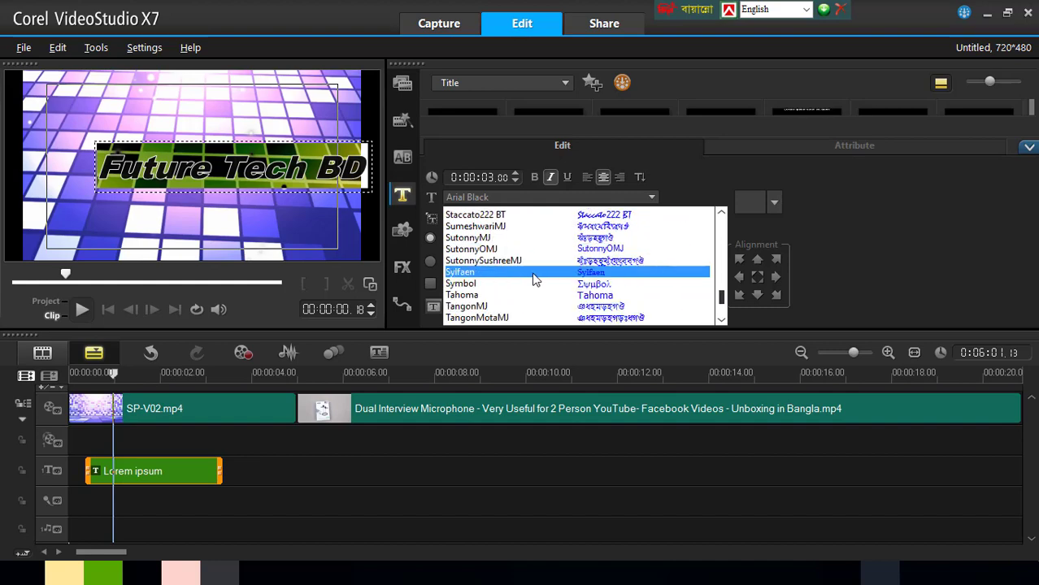
pyautogui.scroll(-2, 533, 280)
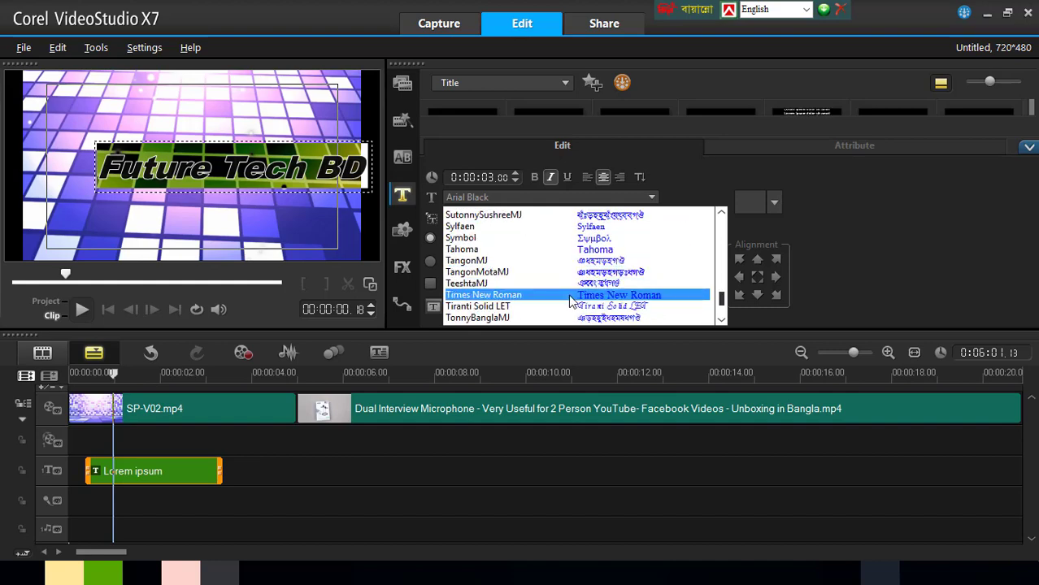
pyautogui.click(536, 294)
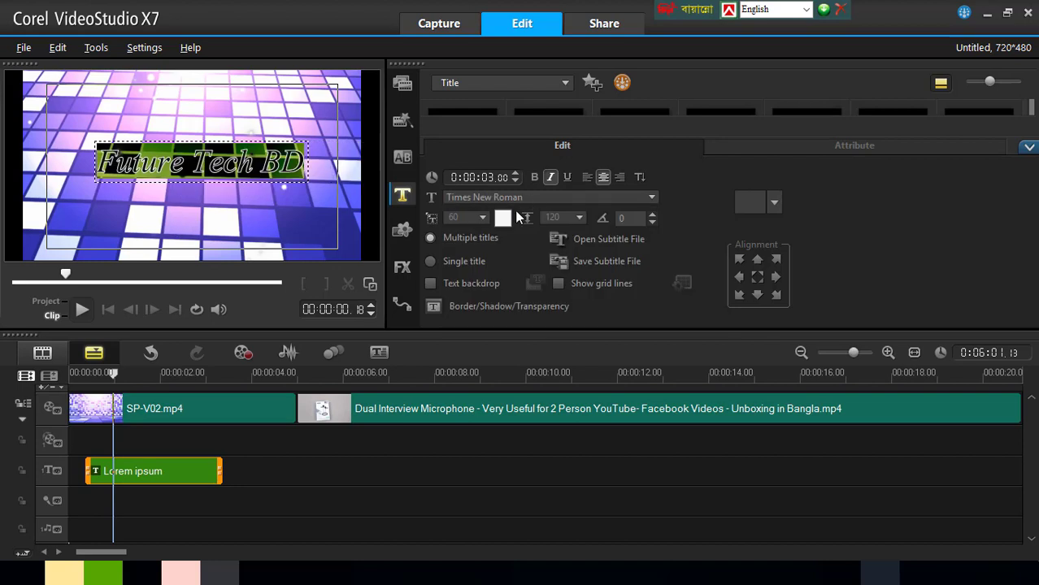
# Make the title text bold and remove its italic style.
pyautogui.click(534, 177)
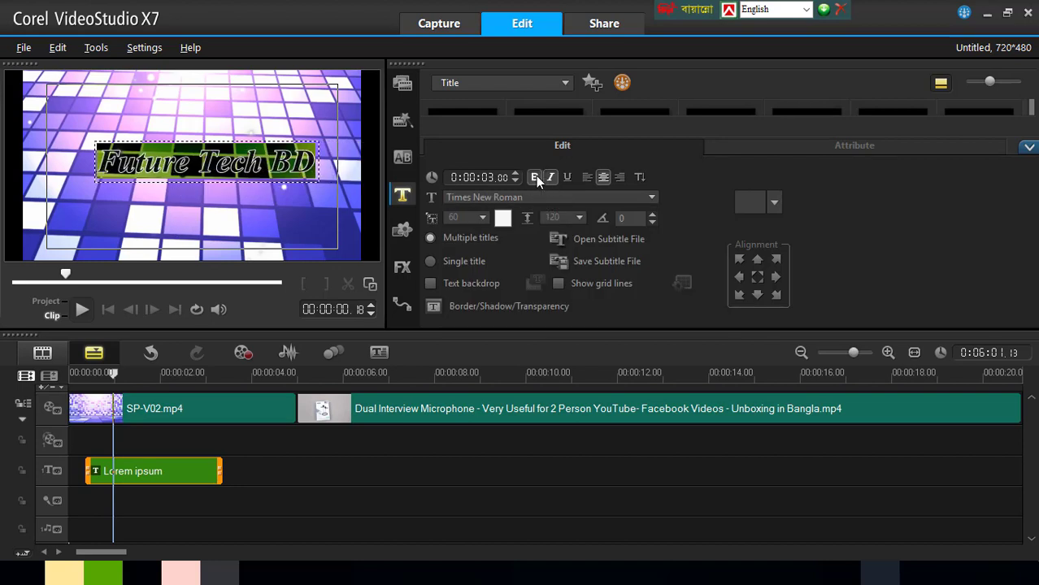
pyautogui.click(550, 177)
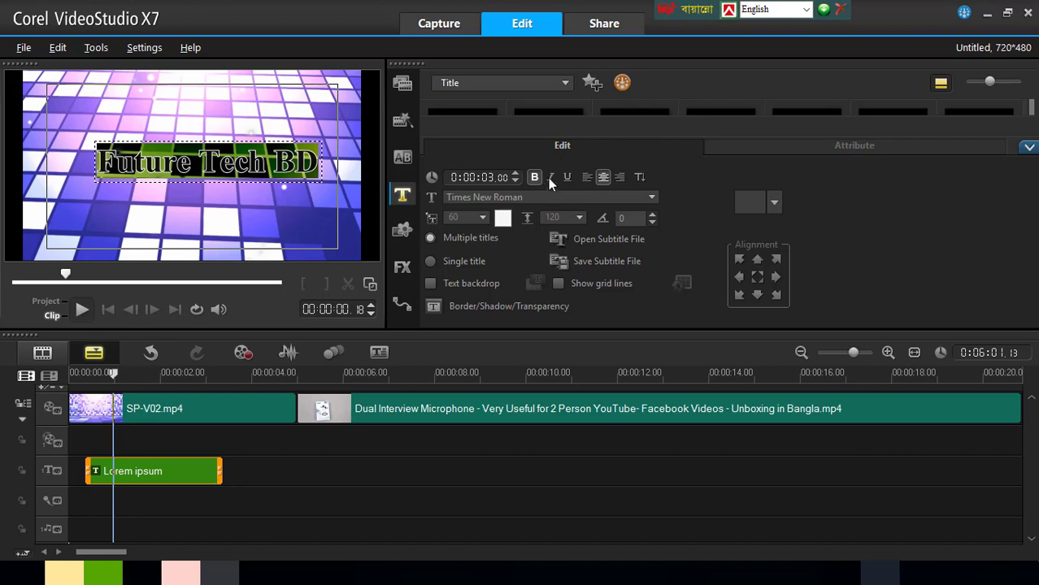
pyautogui.click(550, 178)
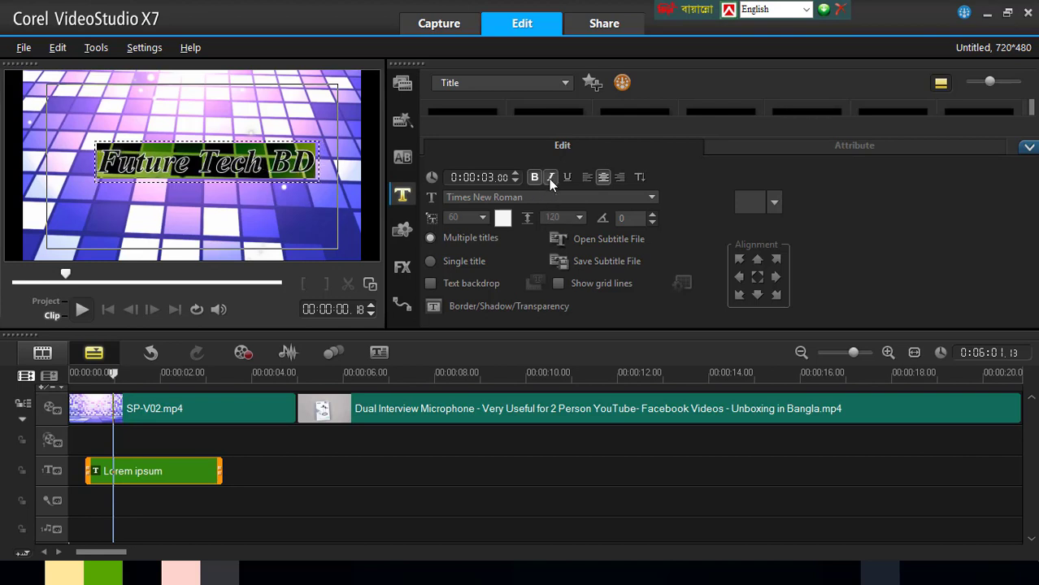
pyautogui.click(549, 178)
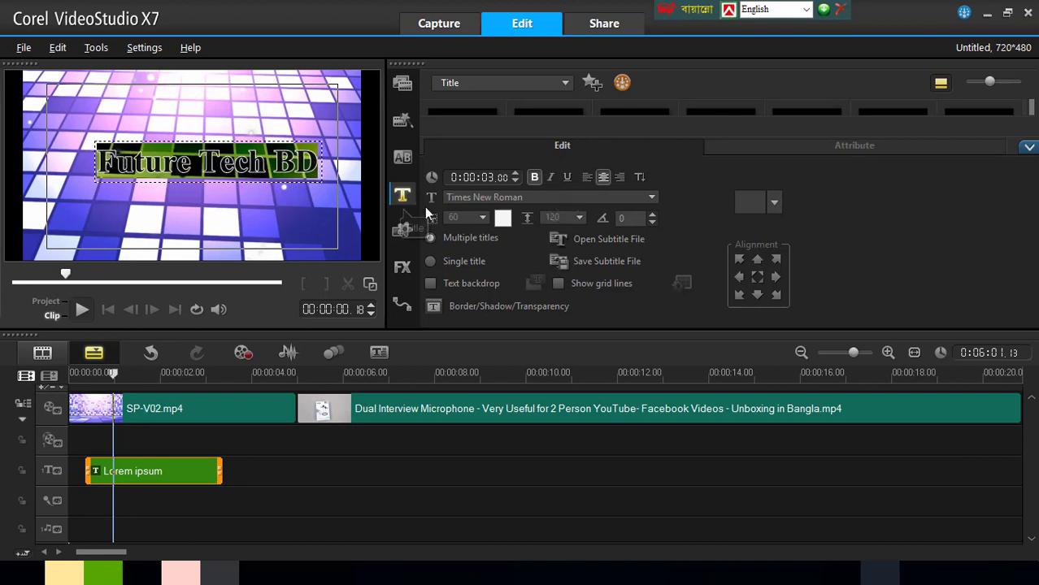
# Set the title text's font size to 80.
pyautogui.click(453, 217)
pyautogui.write('8')
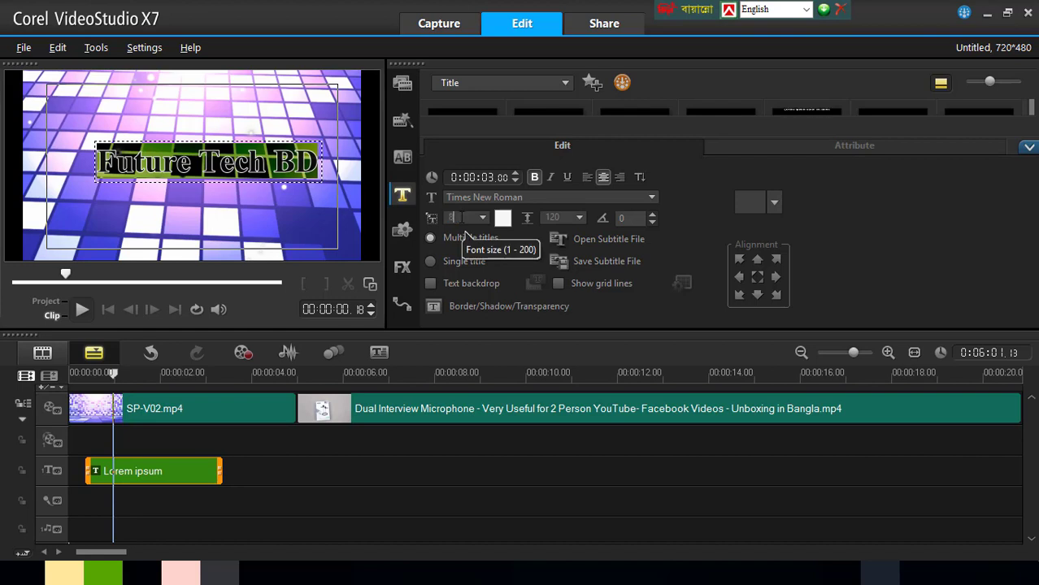
pyautogui.write('0')
pyautogui.press('Return')
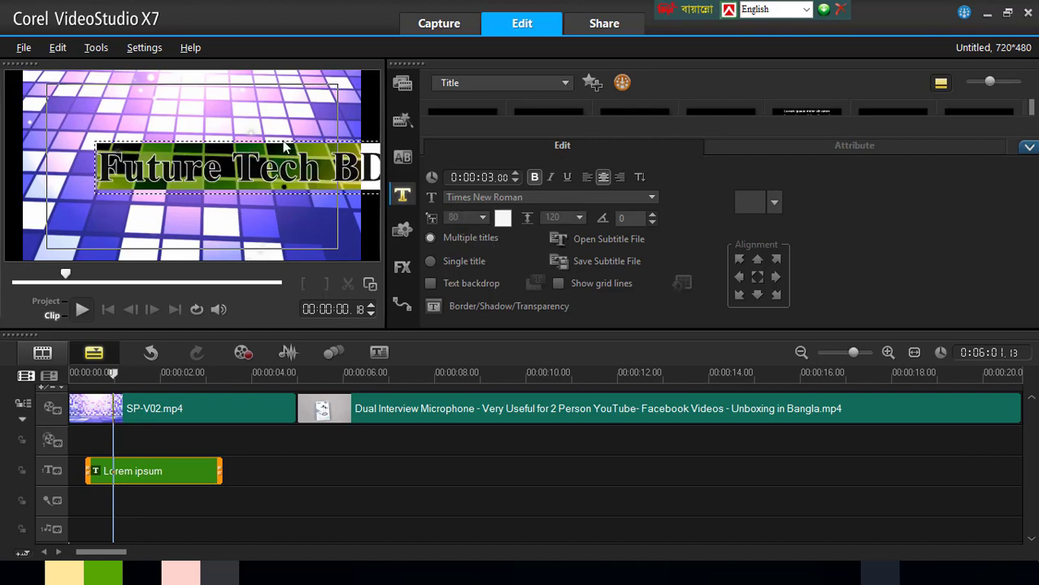
# Finish the text editing and align the "Future Tech BD" title to the center of the frame.
pyautogui.click(273, 150)
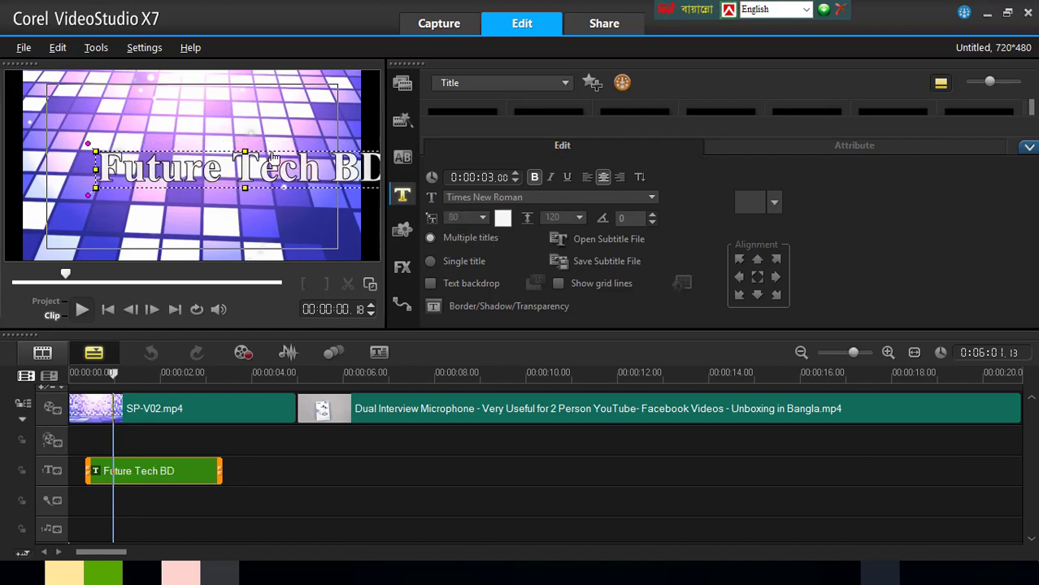
pyautogui.click(758, 281)
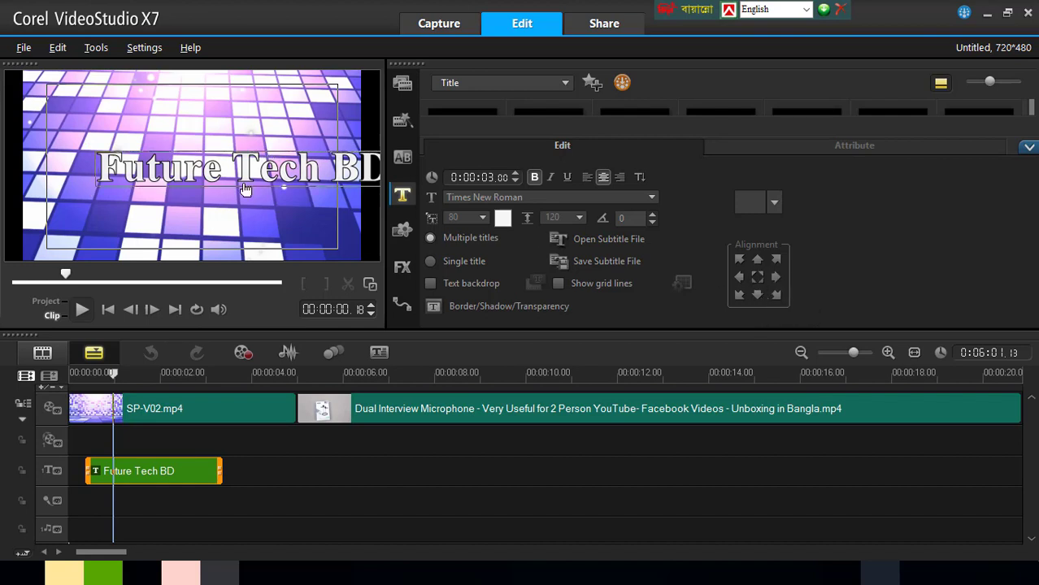
pyautogui.click(162, 470)
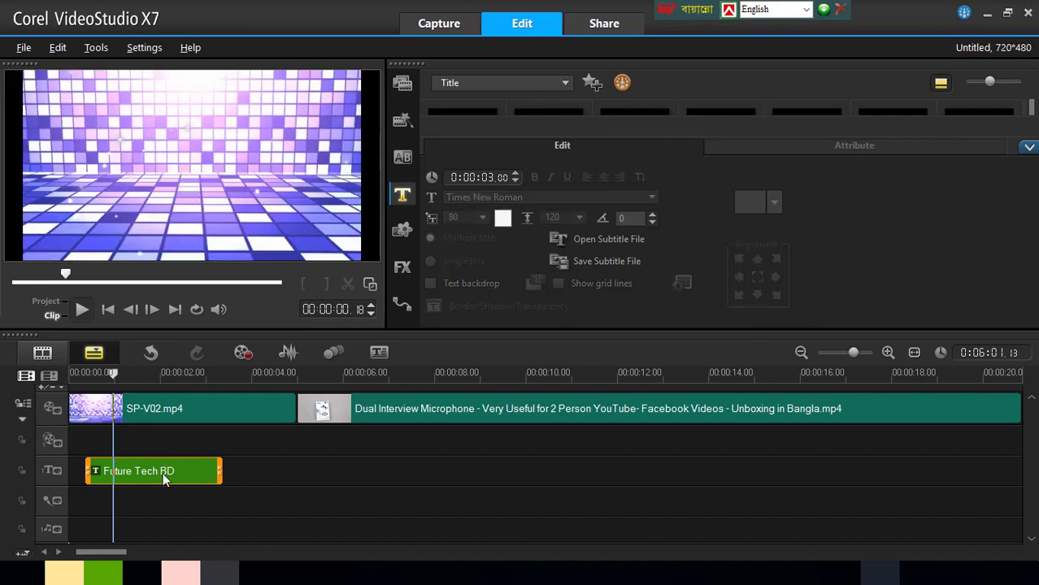
pyautogui.click(757, 277)
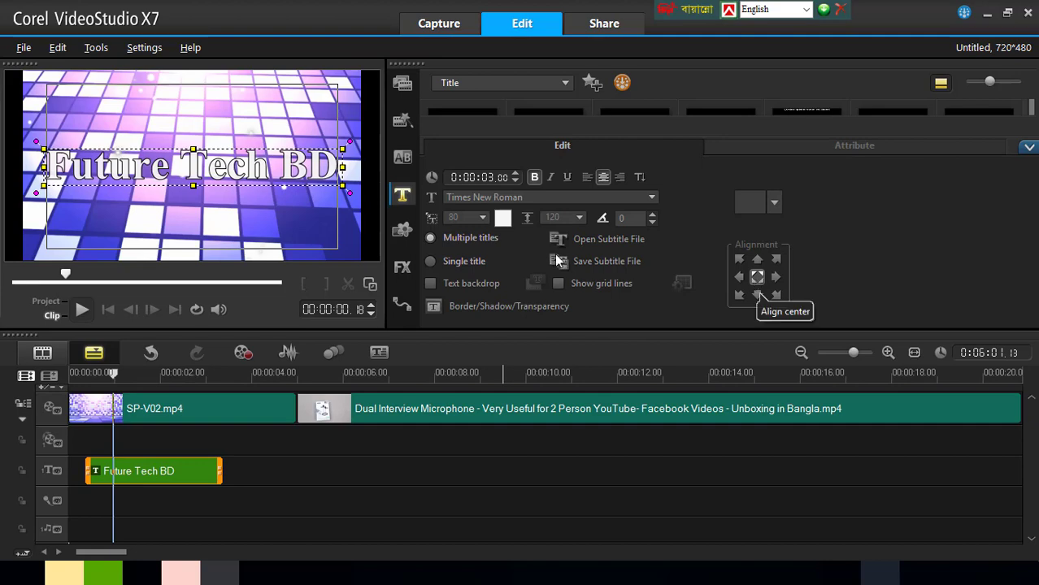
# Move the "Future Tech BD" title clip to the very start of the title track and preview it.
pyautogui.click(69, 373)
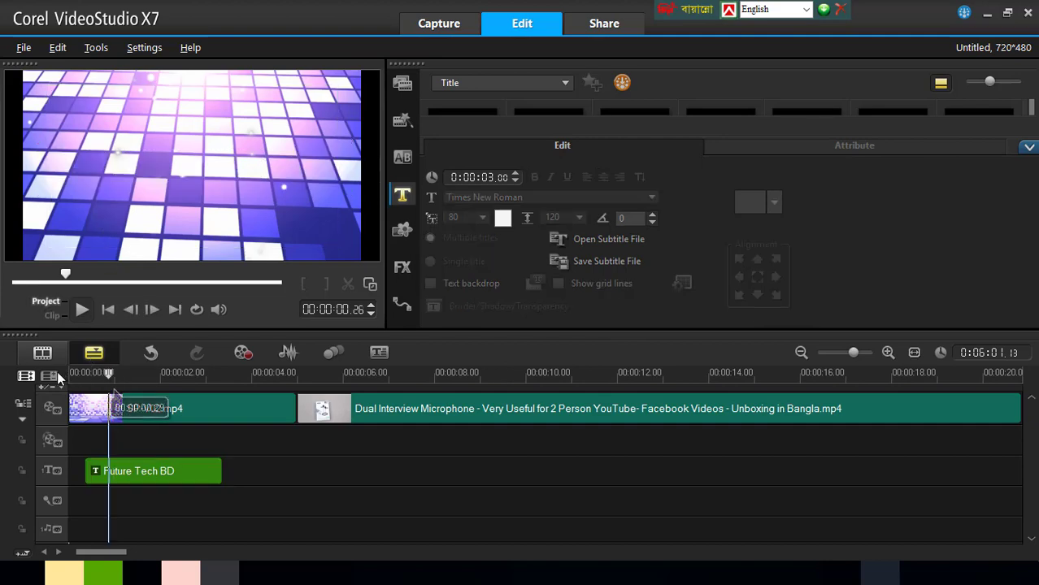
pyautogui.moveTo(107, 467)
pyautogui.mouseDown()
pyautogui.moveTo(91, 467)
pyautogui.moveTo(94, 457)
pyautogui.mouseUp()
pyautogui.click(82, 311)
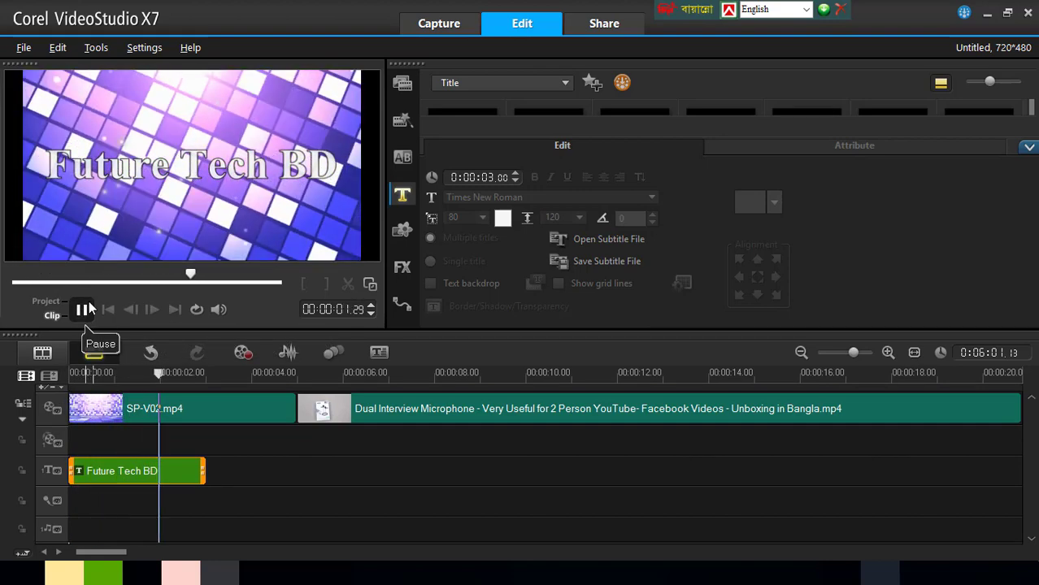
pyautogui.click(82, 311)
# Open the "Future Tech BD" title for editing and color all of its text red.
pyautogui.click(108, 477)
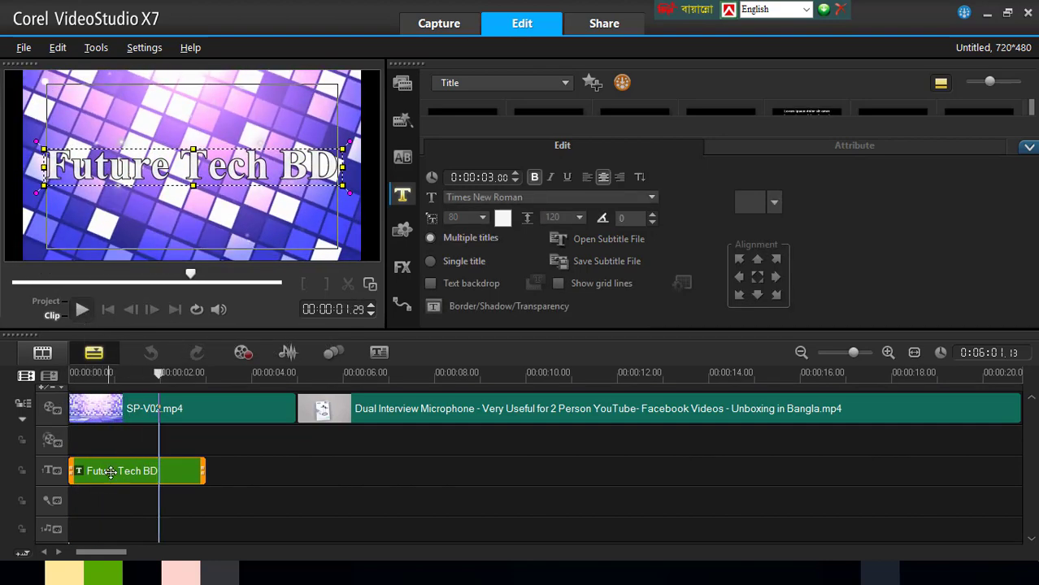
pyautogui.click(186, 173)
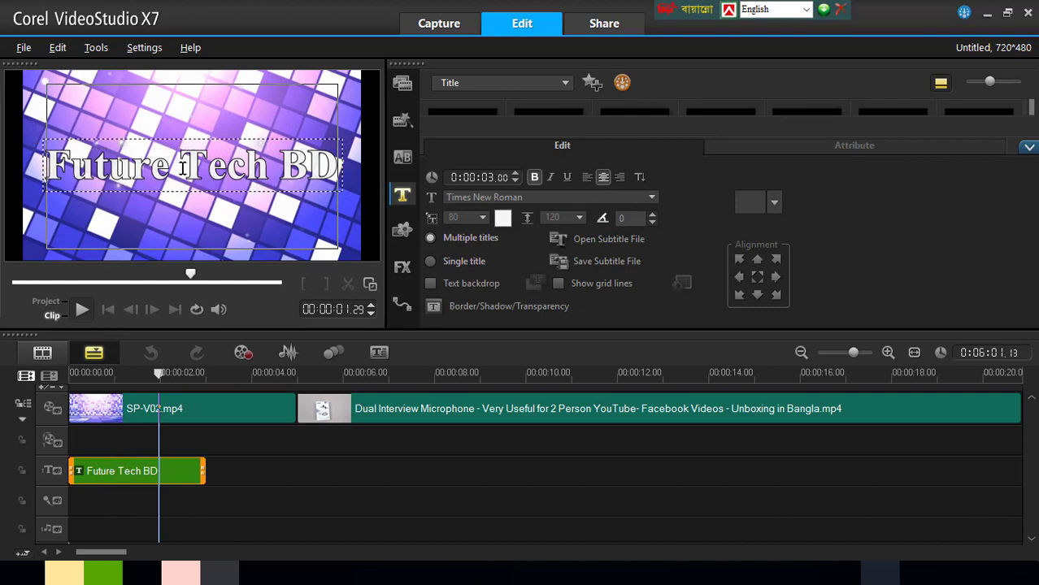
pyautogui.hotkey('ctrl', 'a')
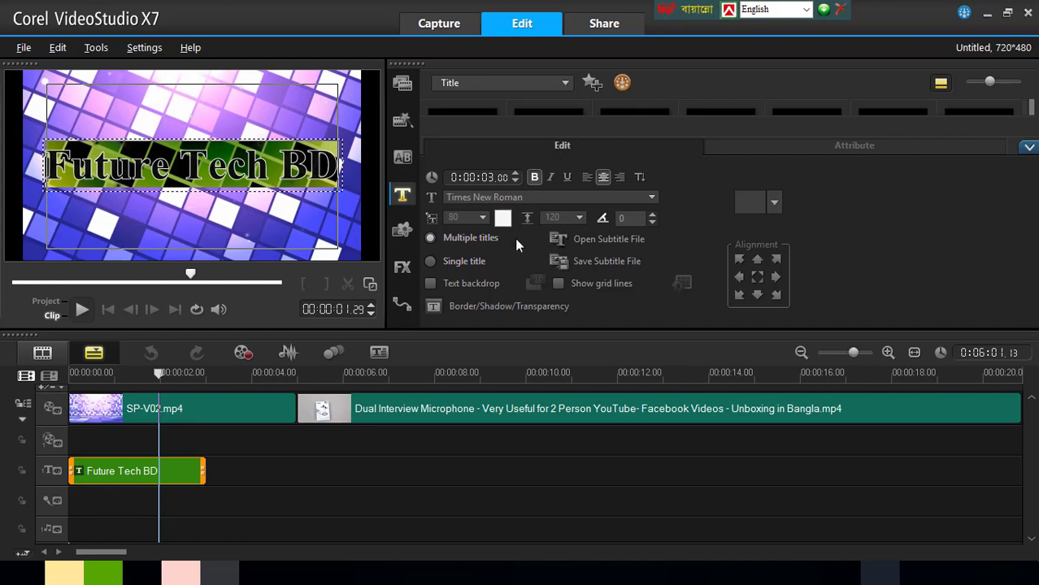
pyautogui.click(502, 219)
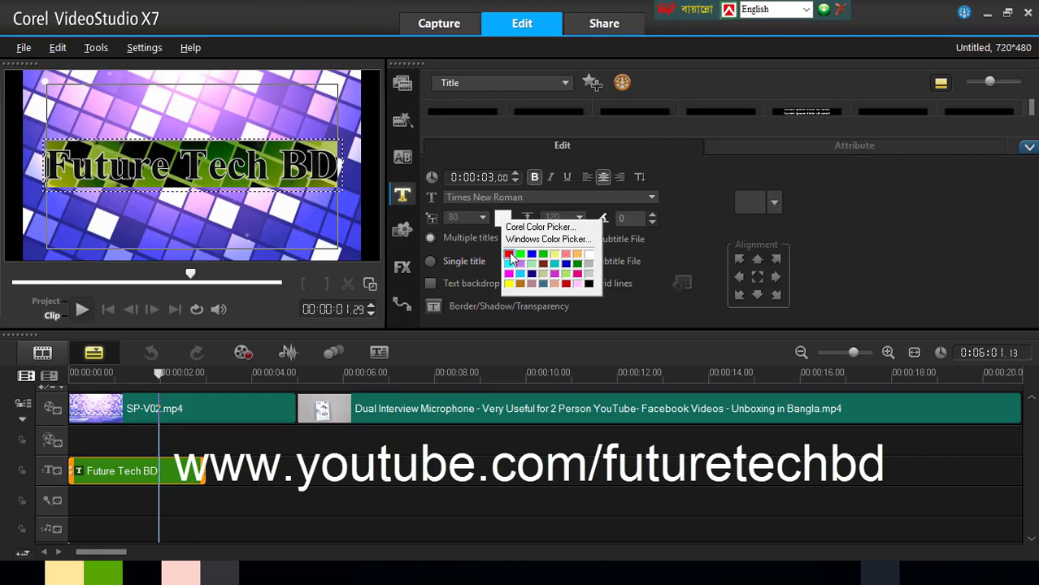
pyautogui.click(509, 255)
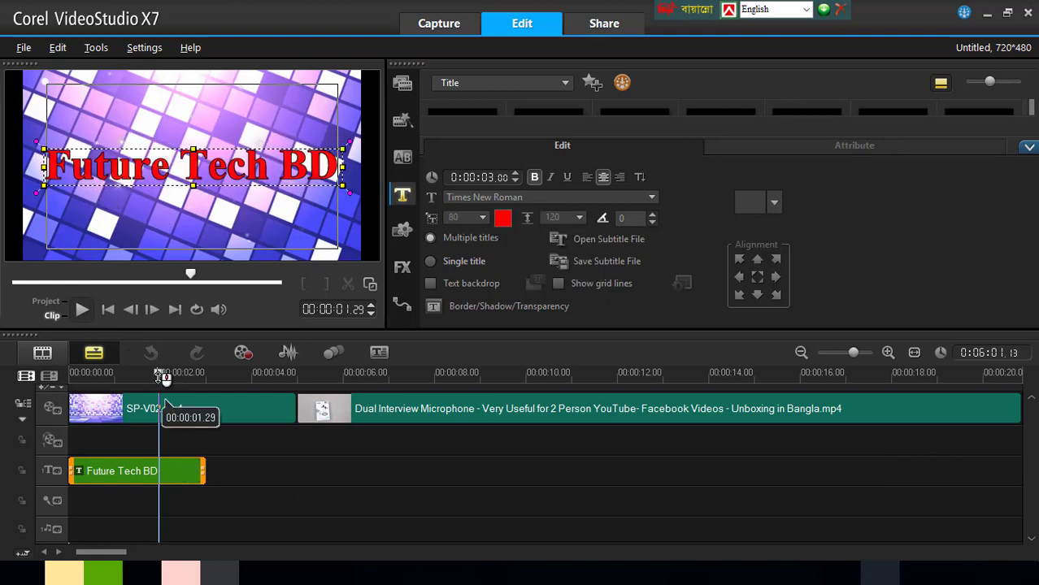
# Split the SP-V02.mp4 clip at the end of the title, at 00:00:02.29.
pyautogui.moveTo(160, 373); pyautogui.dragTo(204, 374)
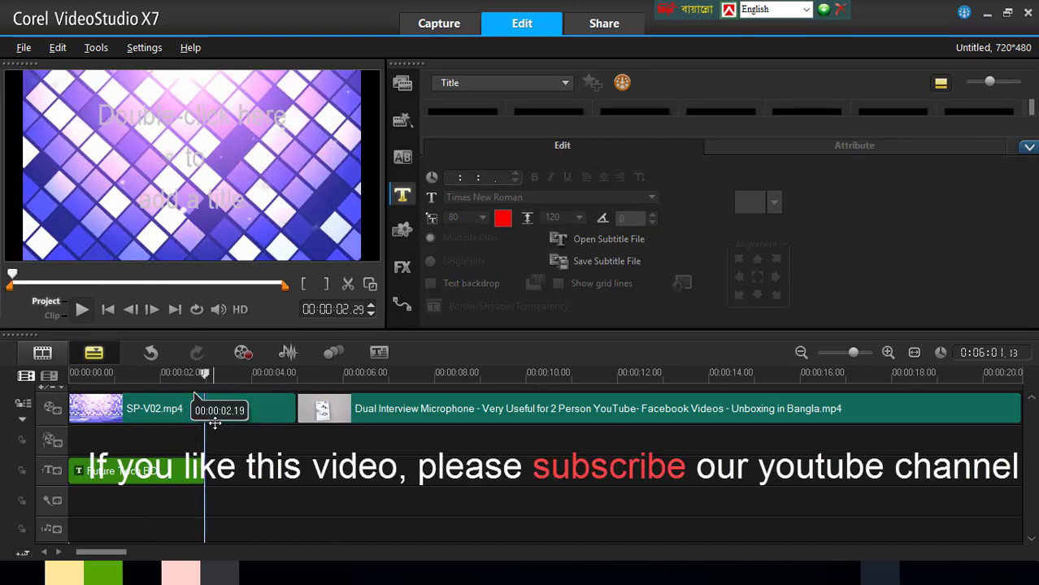
pyautogui.click(244, 409)
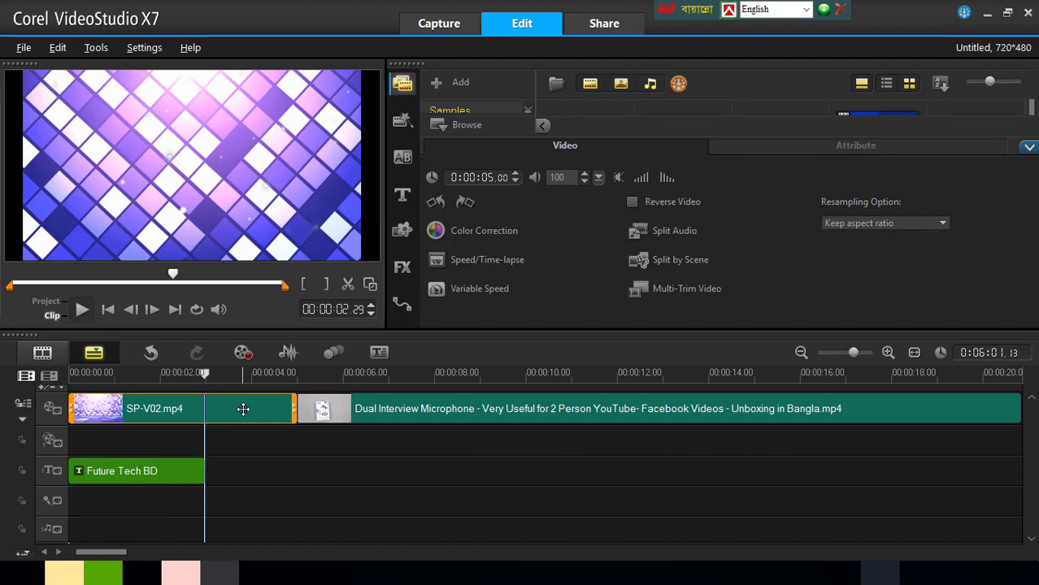
pyautogui.click(344, 284)
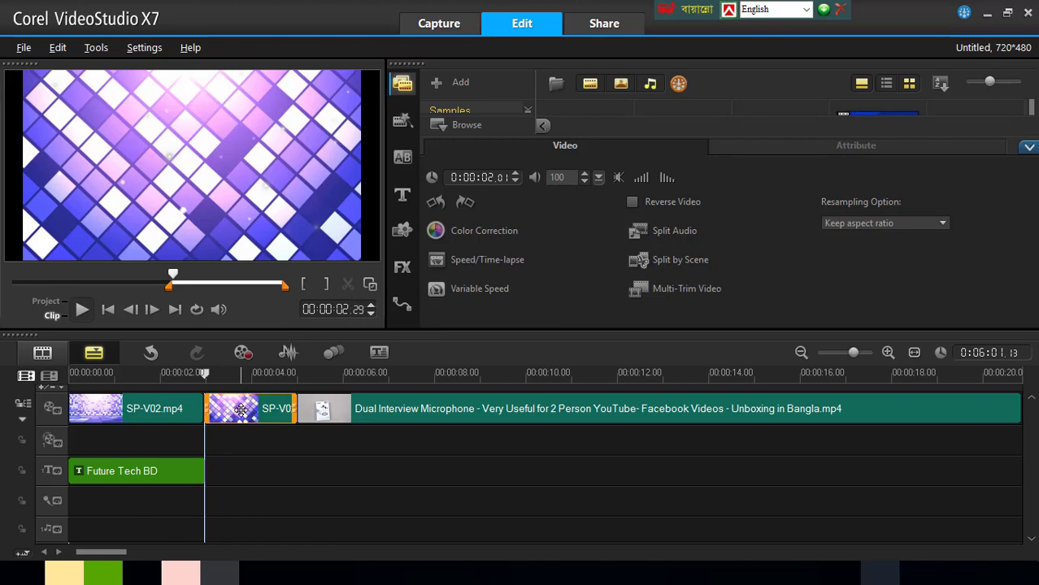
# Preview the project from the beginning to check the red title over the SP-V02.mp4 clip.
pyautogui.click(184, 408)
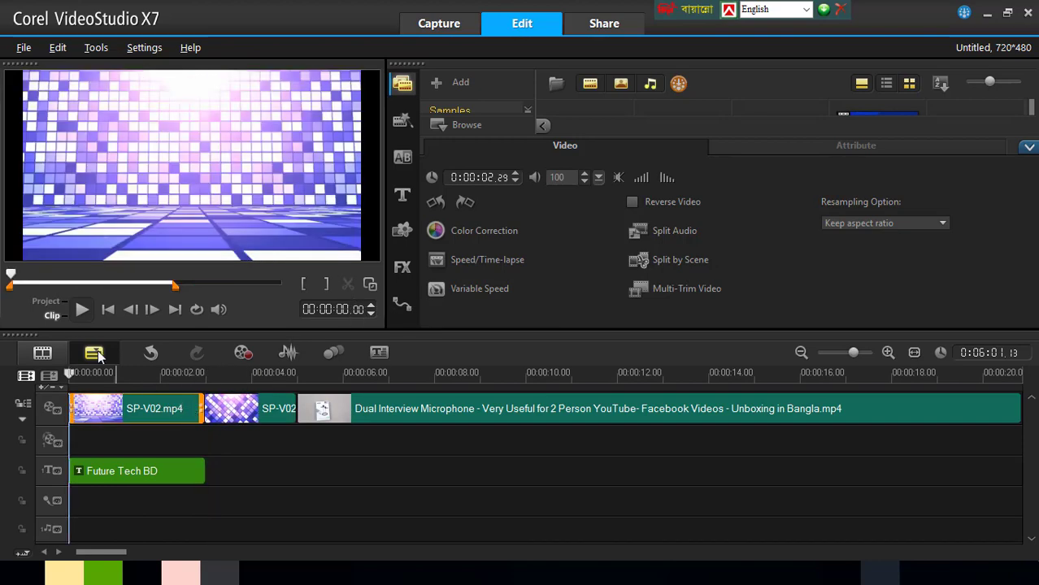
pyautogui.click(80, 313)
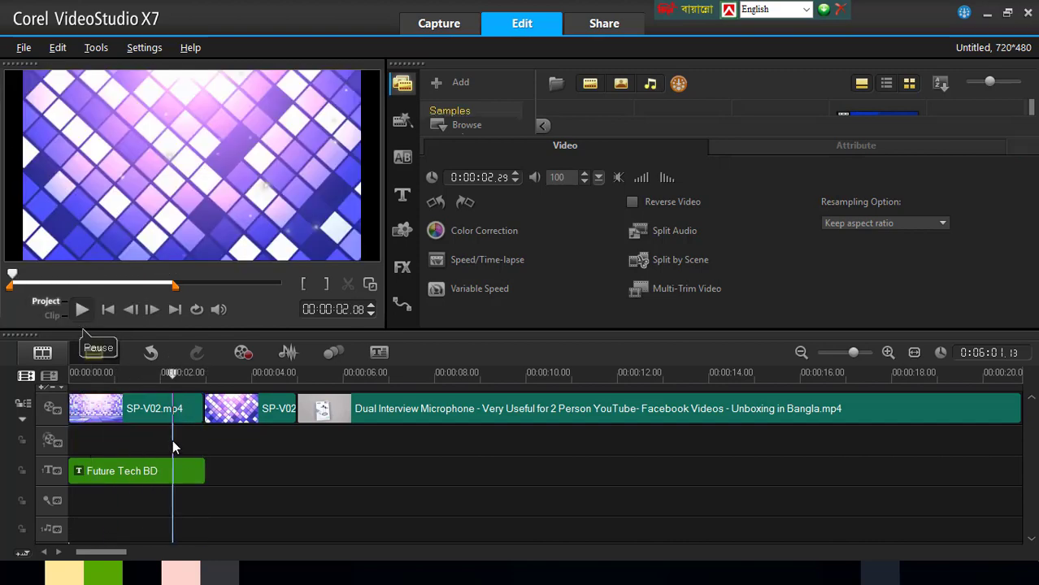
pyautogui.click(172, 440)
pyautogui.click(68, 373)
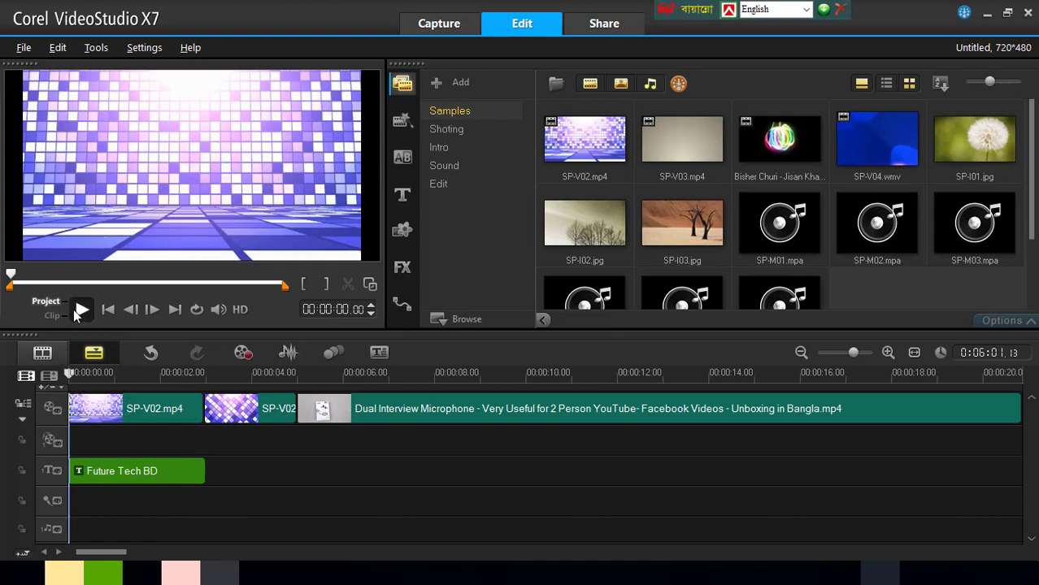
pyautogui.click(74, 308)
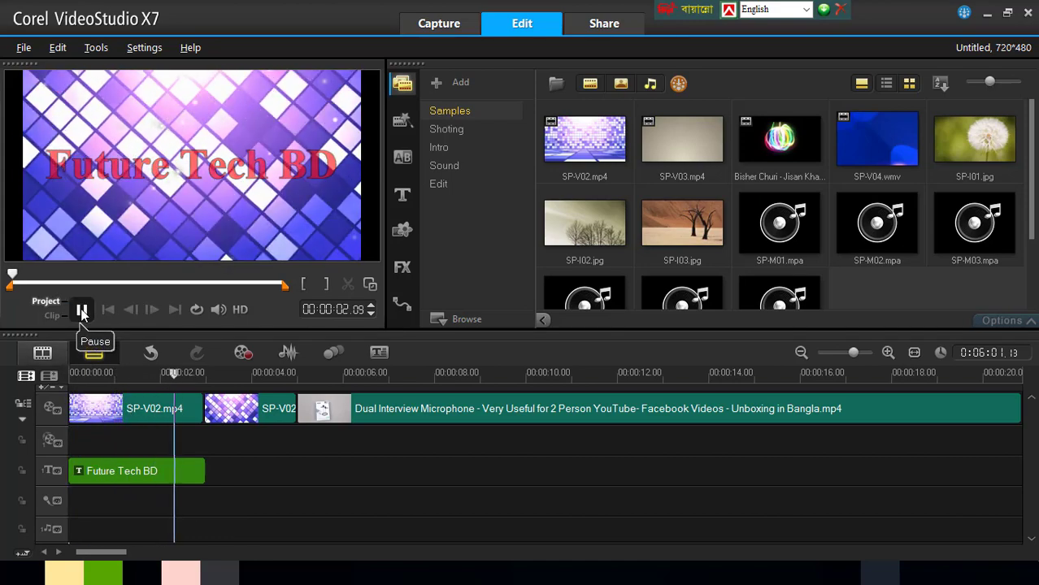
# Delete the second part of the split SP-V02.mp4 clip and move the playhead back to 00:00:02.19.
pyautogui.click(263, 414)
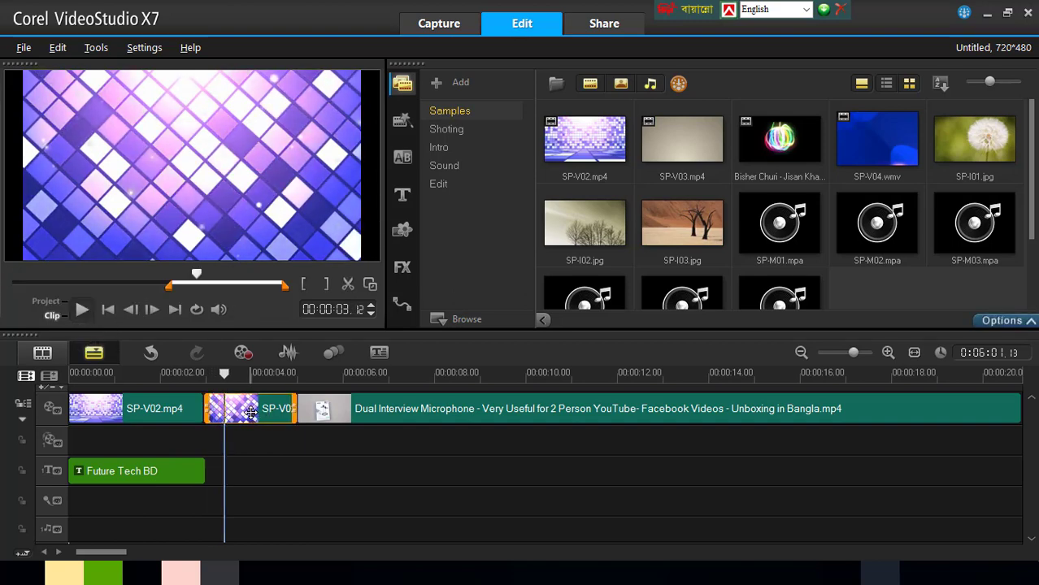
pyautogui.press('Delete')
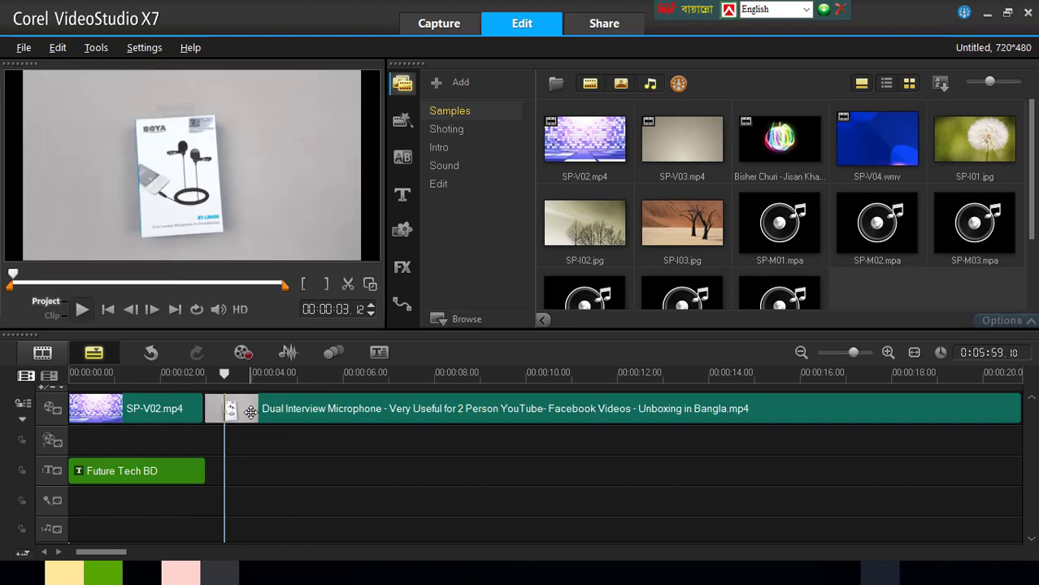
pyautogui.moveTo(225, 373); pyautogui.dragTo(188, 373)
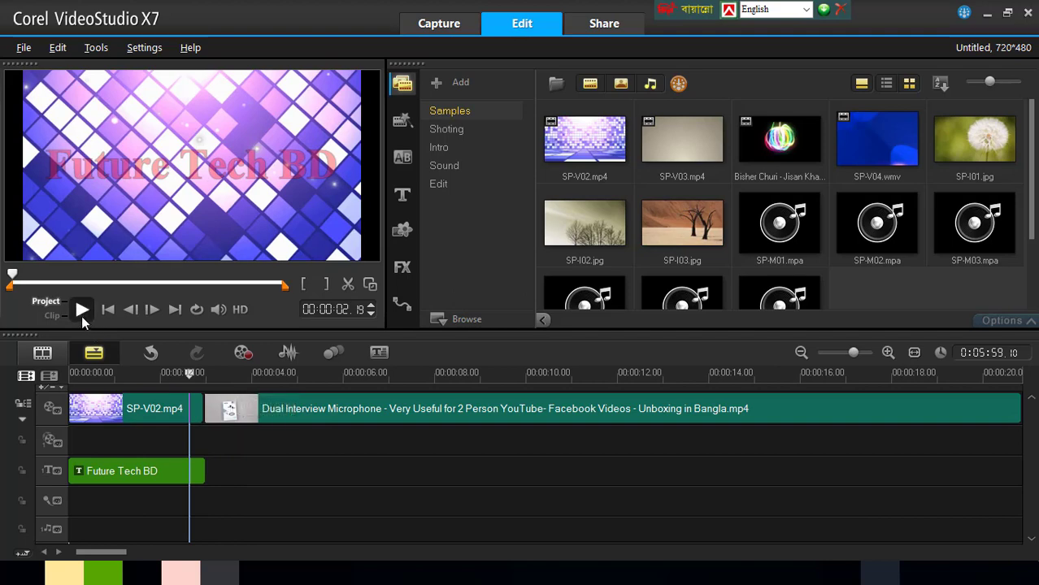
# Preview the cut from the SP-V02.mp4 intro to the Dual Interview Microphone clip, replaying it from about 00:00:02.16.
pyautogui.click(78, 310)
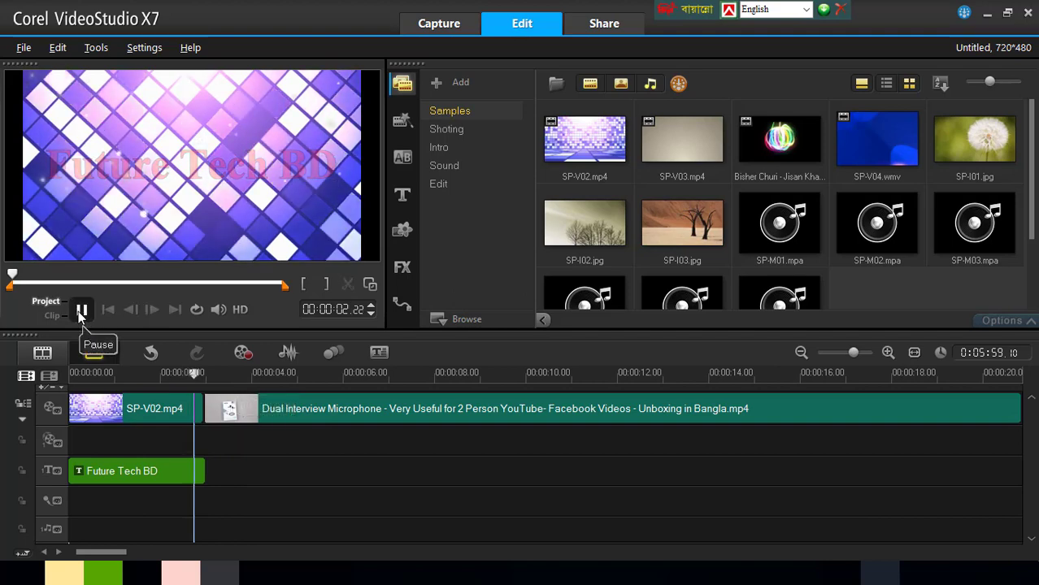
pyautogui.click(78, 311)
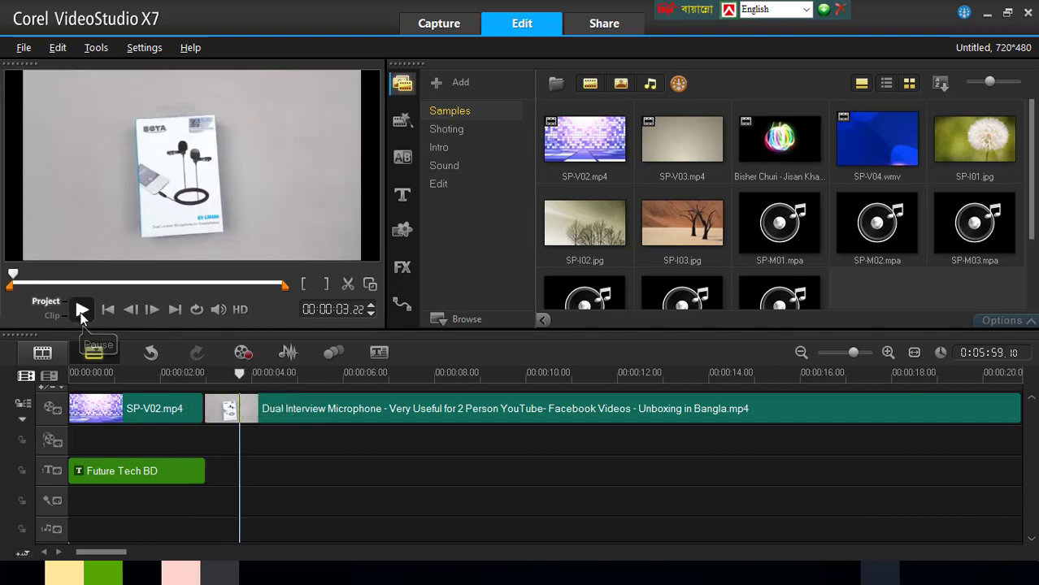
pyautogui.click(213, 309)
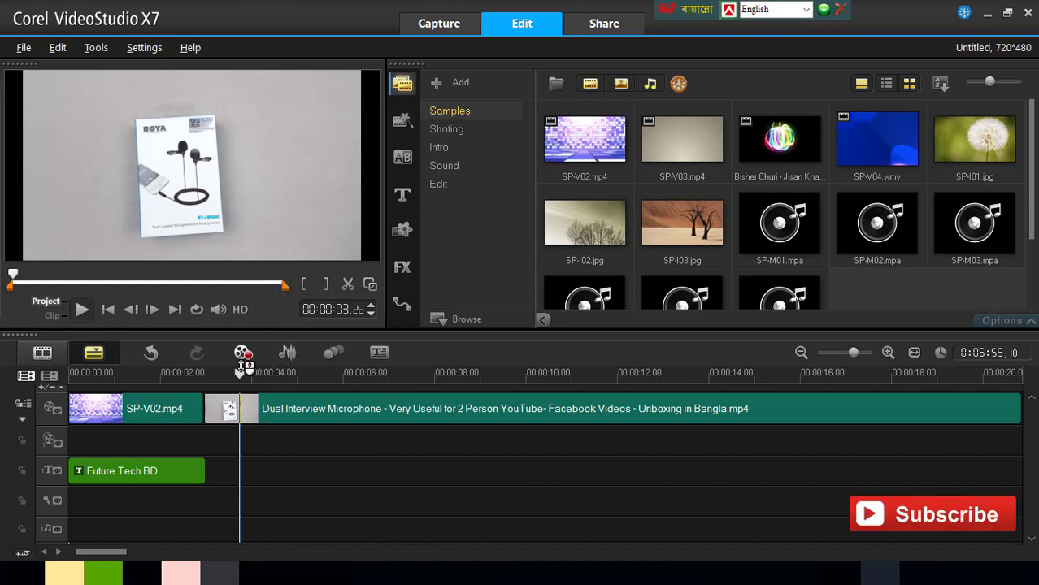
pyautogui.moveTo(239, 372); pyautogui.dragTo(186, 373)
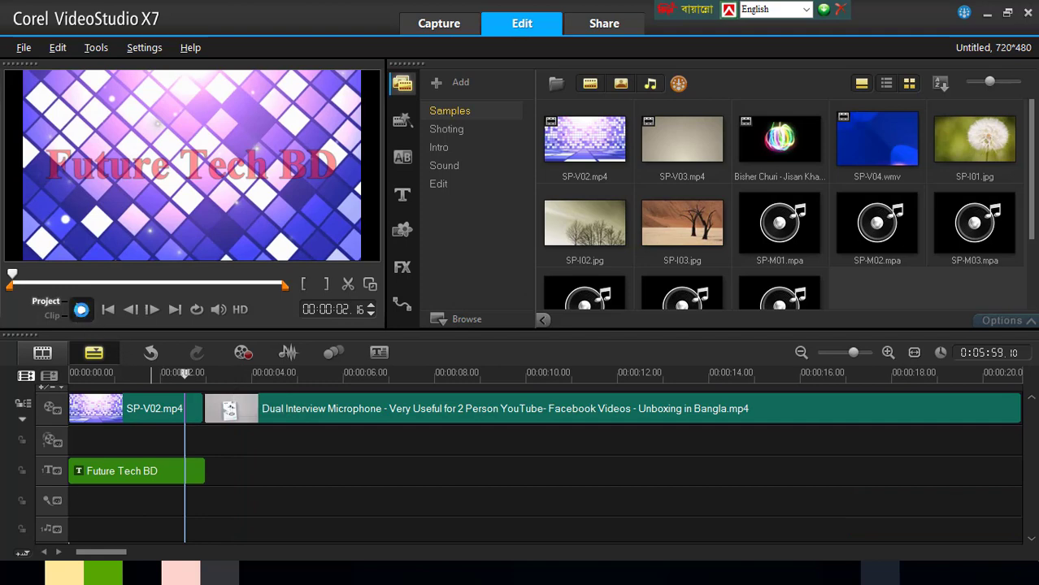
pyautogui.click(82, 310)
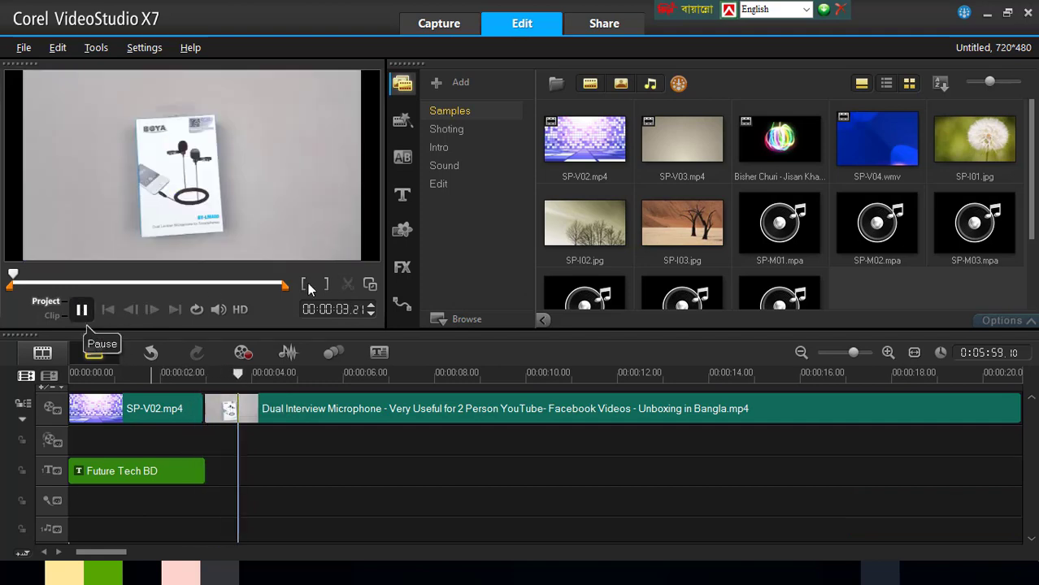
# Browse the transition library's 3D, Build, F/X and Film categories and preview the 3D Face transition.
pyautogui.click(402, 159)
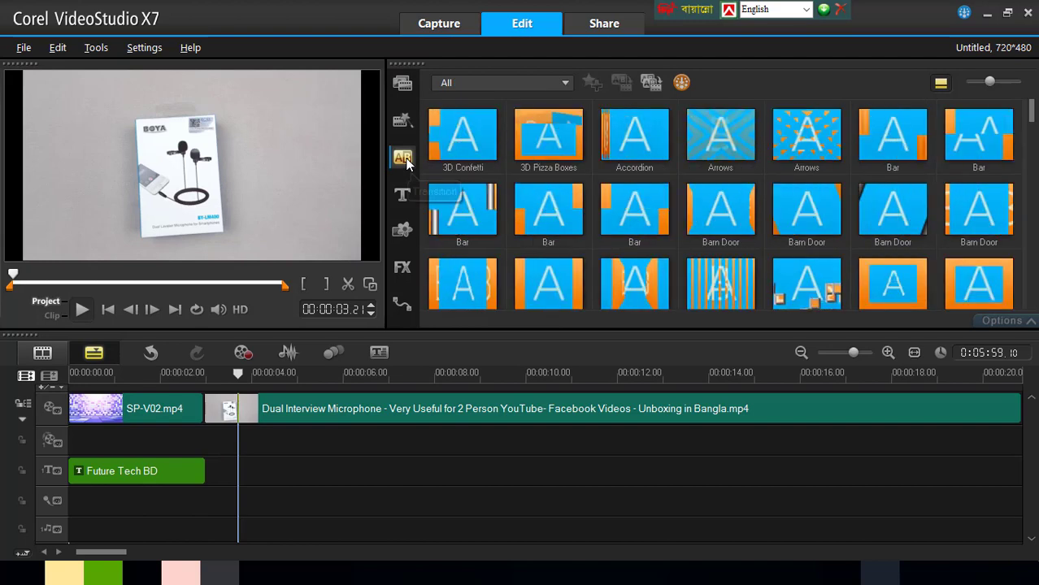
pyautogui.click(562, 82)
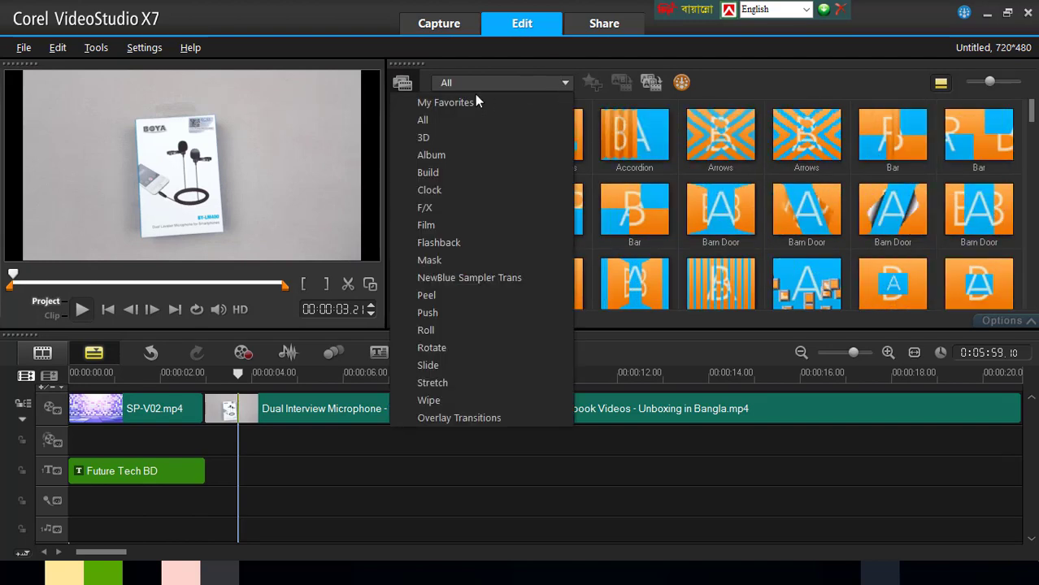
pyautogui.click(431, 132)
pyautogui.scroll(-1, 539, 86)
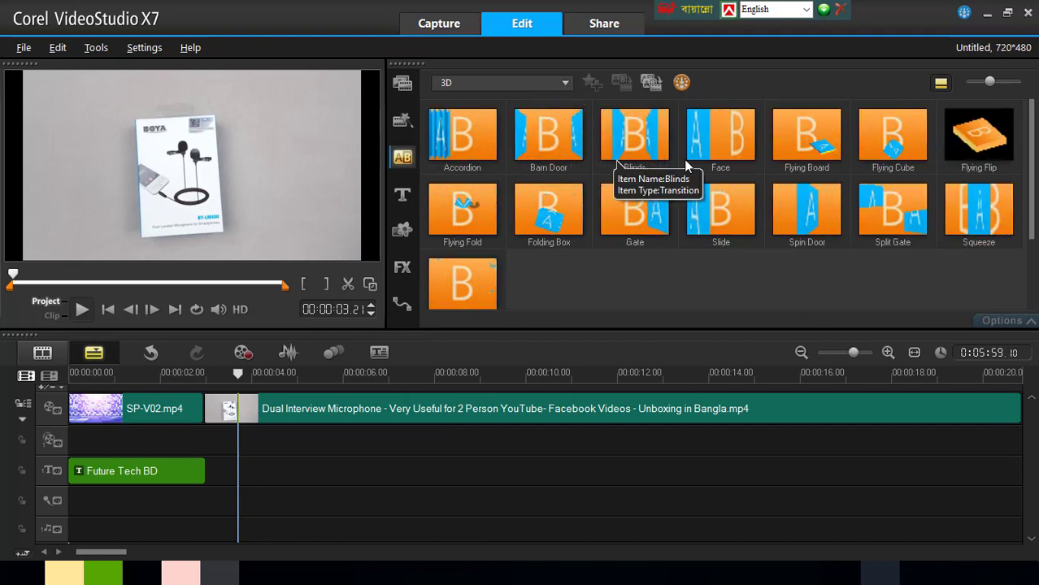
pyautogui.click(720, 144)
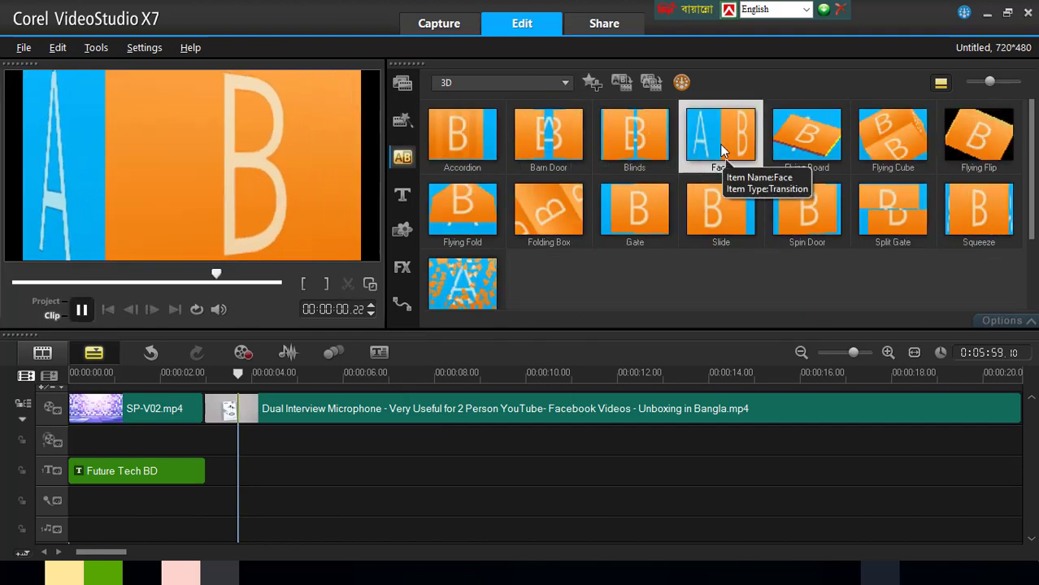
pyautogui.click(552, 85)
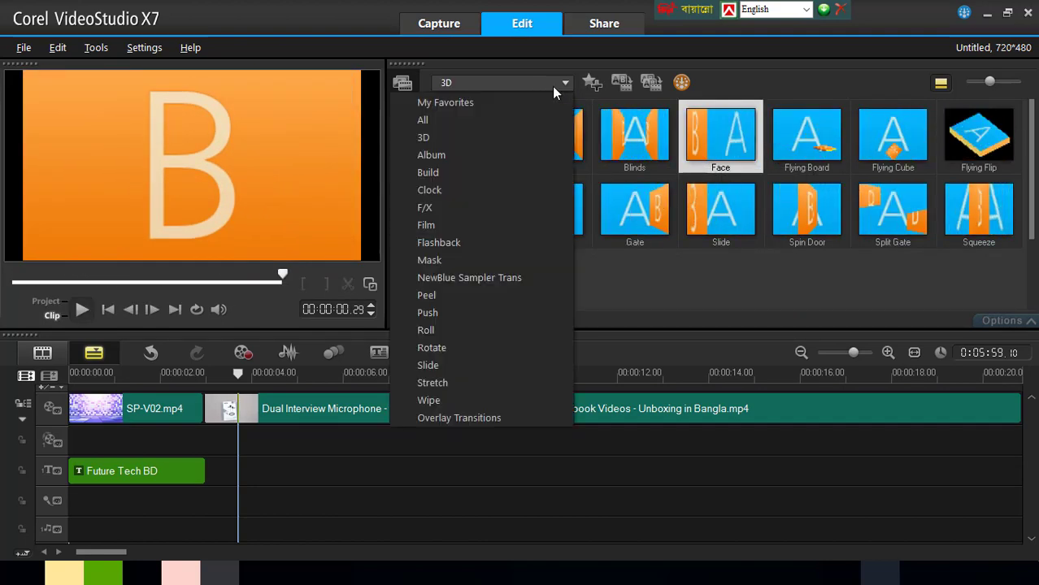
pyautogui.click(471, 173)
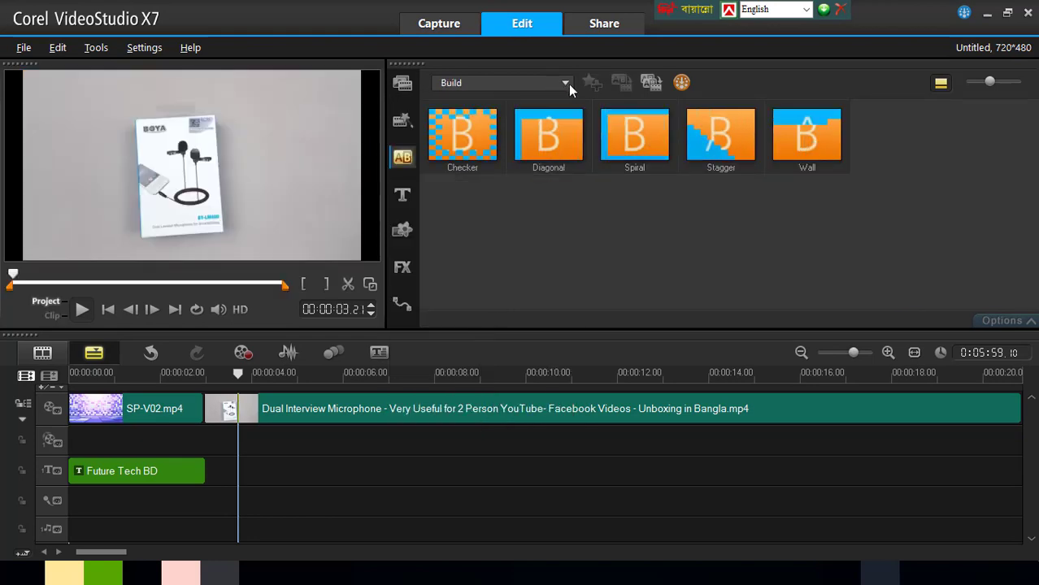
pyautogui.click(566, 83)
pyautogui.click(451, 207)
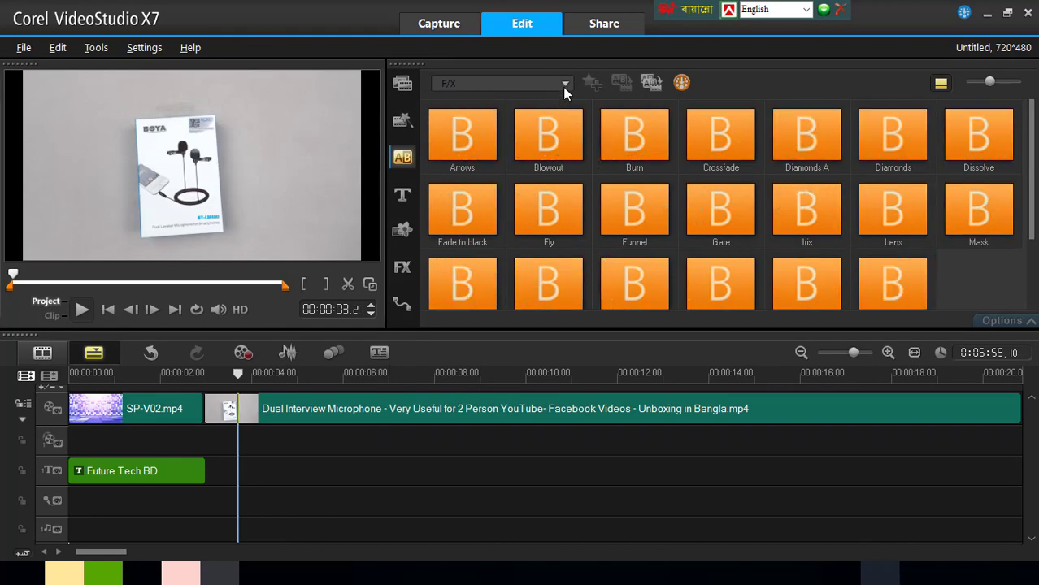
pyautogui.click(562, 85)
pyautogui.click(438, 225)
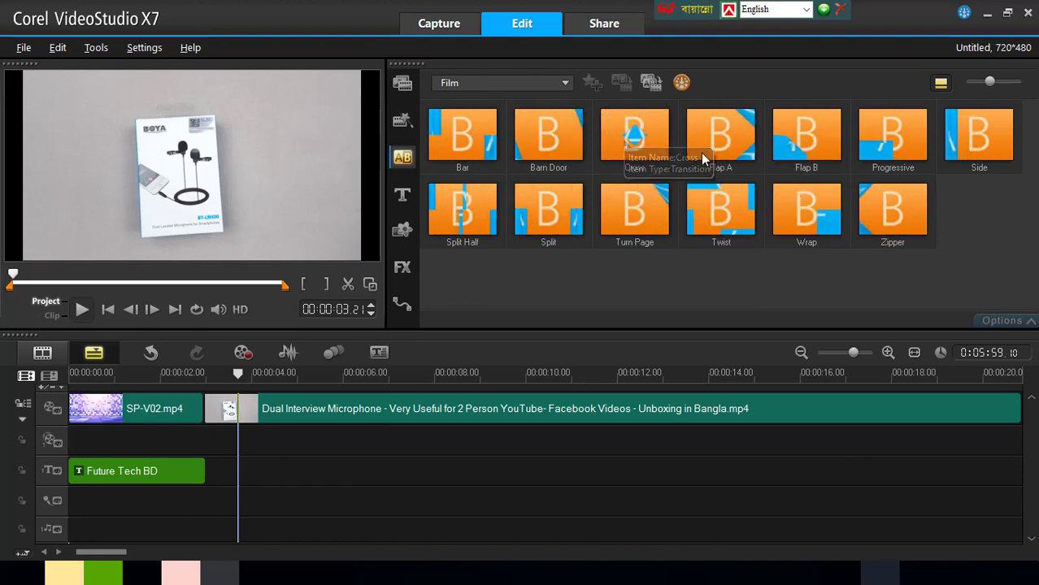
# Add the Face transition from the 3D category between SP-V02.mp4 and the Dual Interview Microphone clip.
pyautogui.click(564, 83)
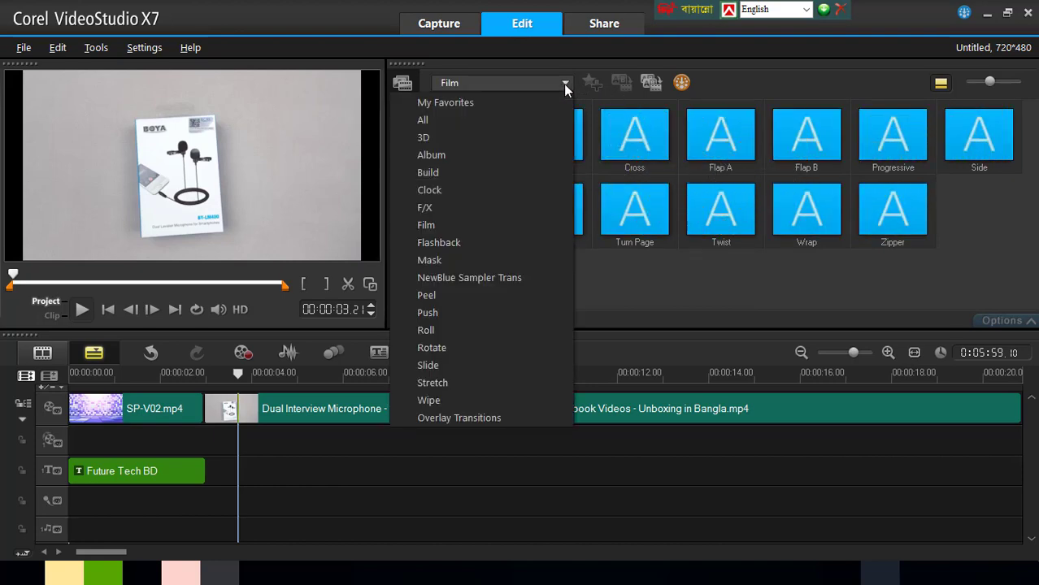
pyautogui.click(422, 137)
pyautogui.click(695, 133)
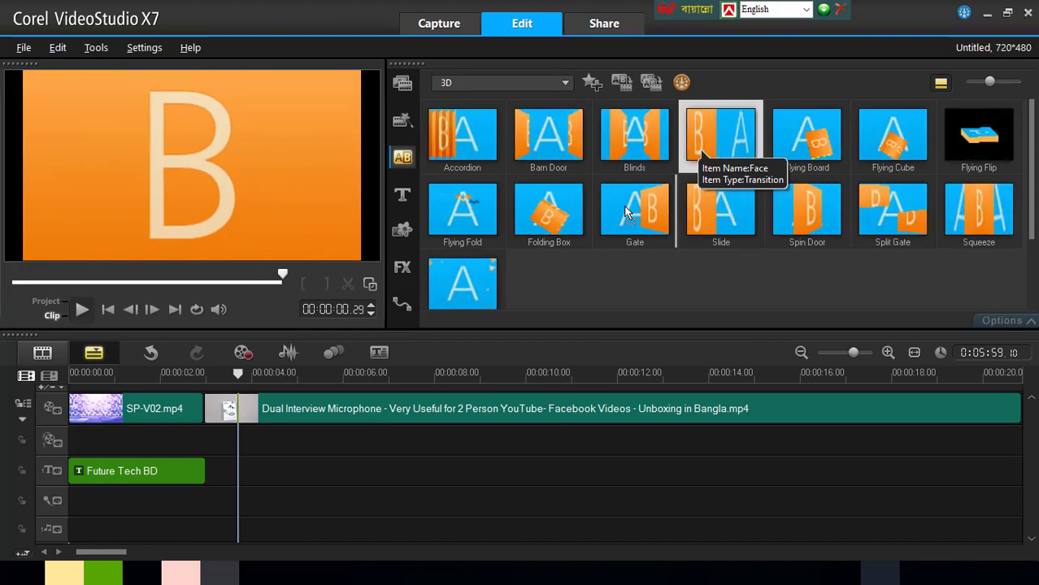
pyautogui.moveTo(697, 156); pyautogui.dragTo(257, 408)
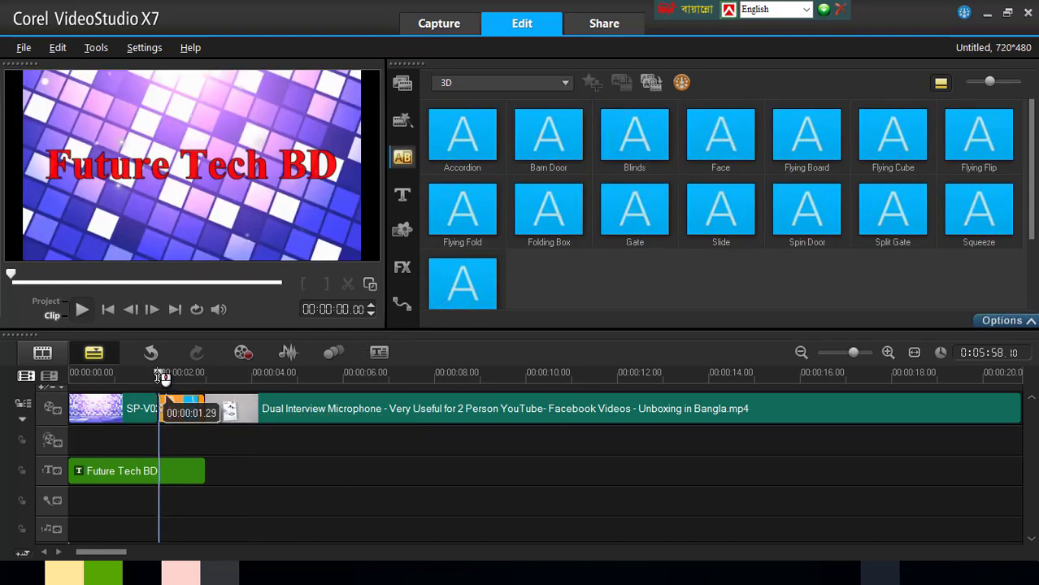
# Preview the project from the beginning to check the Face transition into the main footage.
pyautogui.moveTo(158, 372); pyautogui.dragTo(69, 372)
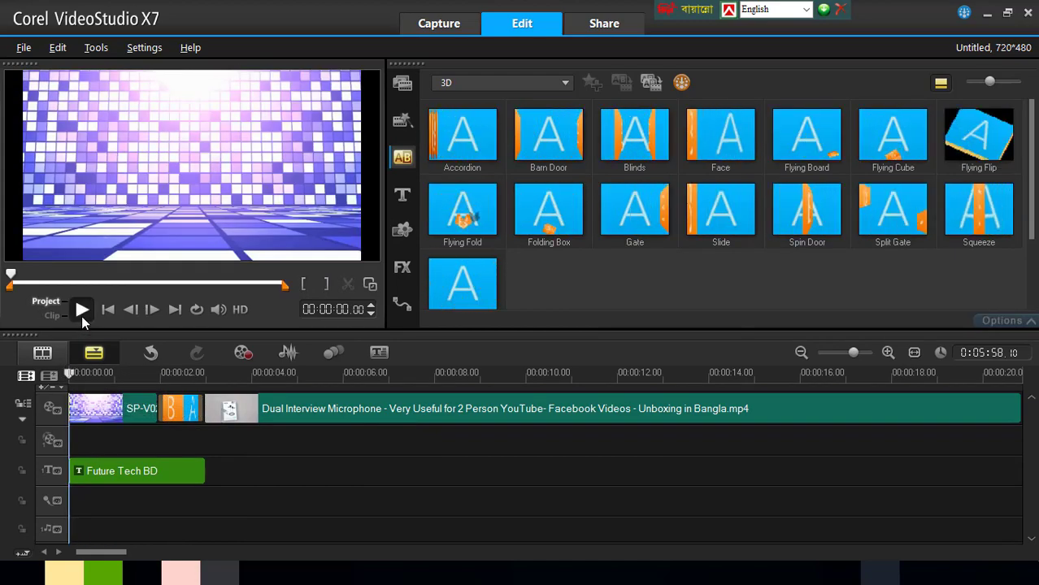
pyautogui.click(81, 310)
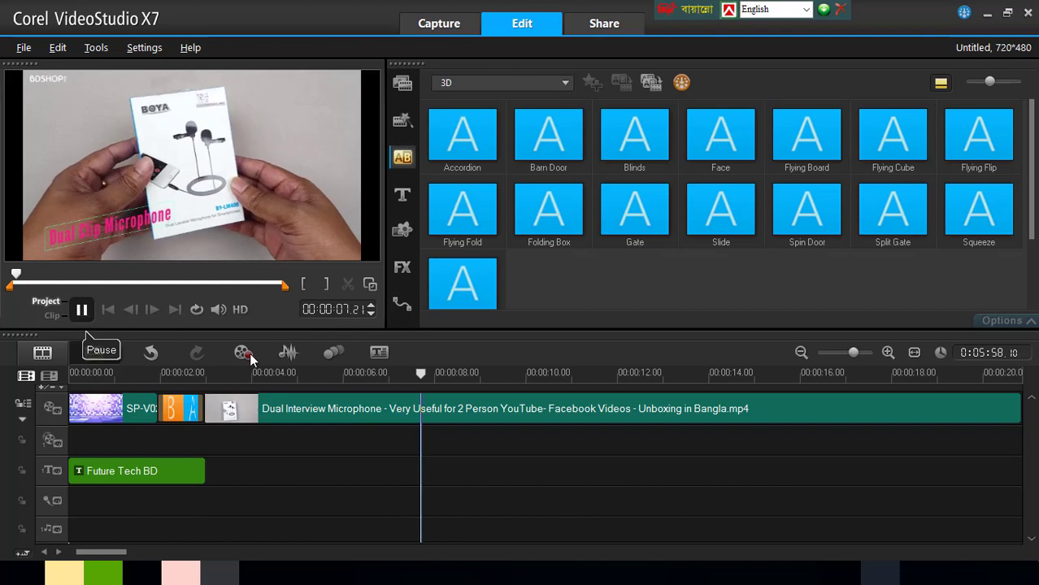
pyautogui.click(313, 414)
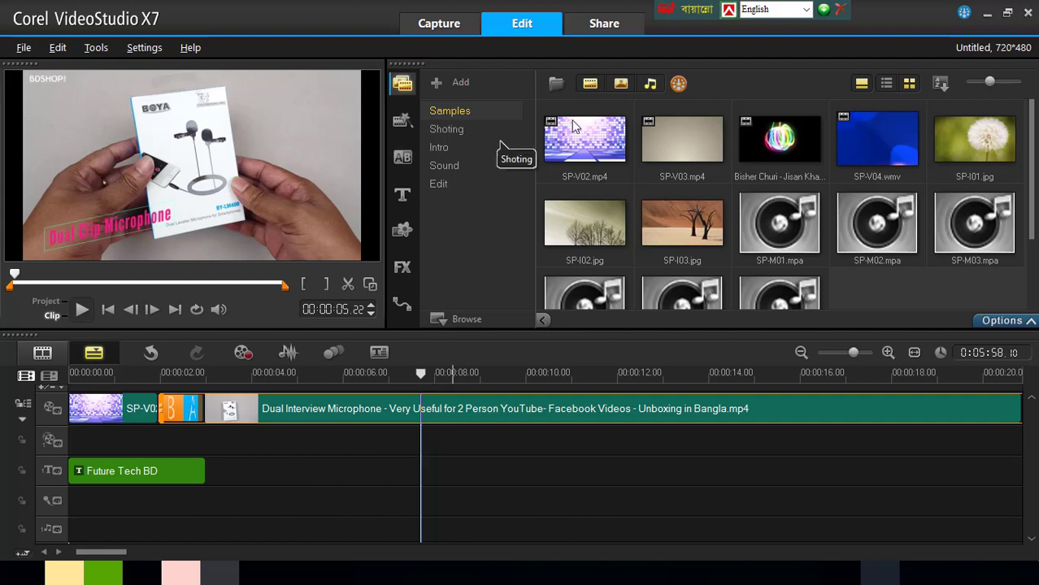
# Look through the Edit, Sound, Intro, Shoting and Samples media library folders.
pyautogui.click(647, 84)
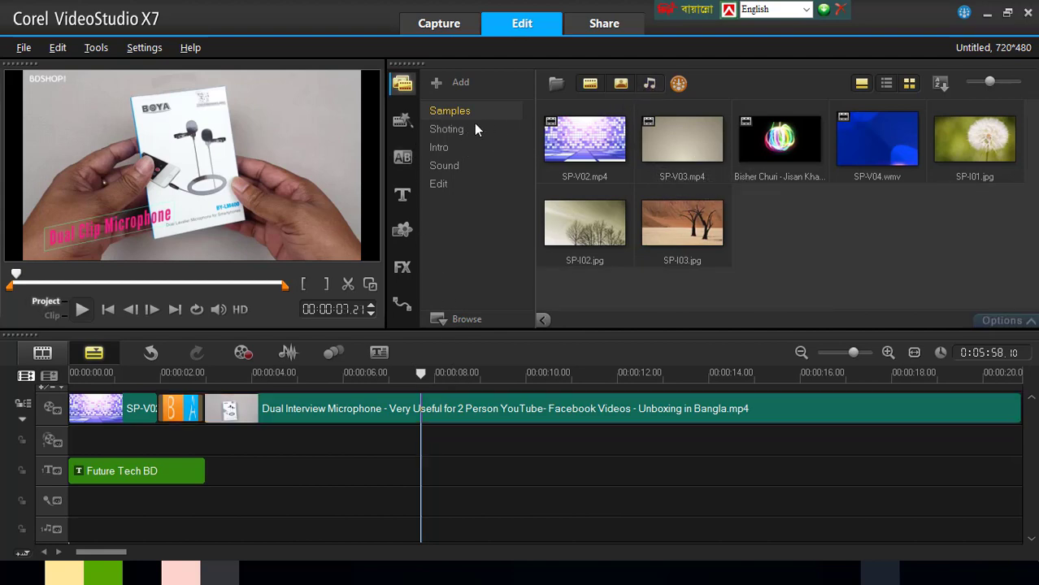
pyautogui.click(437, 181)
pyautogui.click(446, 167)
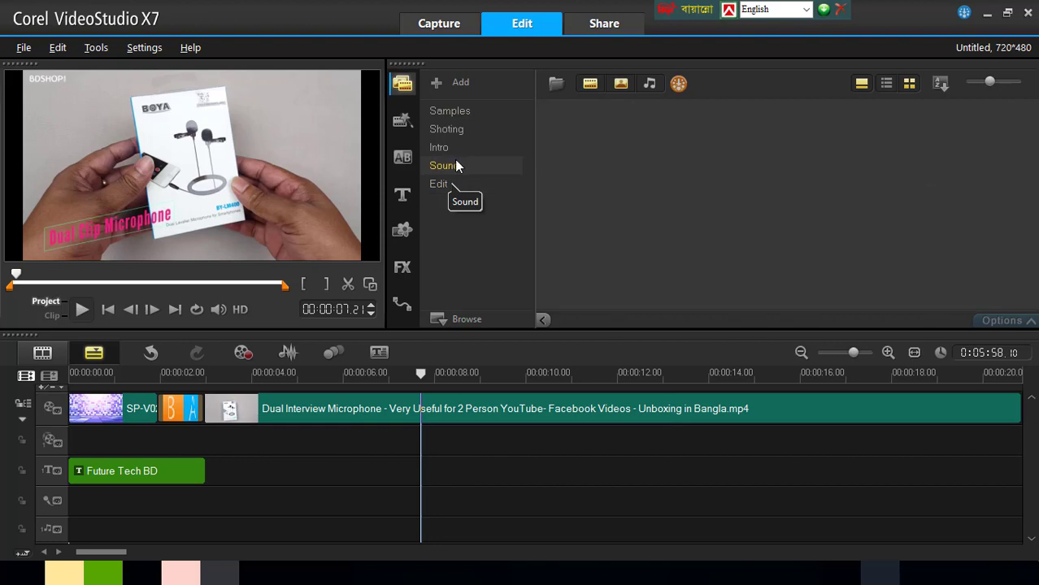
pyautogui.click(454, 149)
pyautogui.click(450, 127)
pyautogui.click(450, 111)
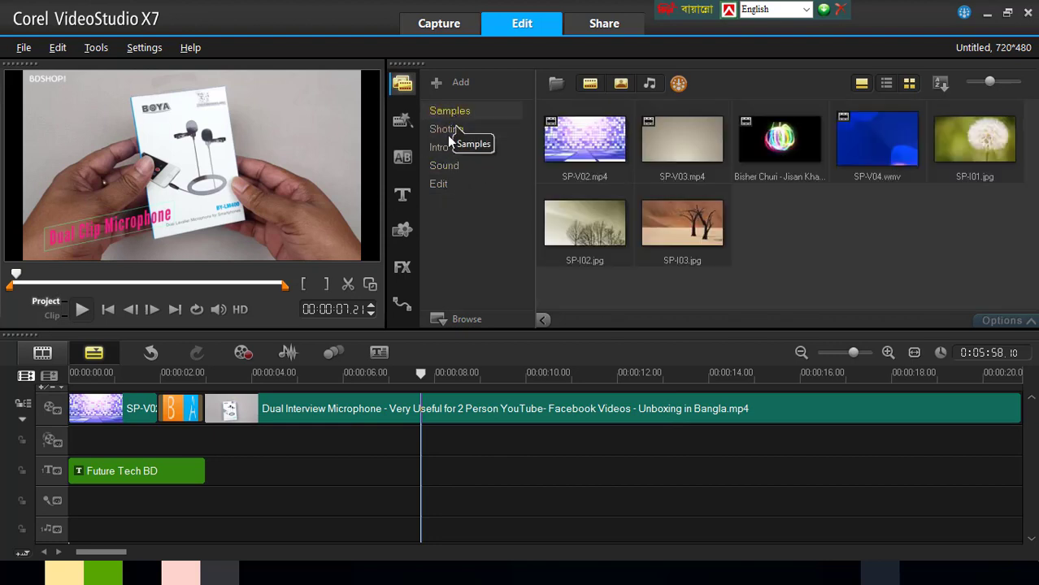
# Import the Bangla_Mashup_3 MP3 from the Desktop into the Edit library folder and place it at the start of the music track.
pyautogui.click(440, 186)
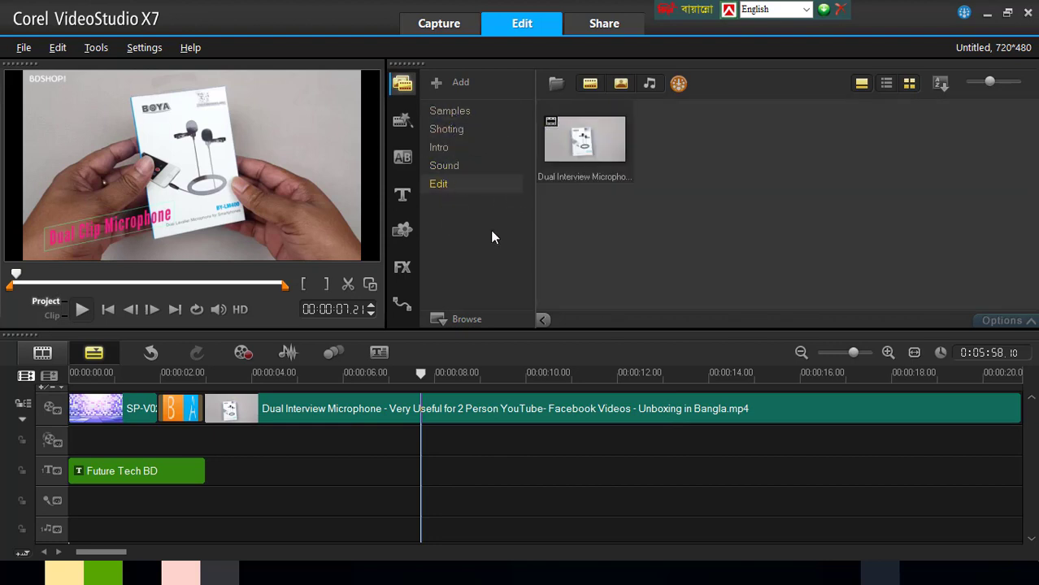
pyautogui.click(553, 84)
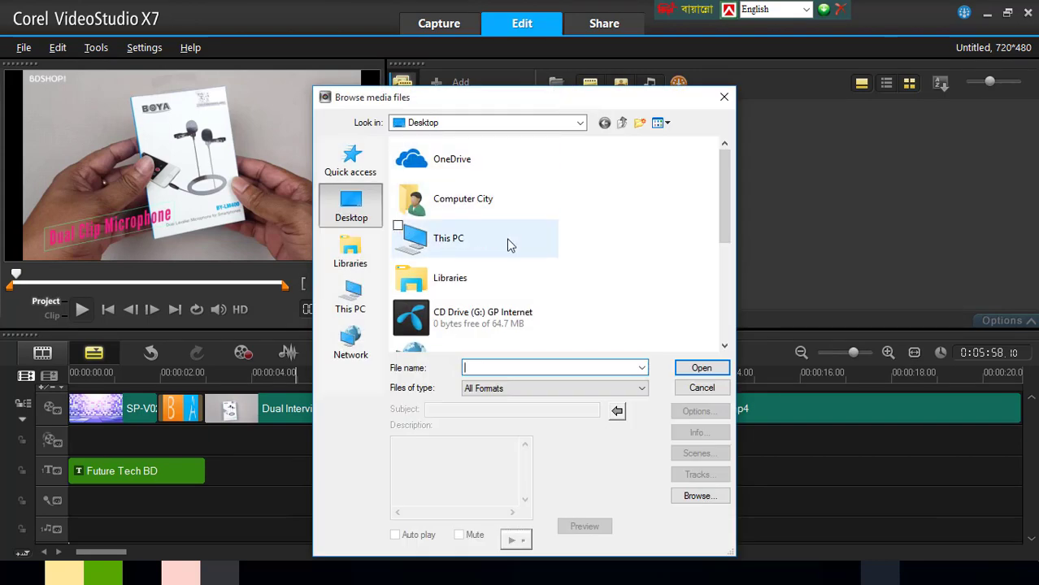
pyautogui.scroll(-5, 506, 240)
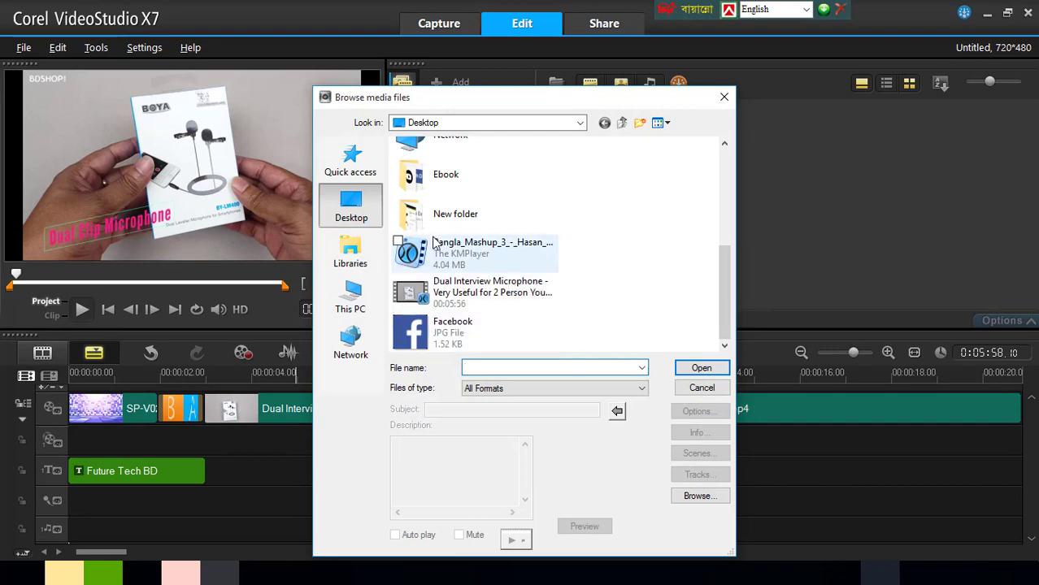
pyautogui.click(460, 255)
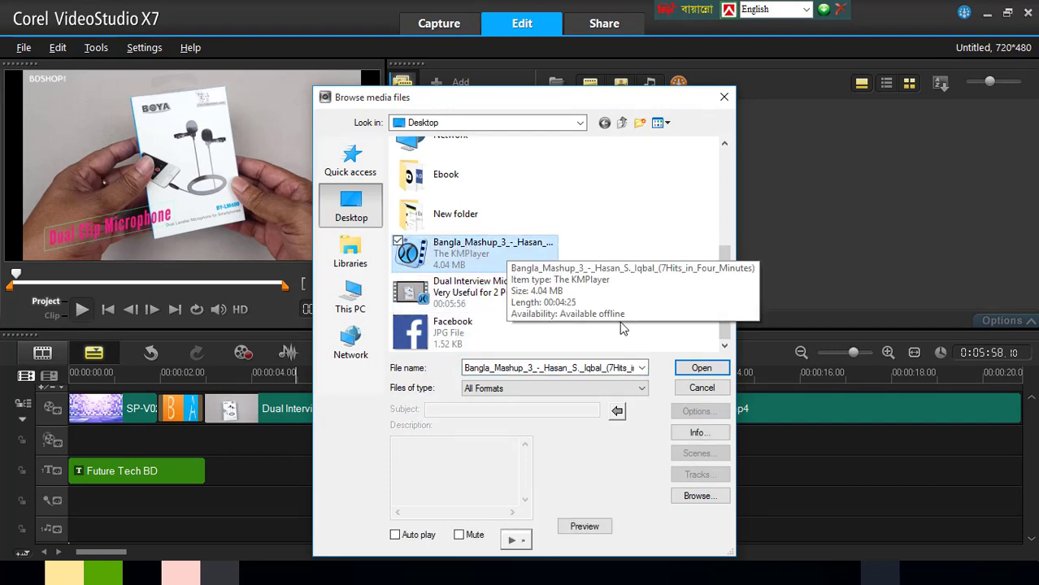
pyautogui.click(697, 370)
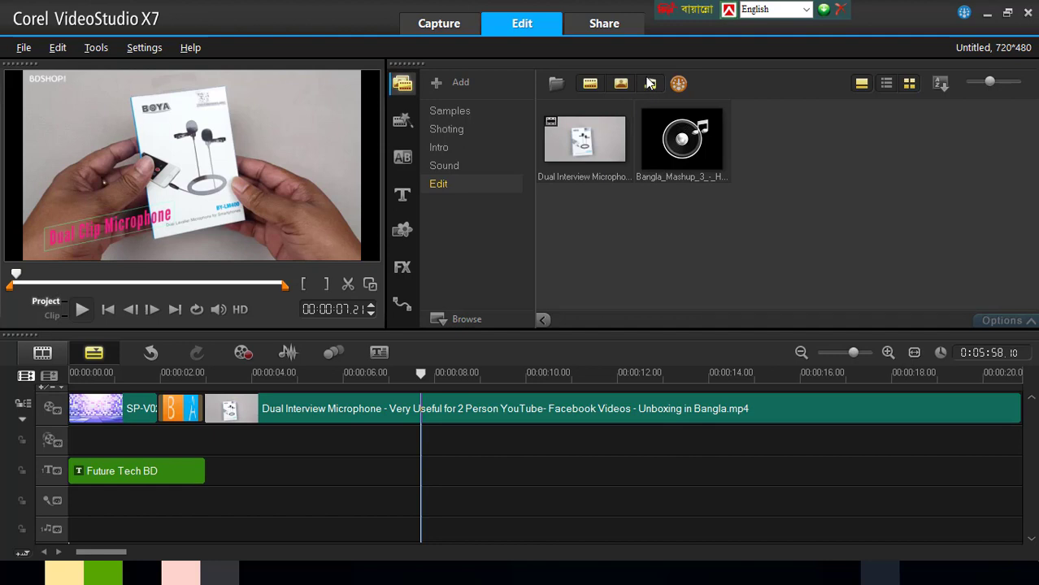
pyautogui.click(660, 162)
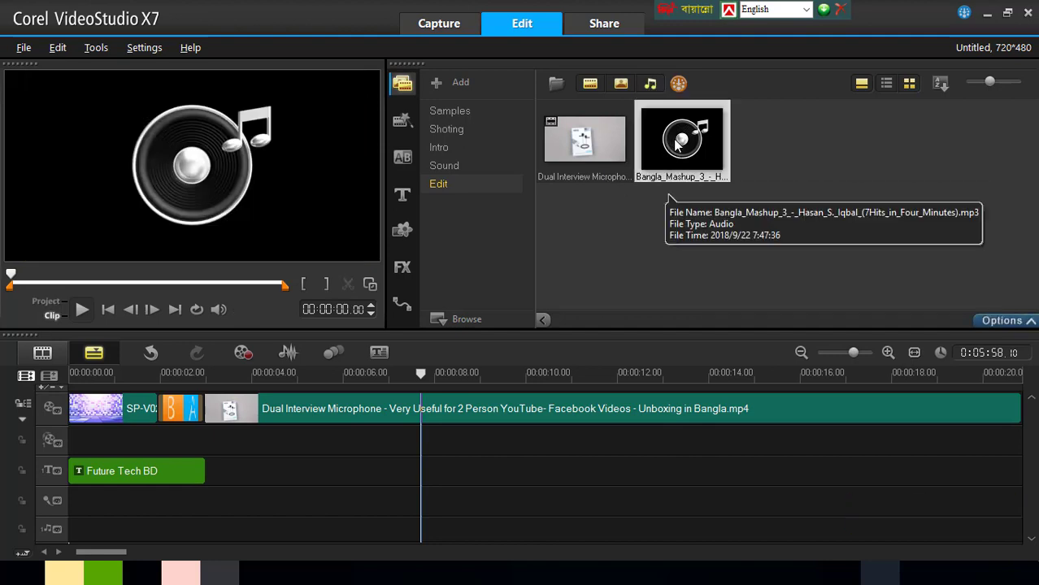
pyautogui.moveTo(678, 144); pyautogui.dragTo(82, 528)
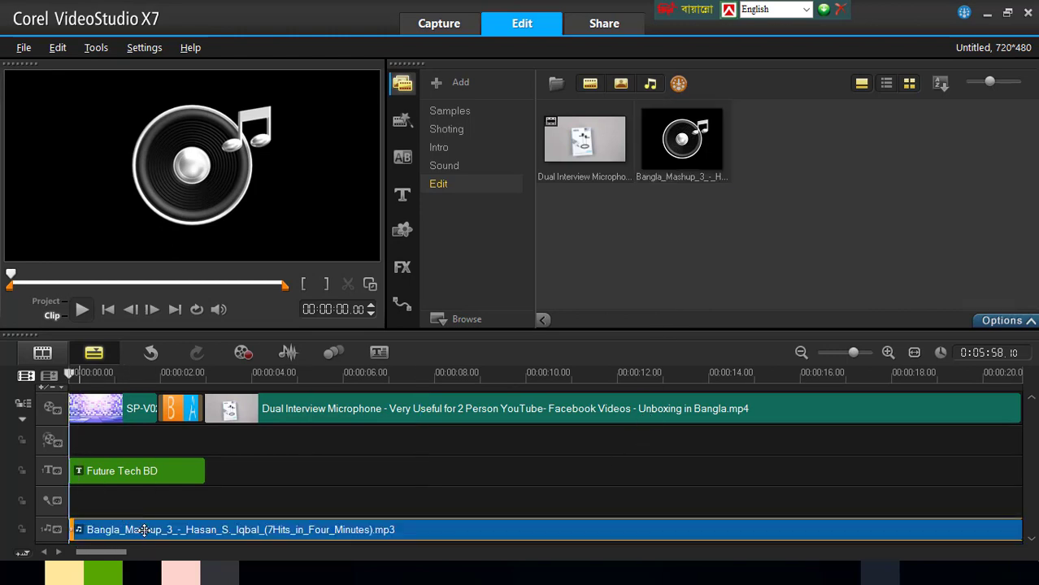
# Set the clip volume of the Bangla_Mashup_3 music to 12.
pyautogui.doubleClick(307, 530)
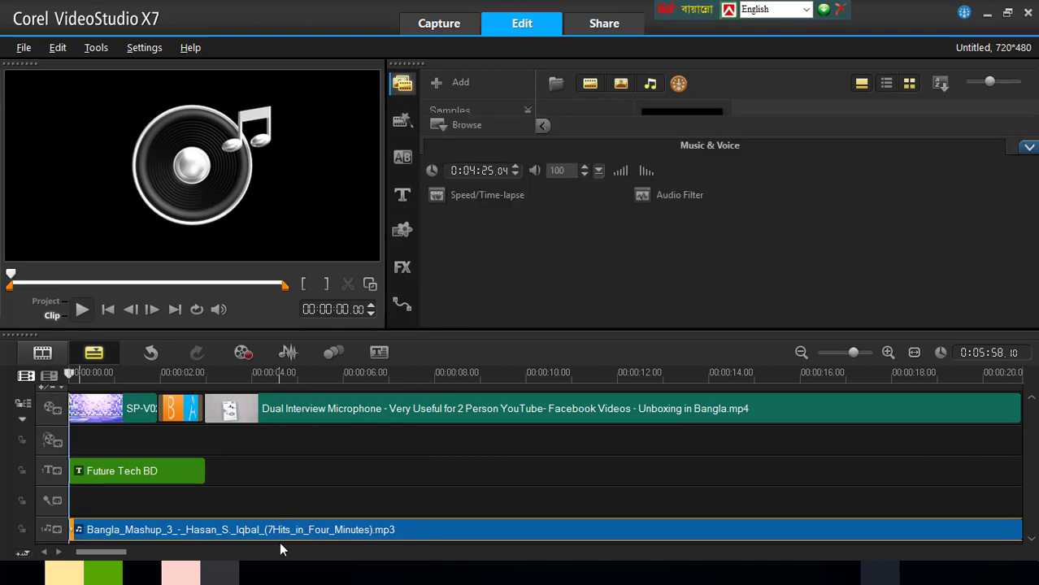
pyautogui.click(574, 171)
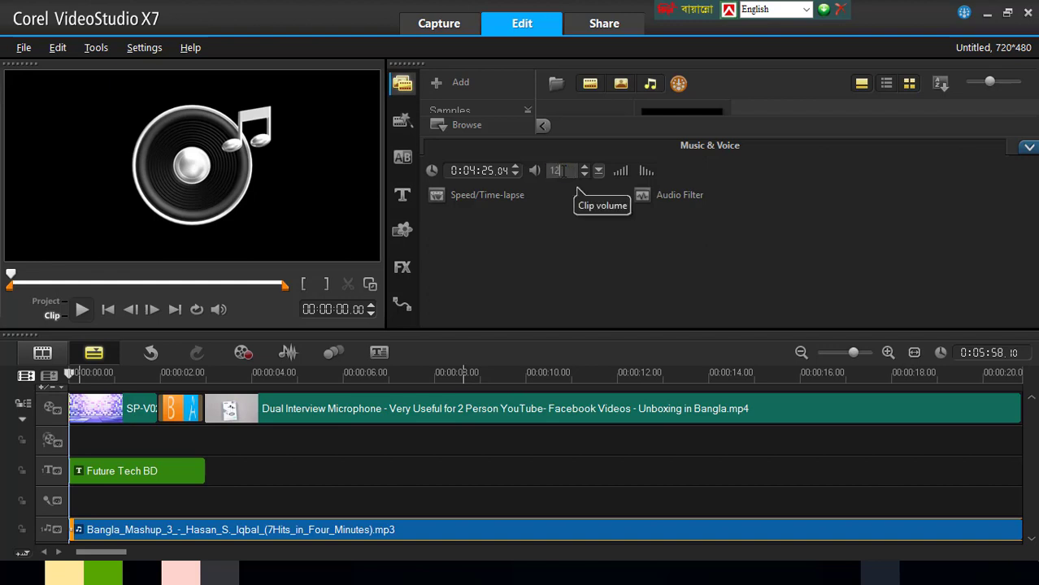
pyautogui.click(333, 408)
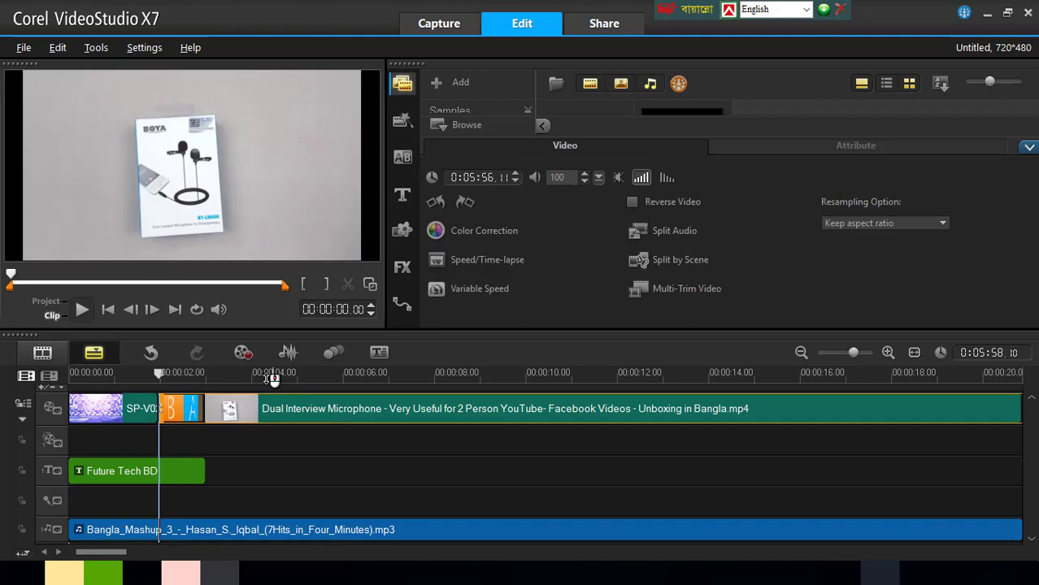
# Play the main footage and jump ahead to about 00:00:06.21 to check it with the background music.
pyautogui.click(223, 309)
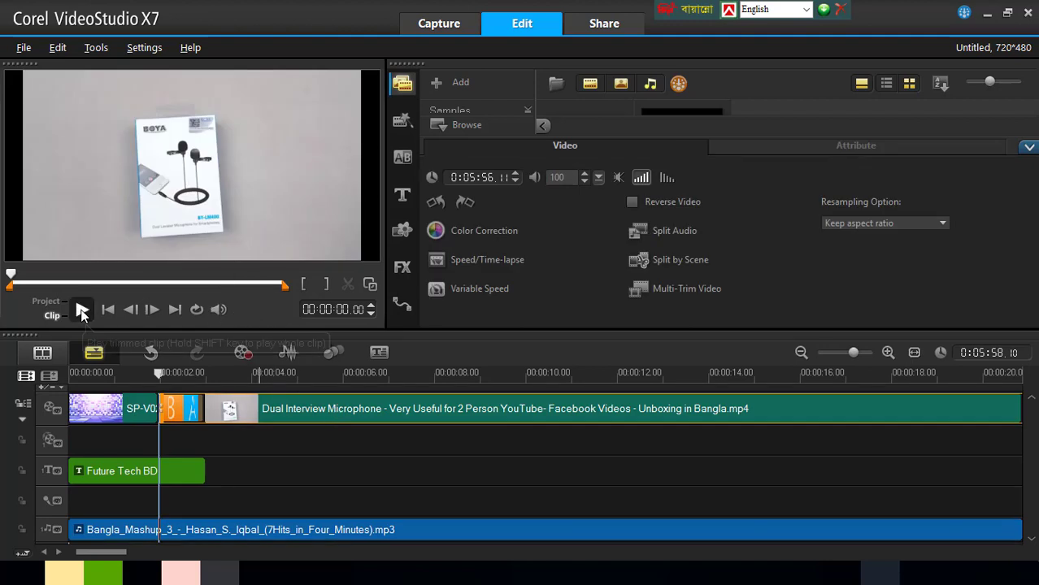
pyautogui.click(82, 311)
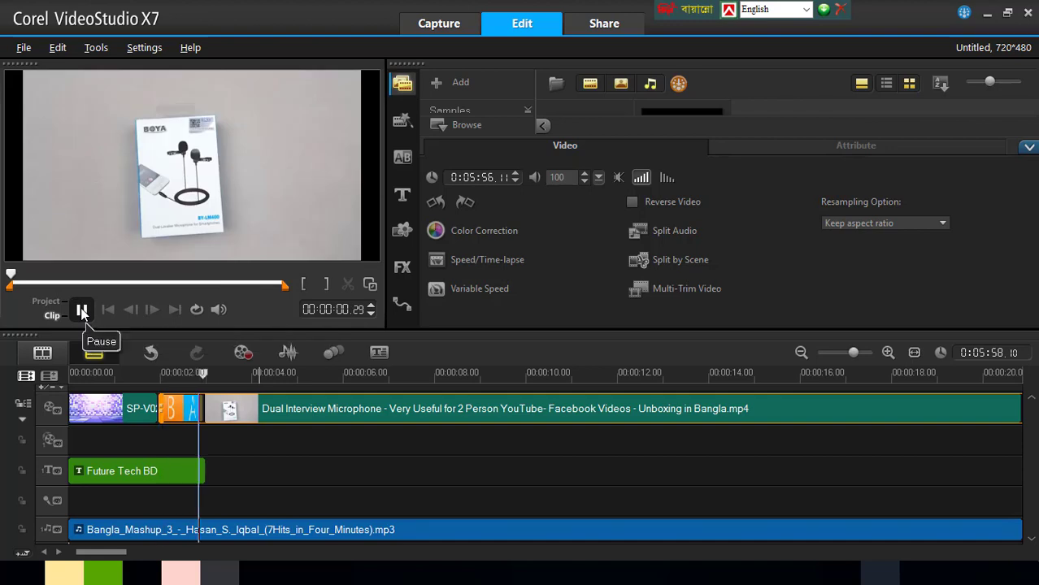
pyautogui.click(382, 376)
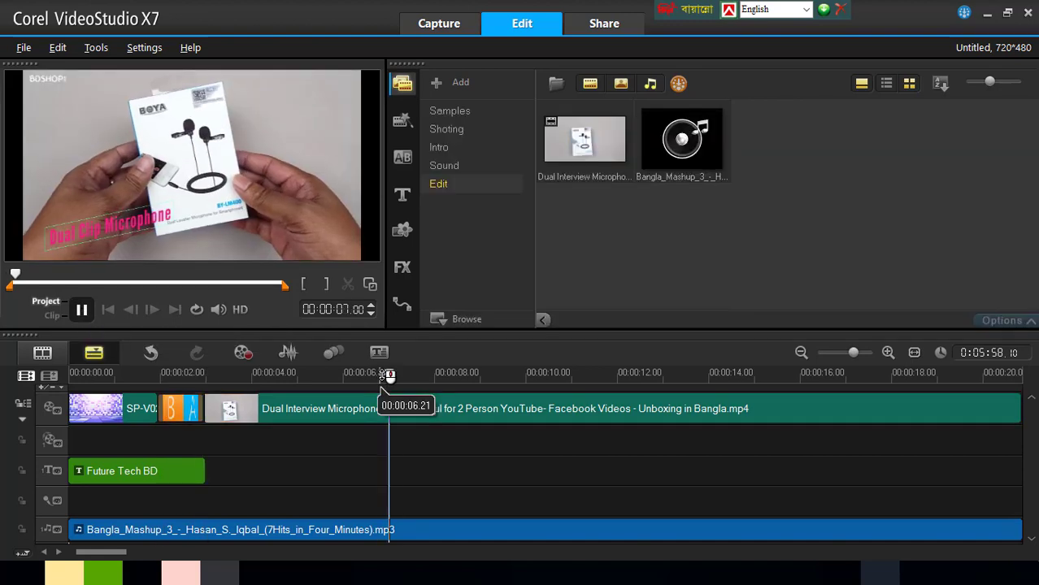
# Play the project from about 00:00:14.27 to check the footage with the background music.
pyautogui.click(756, 392)
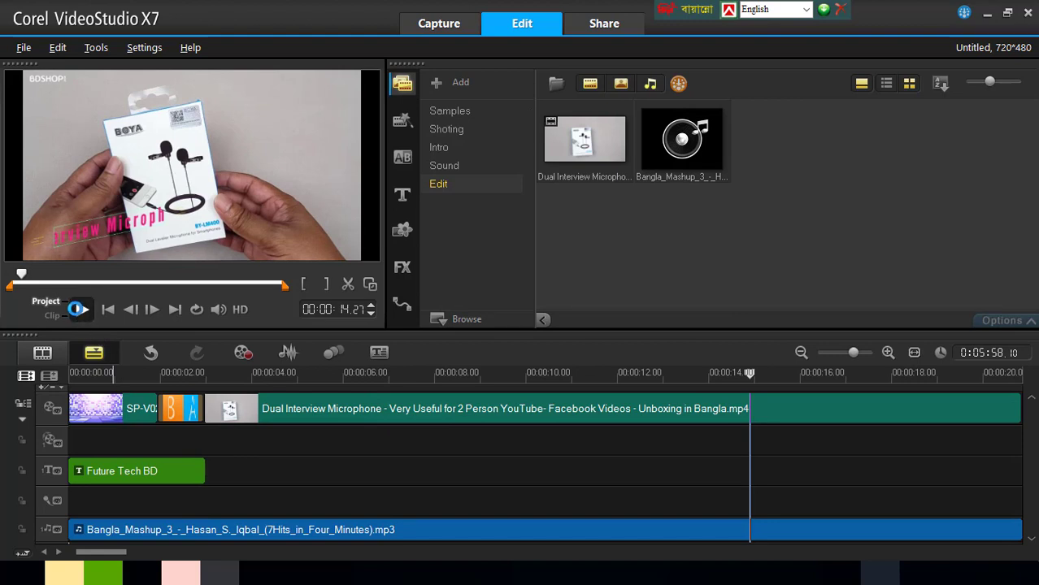
pyautogui.click(78, 309)
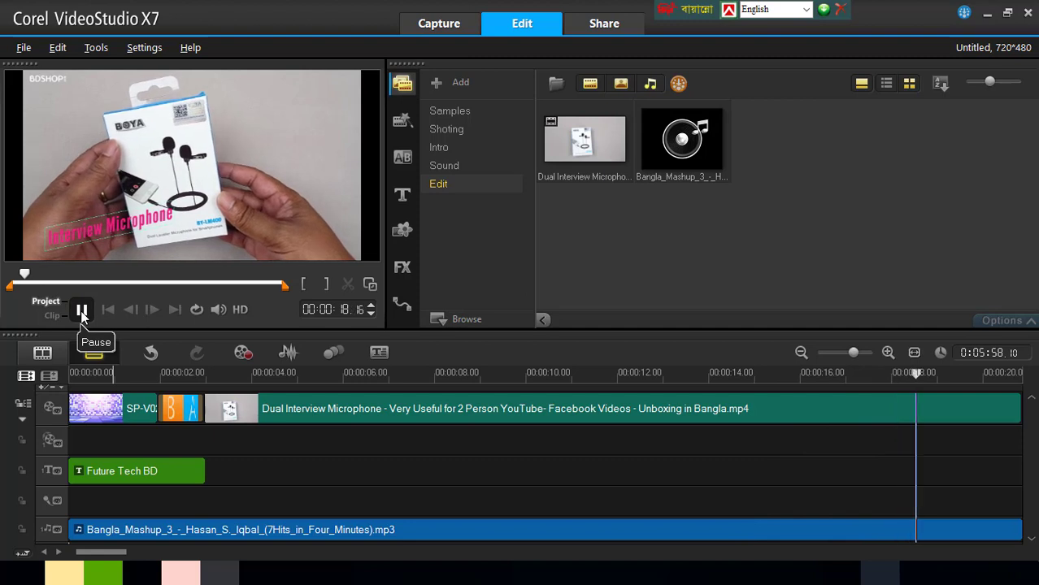
# Split the audio from the Dual Interview Microphone clip on the video track.
pyautogui.click(316, 406)
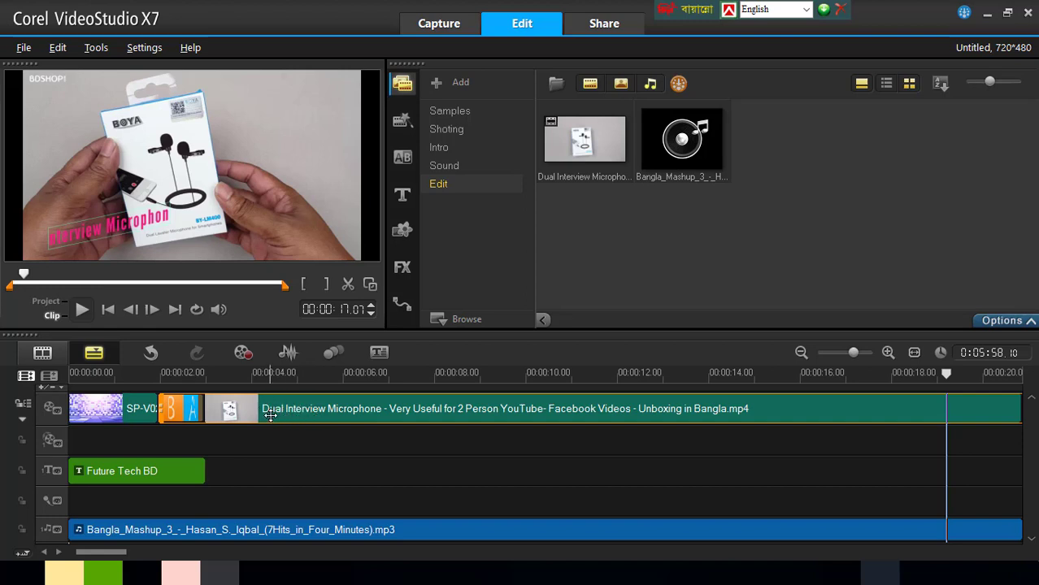
pyautogui.rightClick(360, 409)
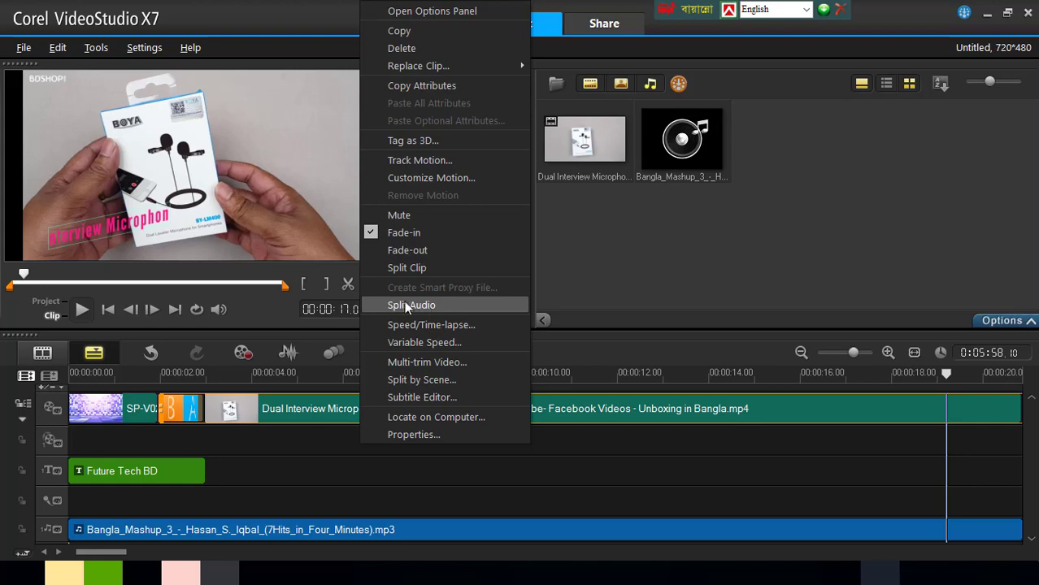
pyautogui.click(418, 305)
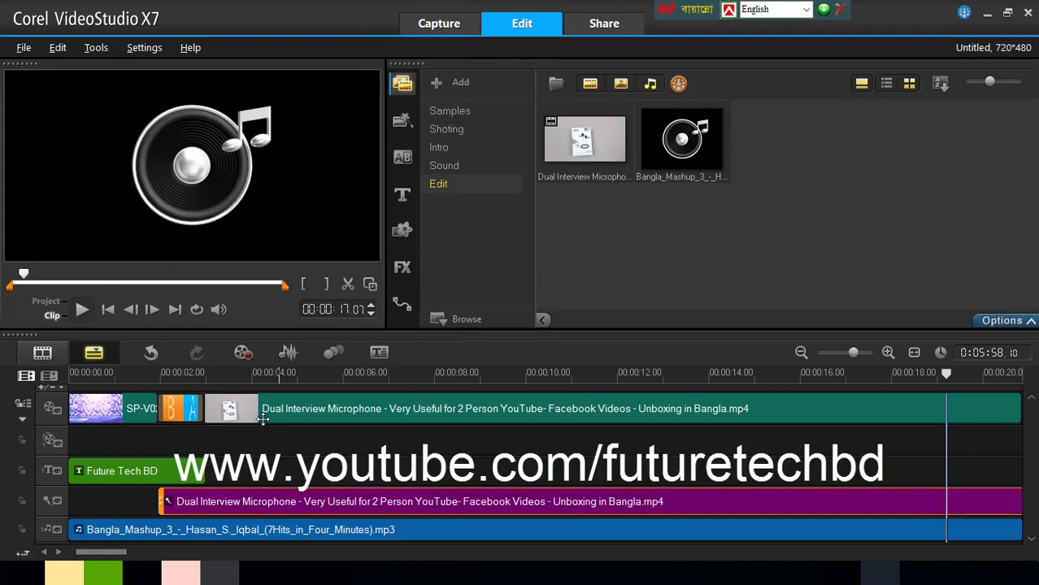
# Delete the separated Dual Interview Microphone audio from the voice track.
pyautogui.click(264, 415)
pyautogui.click(268, 502)
pyautogui.click(284, 408)
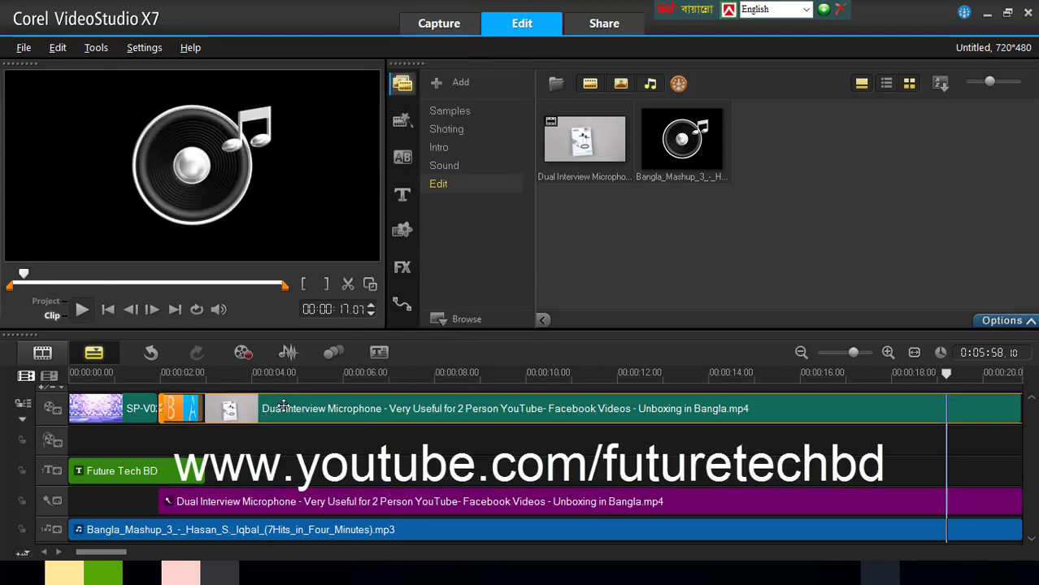
pyautogui.click(281, 500)
pyautogui.click(317, 421)
pyautogui.click(297, 504)
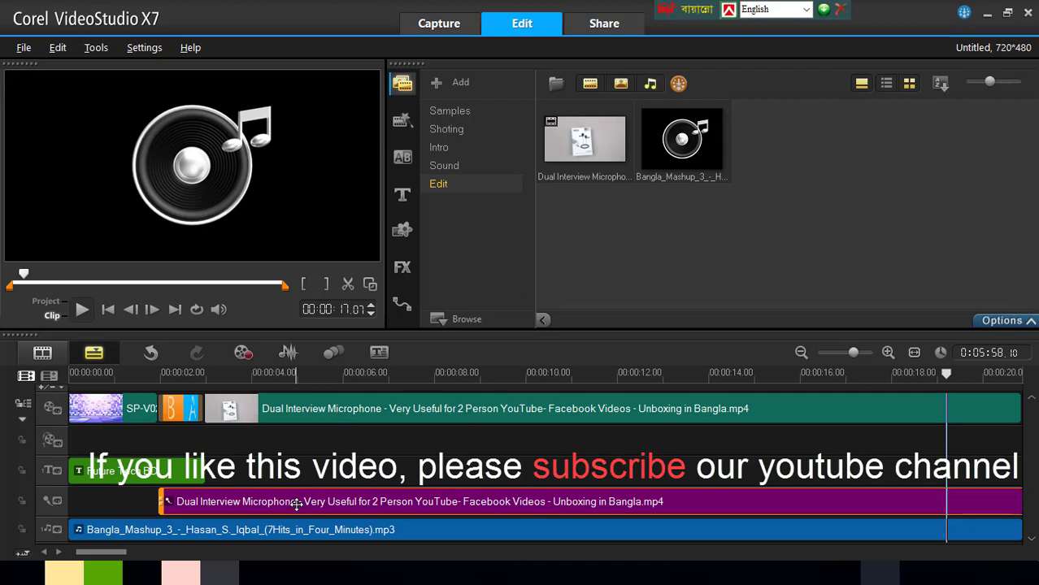
pyautogui.press('Delete')
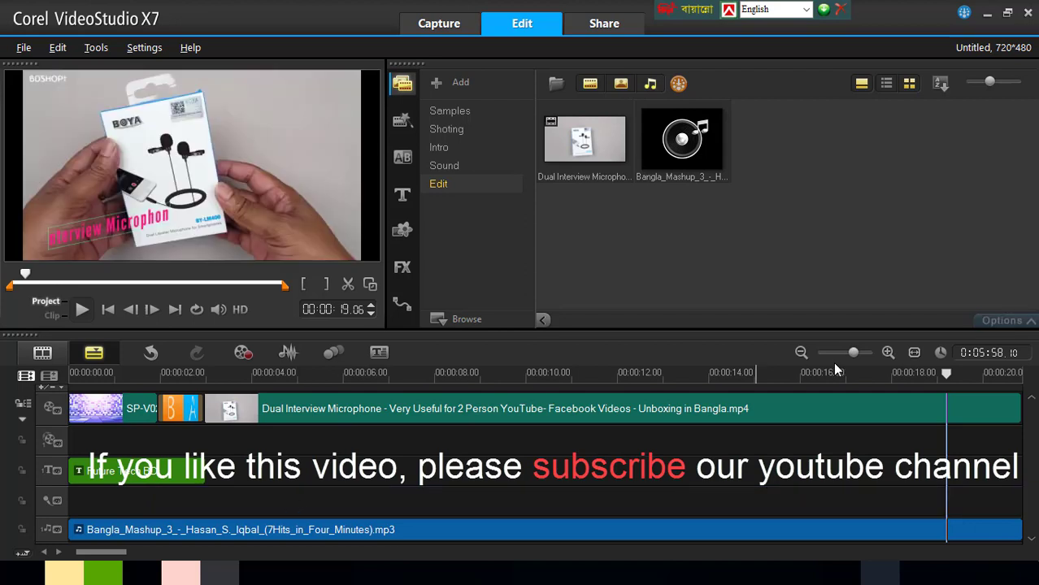
# Cut away the Bangla_Mashup_3 music before 00:00:06.26 and move the remaining part to the start of the music track.
pyautogui.moveTo(946, 373); pyautogui.dragTo(55, 453)
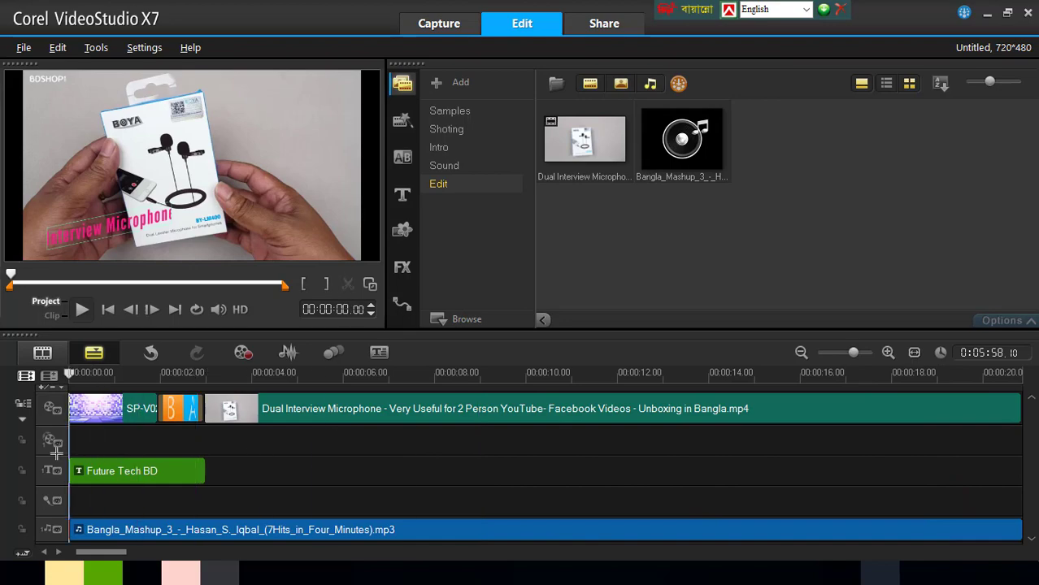
pyautogui.click(81, 309)
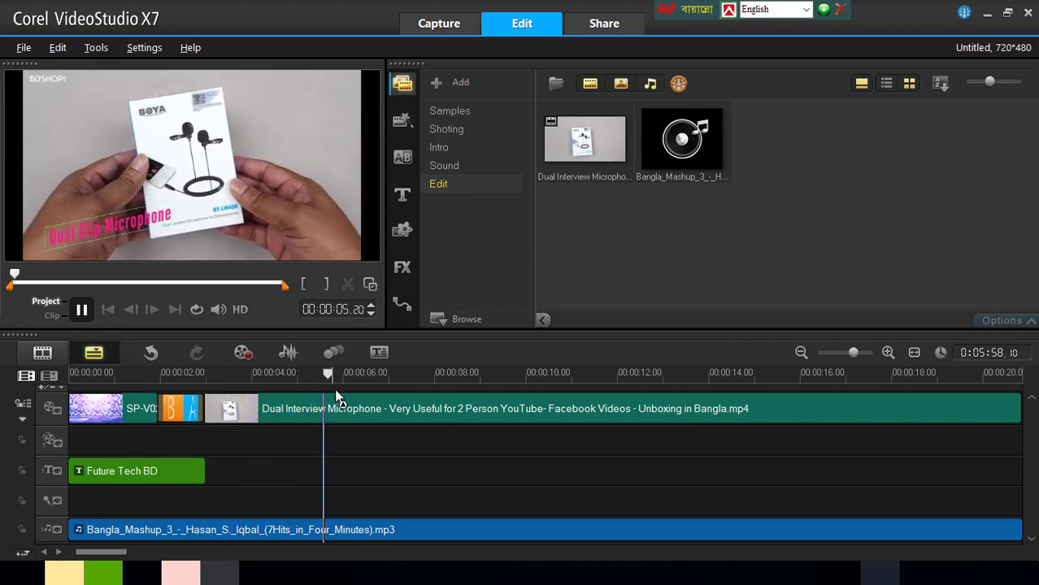
pyautogui.click(289, 529)
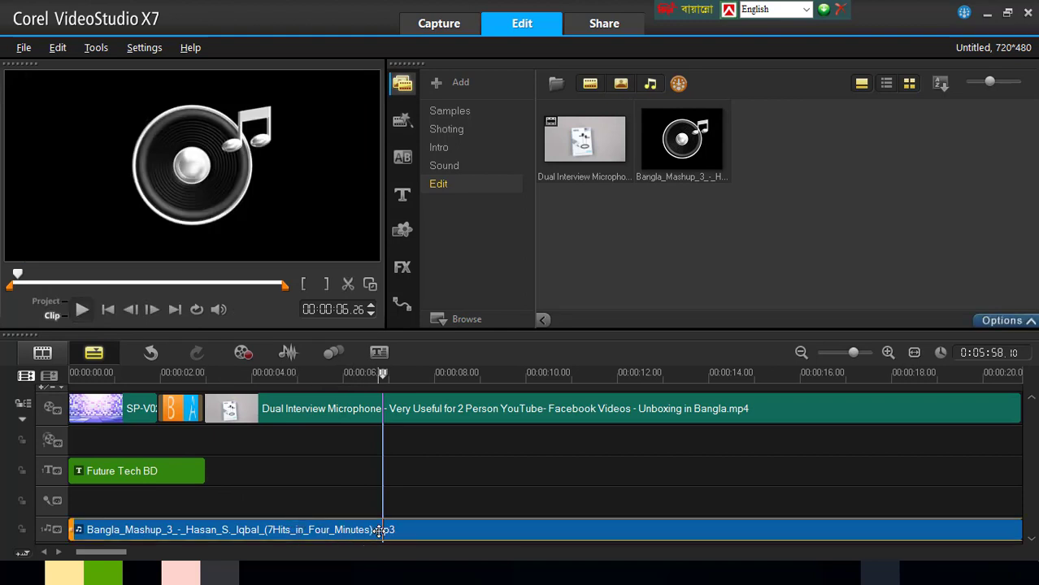
pyautogui.doubleClick(360, 529)
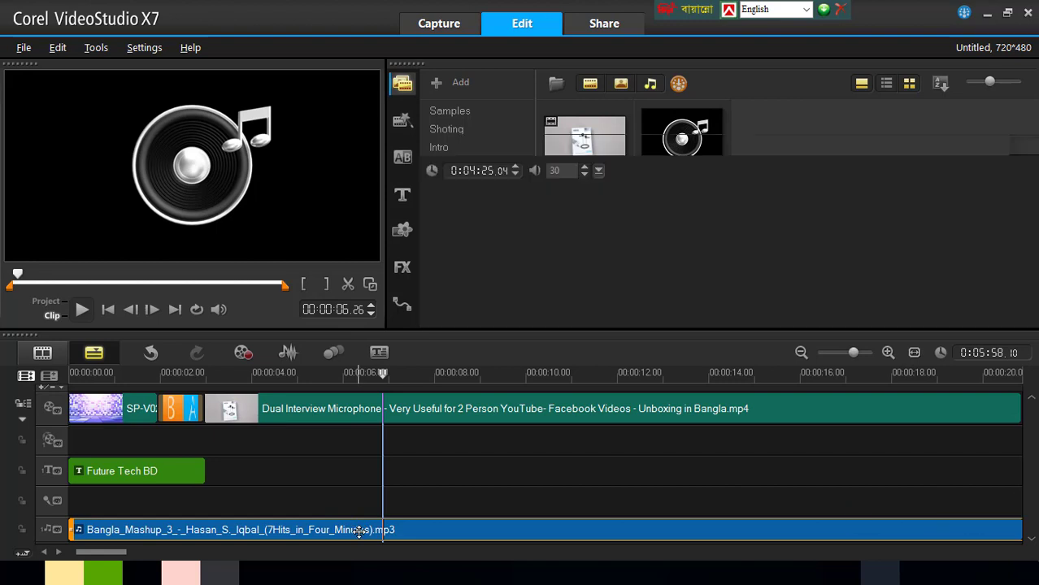
pyautogui.click(348, 284)
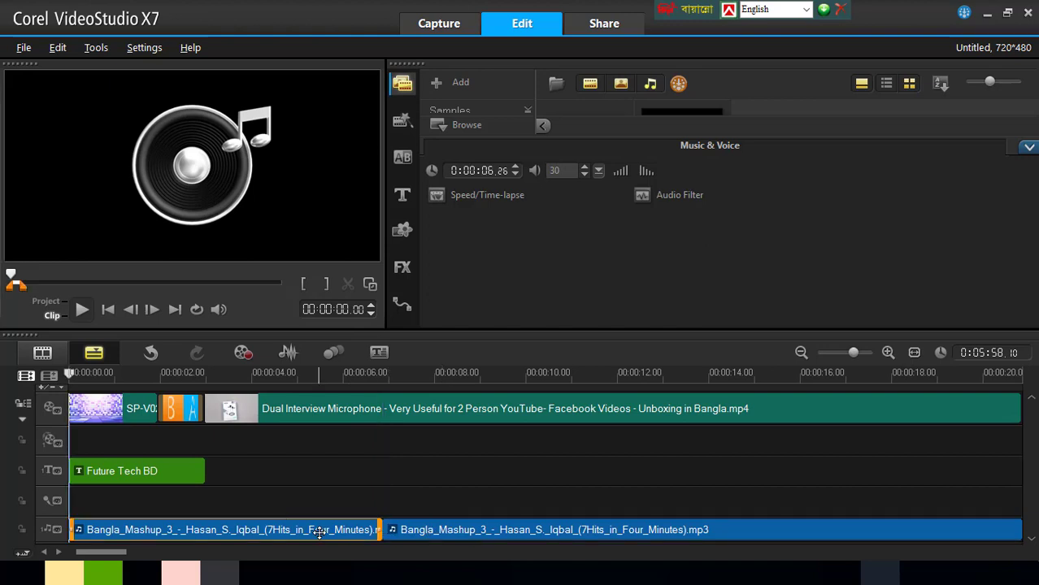
pyautogui.press('Delete')
pyautogui.click(415, 532)
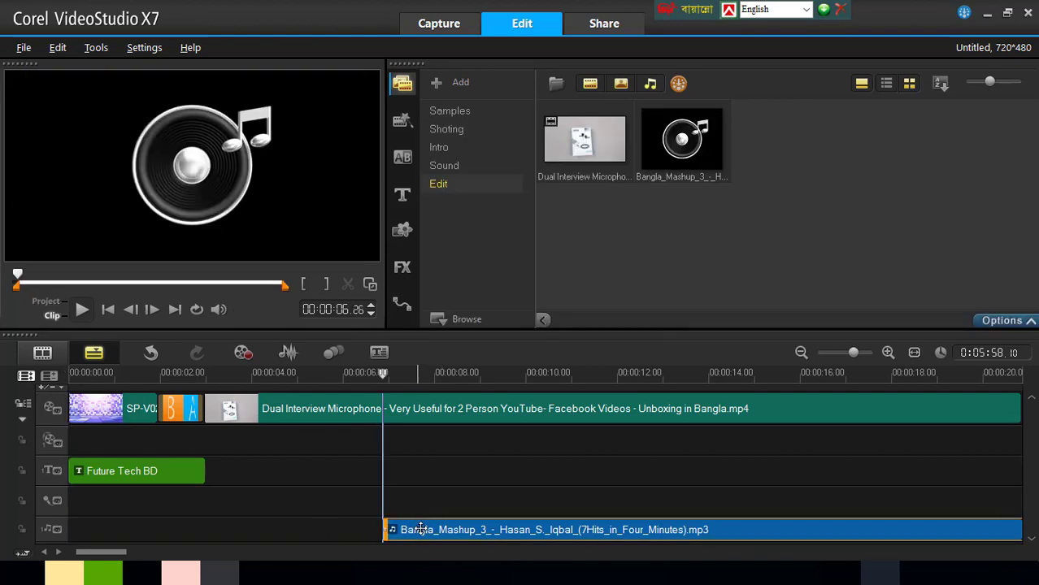
pyautogui.moveTo(472, 529); pyautogui.dragTo(161, 530)
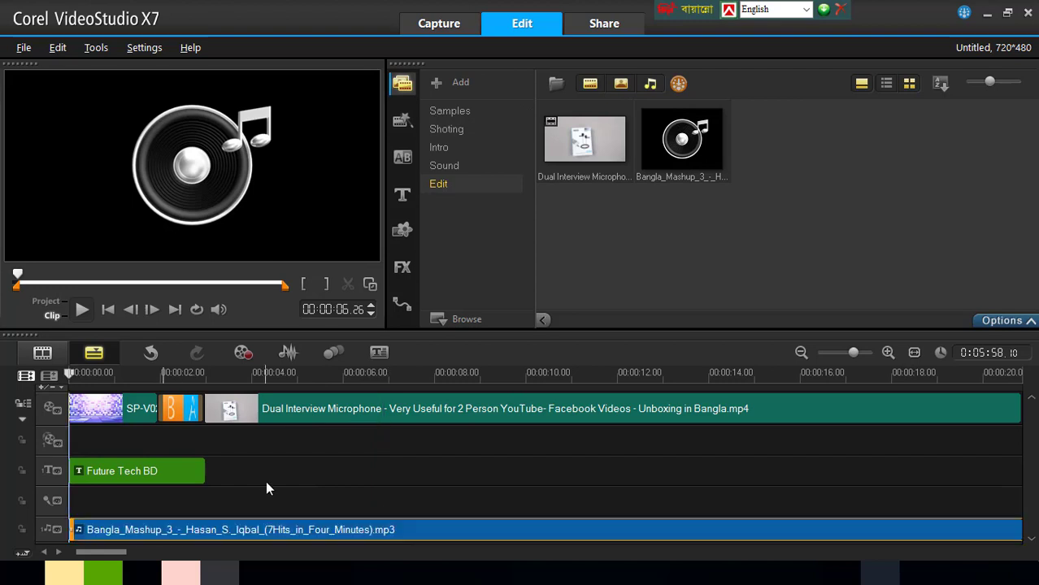
# Play the project from the start through the Face transition to check the trimmed music.
pyautogui.click(118, 438)
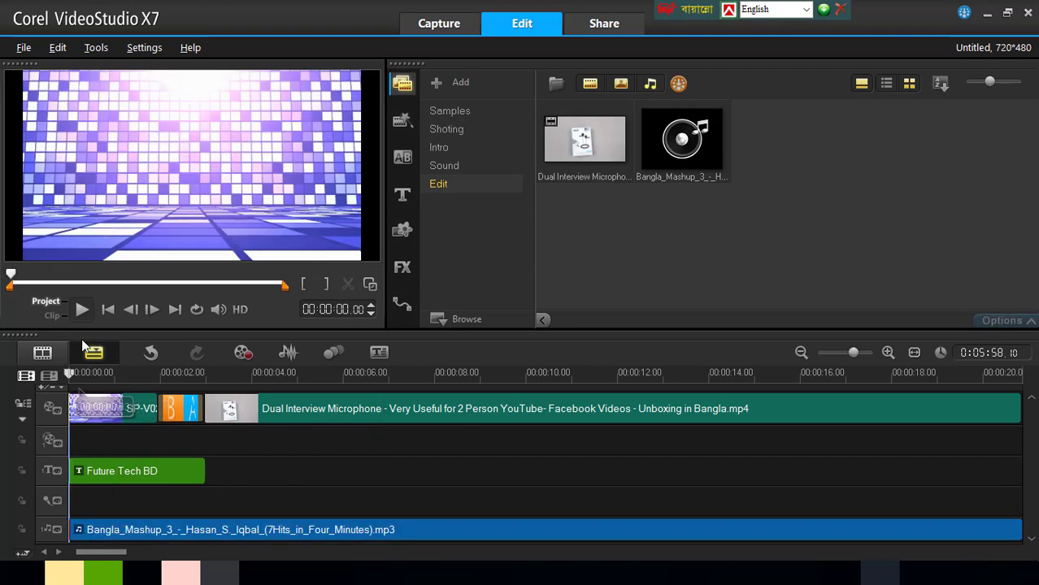
pyautogui.click(81, 310)
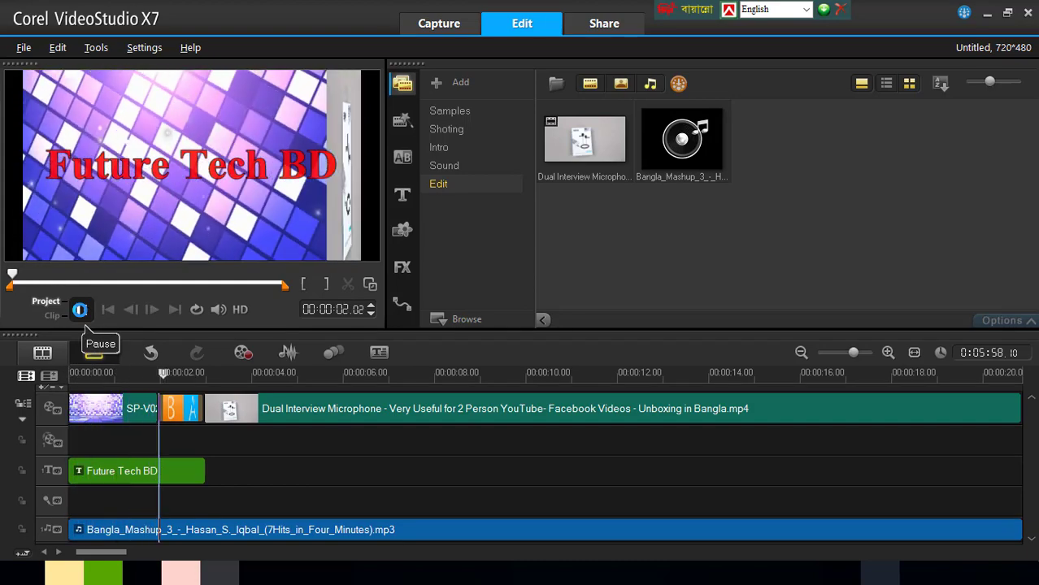
pyautogui.click(185, 375)
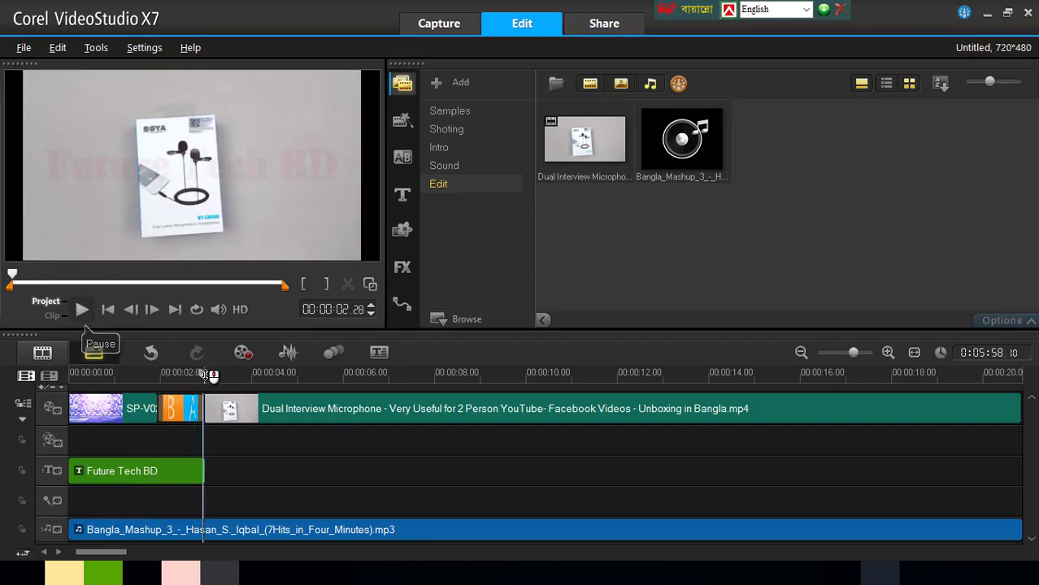
pyautogui.click(83, 313)
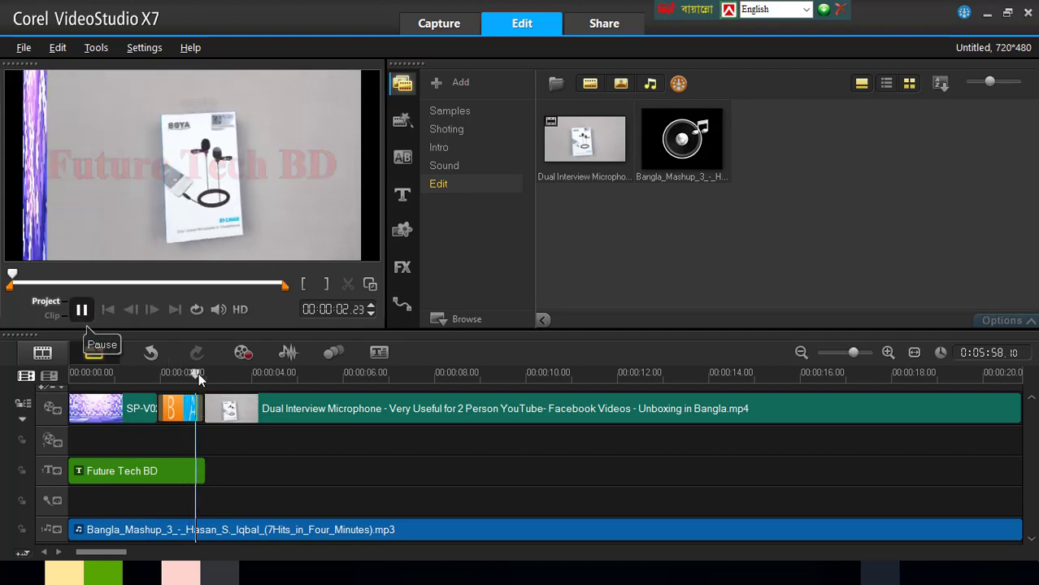
# Try splitting the Bangla_Mashup_3 music at project time 00:00:02.16, and undo the split.
pyautogui.click(185, 375)
pyautogui.click(173, 531)
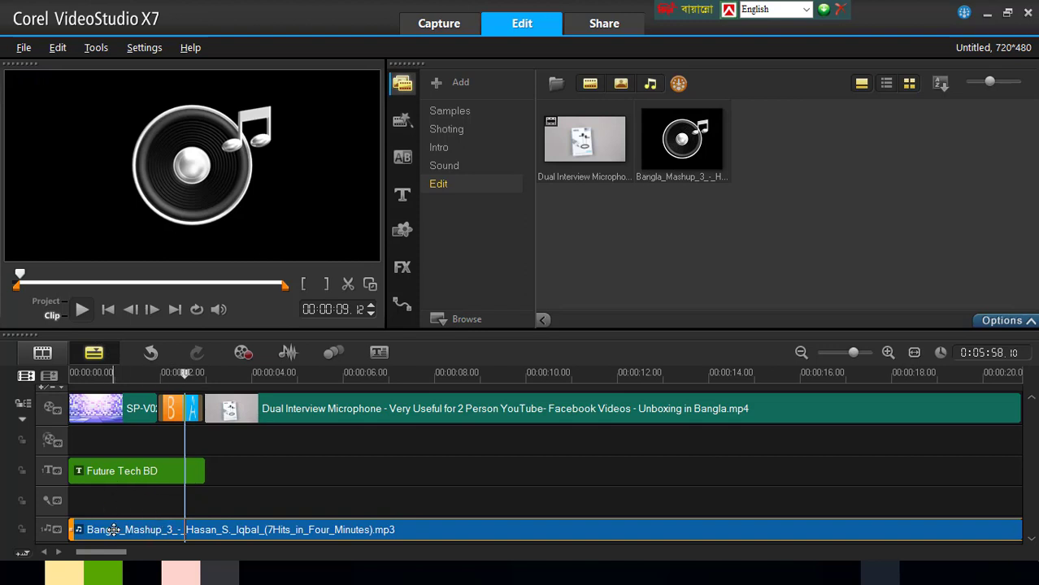
pyautogui.click(347, 287)
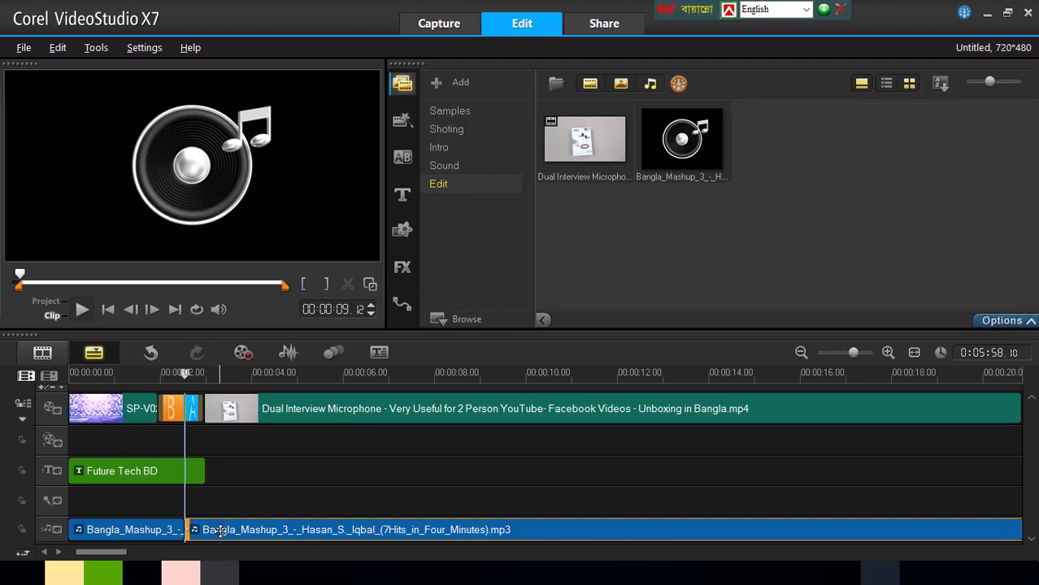
pyautogui.hotkey('ctrl', 'a')
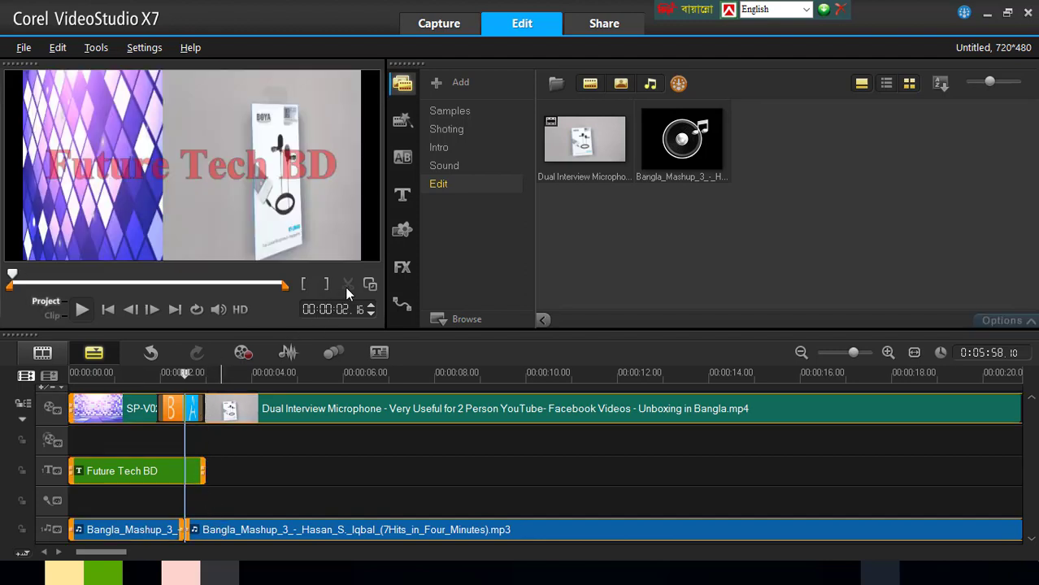
pyautogui.click(240, 504)
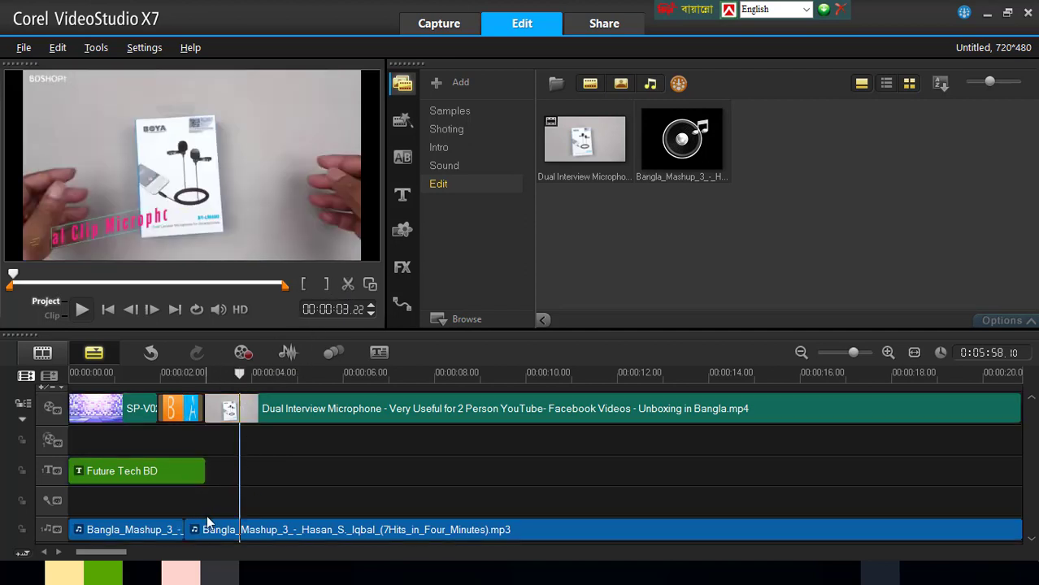
pyautogui.click(207, 520)
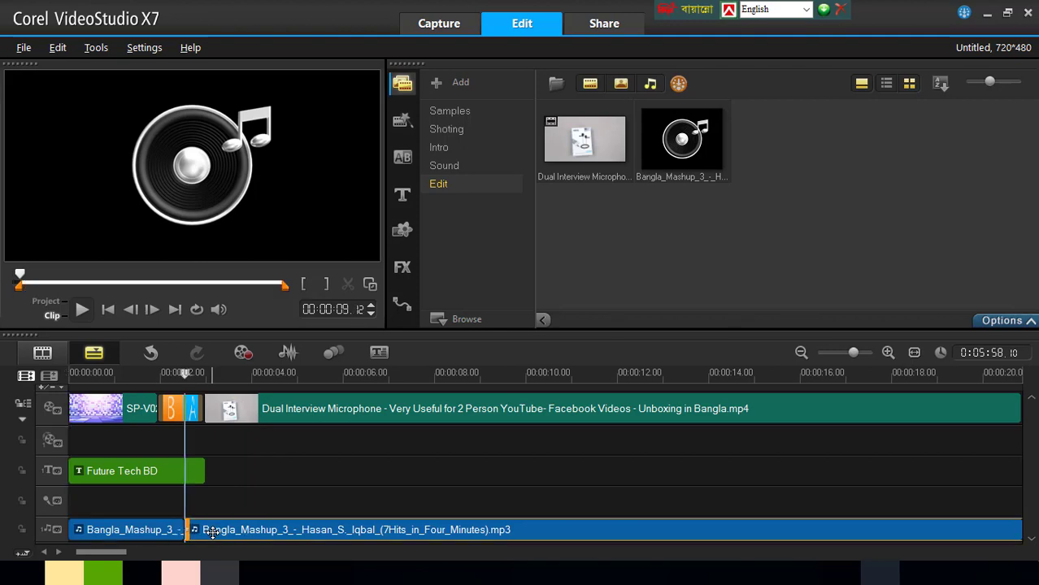
pyautogui.hotkey('ctrl', 'z')
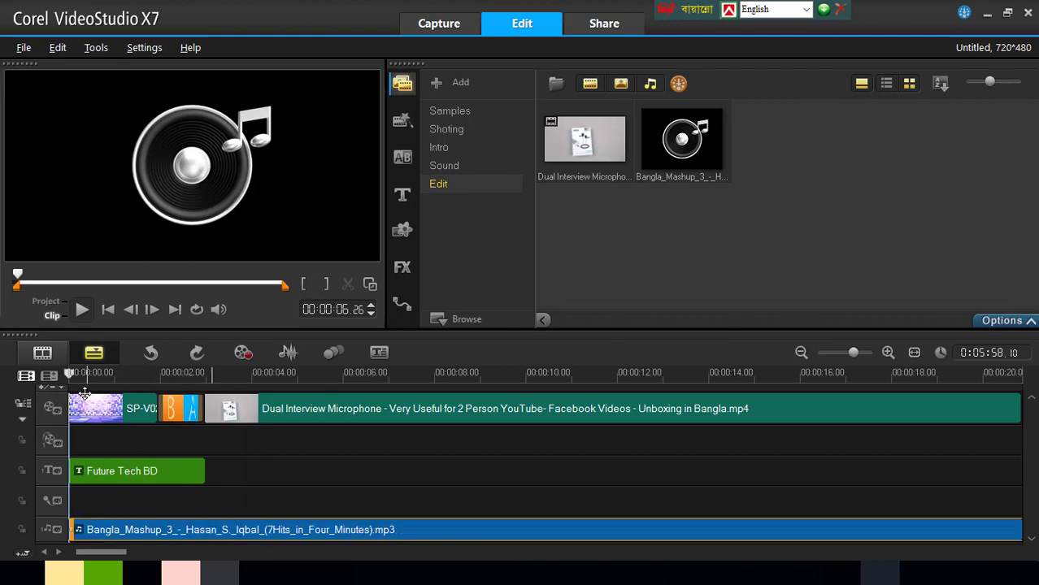
# Cut away the music before project time 00:00:02.03 and move the remaining part to the start of the music track.
pyautogui.click(154, 375)
pyautogui.moveTo(155, 379); pyautogui.dragTo(165, 379)
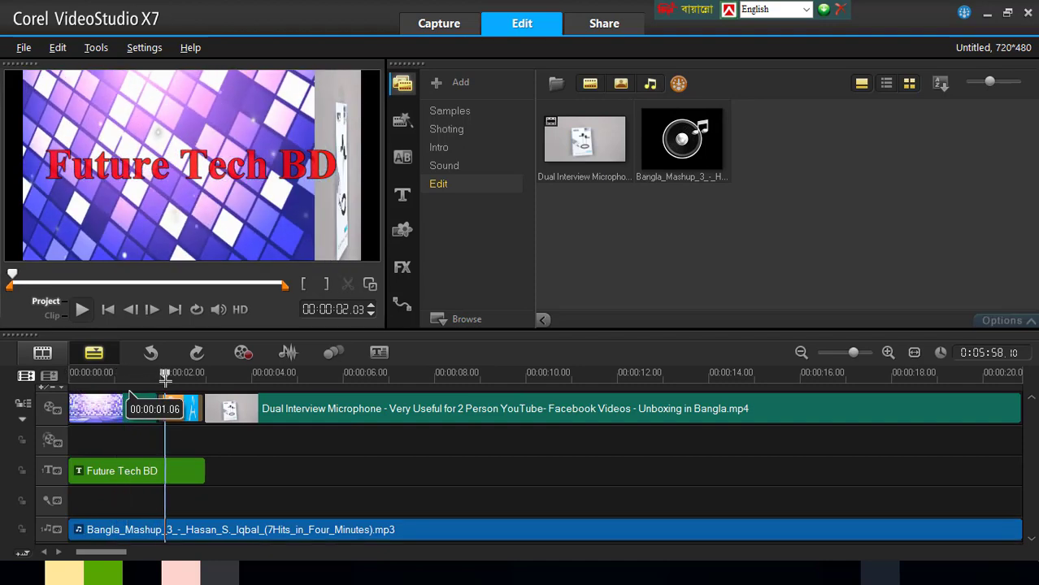
pyautogui.click(174, 530)
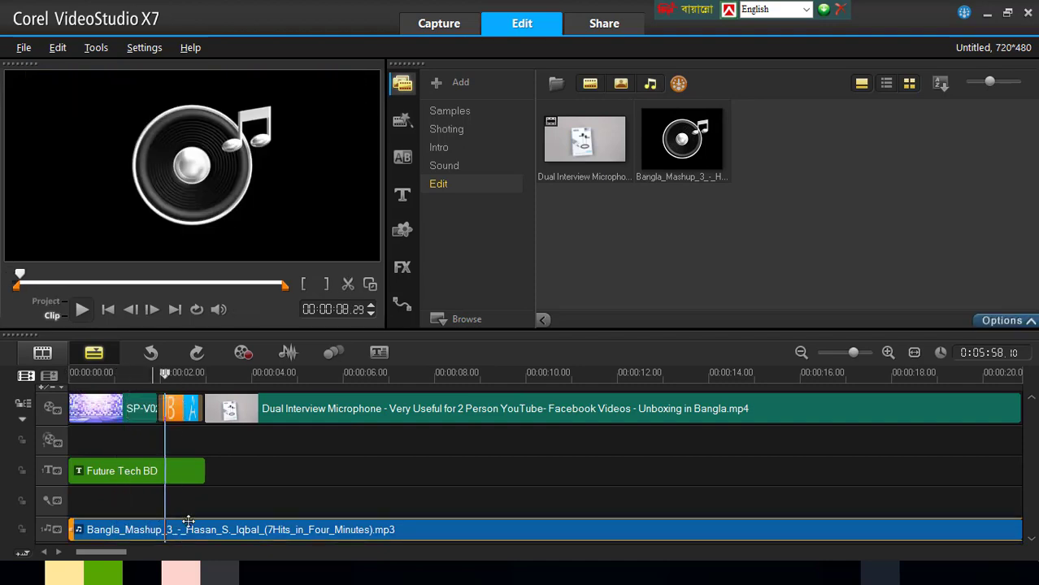
pyautogui.click(348, 284)
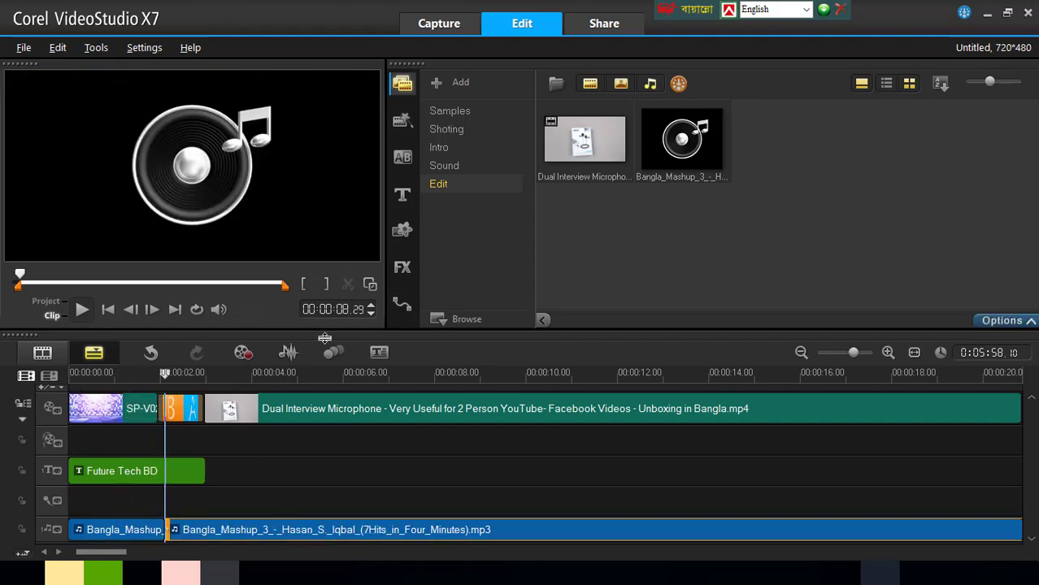
pyautogui.click(146, 528)
pyautogui.press('Delete')
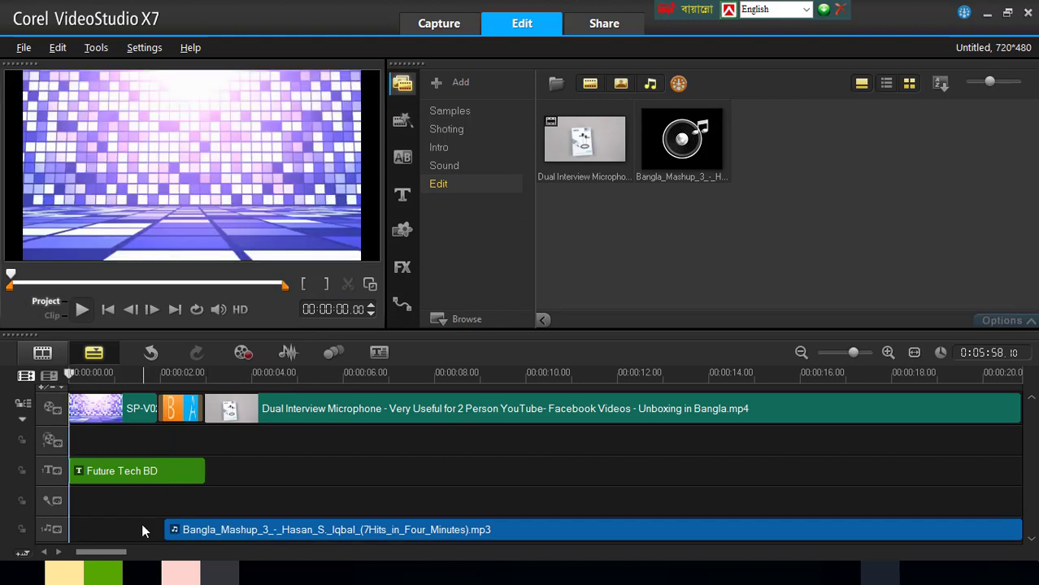
pyautogui.moveTo(179, 529); pyautogui.dragTo(85, 526)
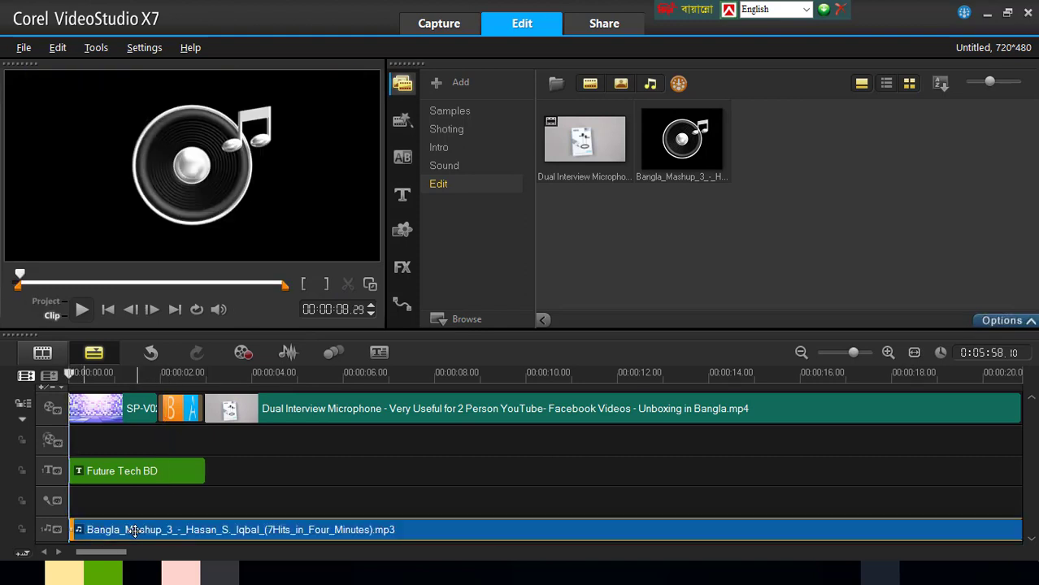
# Preview the music, split it at clip time 00:00:18.16 and delete the part before the cut.
pyautogui.click(84, 311)
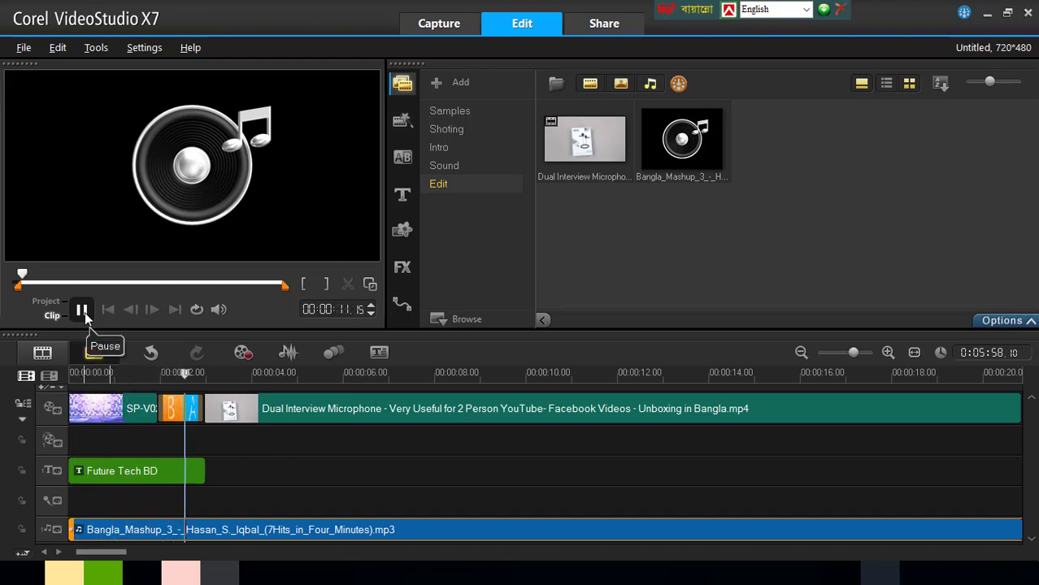
pyautogui.click(82, 311)
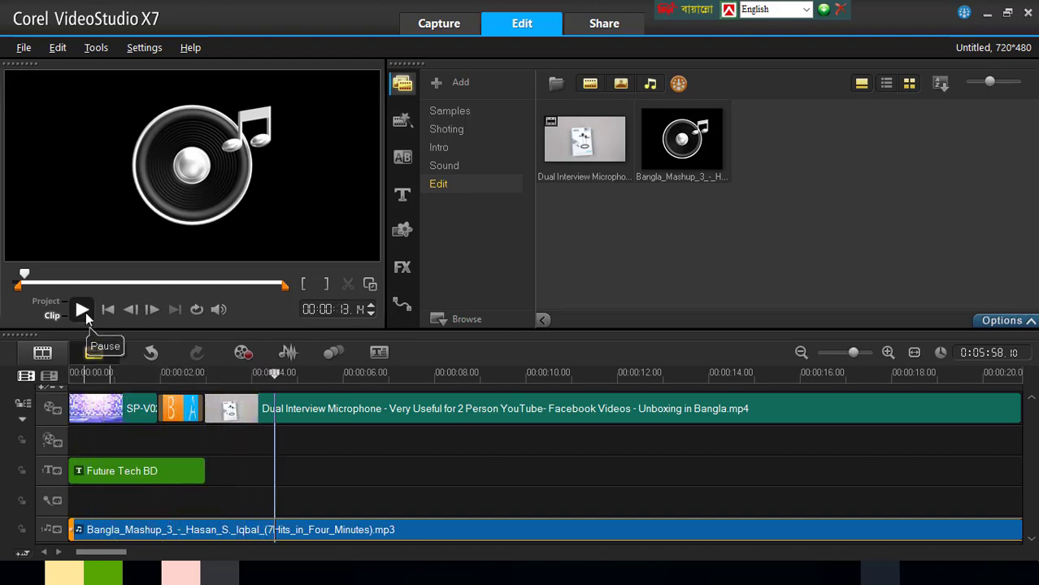
pyautogui.moveTo(278, 375); pyautogui.dragTo(508, 479)
pyautogui.click(528, 538)
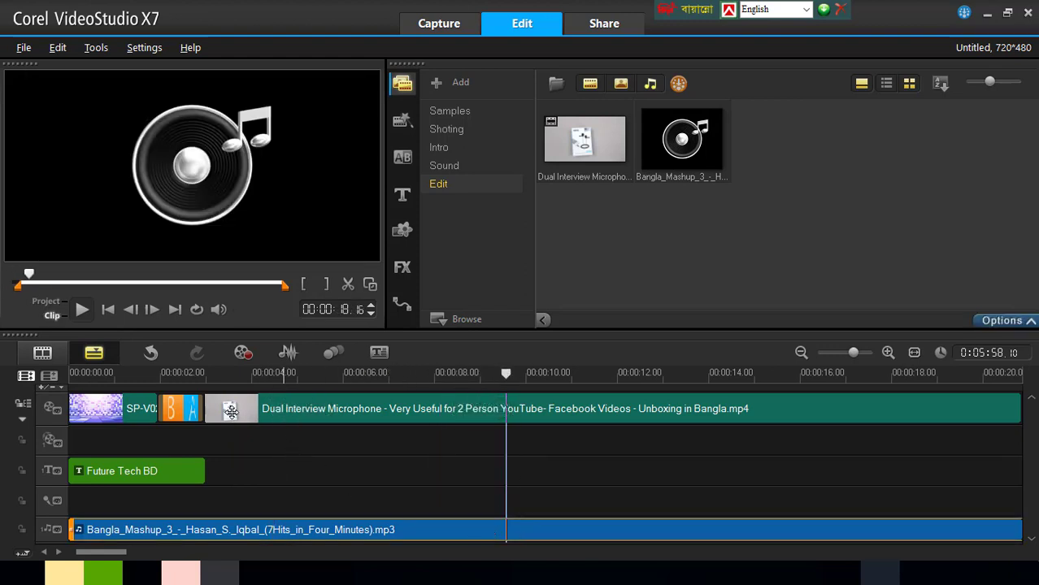
pyautogui.click(348, 284)
pyautogui.click(424, 533)
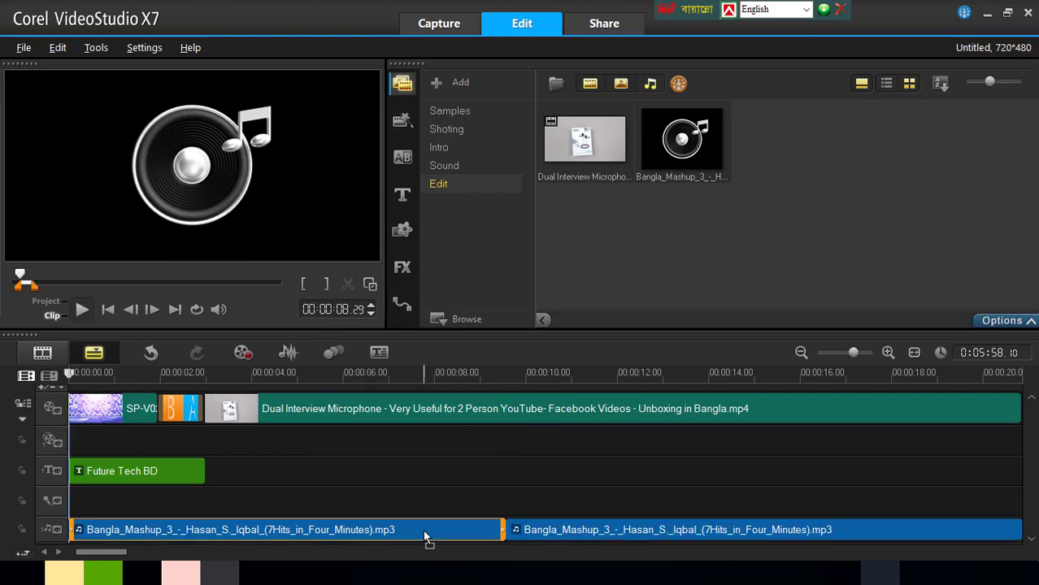
pyautogui.press('Delete')
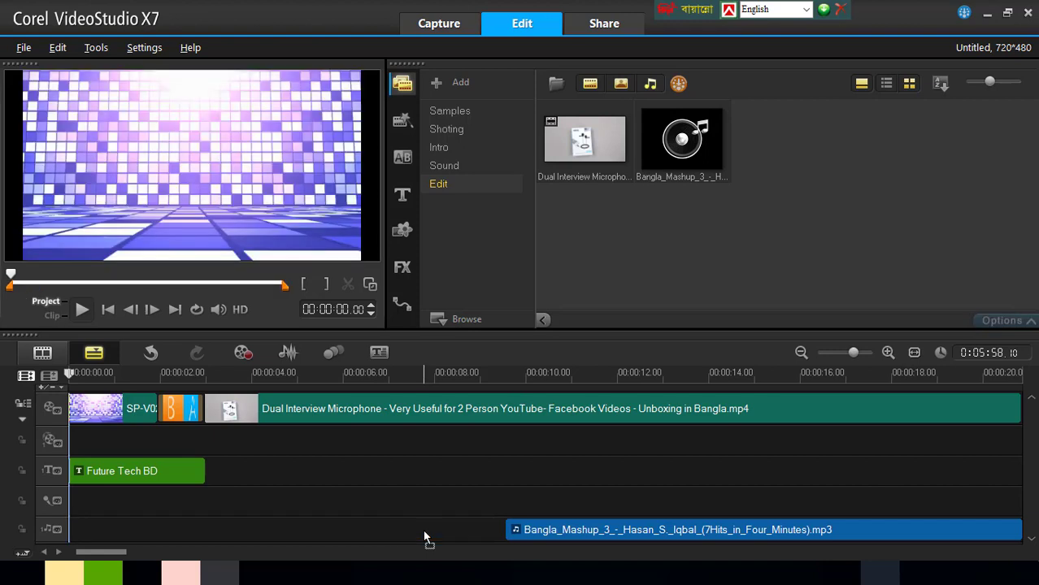
# Move the remaining music to the start of the music track and split it at project time 00:00:04.29.
pyautogui.moveTo(508, 531); pyautogui.dragTo(143, 534)
pyautogui.moveTo(70, 374); pyautogui.dragTo(296, 376)
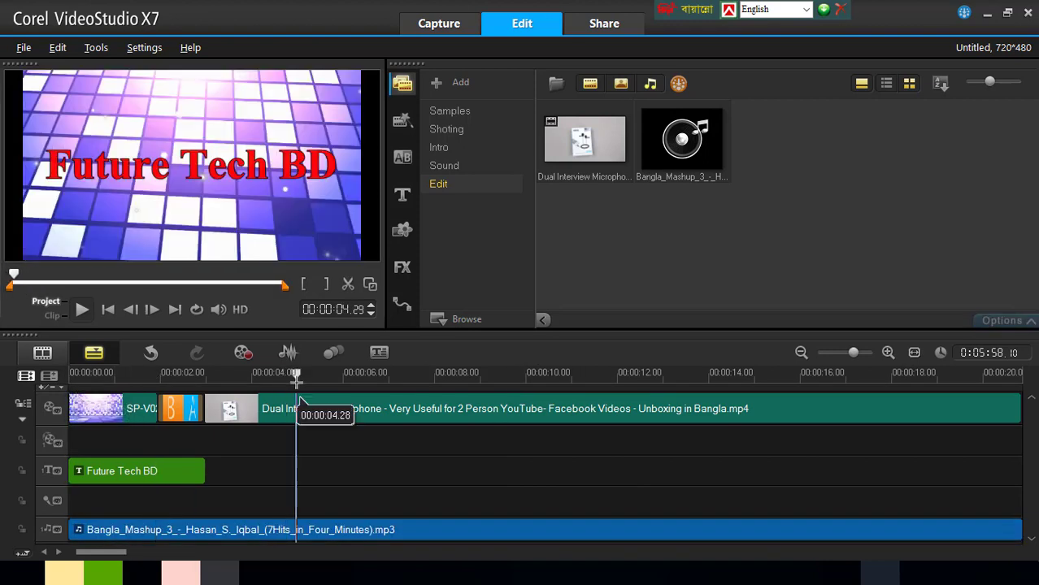
pyautogui.click(348, 284)
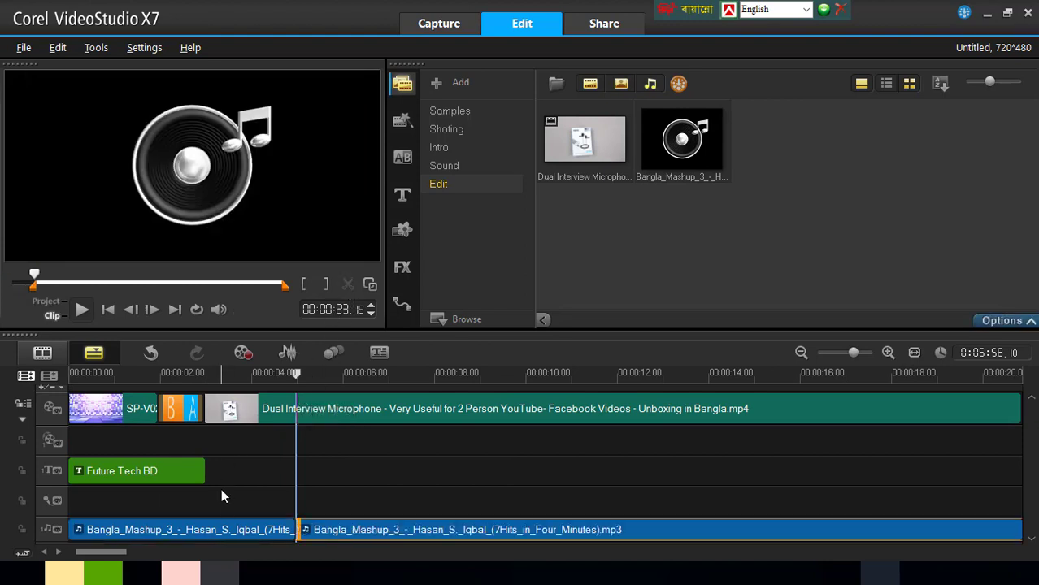
# Delete the music part before the cut and move the remaining part to the start of the music track.
pyautogui.click(224, 531)
pyautogui.rightClick(220, 530)
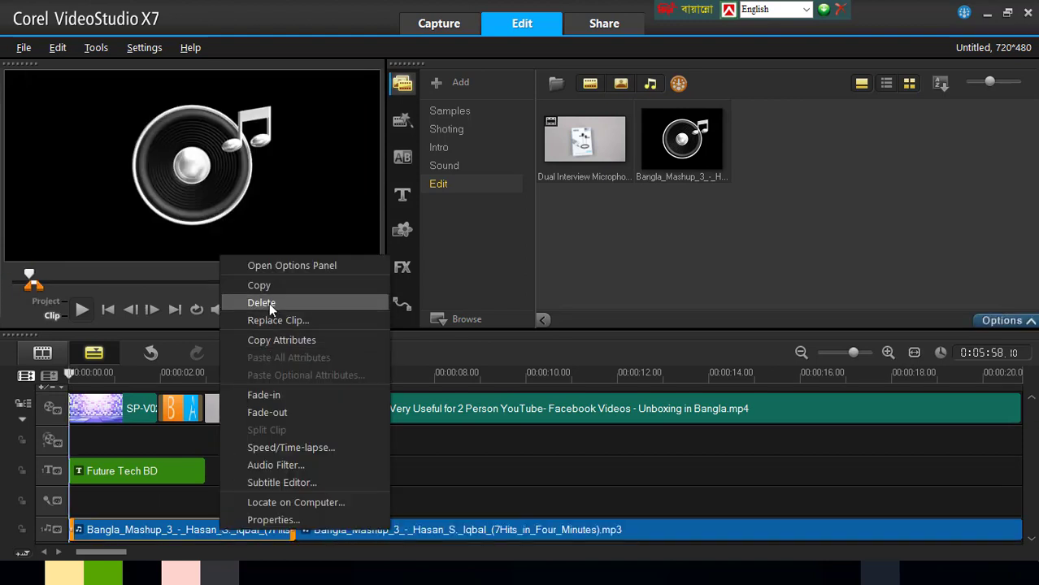
pyautogui.click(268, 302)
pyautogui.moveTo(329, 524); pyautogui.dragTo(88, 526)
# Preview the trimmed music clip briefly, and play the project from the start until just past the Face transition.
pyautogui.click(82, 310)
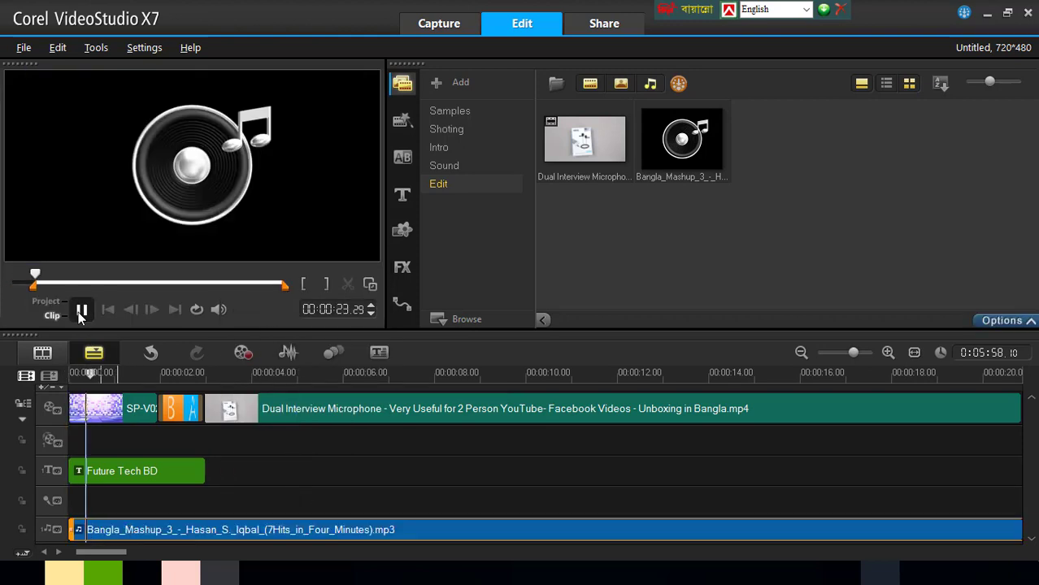
pyautogui.click(81, 310)
pyautogui.click(118, 373)
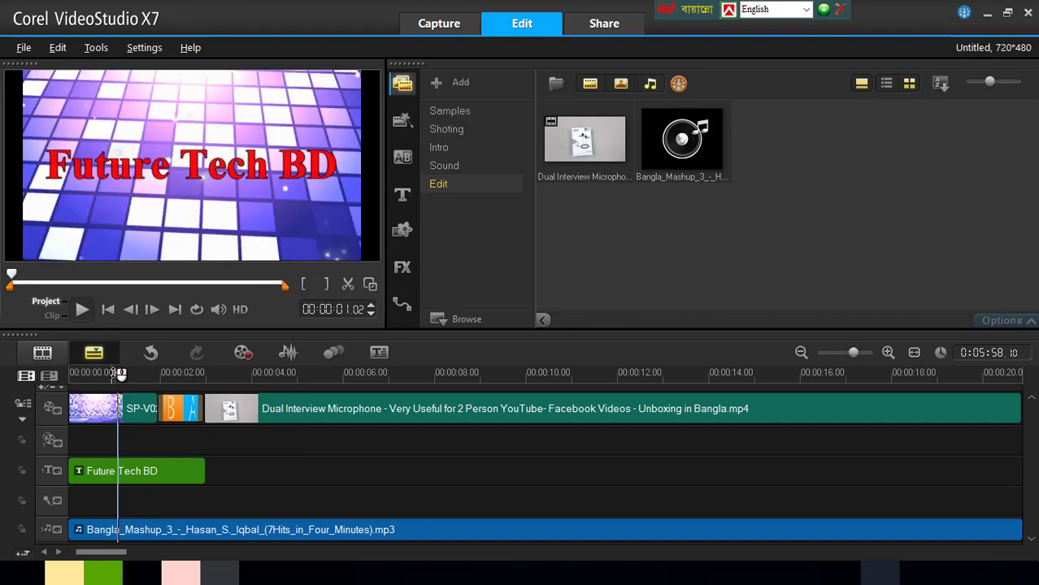
pyautogui.moveTo(118, 373); pyautogui.dragTo(70, 373)
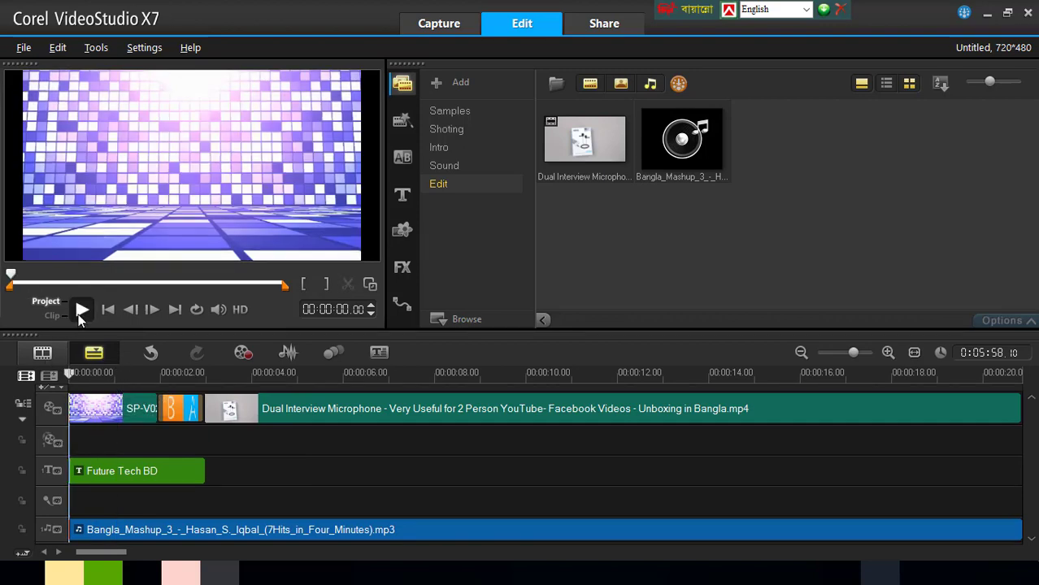
pyautogui.click(81, 311)
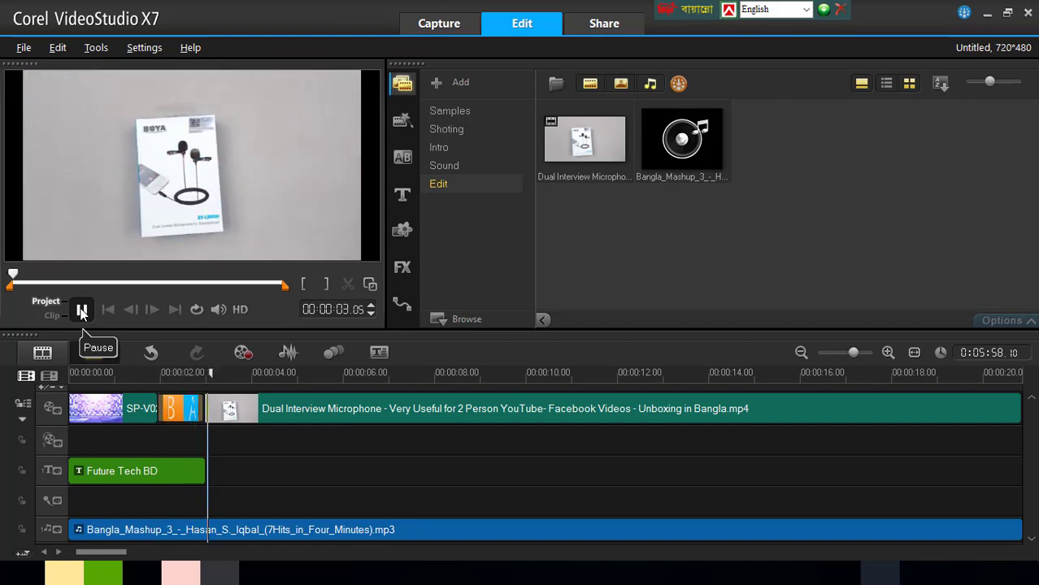
pyautogui.click(82, 311)
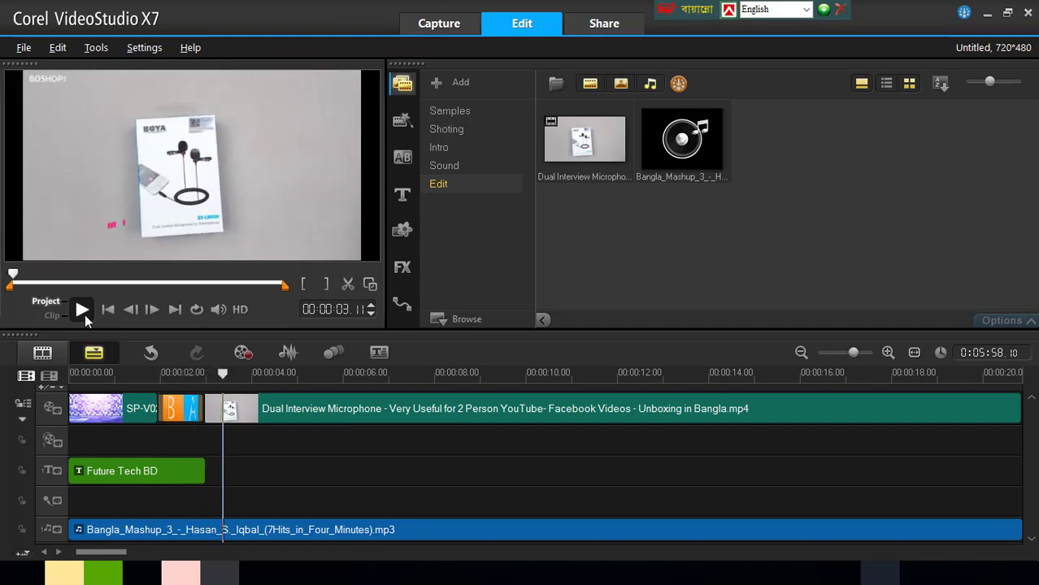
# Apply a fade-in to the Bangla_Mashup_3 background music clip.
pyautogui.click(132, 531)
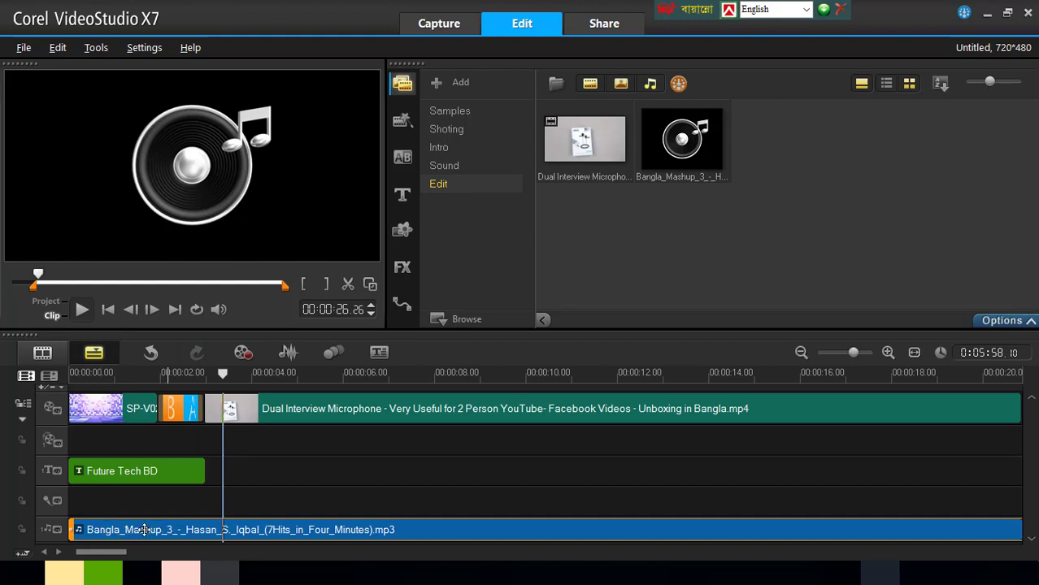
pyautogui.doubleClick(170, 532)
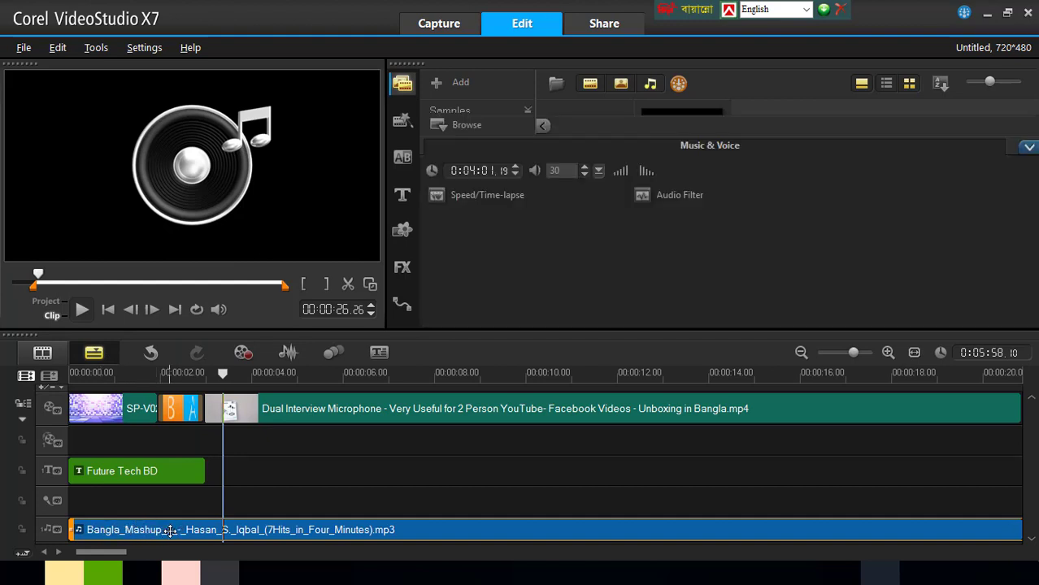
pyautogui.click(617, 172)
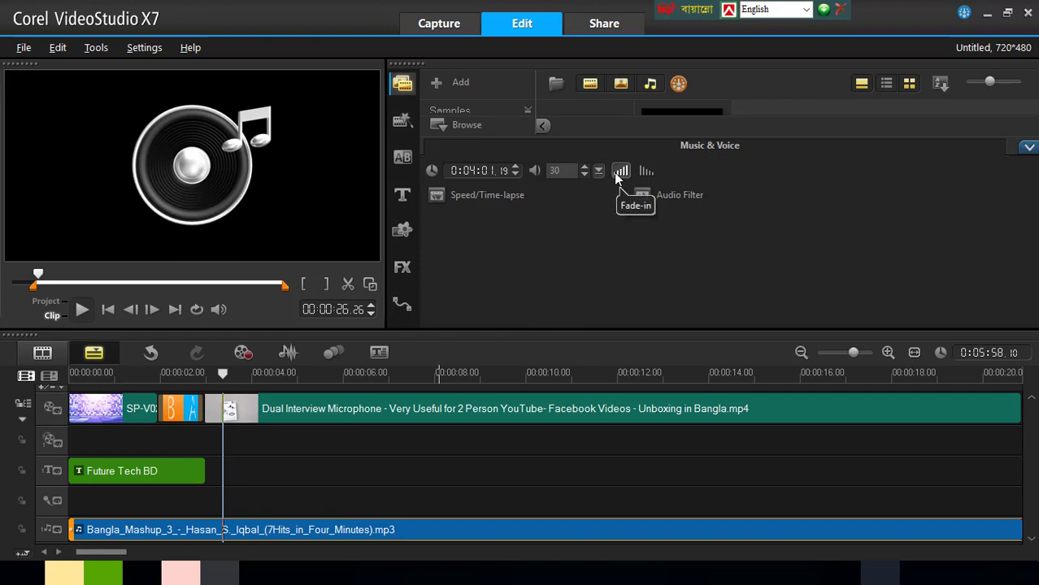
# Play the project from the start into the Face transition to check the music's fade-in.
pyautogui.moveTo(213, 372); pyautogui.dragTo(68, 360)
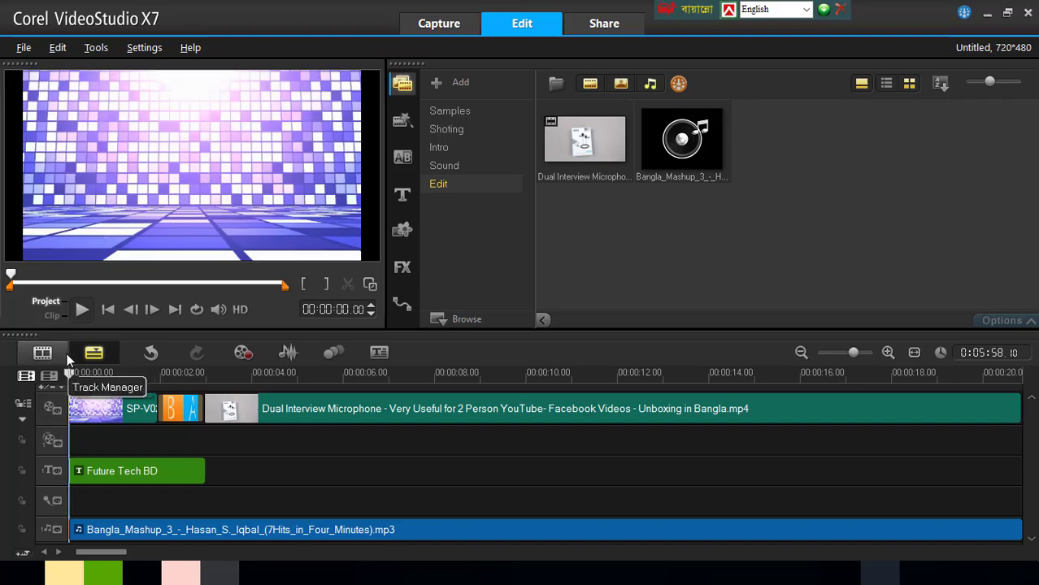
pyautogui.click(81, 310)
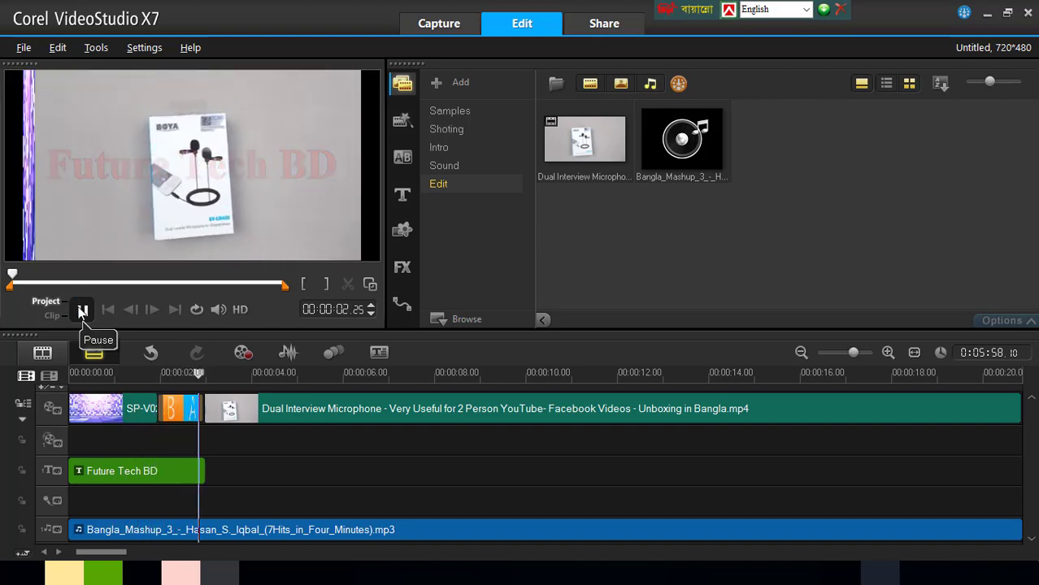
pyautogui.click(82, 309)
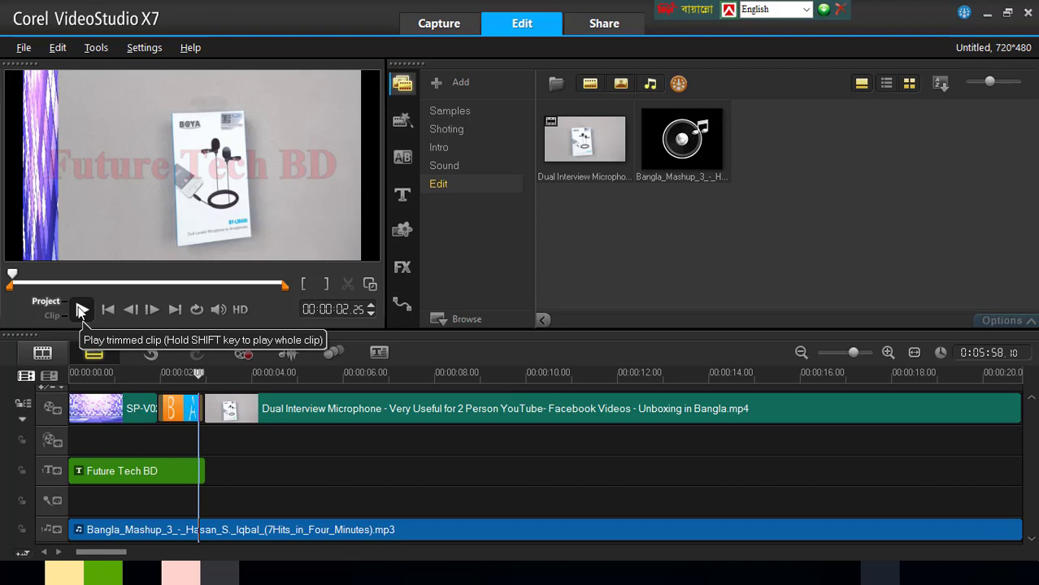
# Add the LOREM IPSUM title preset with the blue banner to the title track near project time 00:00:08.24.
pyautogui.moveTo(198, 373); pyautogui.dragTo(472, 374)
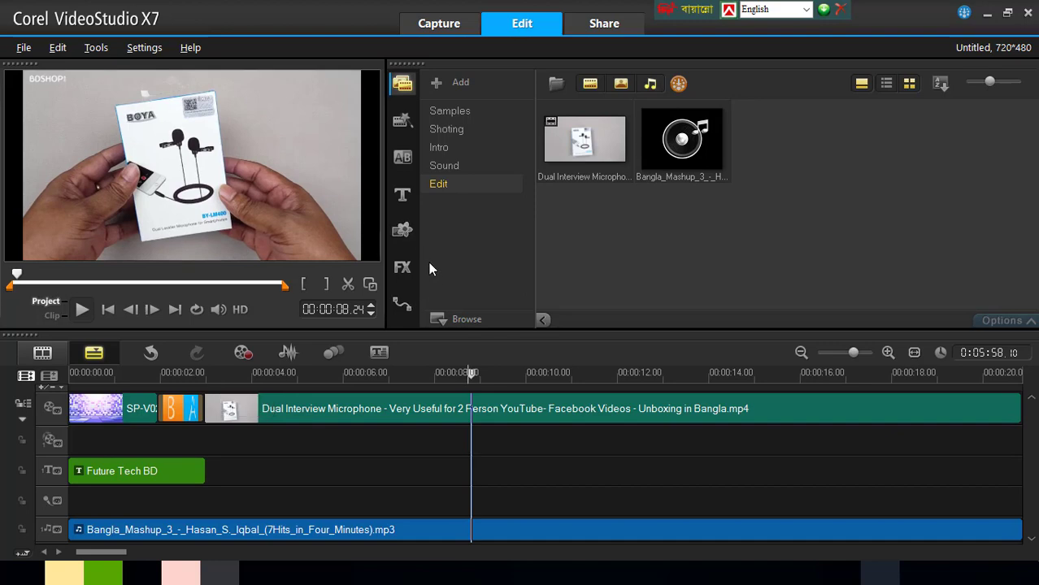
pyautogui.click(401, 194)
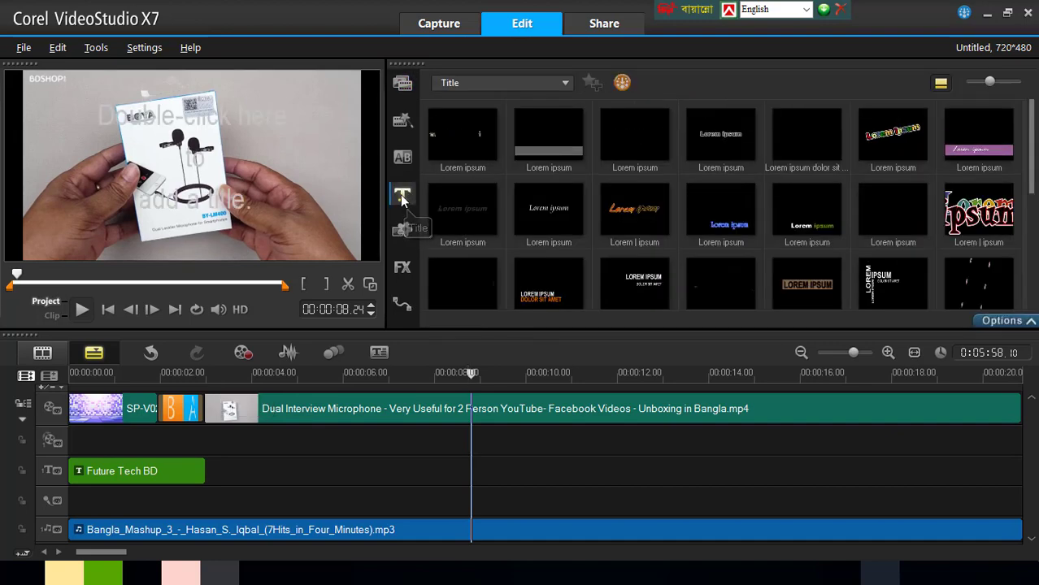
pyautogui.scroll(-1, 740, 222)
pyautogui.scroll(-1, 748, 243)
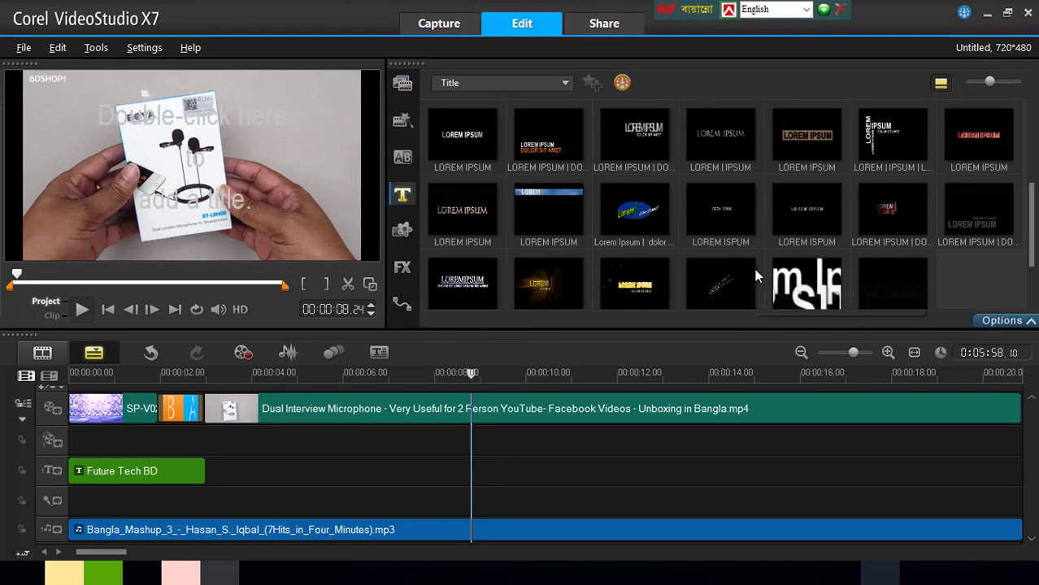
pyautogui.click(813, 210)
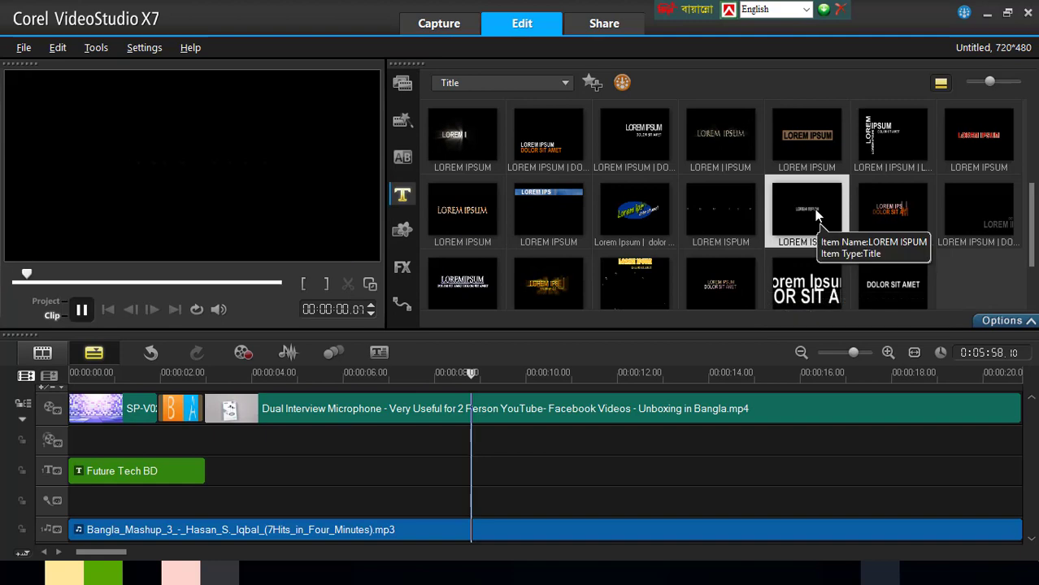
pyautogui.click(523, 189)
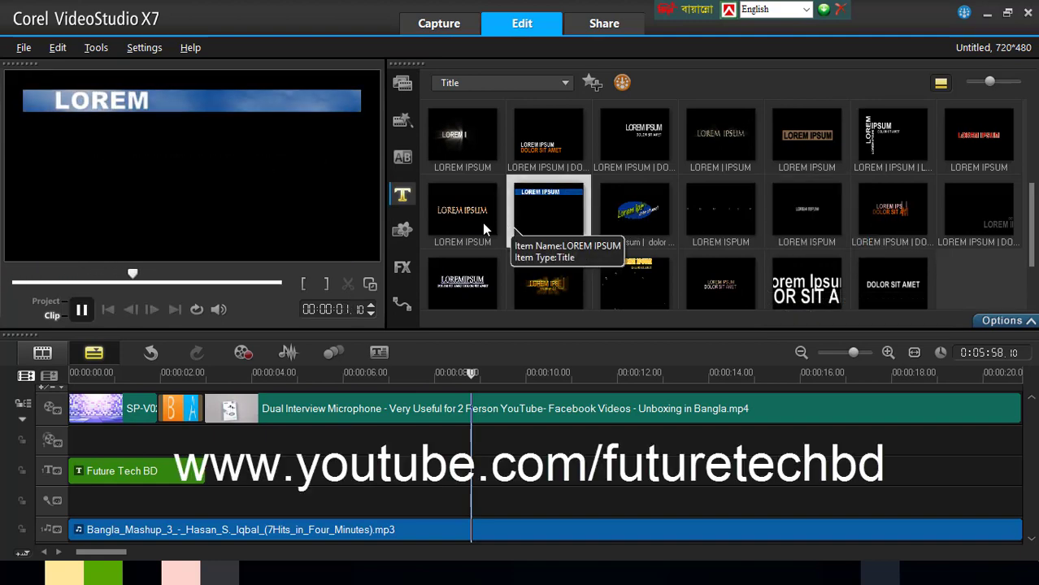
pyautogui.moveTo(546, 206); pyautogui.dragTo(471, 484)
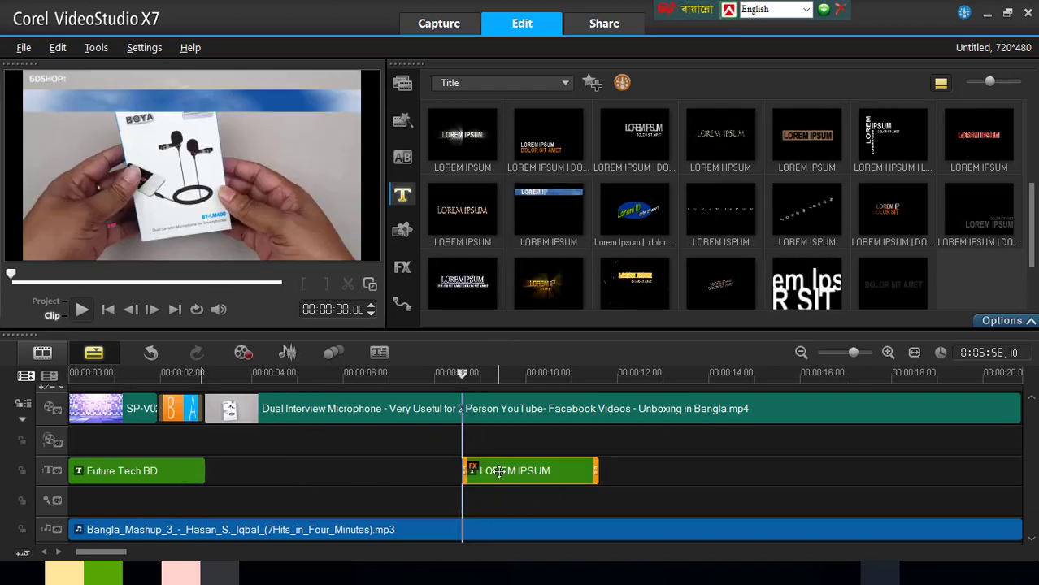
# Open the LOREM IPSUM title for editing and move its text with the blue banner to the bottom of the video frame.
pyautogui.doubleClick(529, 471)
pyautogui.click(292, 106)
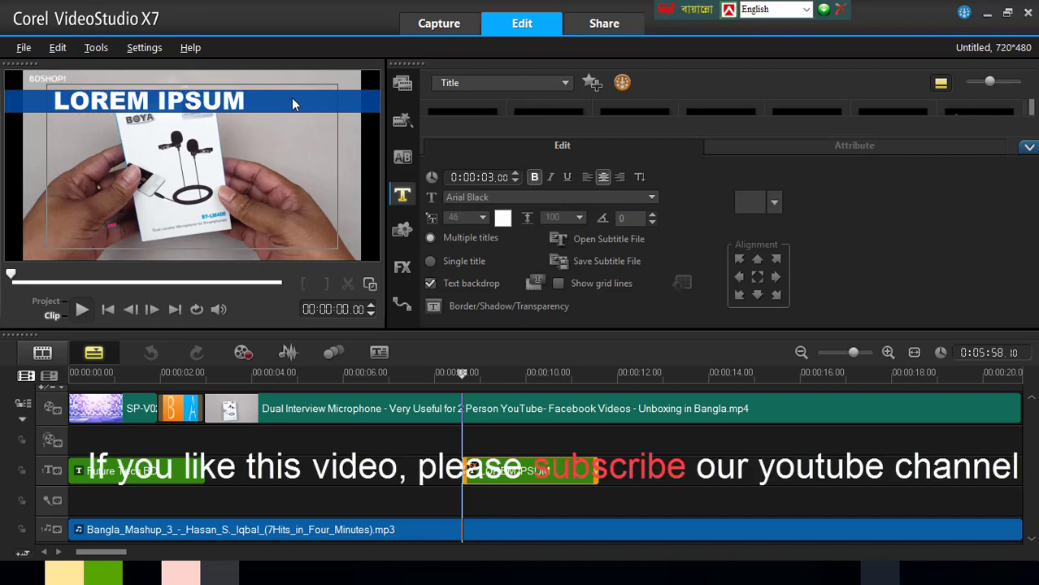
pyautogui.click(248, 101)
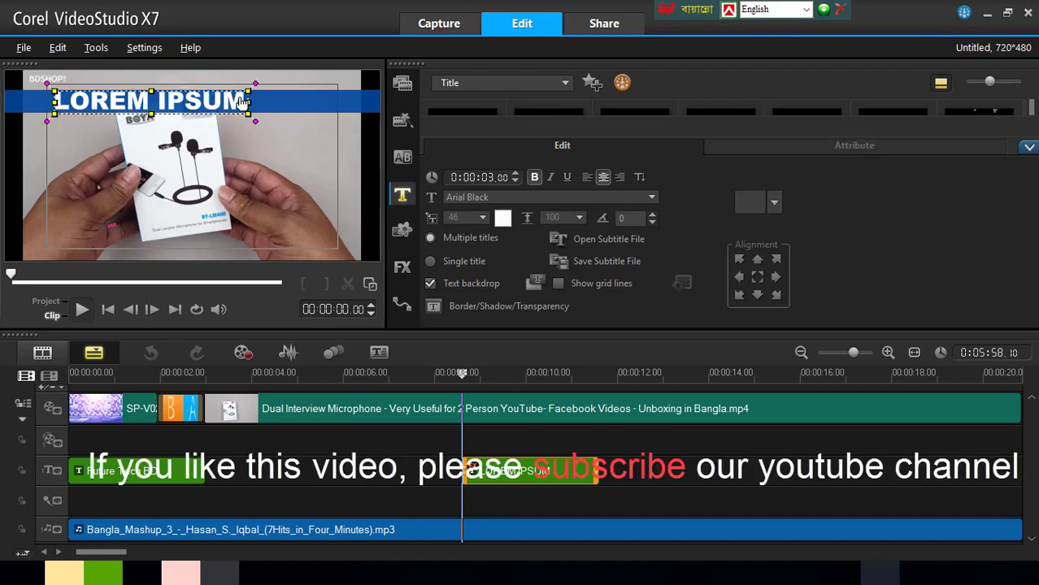
pyautogui.moveTo(234, 96); pyautogui.dragTo(260, 247)
# Replace the LOREM IPSUM title text with "Please Subscribe".
pyautogui.click(257, 247)
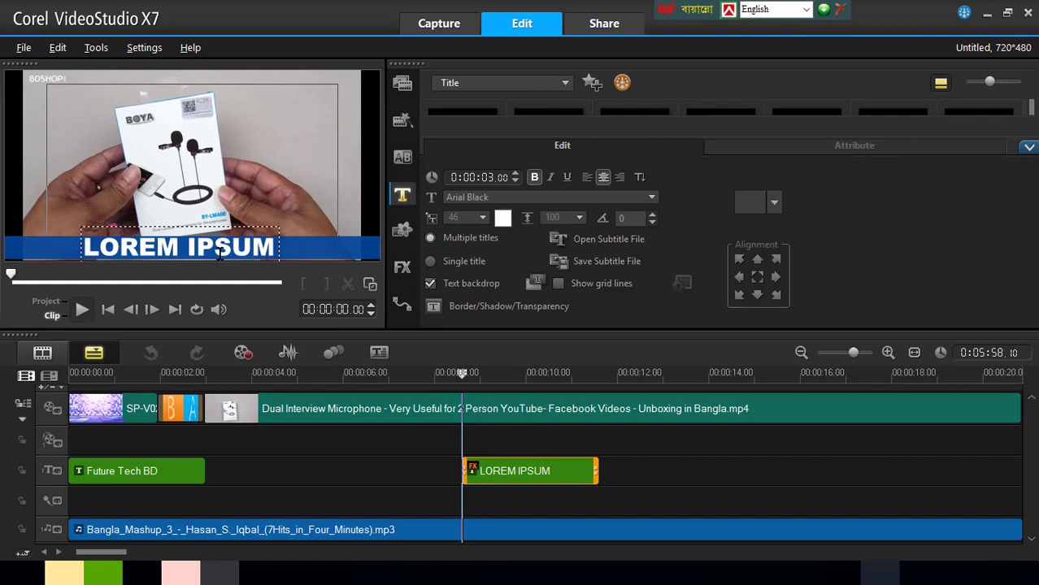
pyautogui.hotkey('ctrl', 'a')
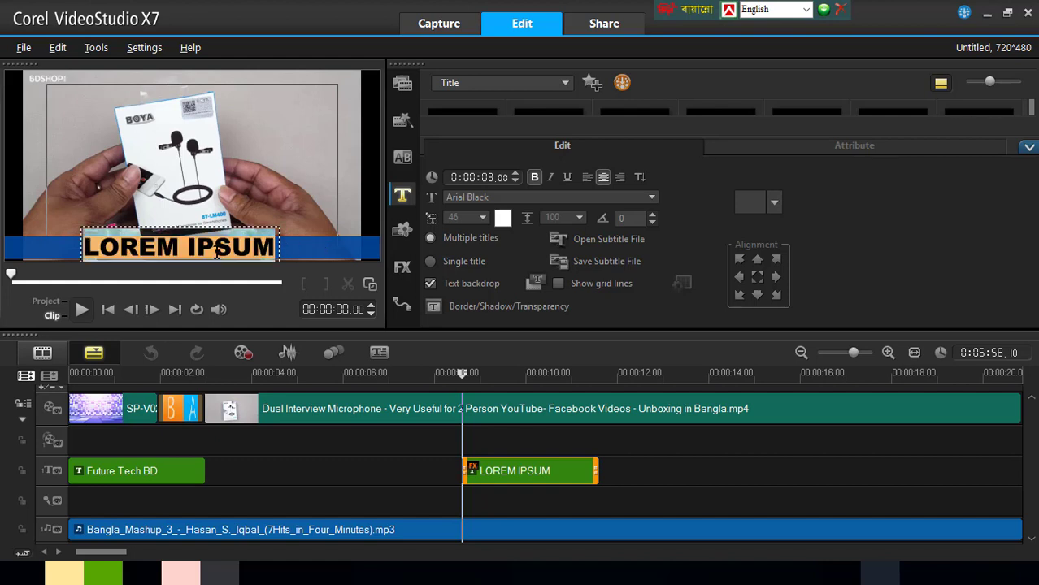
pyautogui.press('Delete')
pyautogui.write('Please S')
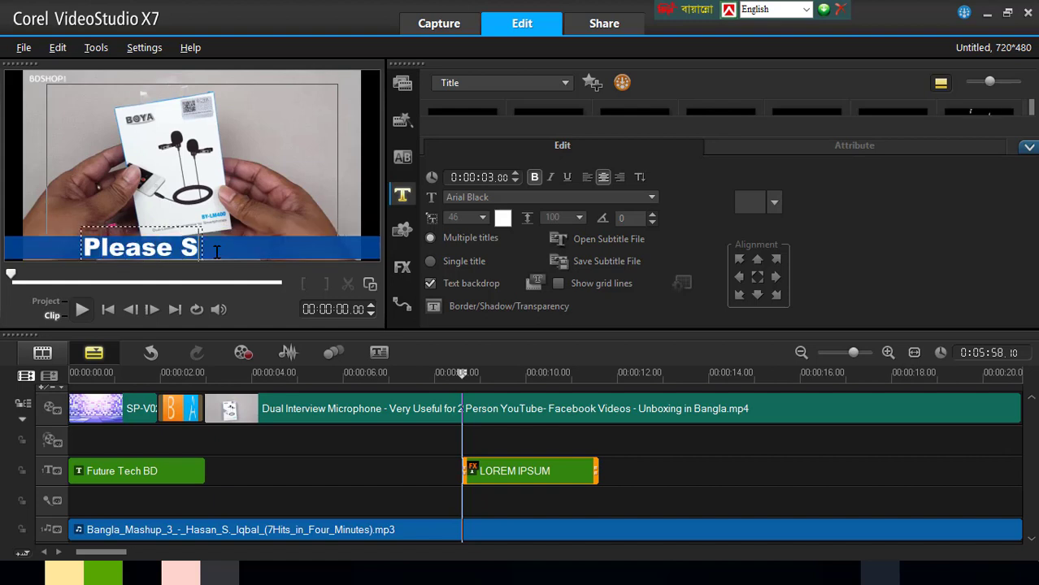
pyautogui.write('ubscr')
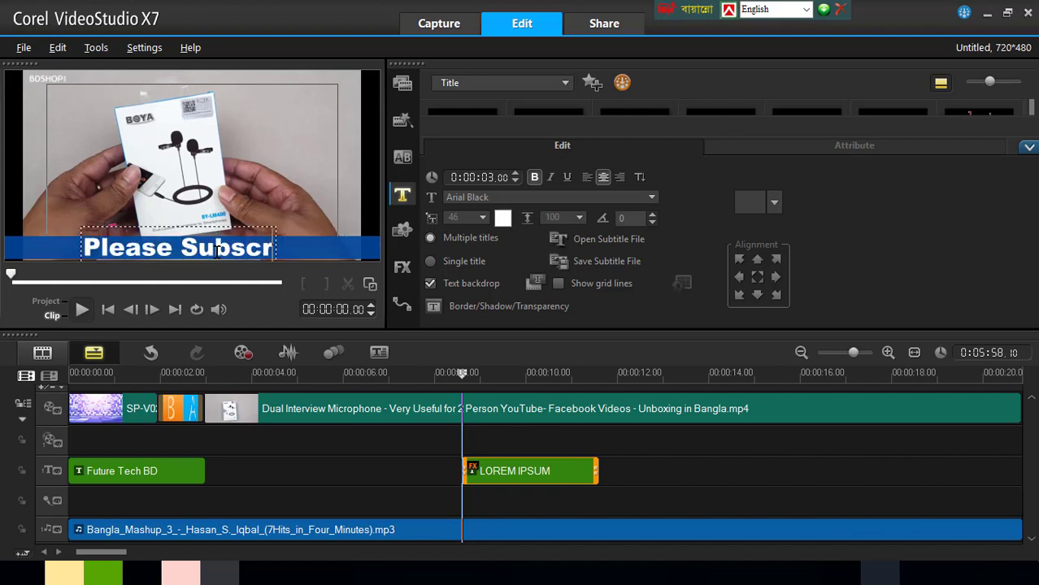
pyautogui.write('ibe')
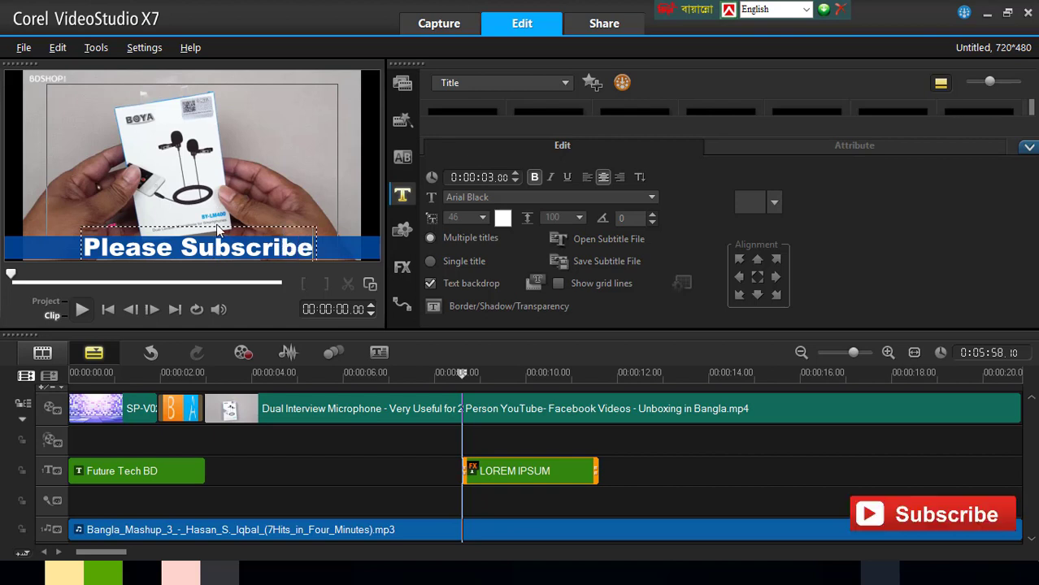
# Set the font size of the whole "Please Subscribe" text to 40.
pyautogui.hotkey('ctrl', 'a')
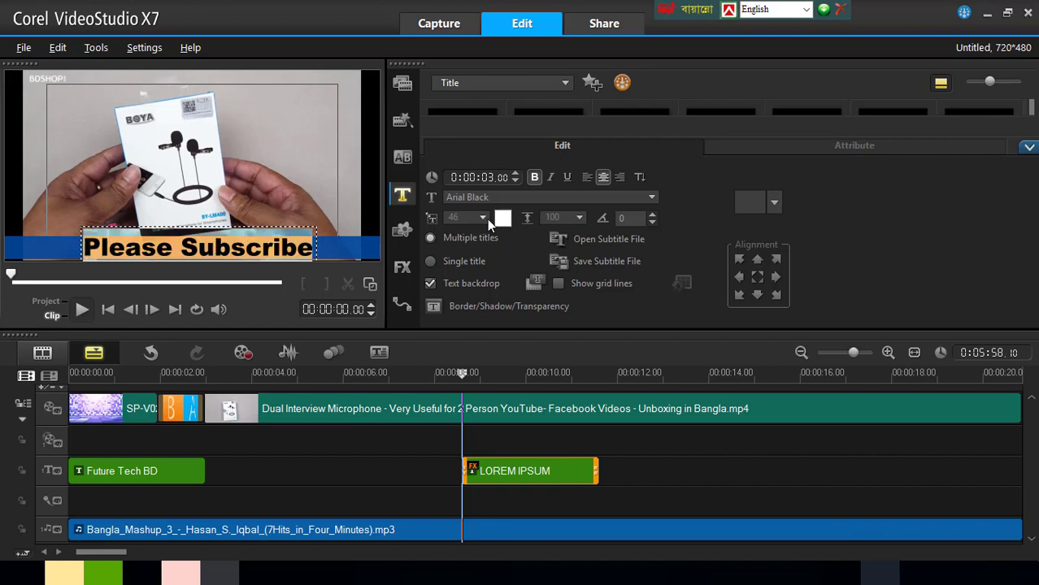
pyautogui.doubleClick(463, 218)
pyautogui.write('40')
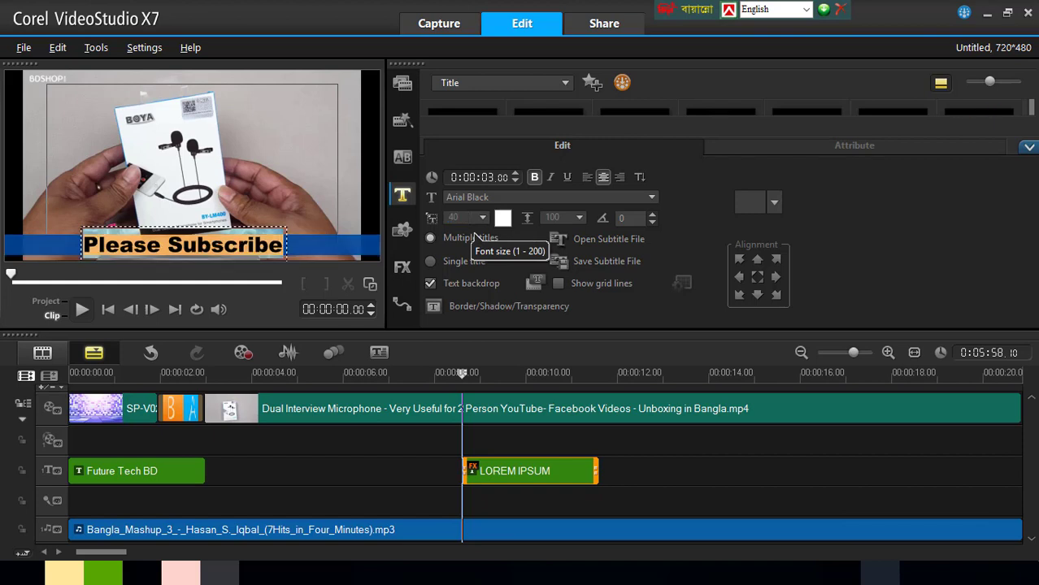
pyautogui.click(650, 201)
pyautogui.scroll(-6, 514, 273)
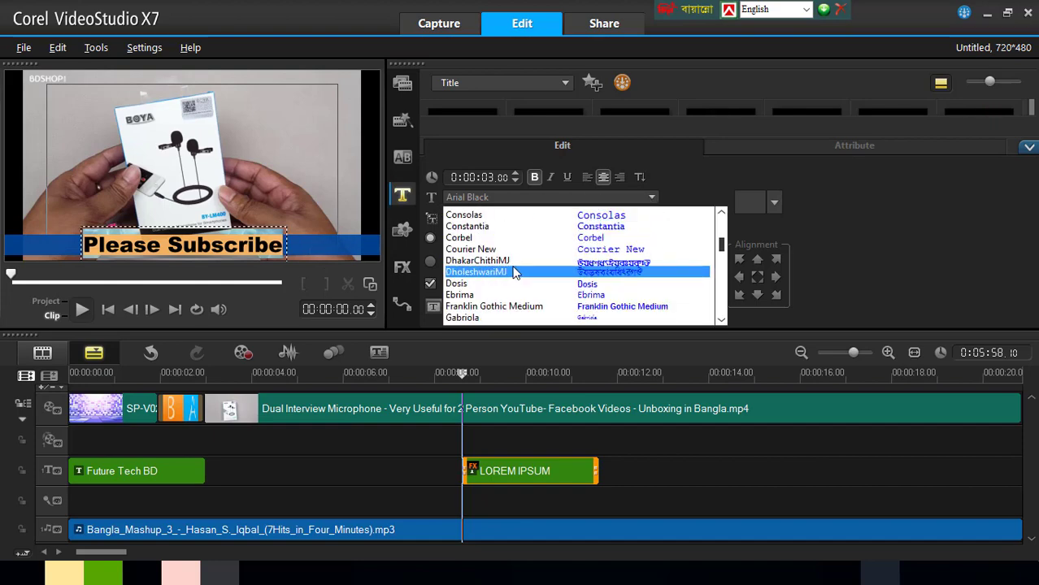
pyautogui.scroll(-5, 513, 274)
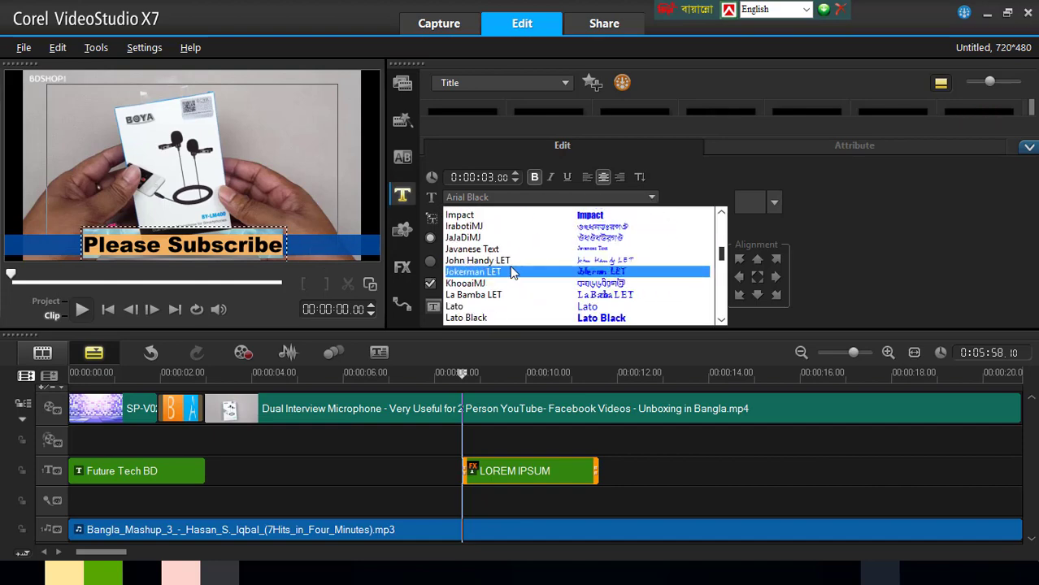
pyautogui.scroll(-4, 510, 273)
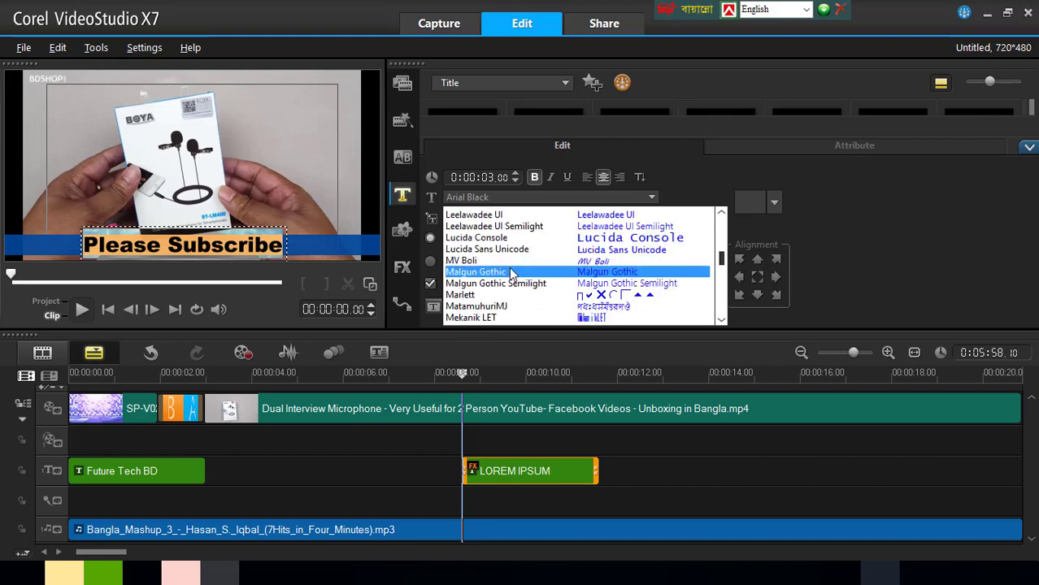
# Apply the white text style preset with a dark edge, second in the preset list, to the "Please Subscribe" title.
pyautogui.click(773, 202)
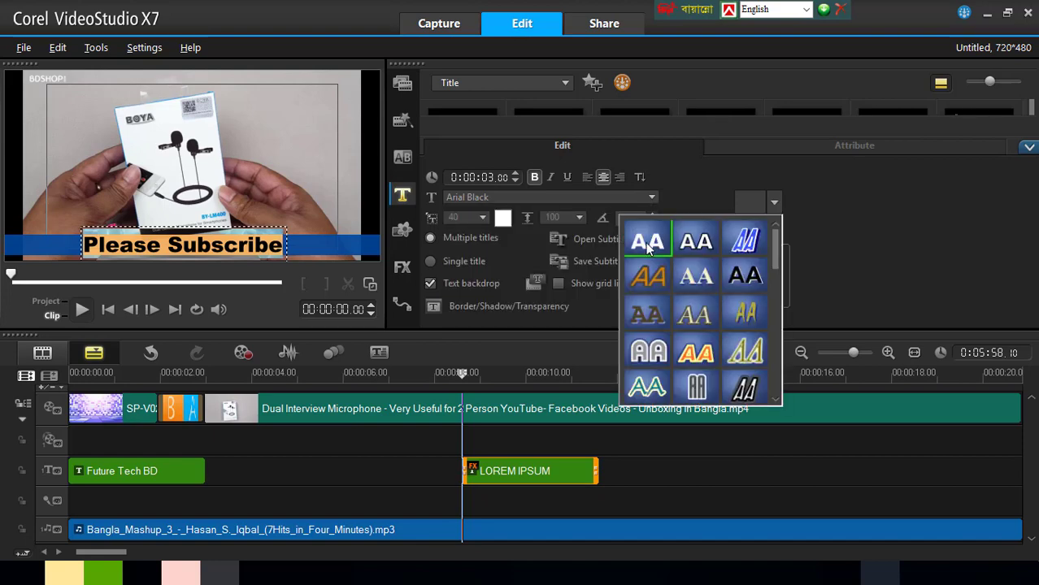
pyautogui.click(648, 244)
pyautogui.click(696, 244)
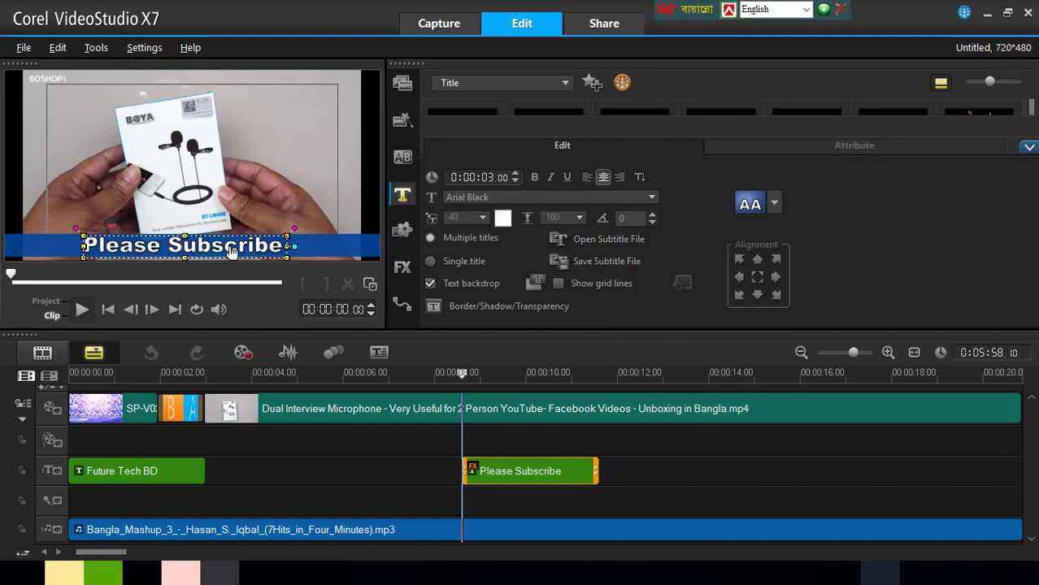
pyautogui.click(170, 250)
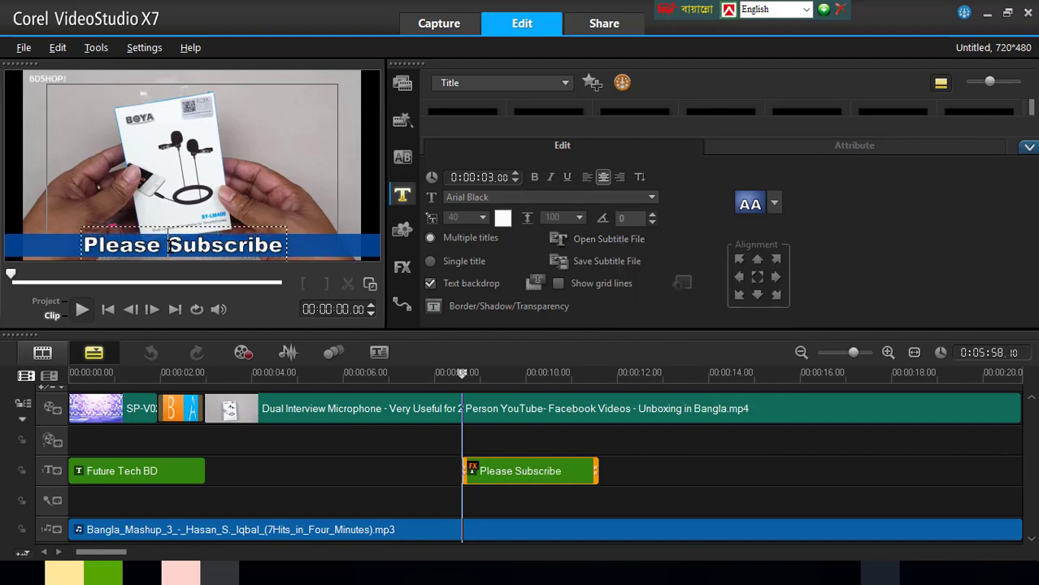
# Colour only the word "Subscribe" in the "Please Subscribe" title red.
pyautogui.moveTo(205, 248); pyautogui.dragTo(276, 247)
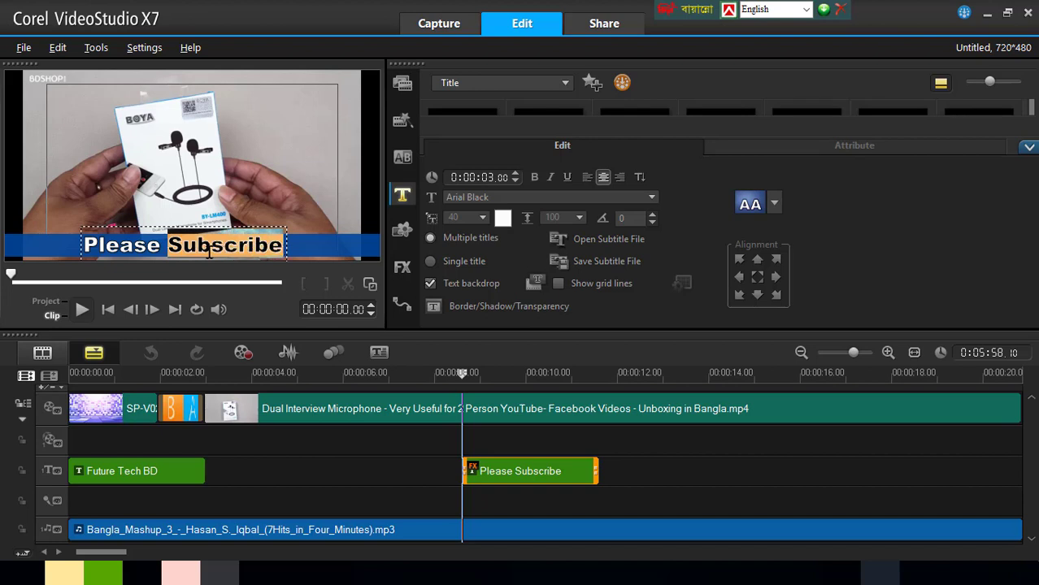
pyautogui.click(171, 247)
pyautogui.moveTo(170, 247); pyautogui.dragTo(273, 249)
pyautogui.click(503, 218)
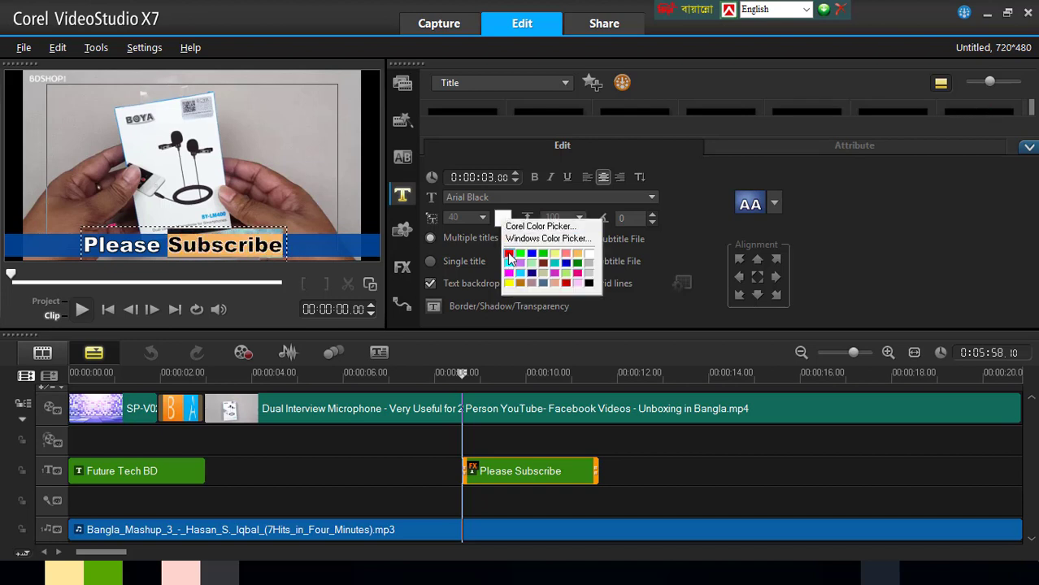
pyautogui.click(511, 261)
pyautogui.click(196, 252)
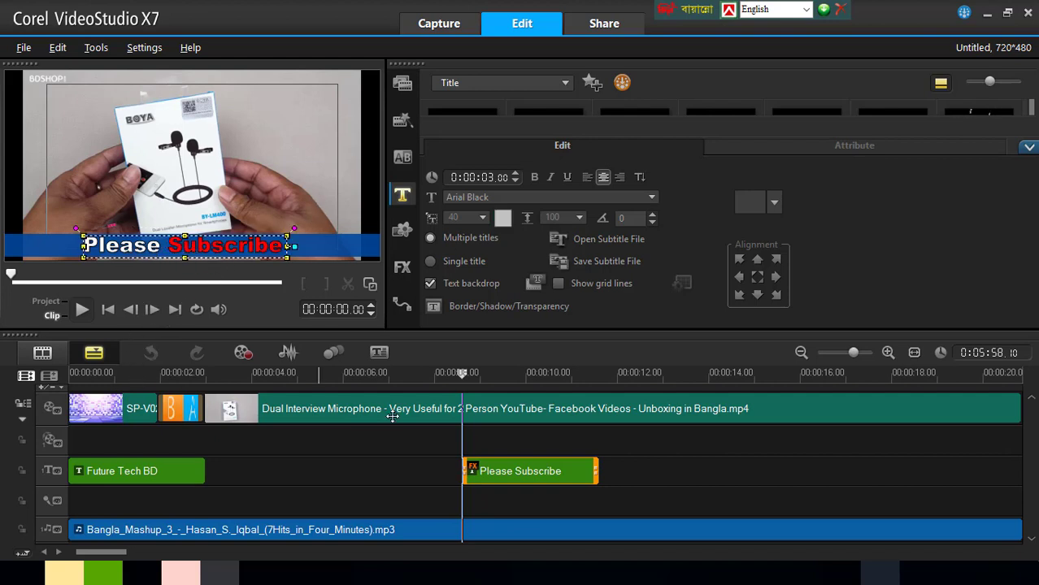
# Play back the project from 00:00:08.00 to check the "Please Subscribe" title animation.
pyautogui.moveTo(461, 395); pyautogui.dragTo(399, 393)
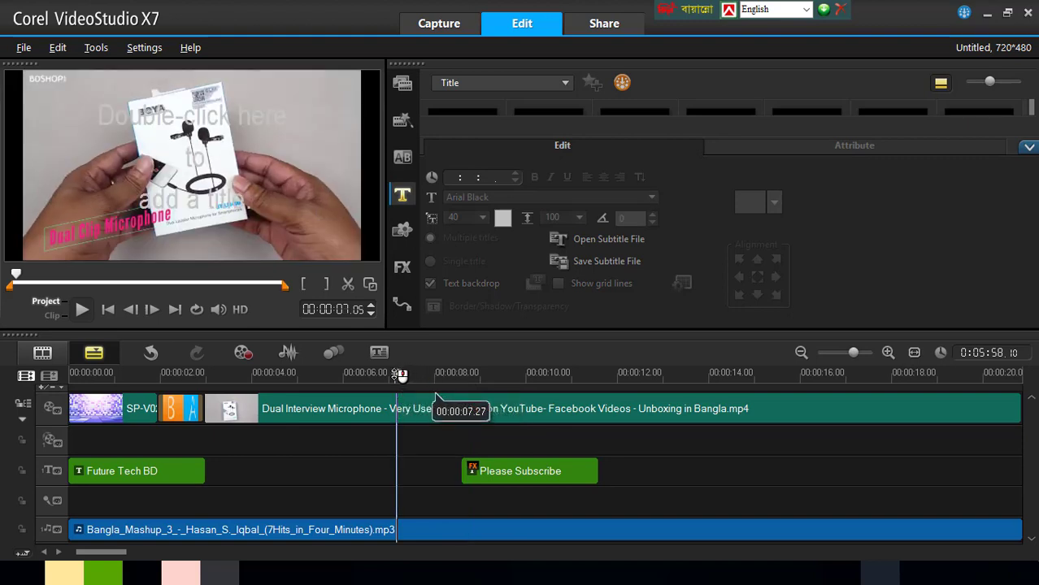
pyautogui.moveTo(398, 393); pyautogui.dragTo(438, 390)
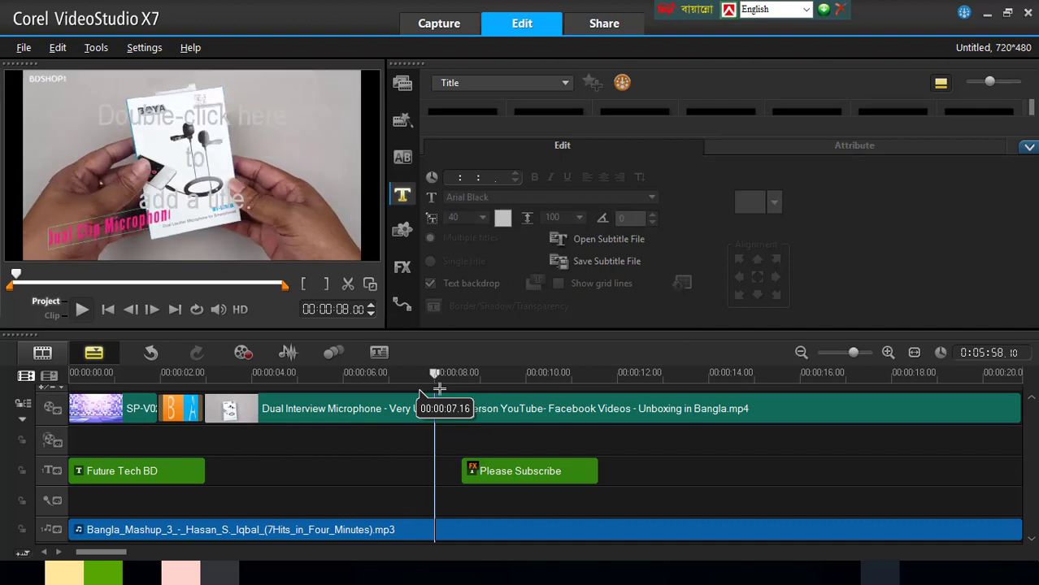
pyautogui.click(82, 310)
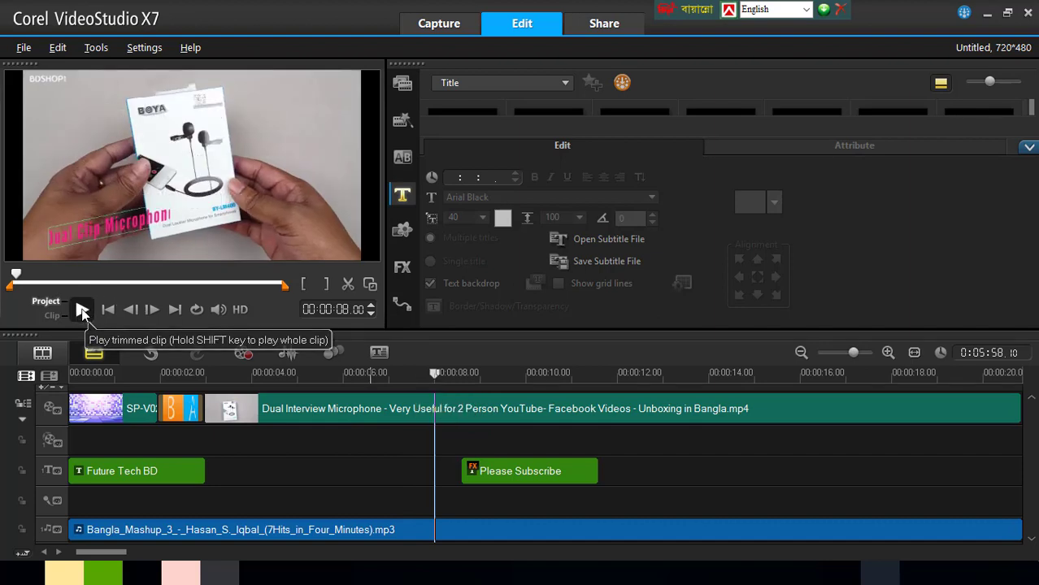
pyautogui.click(82, 311)
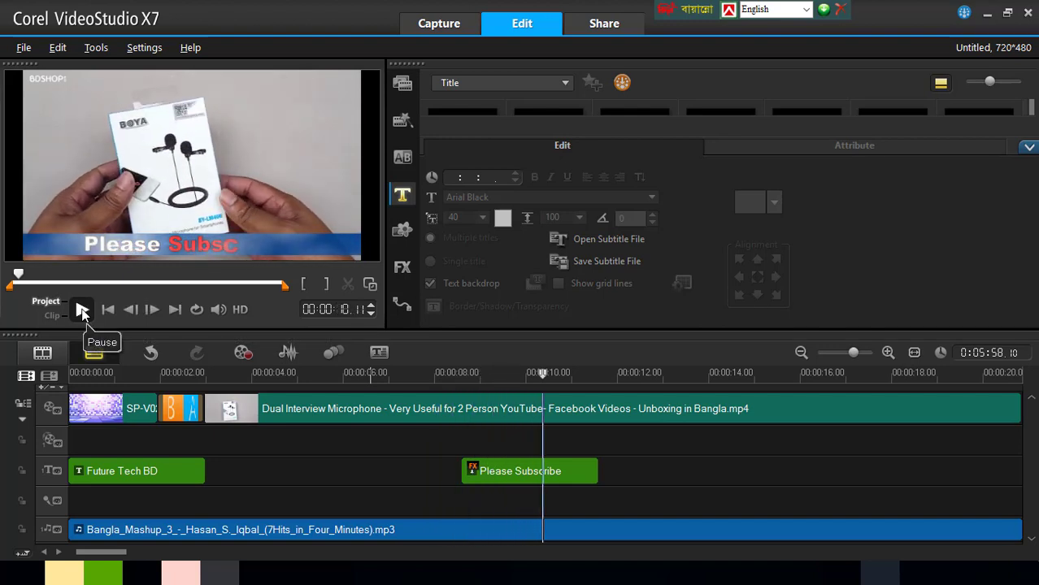
pyautogui.click(82, 310)
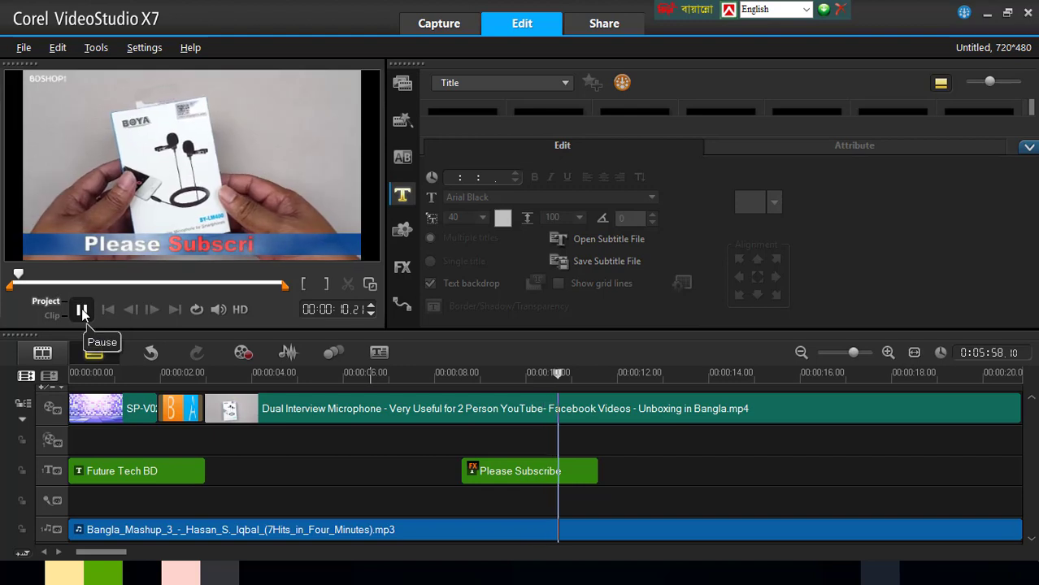
# Extend the end of the "Please Subscribe" title to a duration of 5 seconds and play it back.
pyautogui.click(593, 473)
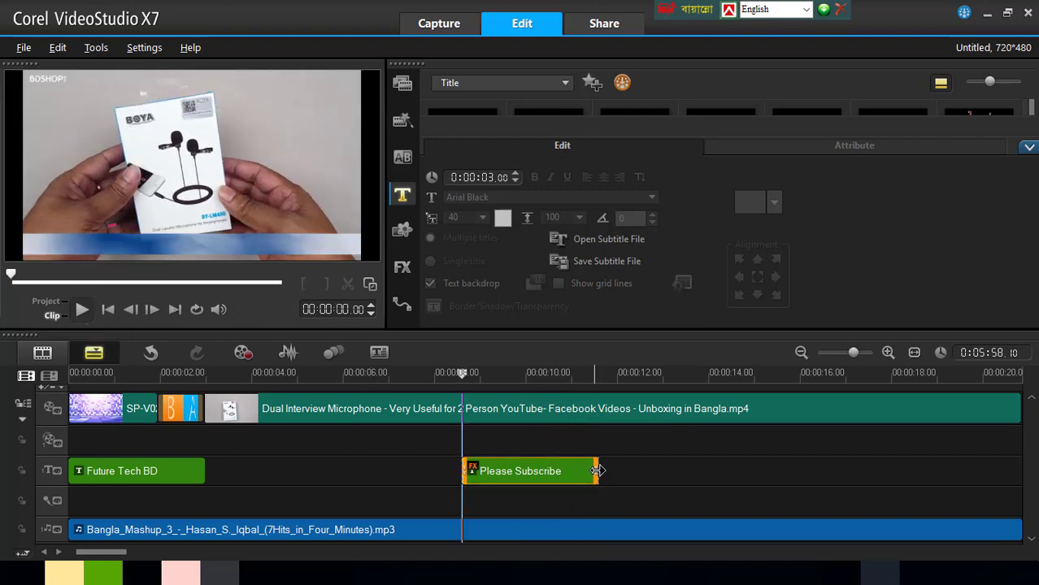
pyautogui.moveTo(597, 471); pyautogui.dragTo(688, 473)
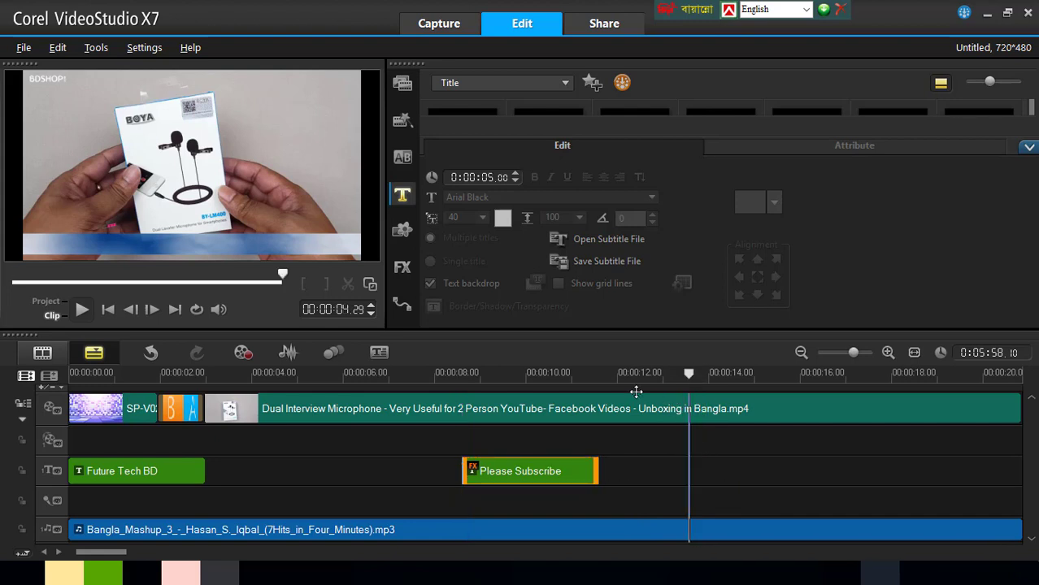
pyautogui.moveTo(491, 375); pyautogui.dragTo(459, 376)
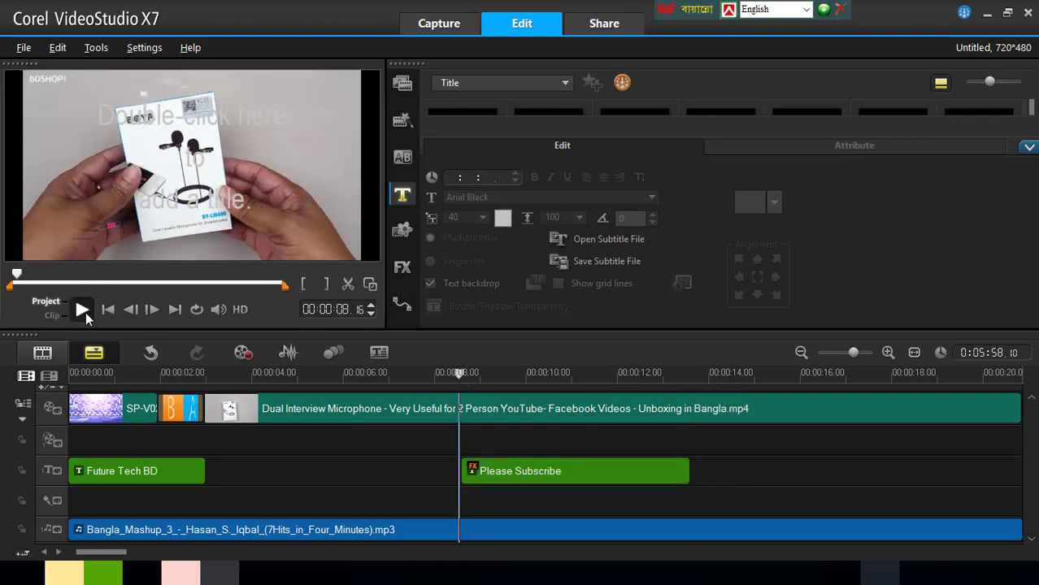
pyautogui.click(84, 310)
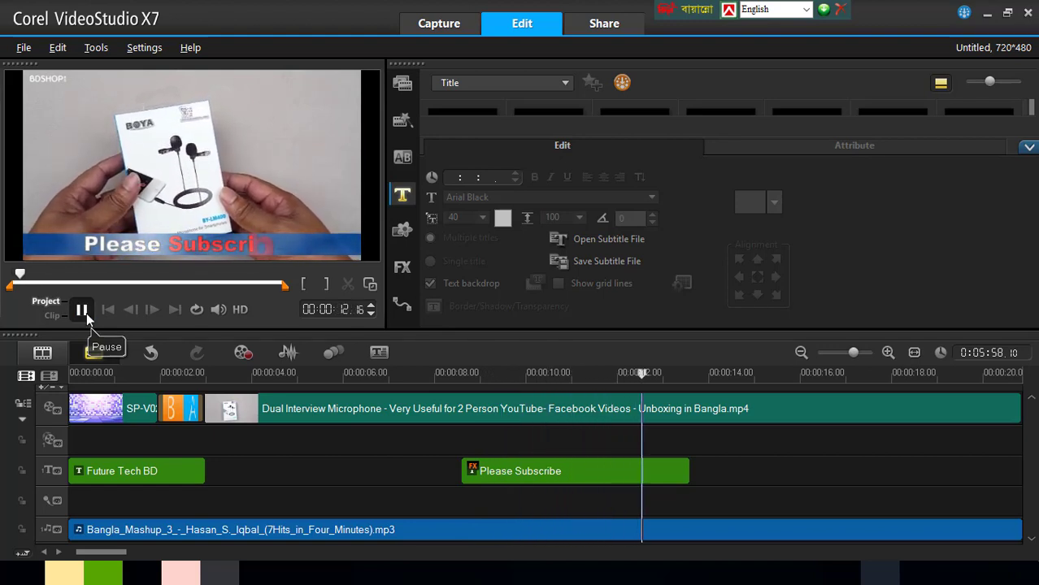
pyautogui.click(82, 310)
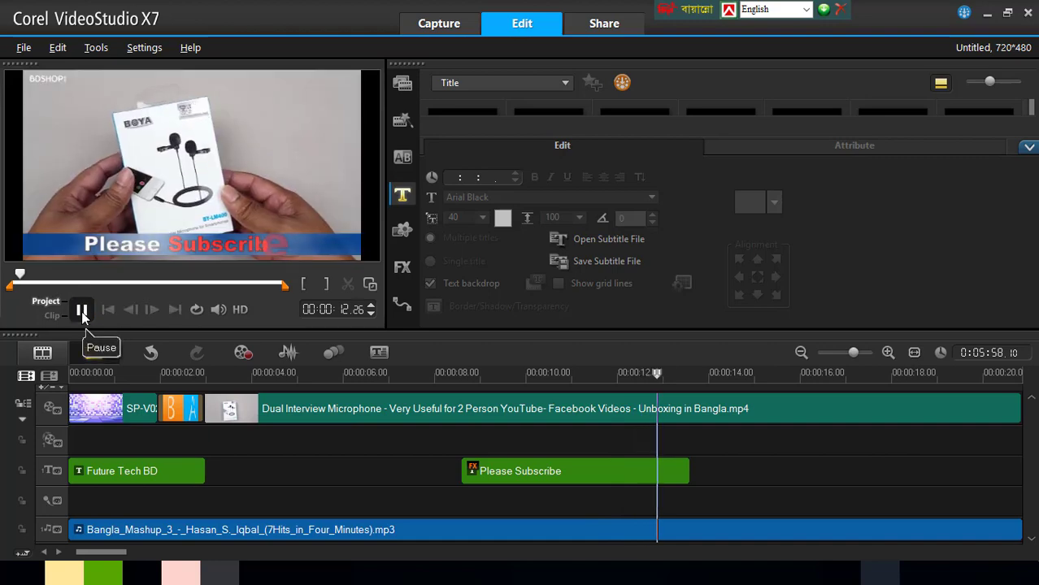
pyautogui.click(82, 308)
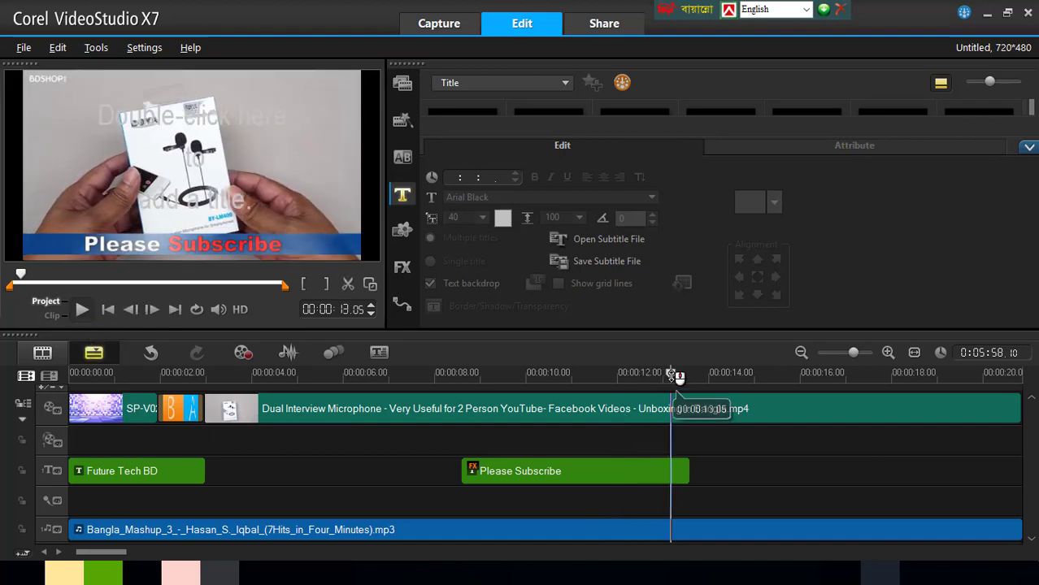
# Split the Dual Interview Microphone video at 00:00:15.00 and delete the part after the cut.
pyautogui.moveTo(675, 376); pyautogui.dragTo(756, 388)
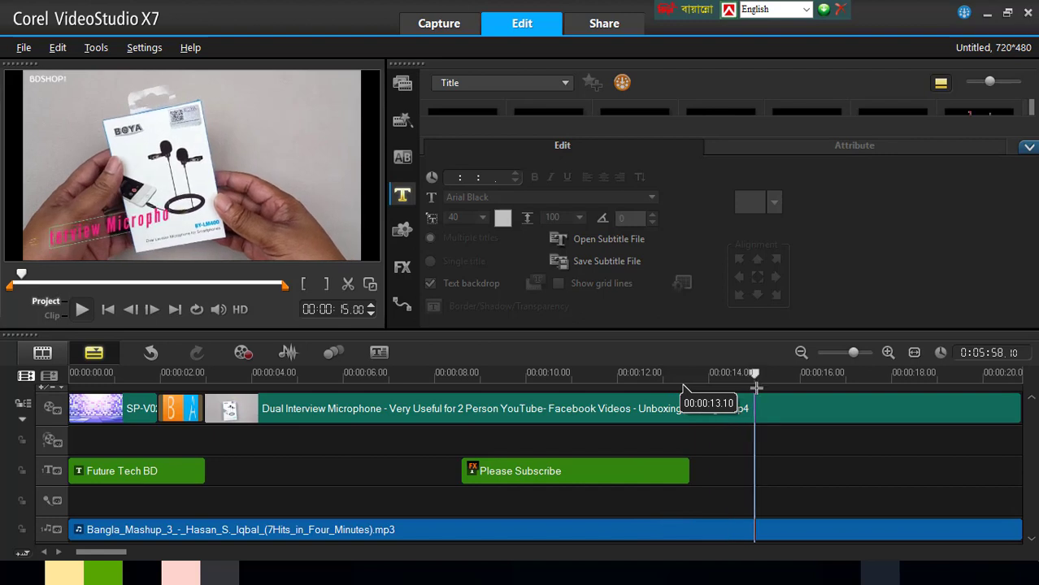
pyautogui.click(684, 398)
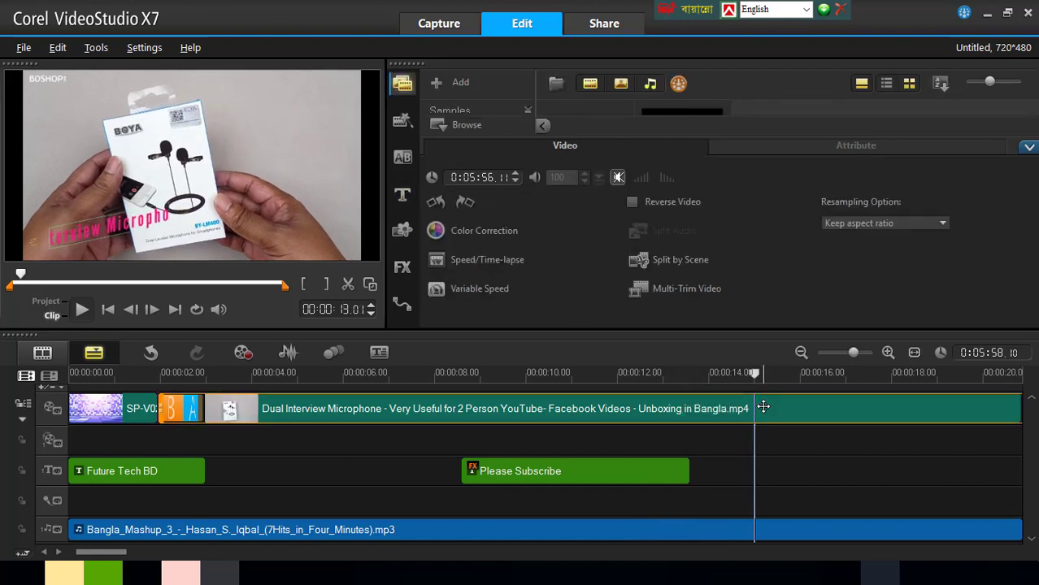
pyautogui.click(347, 286)
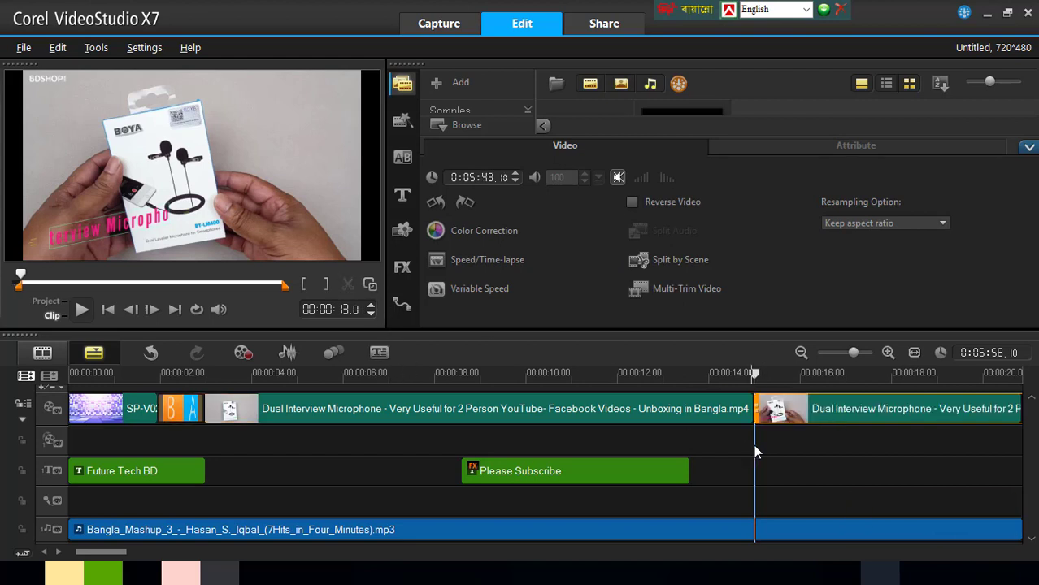
pyautogui.rightClick(800, 405)
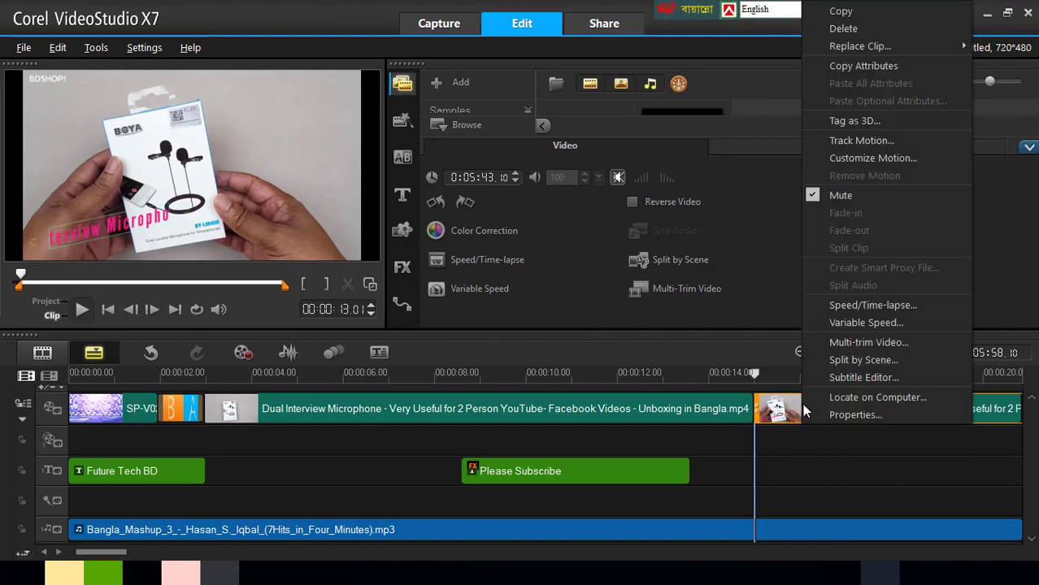
pyautogui.click(843, 28)
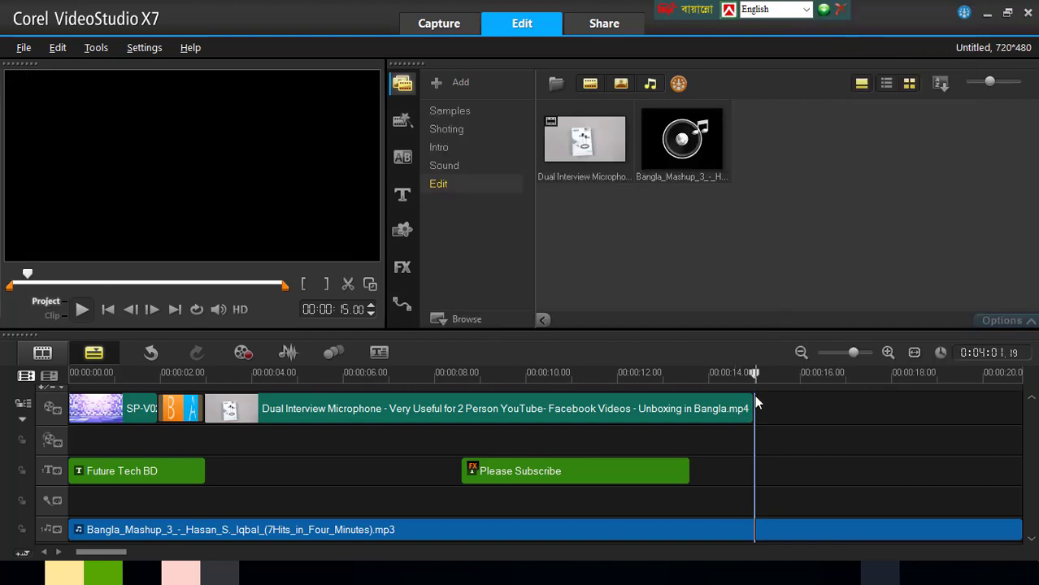
# Add the Crossfade transition from the F/X category to the end of the Dual Interview Microphone video.
pyautogui.moveTo(755, 372)
pyautogui.mouseDown()
pyautogui.moveTo(725, 372)
pyautogui.moveTo(742, 373)
pyautogui.mouseUp()
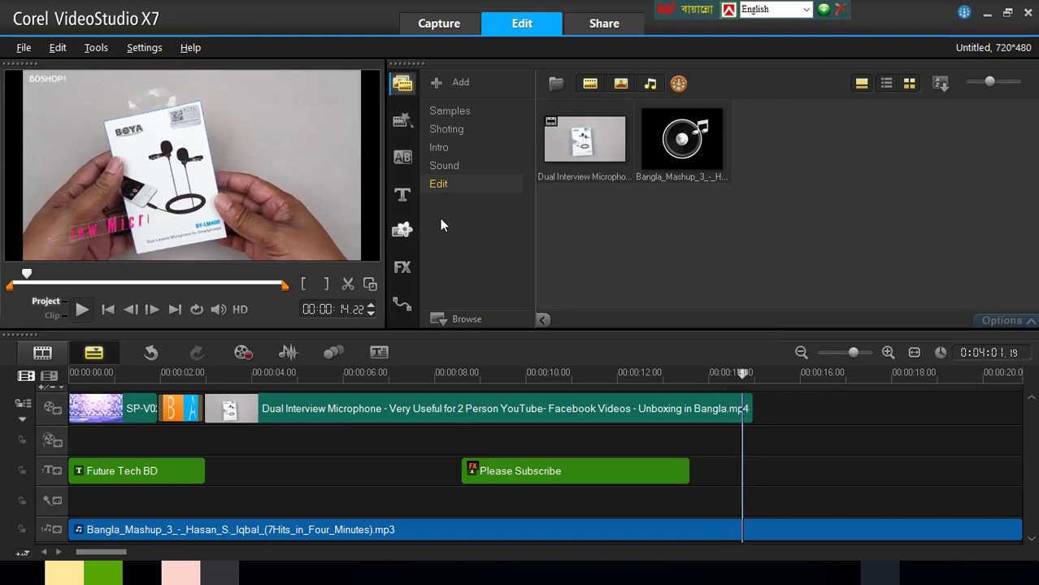
pyautogui.click(400, 160)
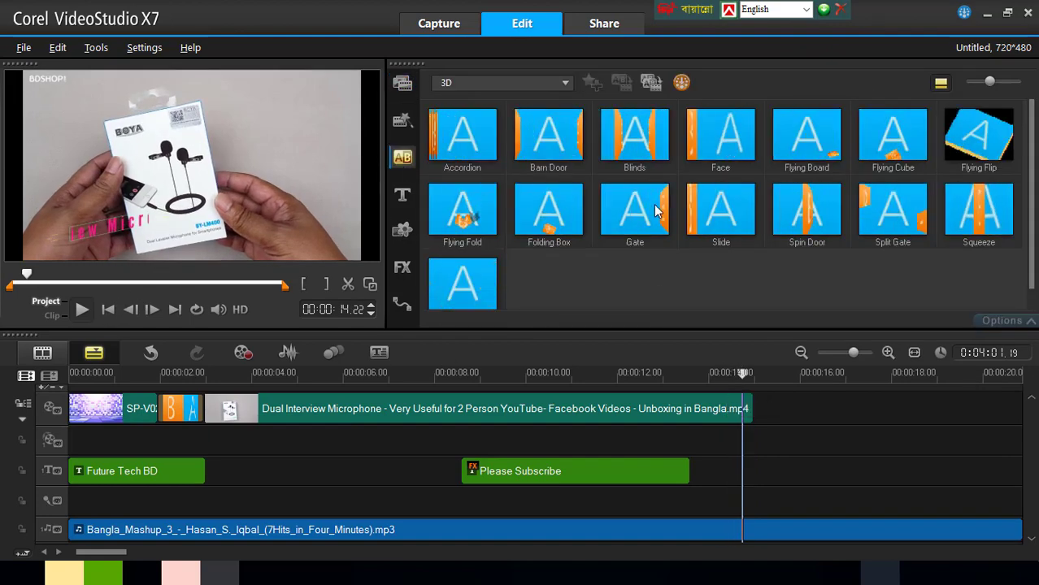
pyautogui.click(564, 83)
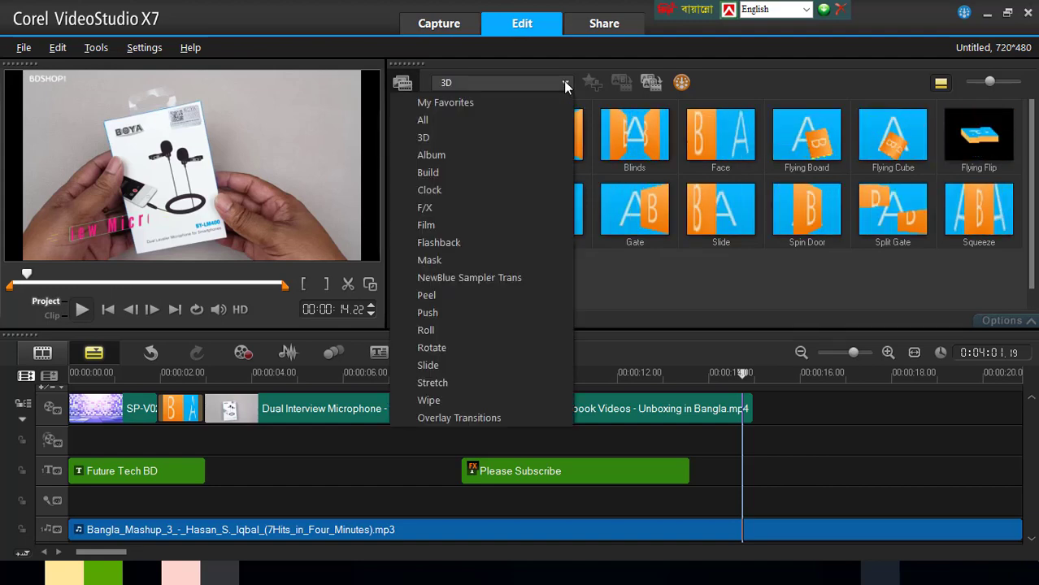
pyautogui.click(433, 210)
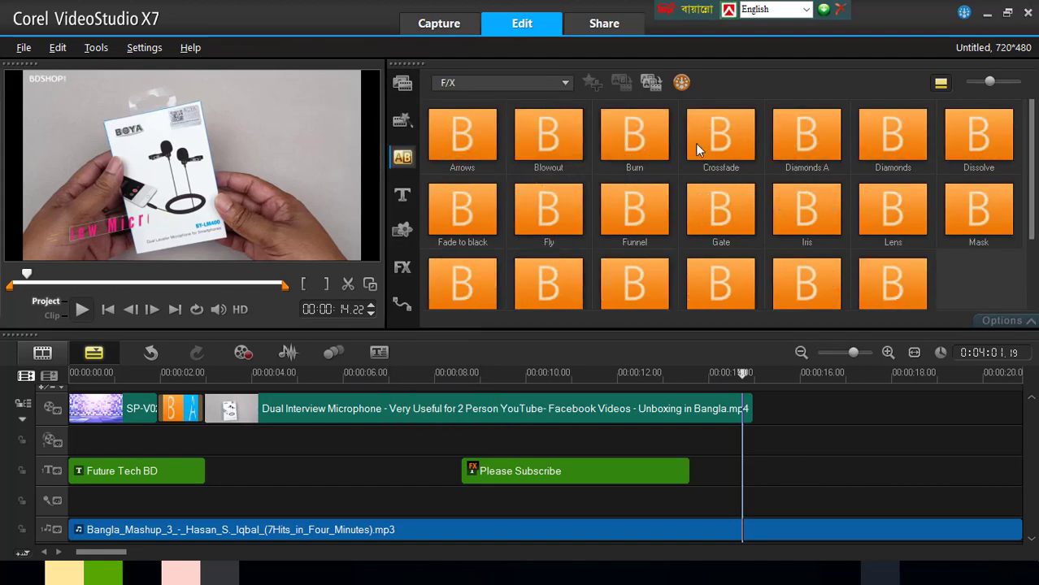
pyautogui.click(720, 140)
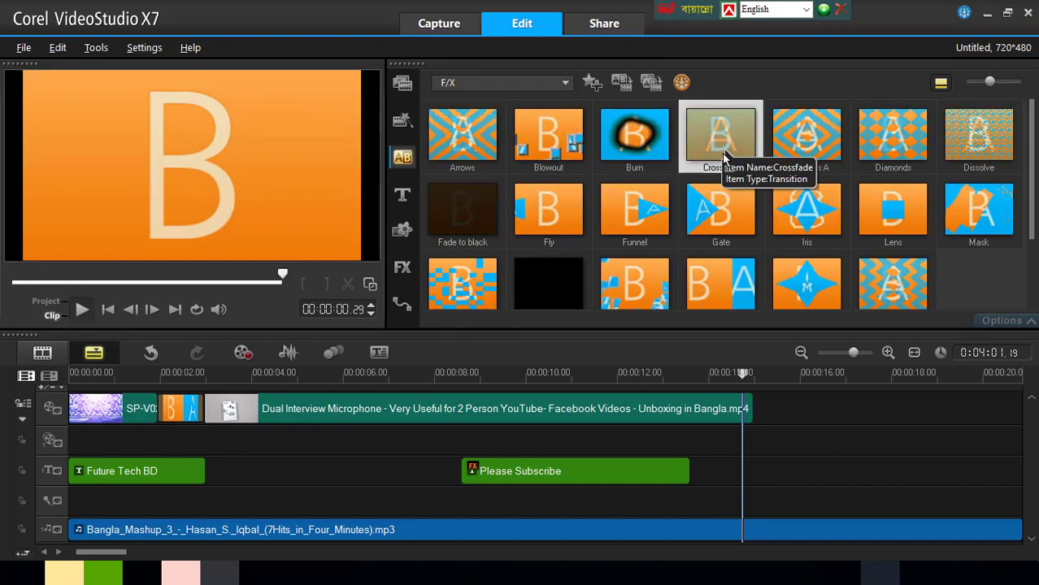
pyautogui.moveTo(720, 140); pyautogui.dragTo(737, 412)
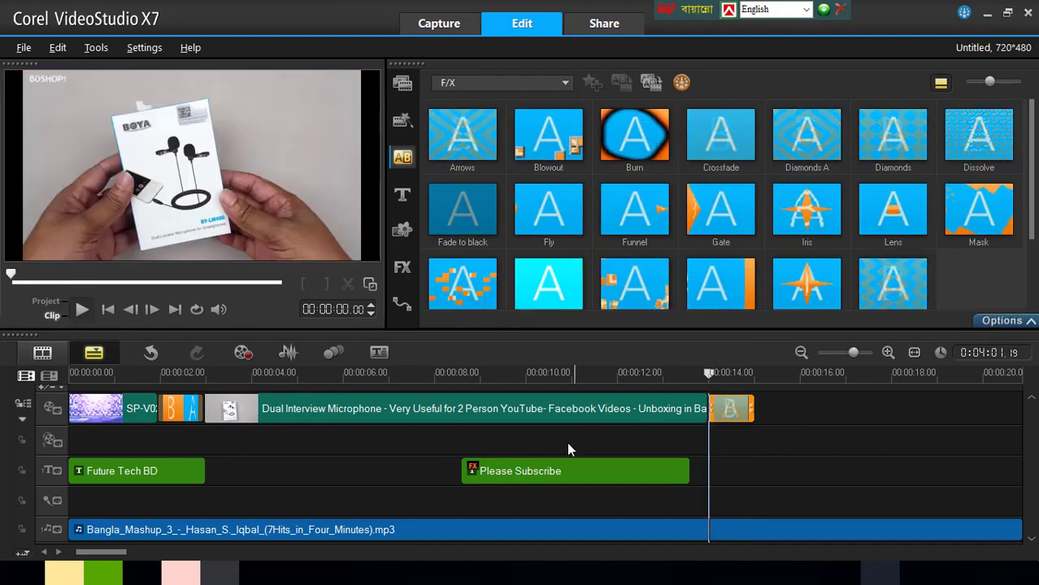
# Move the "Please Subscribe" title earlier on its track so it starts at about 7 seconds.
pyautogui.click(573, 472)
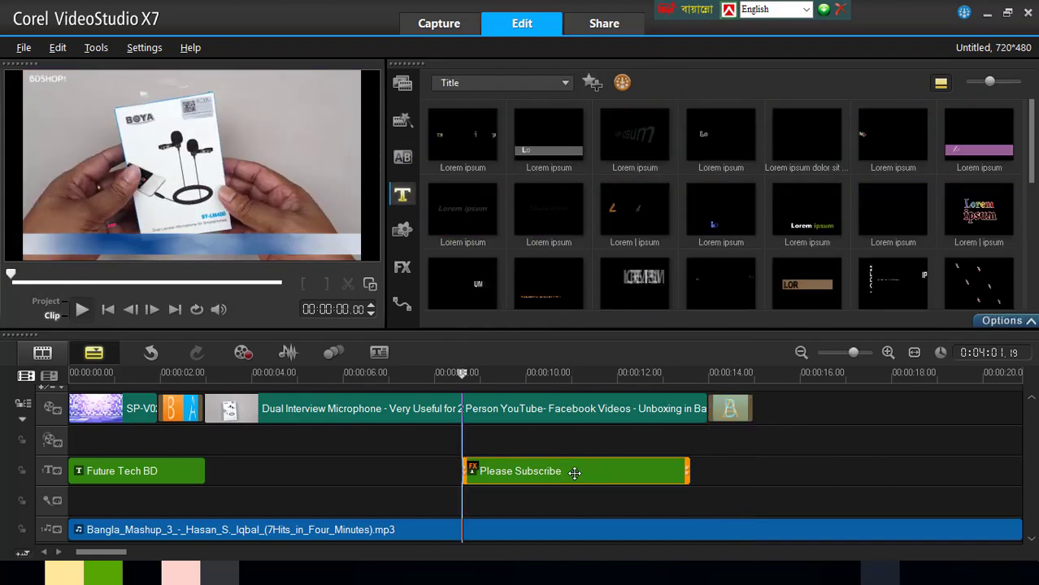
pyautogui.moveTo(574, 472); pyautogui.dragTo(465, 453)
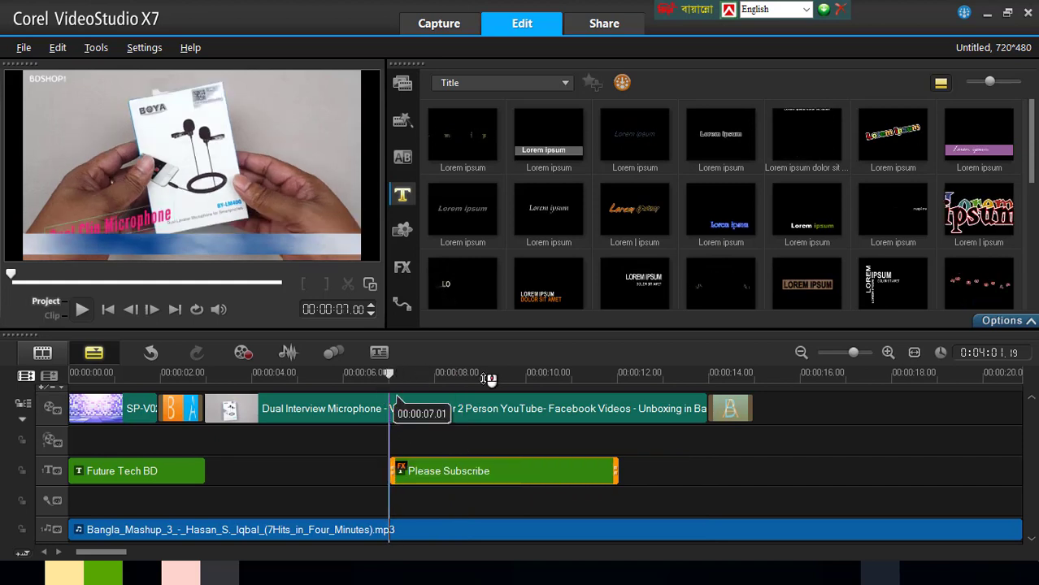
# Play back the project from 00:00:13.20 to check the closing Crossfade transition.
pyautogui.moveTo(650, 401); pyautogui.dragTo(694, 404)
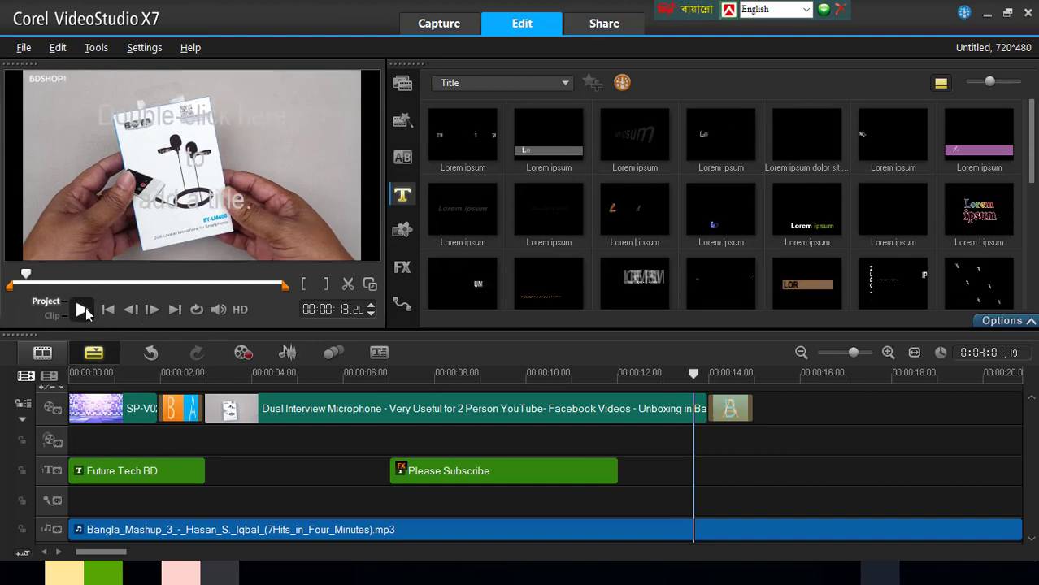
pyautogui.click(83, 309)
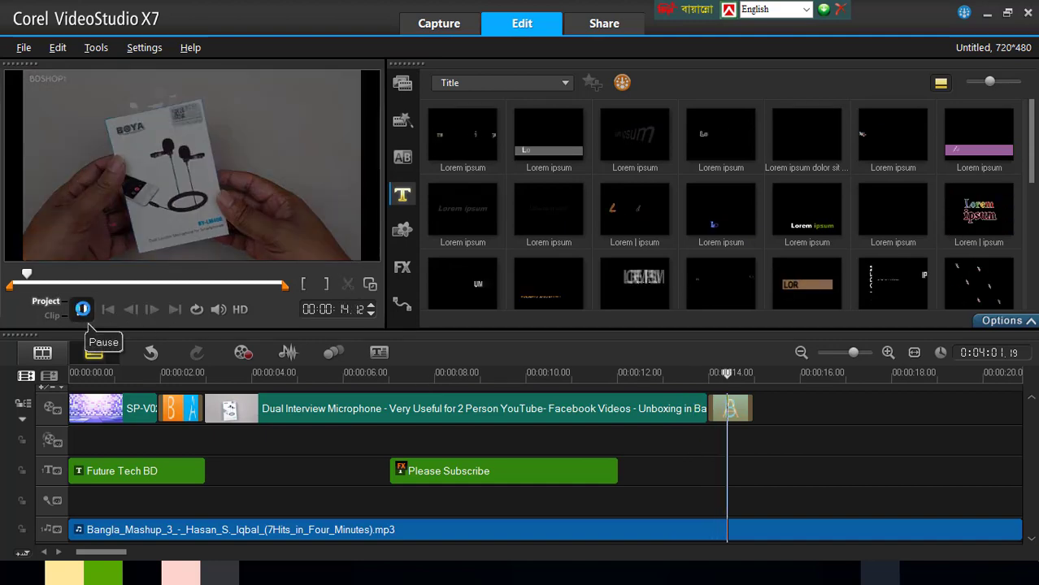
pyautogui.press('space')
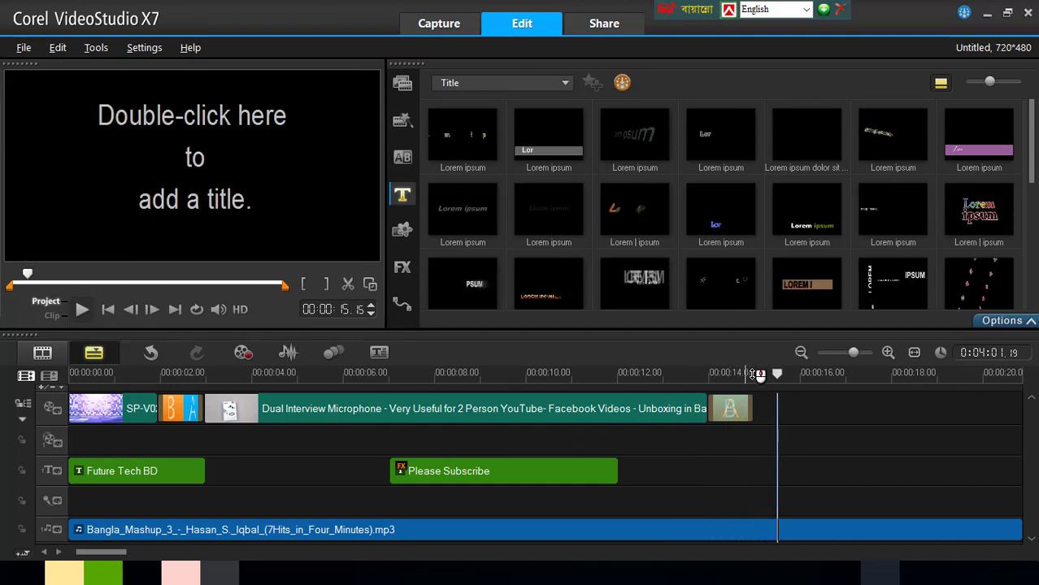
# Split the background music at 00:00:14.29, where the video ends, and delete the remainder.
pyautogui.click(755, 373)
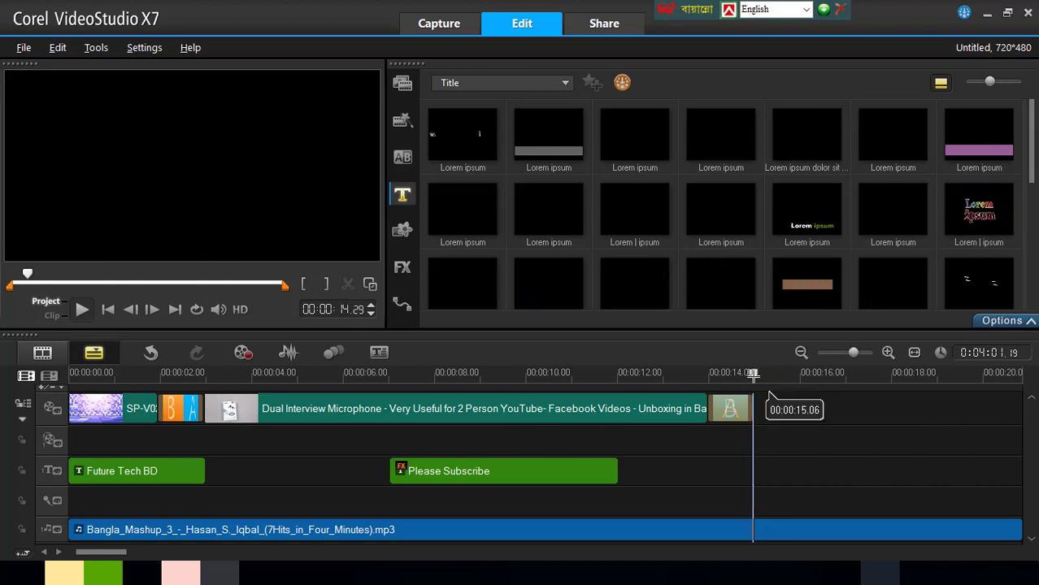
pyautogui.click(780, 529)
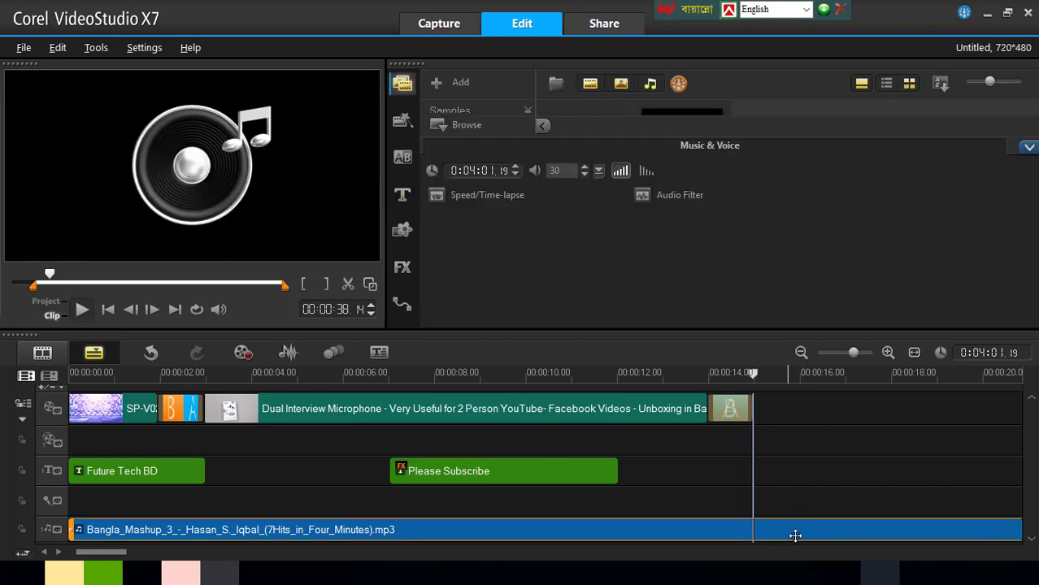
pyautogui.click(348, 286)
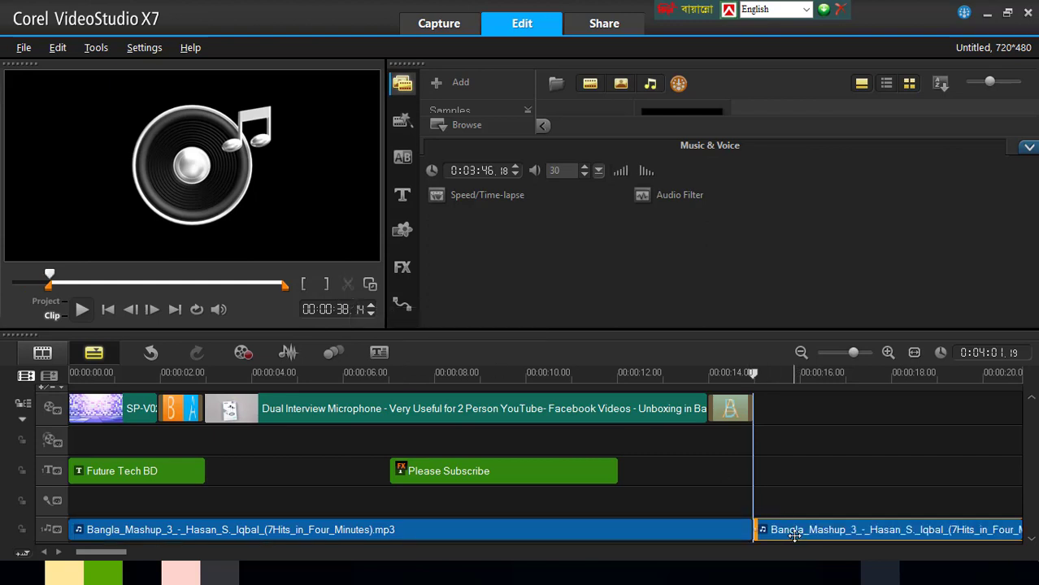
pyautogui.press('Delete')
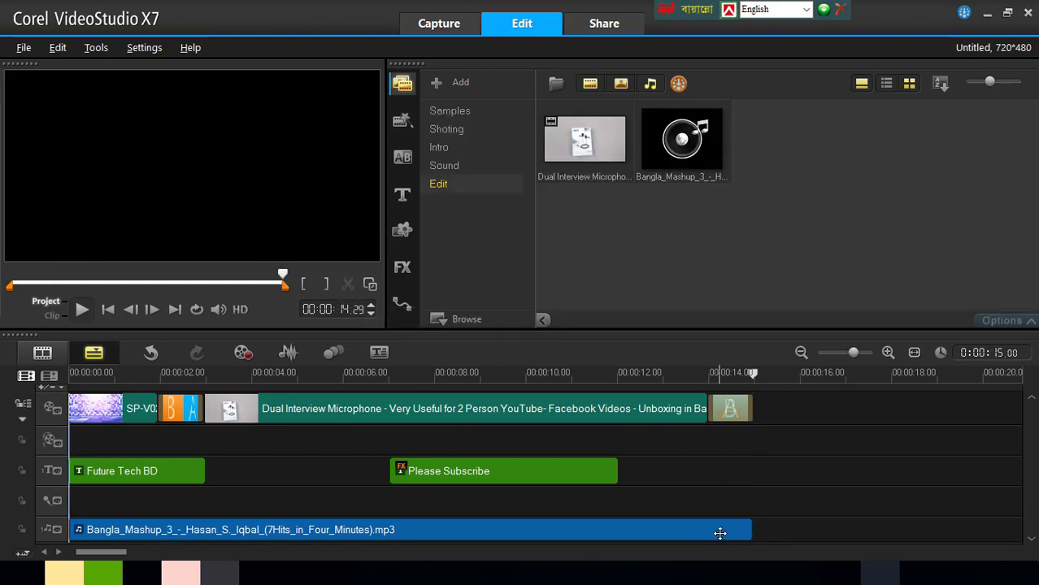
# Play back the project from 00:00:13.26 to check how the background music ends with the closing Crossfade.
pyautogui.click(719, 531)
pyautogui.moveTo(78, 372); pyautogui.dragTo(703, 439)
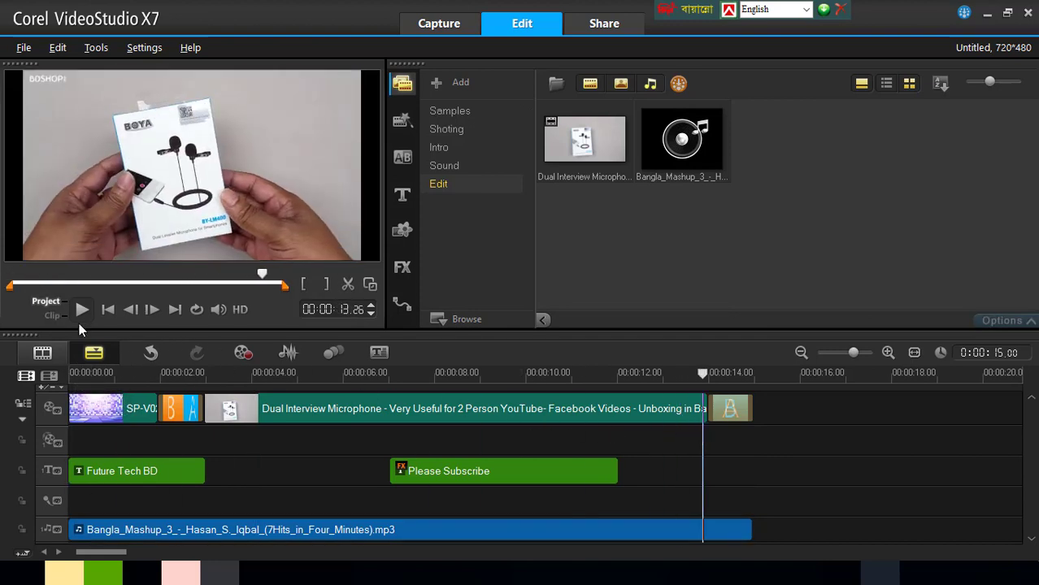
pyautogui.click(81, 311)
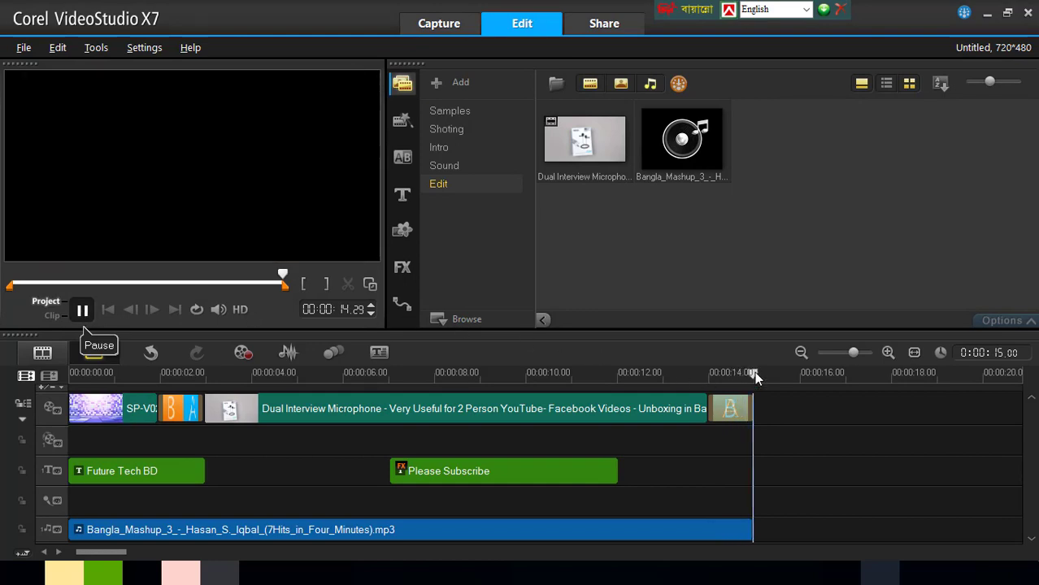
pyautogui.click(82, 311)
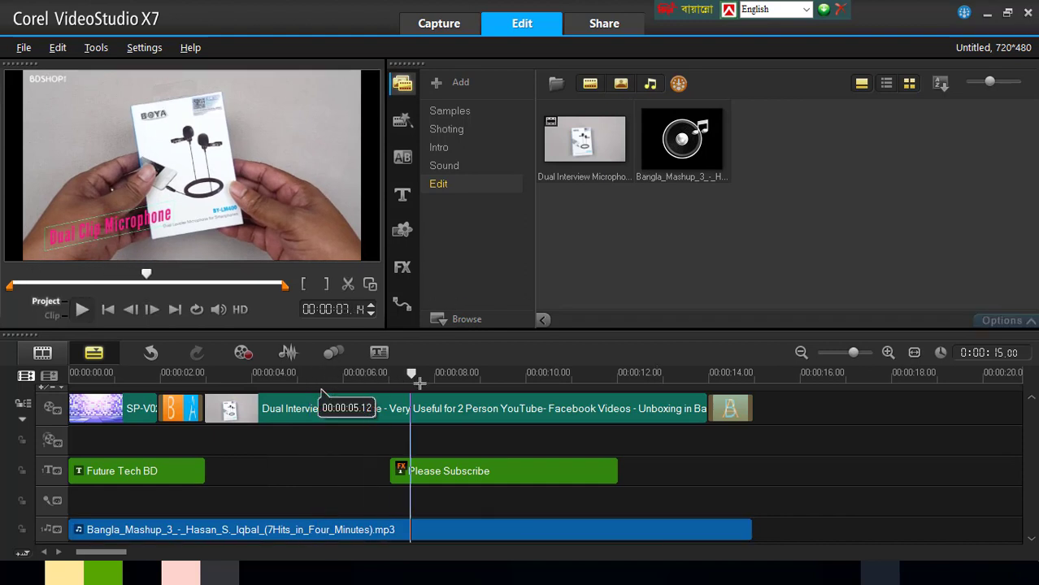
pyautogui.press('space')
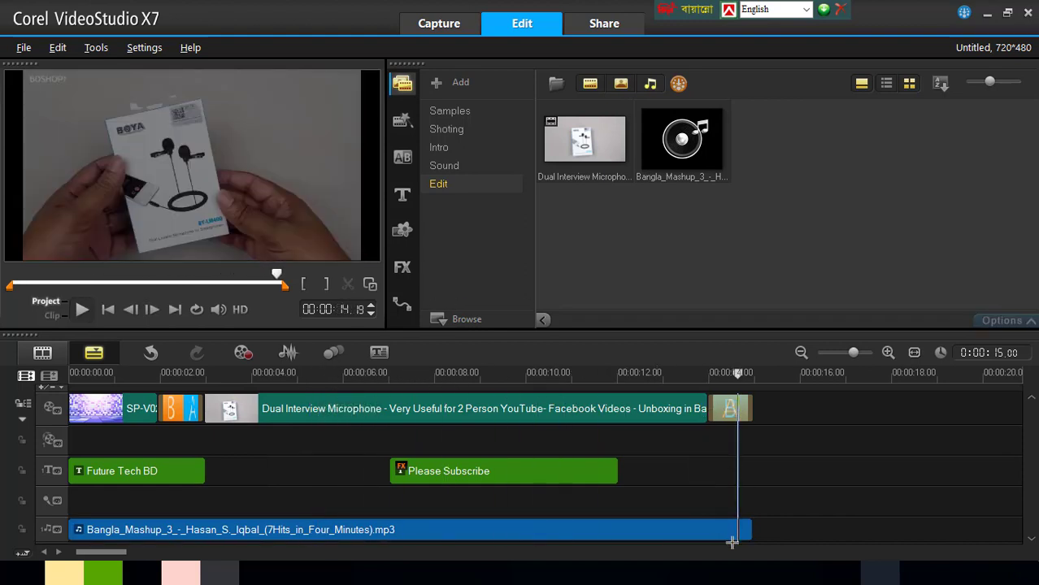
# Open the background music's Music & Voice options and play back the project's ending from 00:00:13.16.
pyautogui.doubleClick(730, 534)
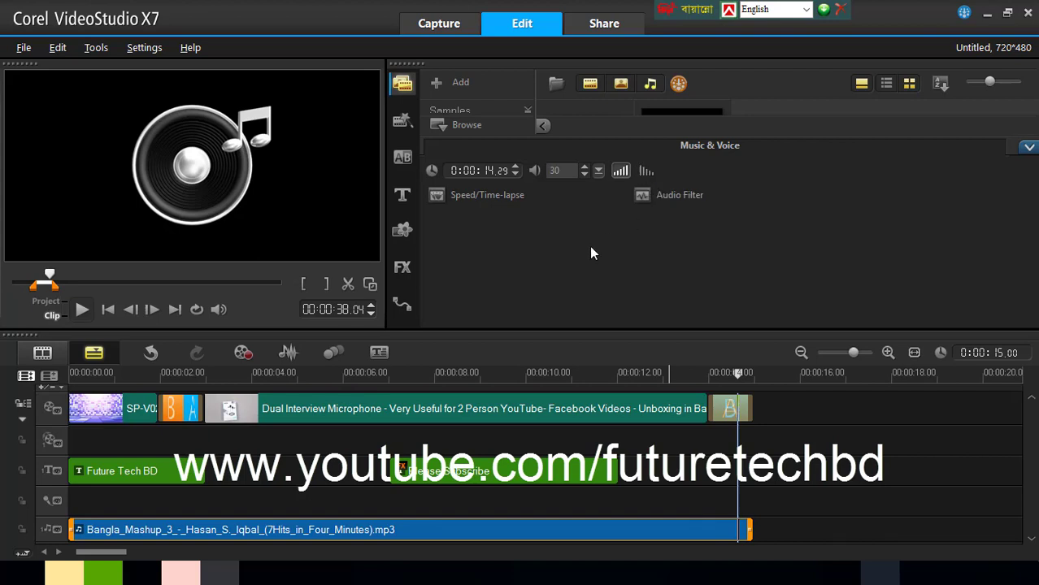
pyautogui.click(688, 446)
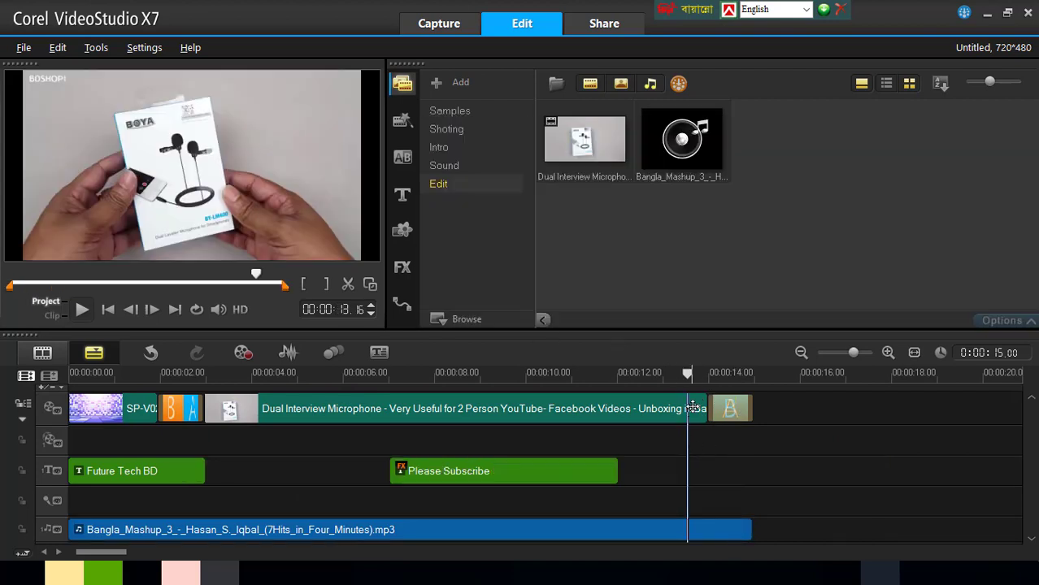
pyautogui.click(78, 309)
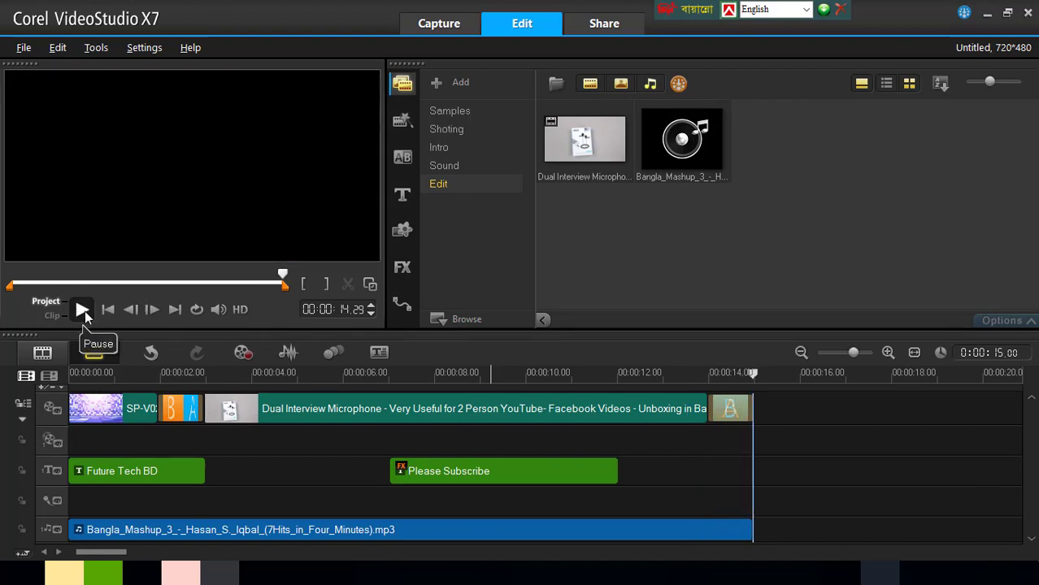
# Set the background music's Speed/Time-lapse speed to 247% and play back the project to hear the faster music.
pyautogui.click(409, 524)
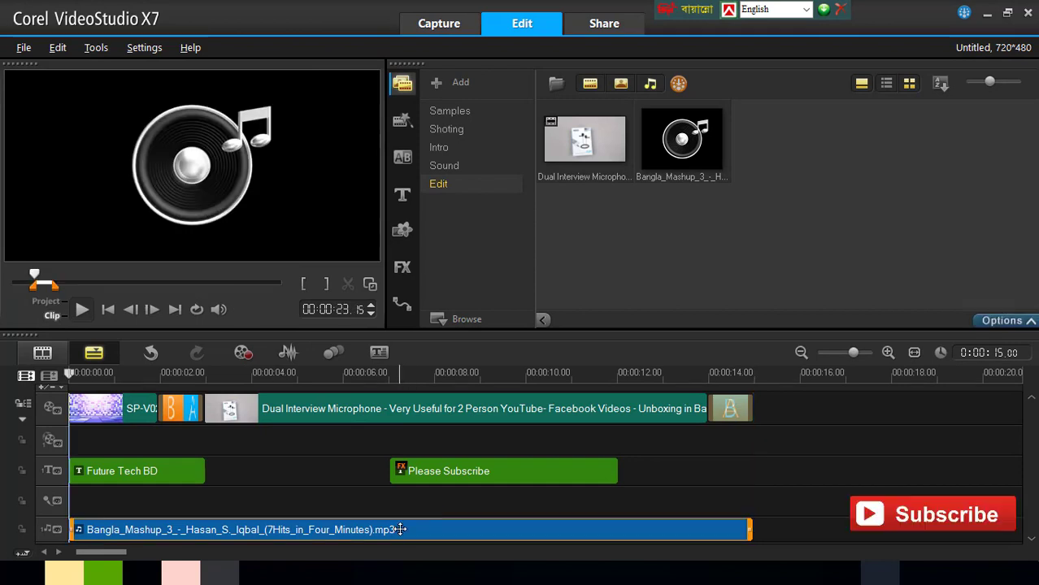
pyautogui.doubleClick(348, 528)
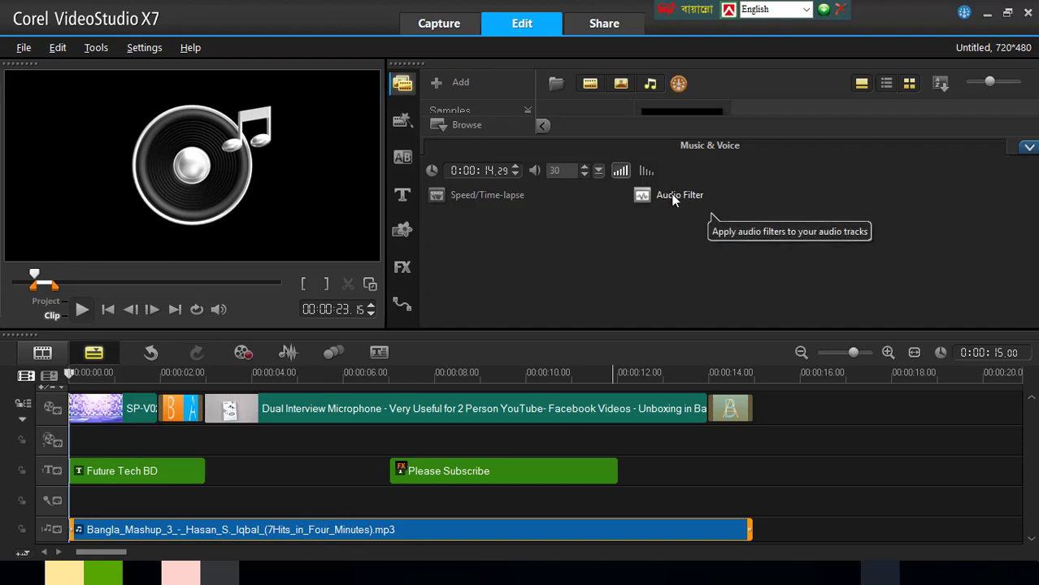
pyautogui.click(478, 197)
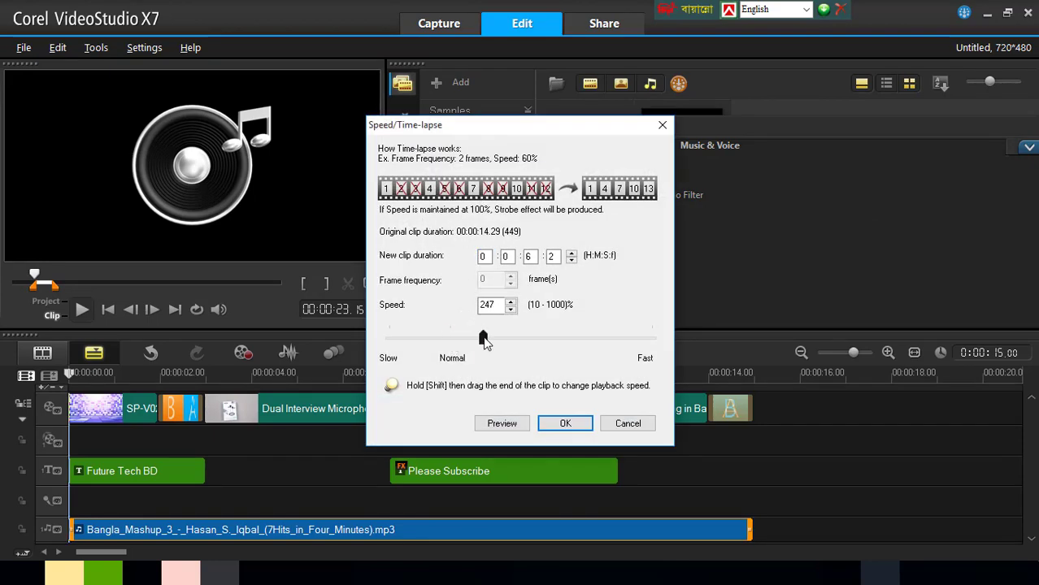
pyautogui.click(565, 422)
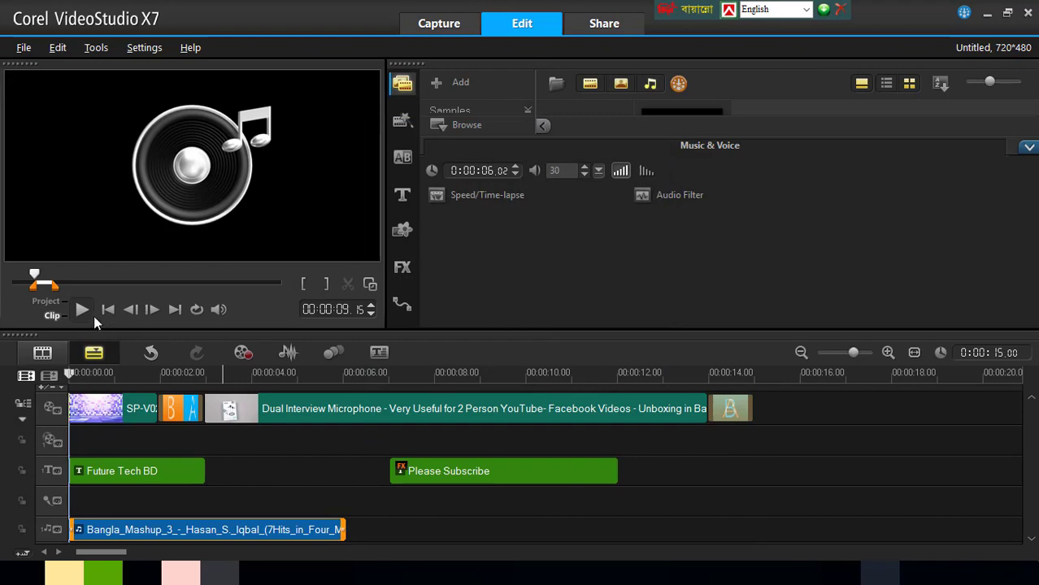
pyautogui.click(118, 443)
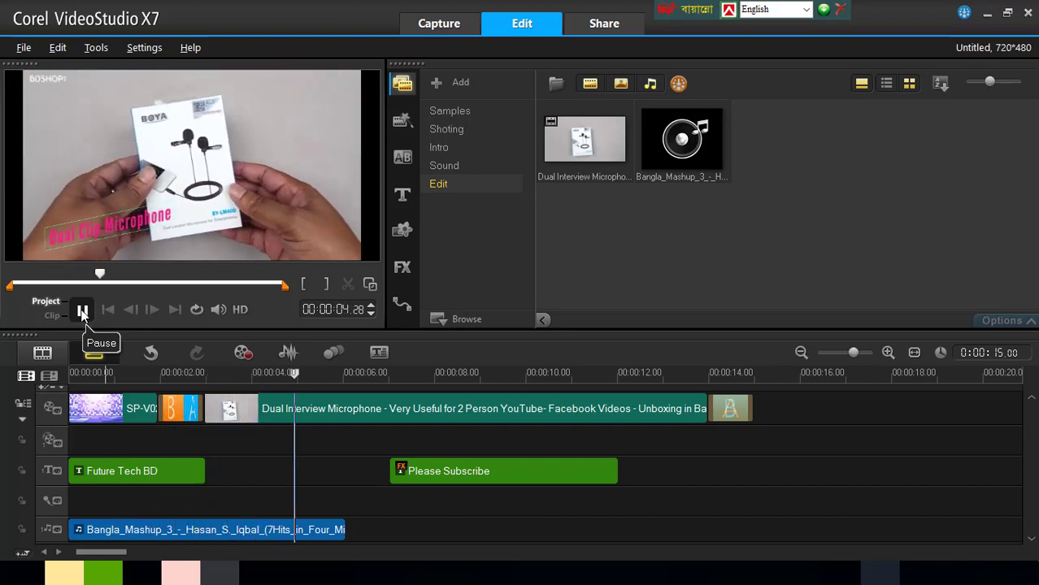
# Set the background music's Speed/Time-lapse speed to 81%.
pyautogui.click(217, 529)
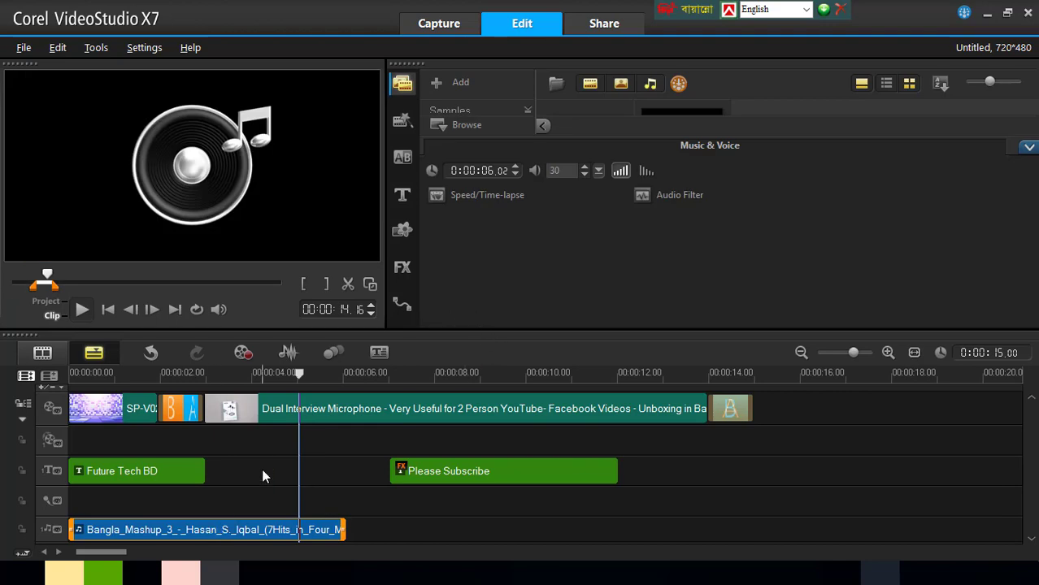
pyautogui.click(483, 196)
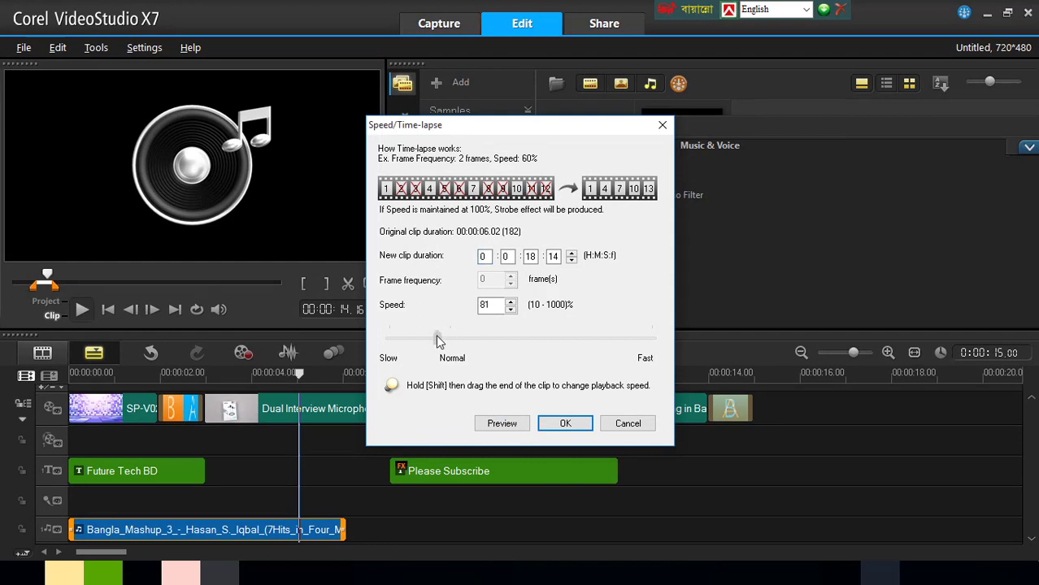
pyautogui.click(564, 423)
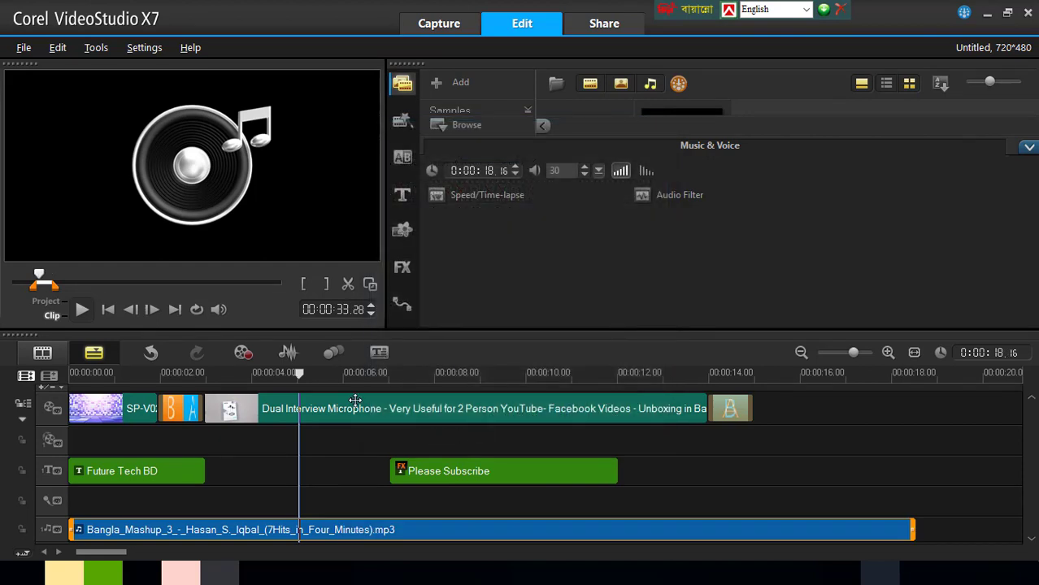
# Play back the project from 00:00:04.04 to hear the slowed background music.
pyautogui.moveTo(300, 373); pyautogui.dragTo(260, 372)
pyautogui.click(259, 393)
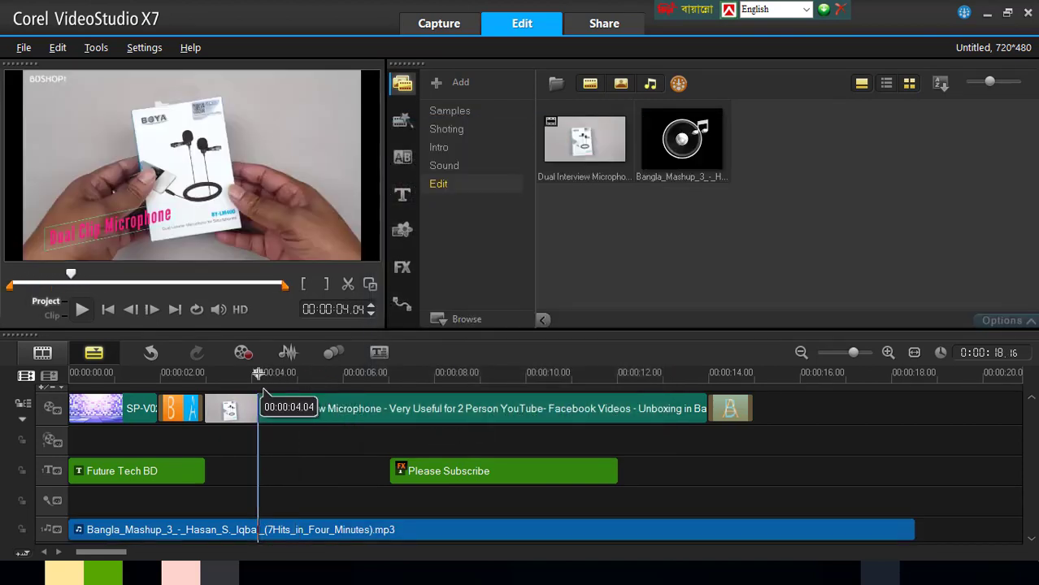
pyautogui.click(81, 312)
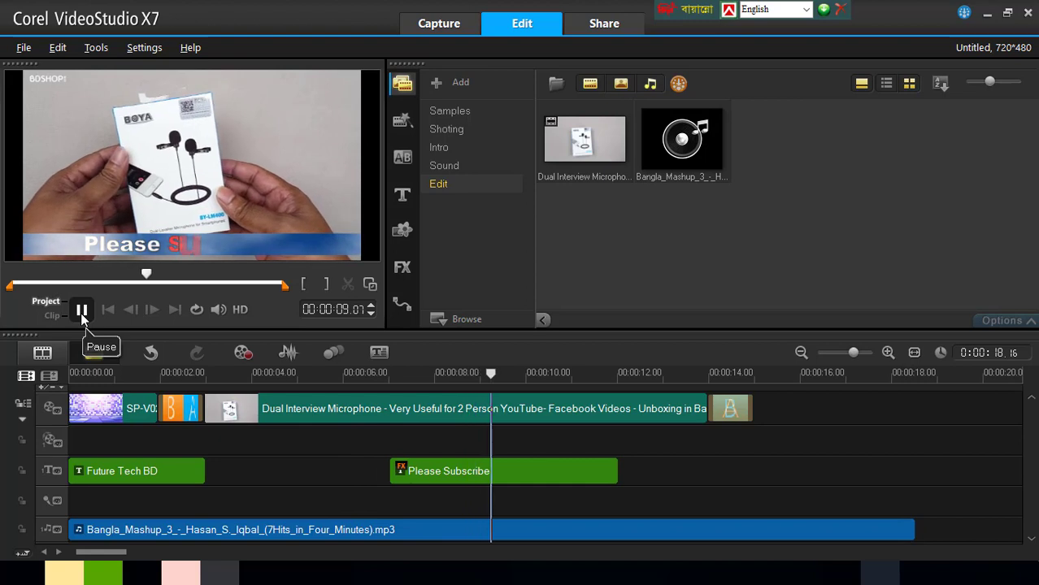
# Adjust the speed of the Bangla_Mashup music clip with Speed/Time-lapse so that it lasts 15 seconds.
pyautogui.click(405, 529)
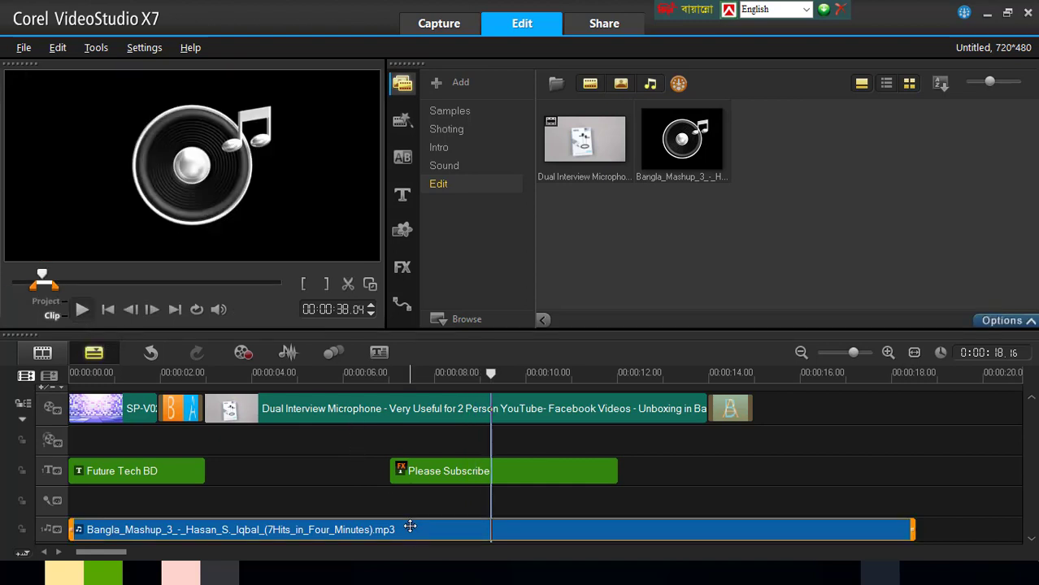
pyautogui.doubleClick(417, 529)
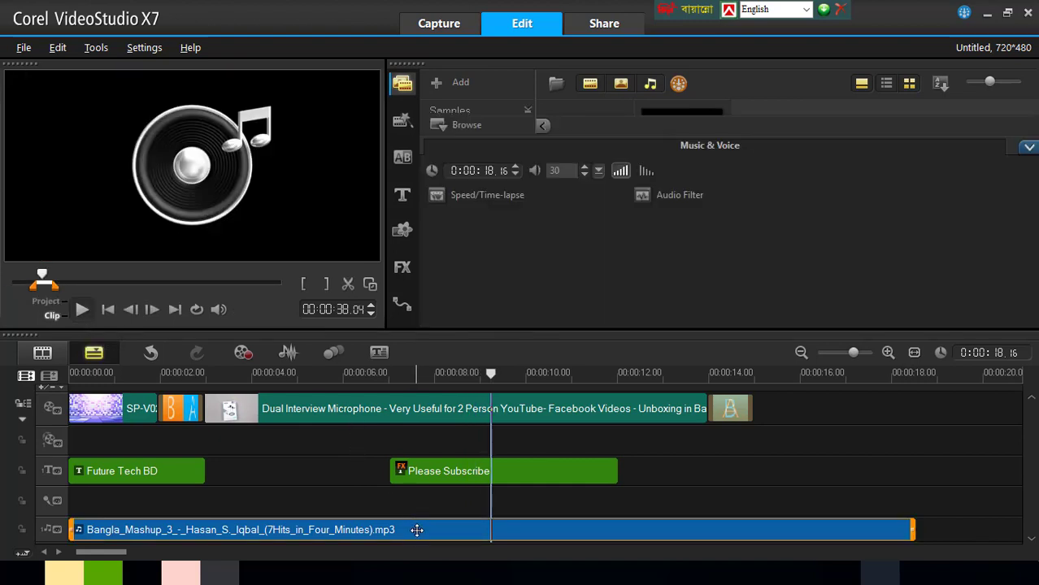
pyautogui.click(486, 195)
pyautogui.moveTo(452, 337); pyautogui.dragTo(441, 338)
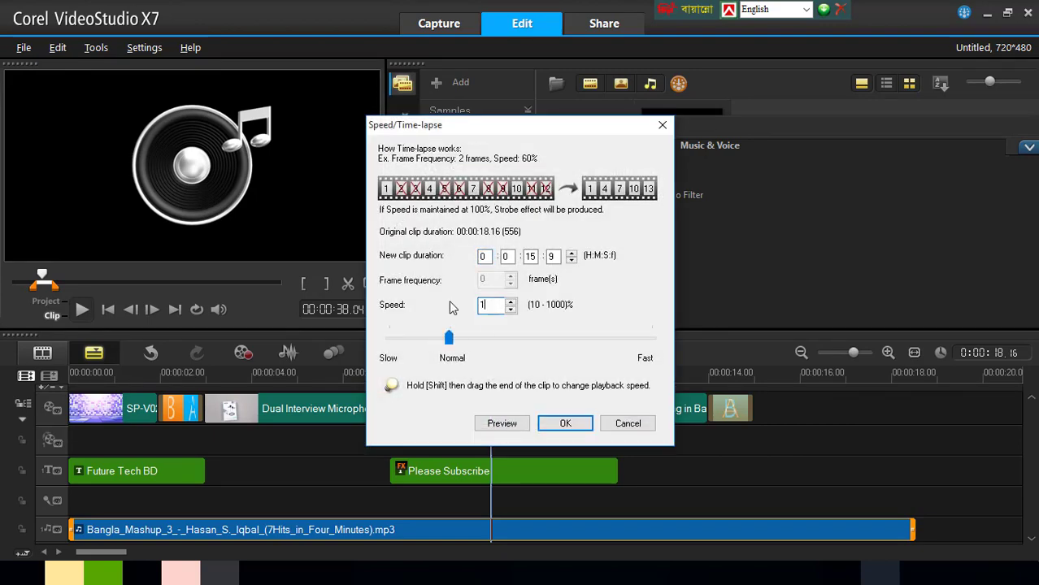
pyautogui.click(564, 424)
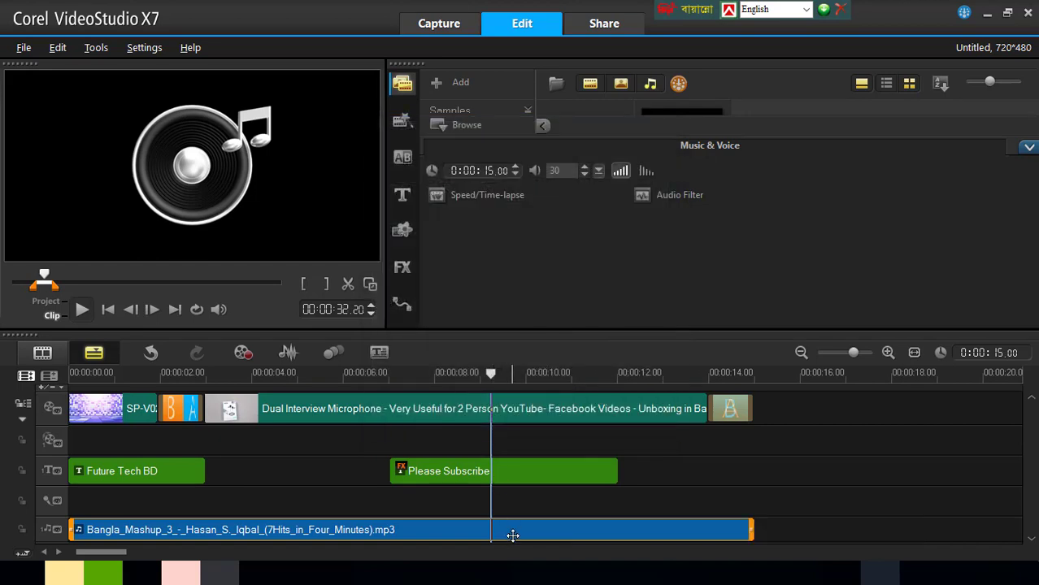
# Apply the Echo audio filter to the music clip.
pyautogui.click(671, 196)
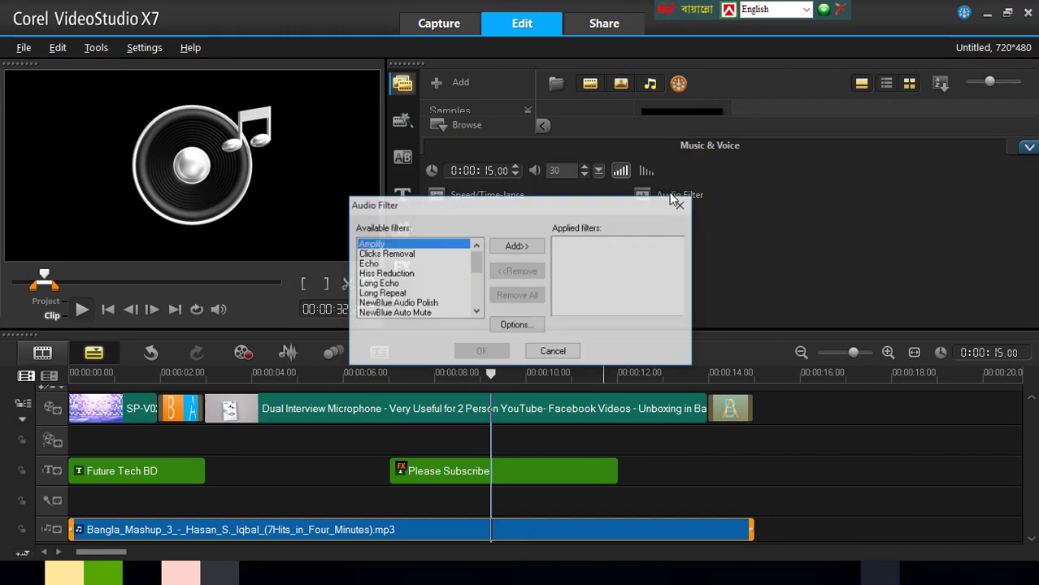
pyautogui.click(368, 265)
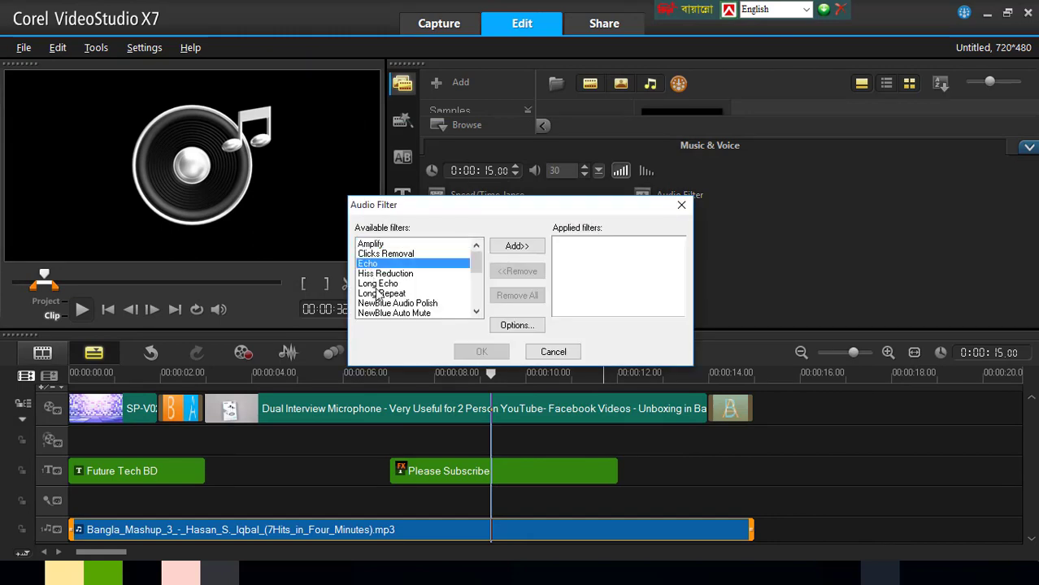
pyautogui.click(517, 245)
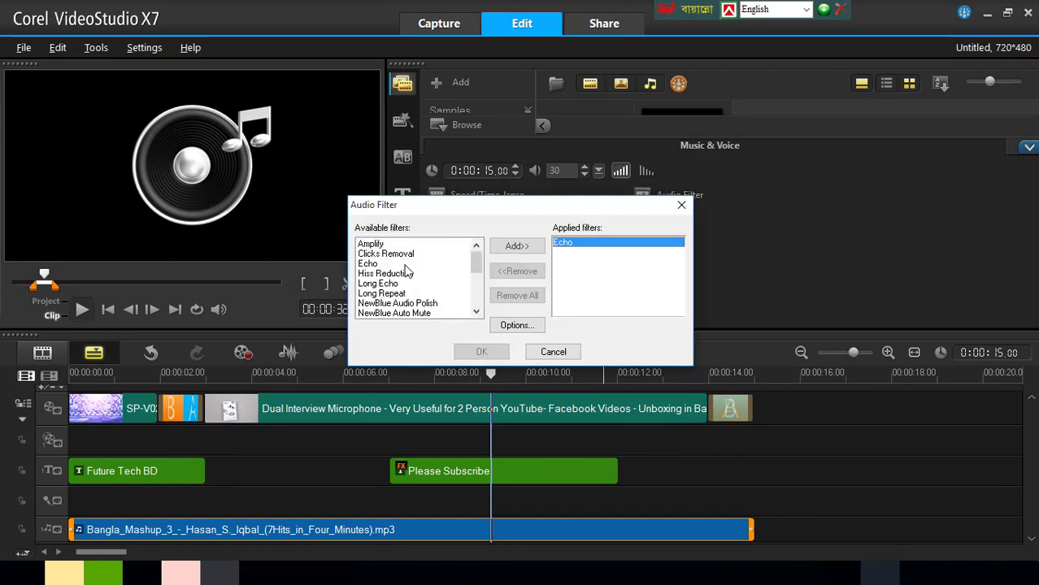
pyautogui.click(479, 352)
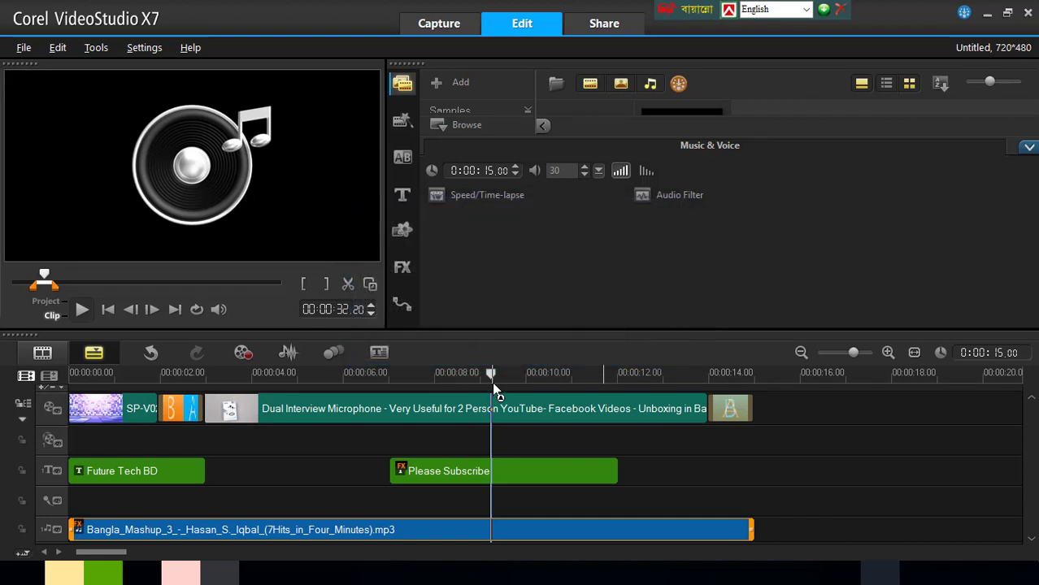
# Play the project from about the 8-second mark to hear the music with Echo, then stop playback.
pyautogui.click(451, 435)
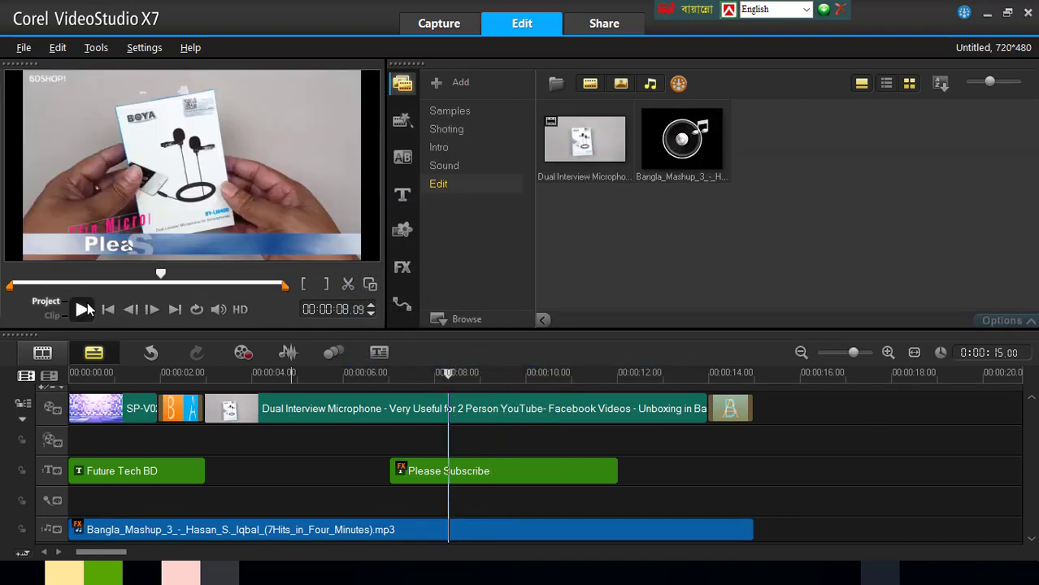
pyautogui.click(83, 308)
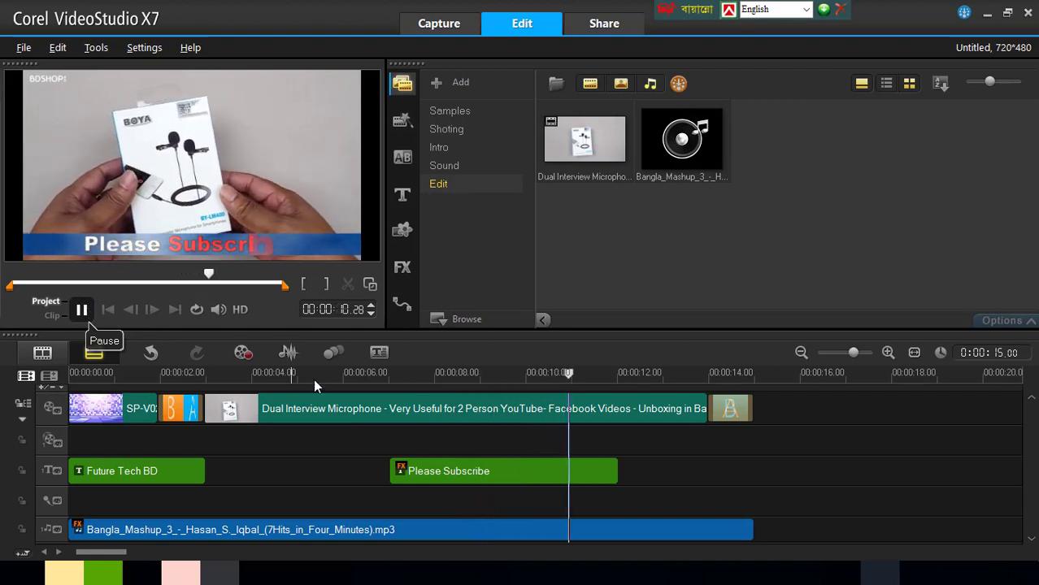
pyautogui.click(81, 309)
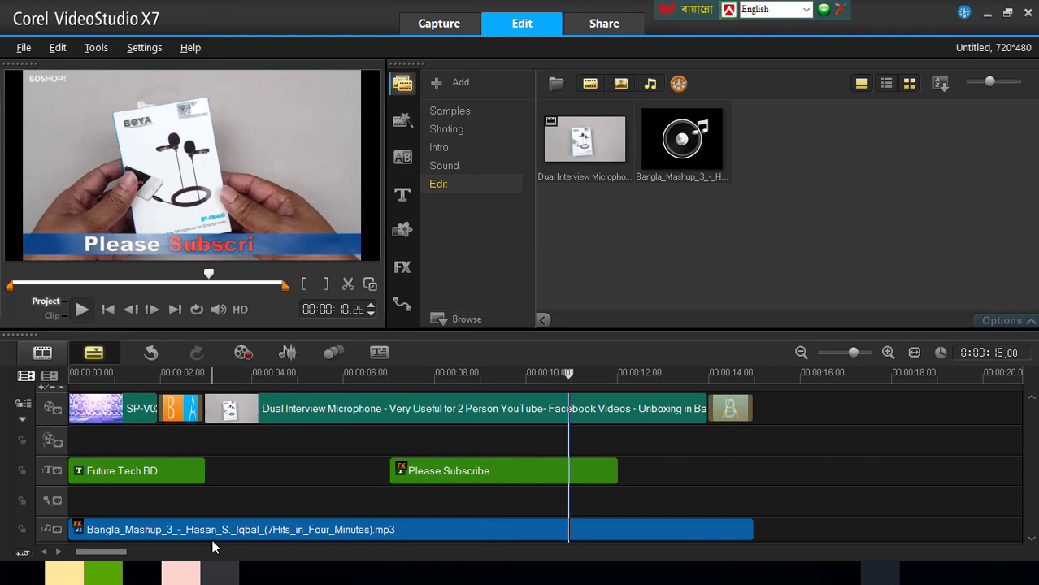
# Replace the music clip's Echo audio filter with Long Echo.
pyautogui.click(348, 532)
pyautogui.doubleClick(348, 532)
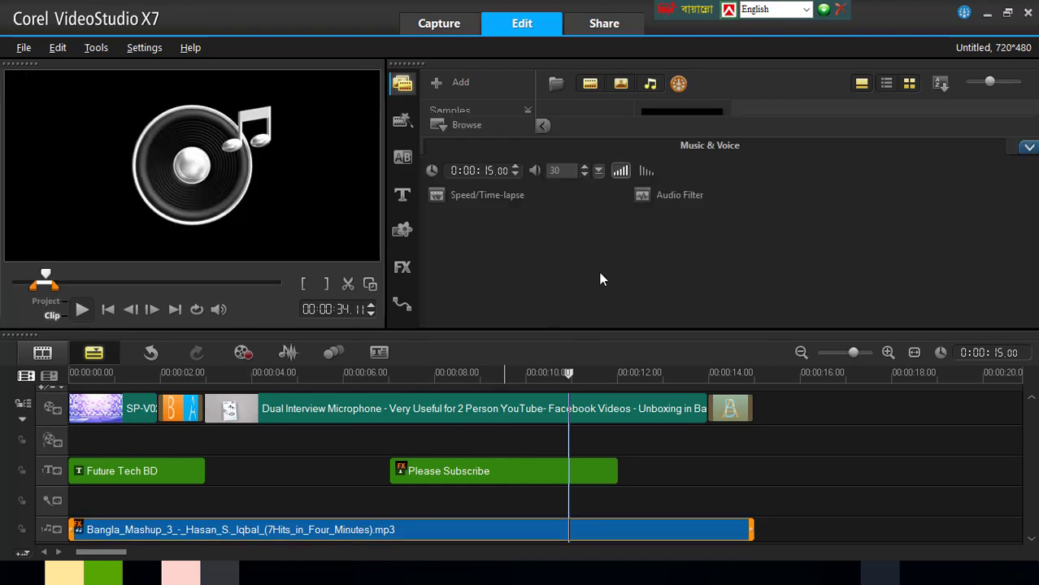
pyautogui.click(674, 201)
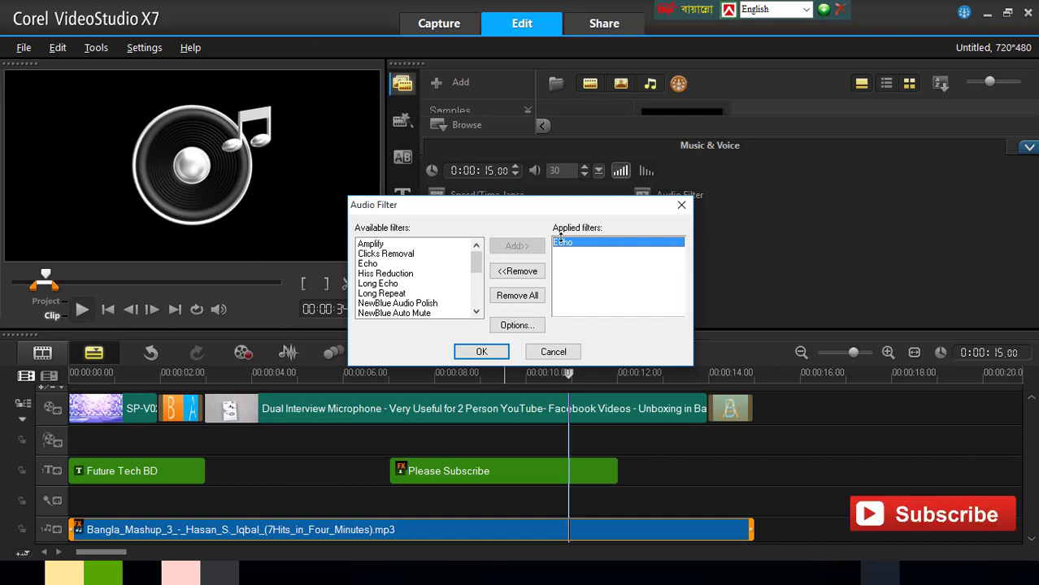
pyautogui.click(517, 273)
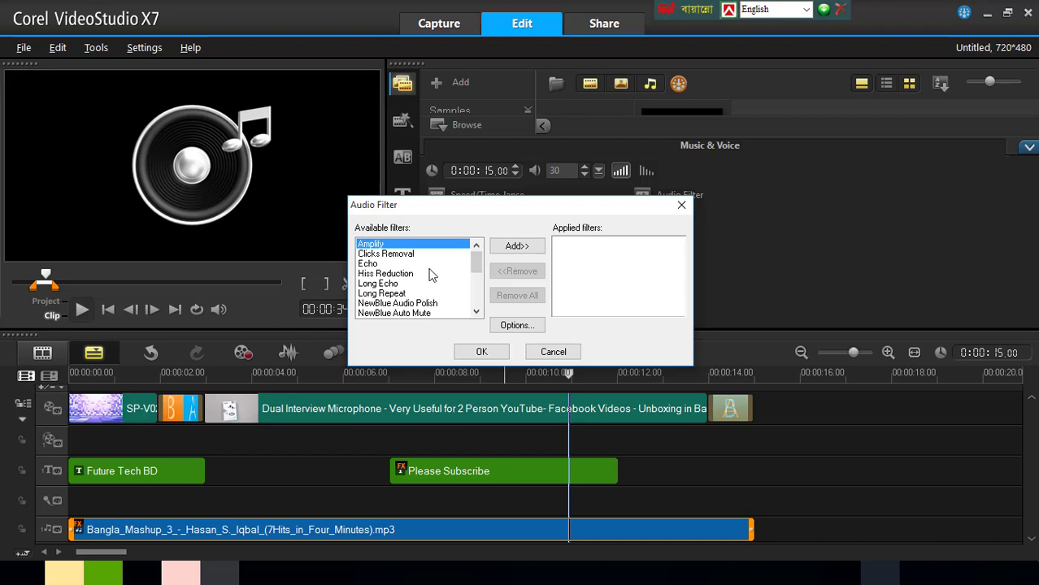
pyautogui.click(376, 284)
pyautogui.doubleClick(386, 286)
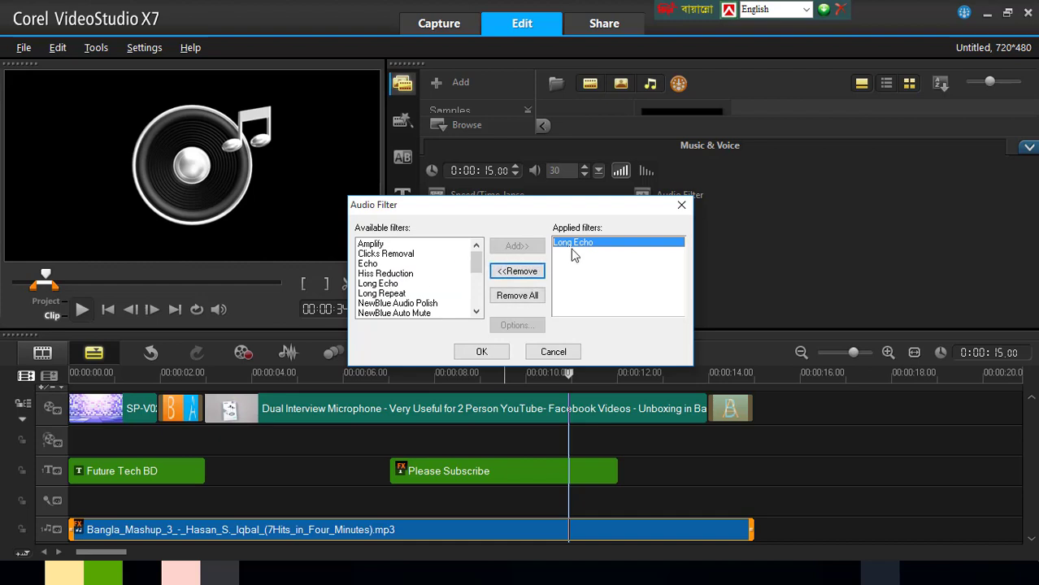
pyautogui.click(481, 356)
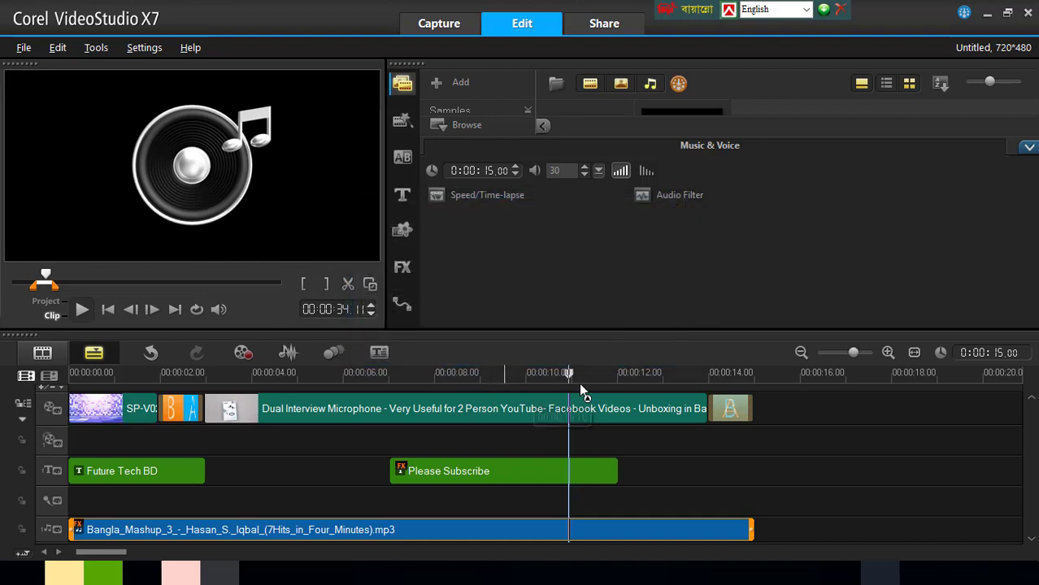
# Play the project from about the 6-second mark to hear the Long Echo filter, and stop playback.
pyautogui.click(572, 375)
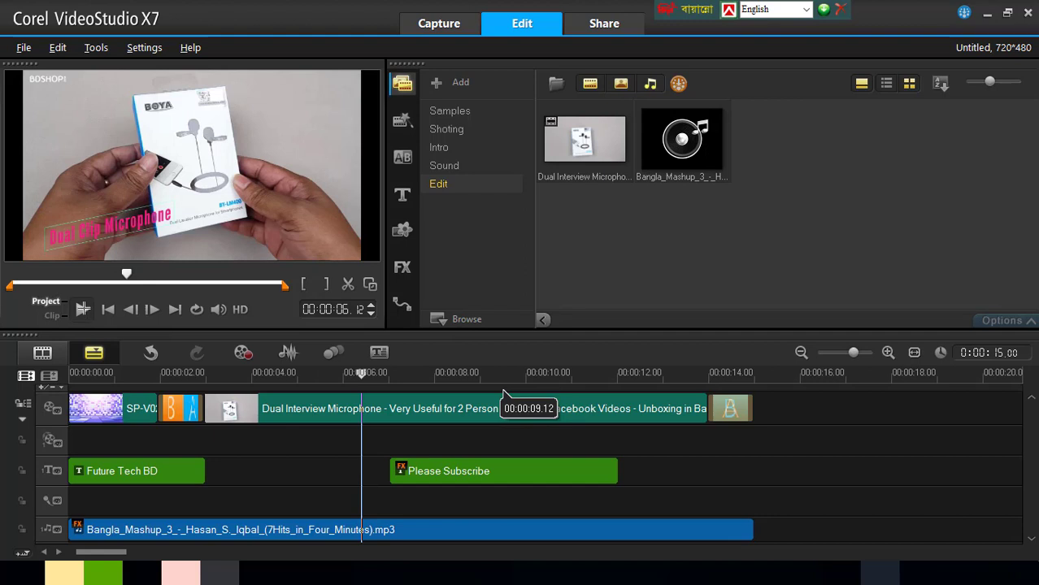
pyautogui.click(82, 309)
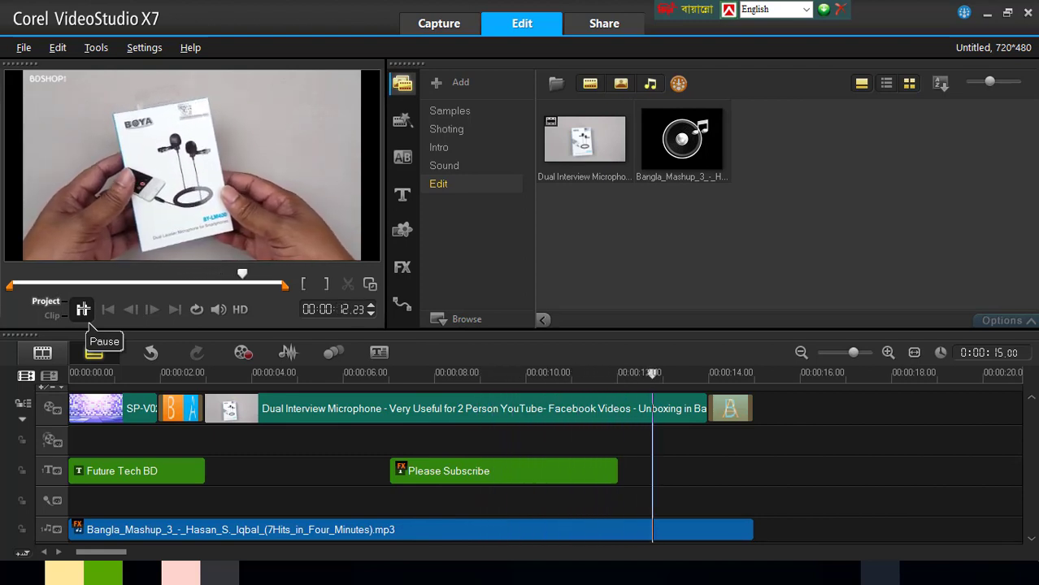
pyautogui.click(82, 309)
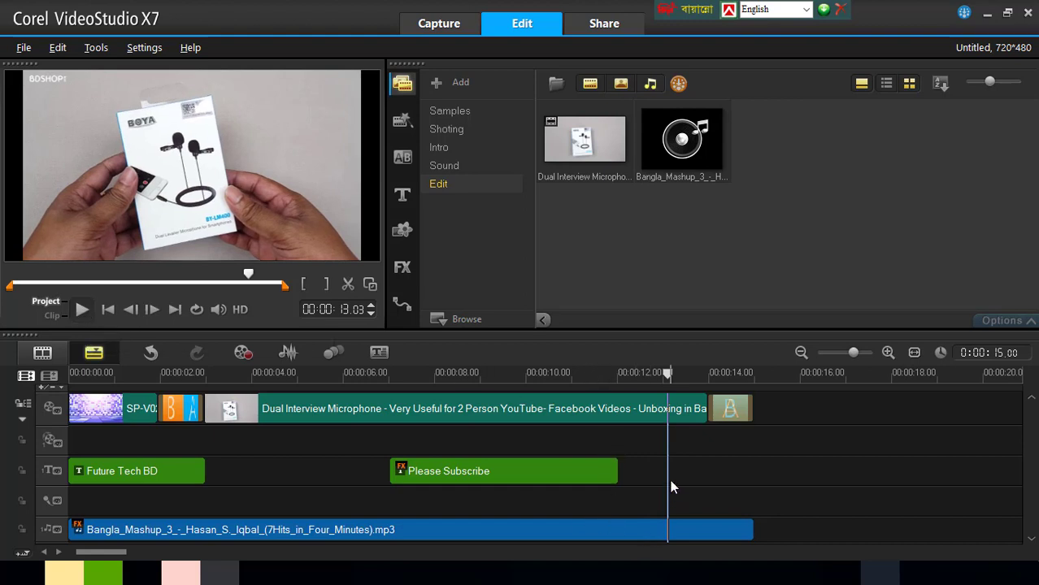
# Look through the available audio filters and try to remove all filters applied to the music clip.
pyautogui.doubleClick(652, 529)
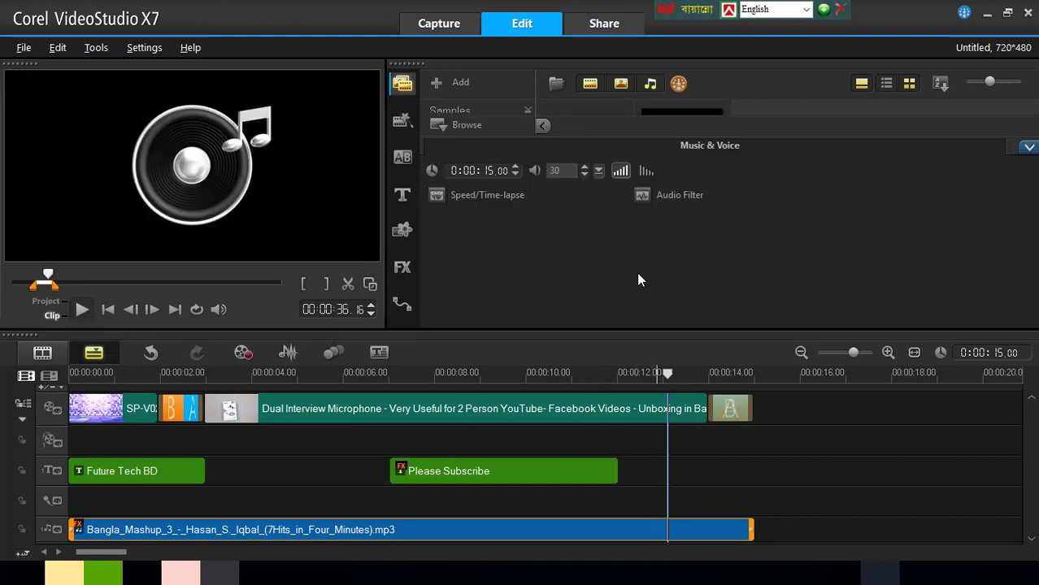
pyautogui.click(662, 196)
pyautogui.scroll(-5, 428, 289)
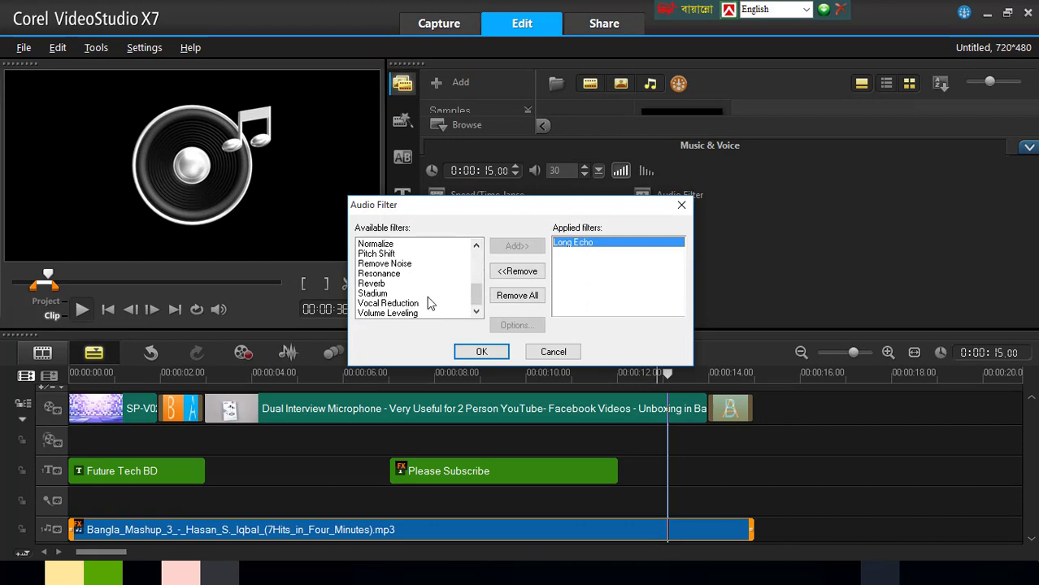
pyautogui.scroll(5, 431, 300)
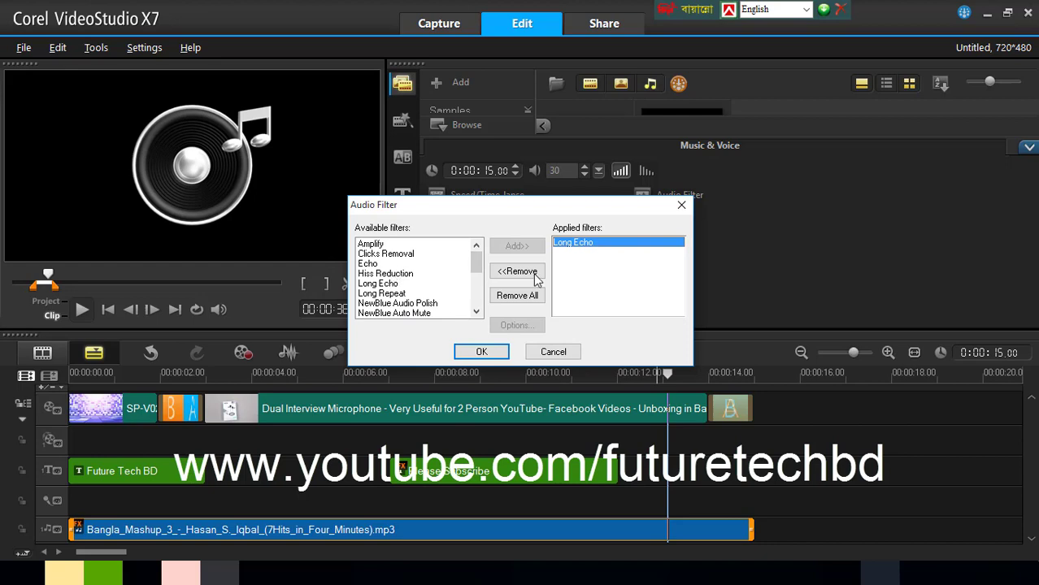
pyautogui.click(517, 296)
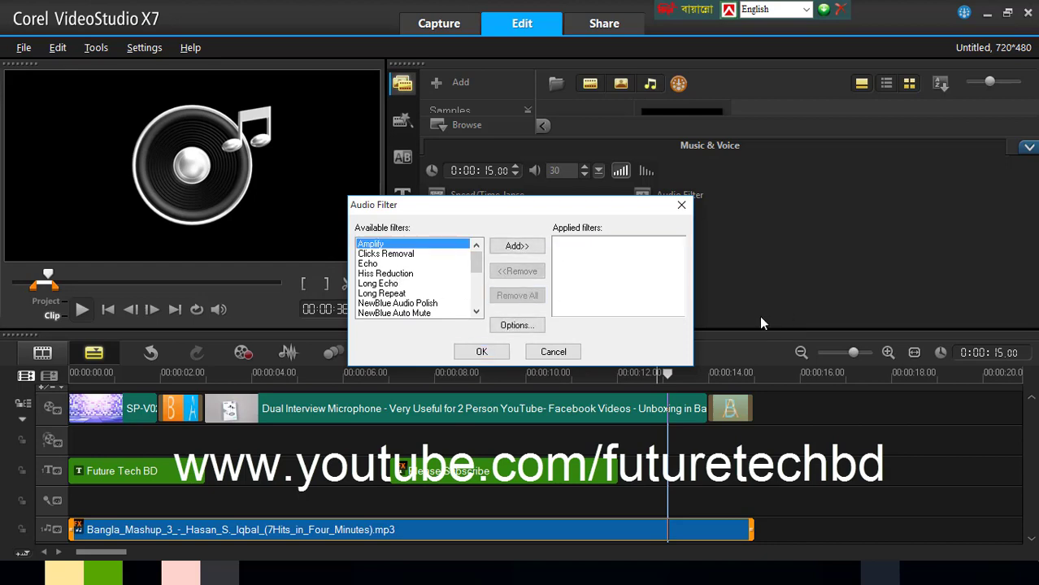
pyautogui.click(680, 206)
# Browse the video filter library and preview Lensflare, Lightning, Light, Monochrome, FX Sketch and FX Swirl.
pyautogui.moveTo(669, 373)
pyautogui.mouseDown()
pyautogui.moveTo(684, 374)
pyautogui.moveTo(691, 394)
pyautogui.moveTo(658, 373)
pyautogui.mouseUp()
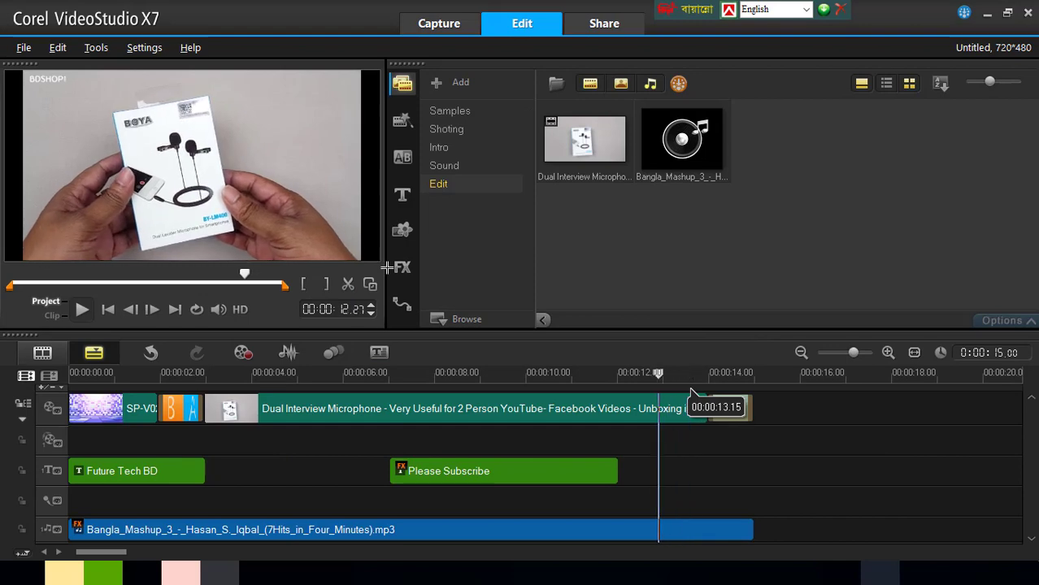
pyautogui.click(402, 270)
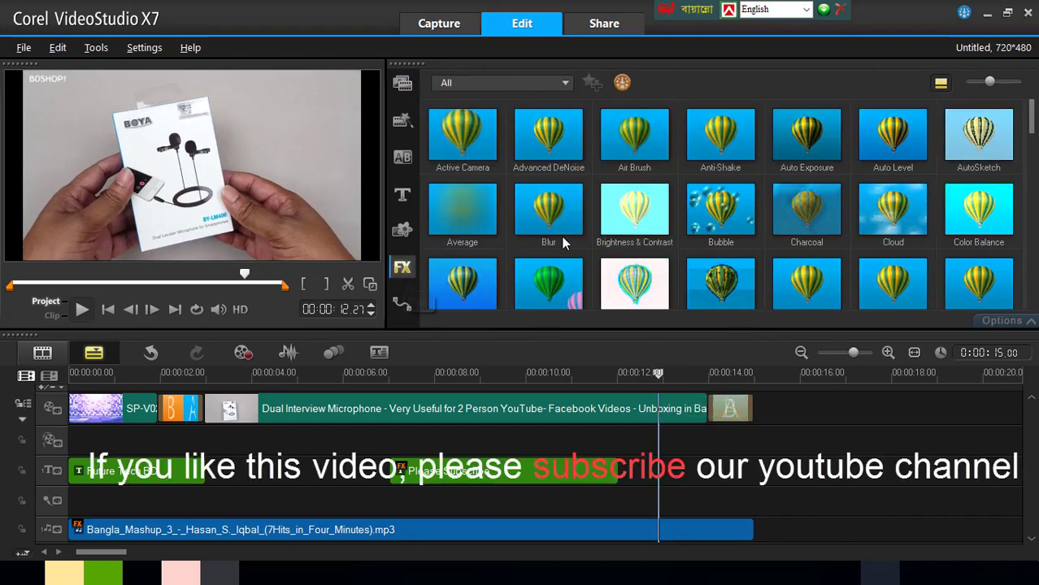
pyautogui.scroll(-3, 561, 238)
pyautogui.scroll(-3, 561, 238)
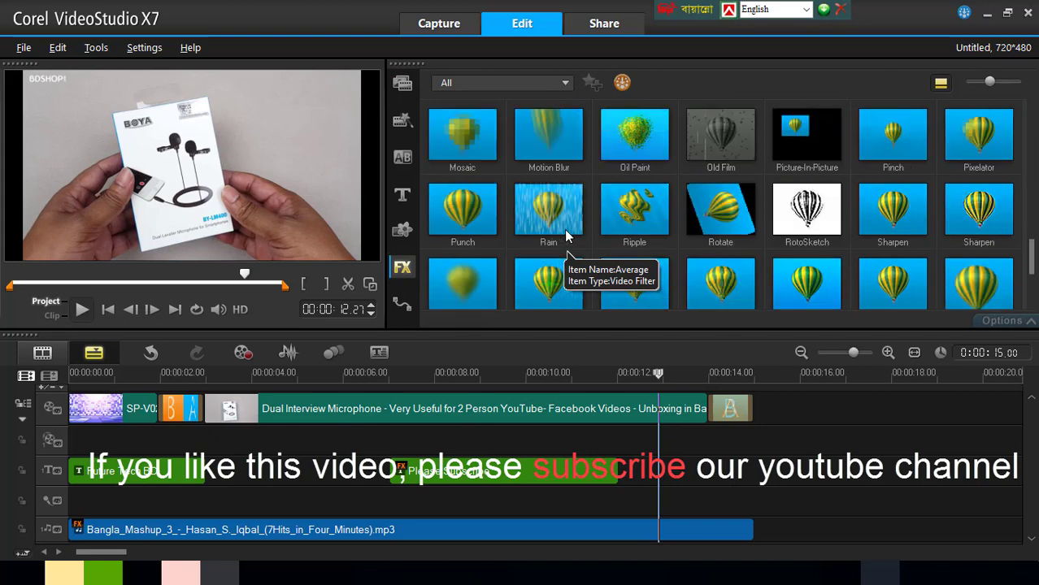
pyautogui.scroll(2, 579, 235)
pyautogui.click(622, 221)
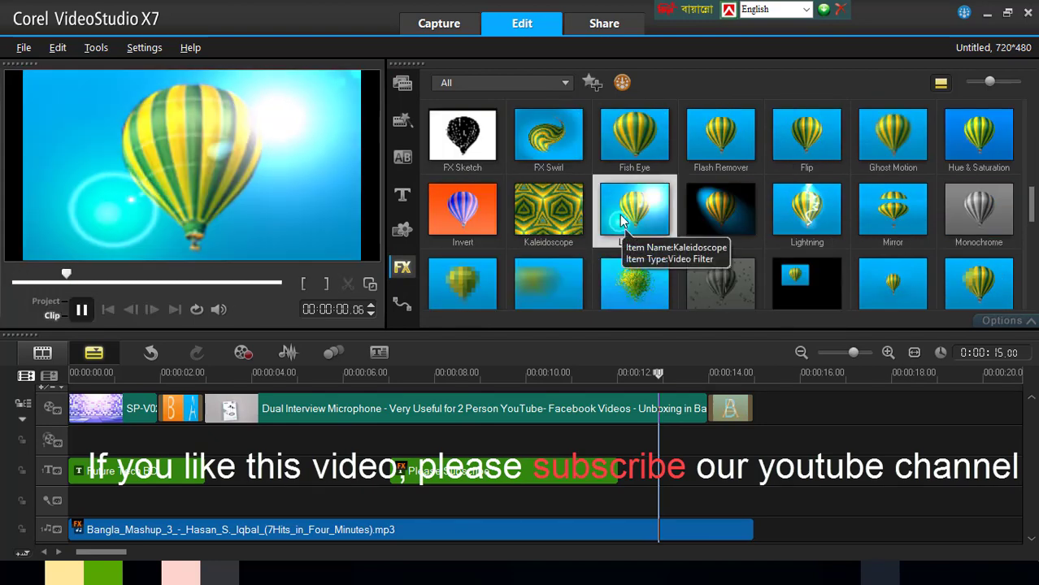
pyautogui.click(786, 226)
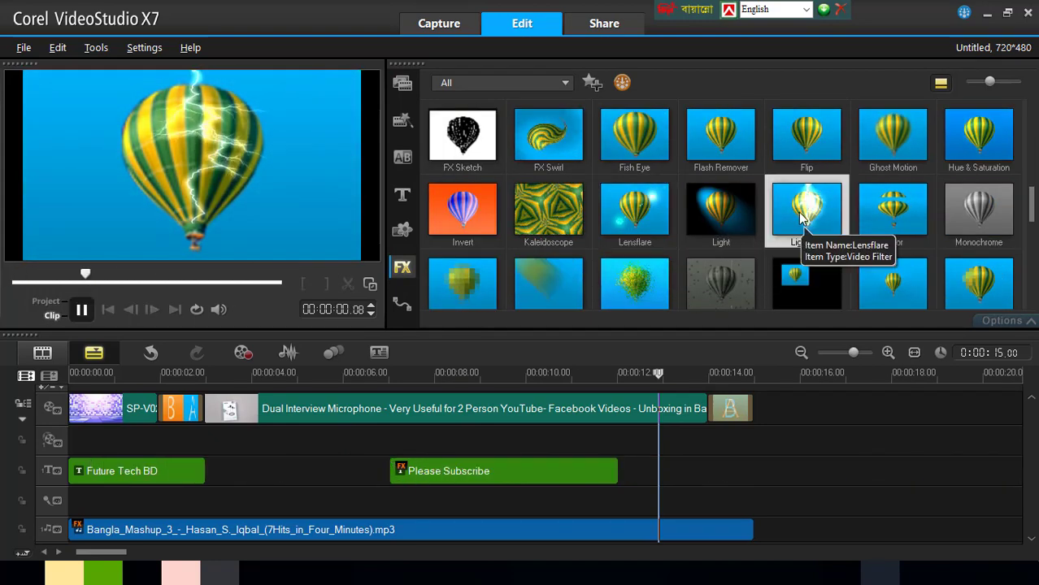
pyautogui.click(726, 207)
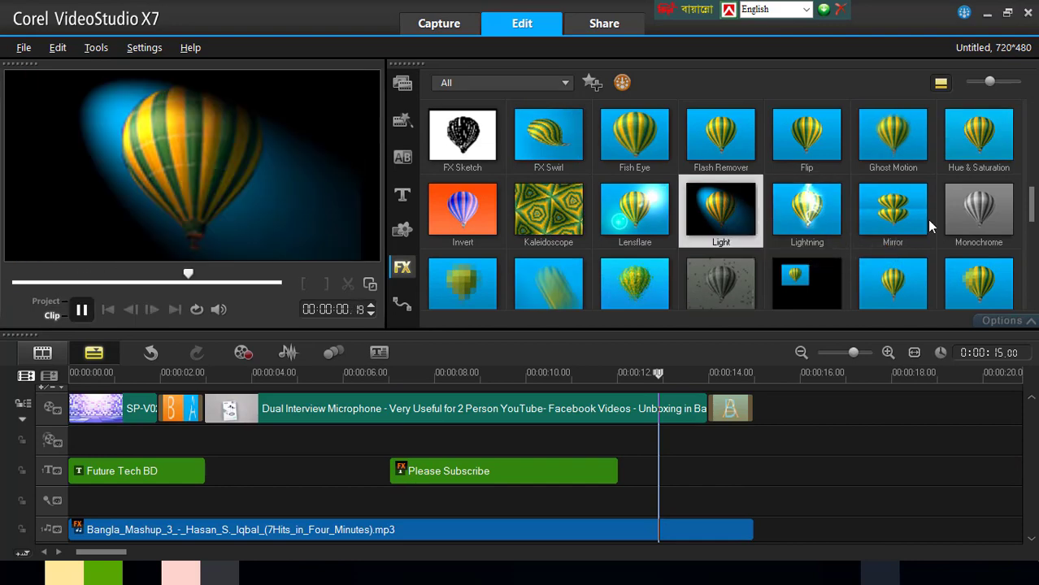
pyautogui.click(979, 221)
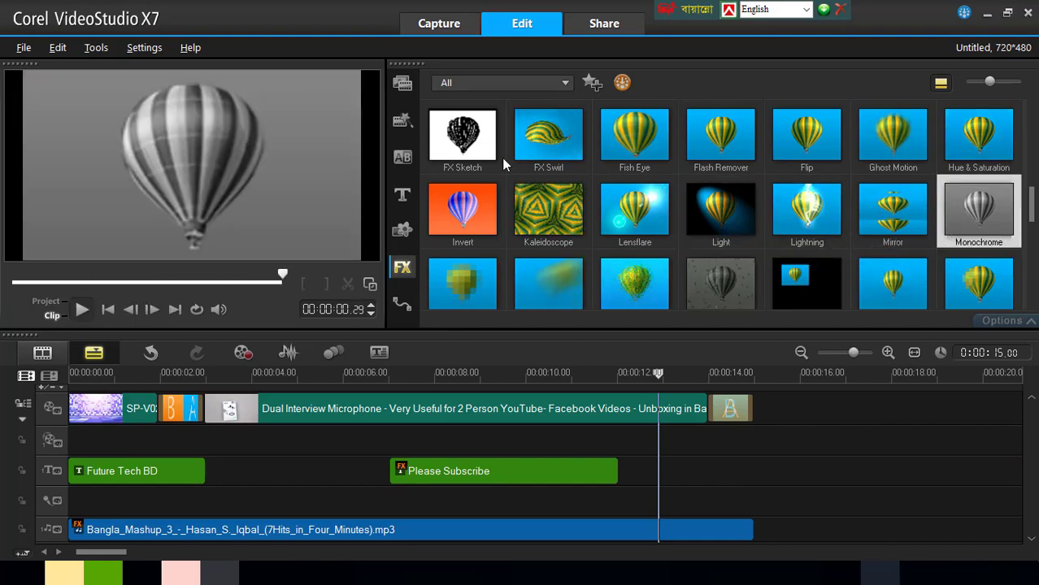
pyautogui.click(455, 143)
pyautogui.click(530, 133)
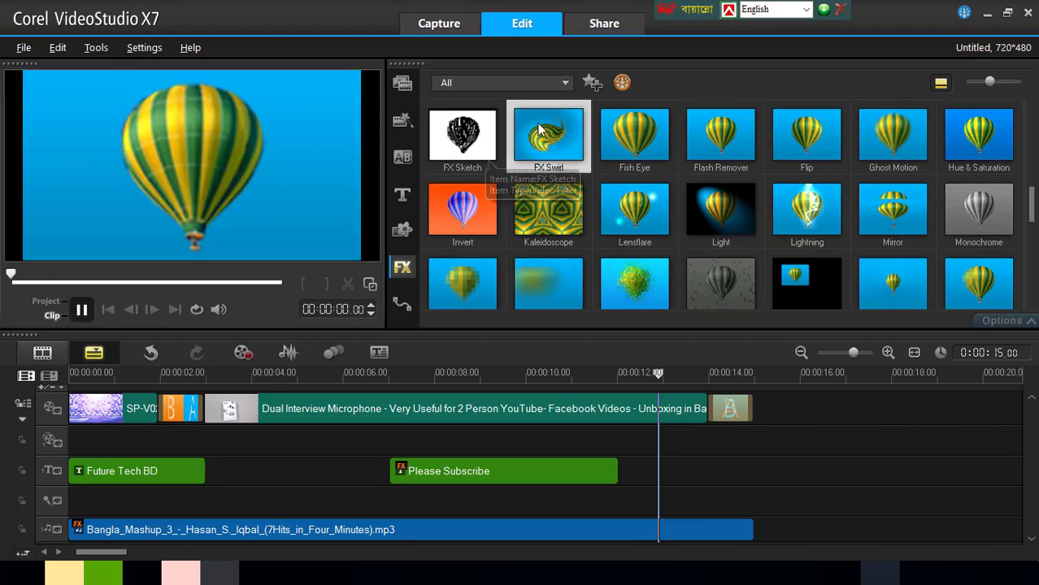
pyautogui.scroll(-5, 680, 213)
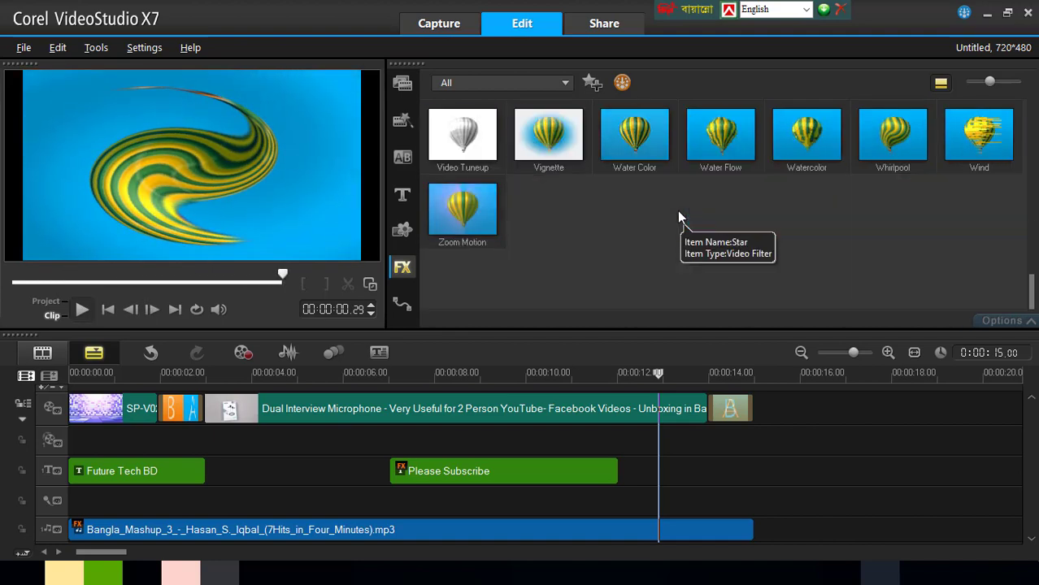
# Show only the 2D Mapping video filters and preview the Cropping filter.
pyautogui.click(565, 82)
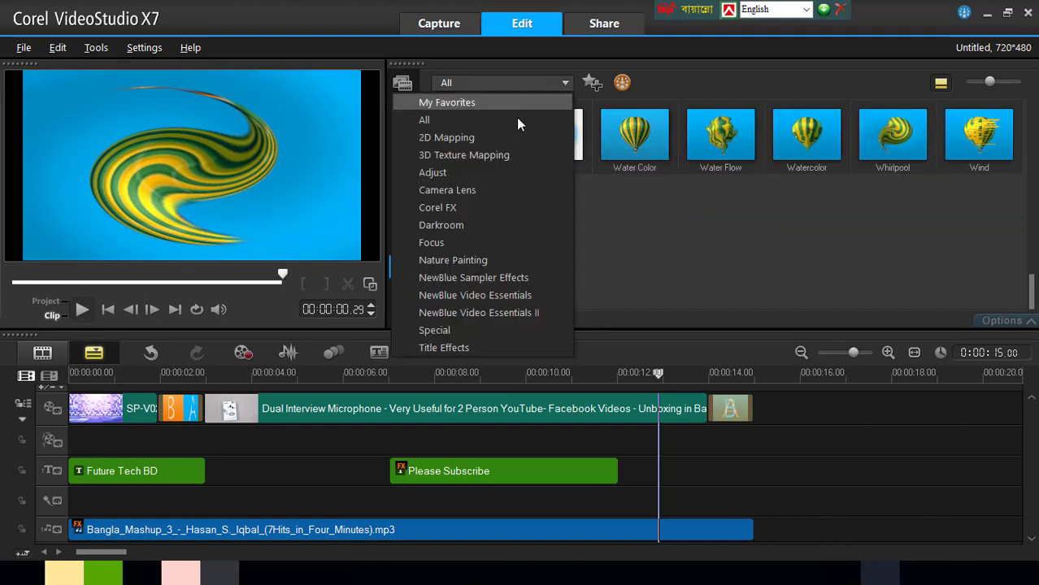
pyautogui.click(441, 136)
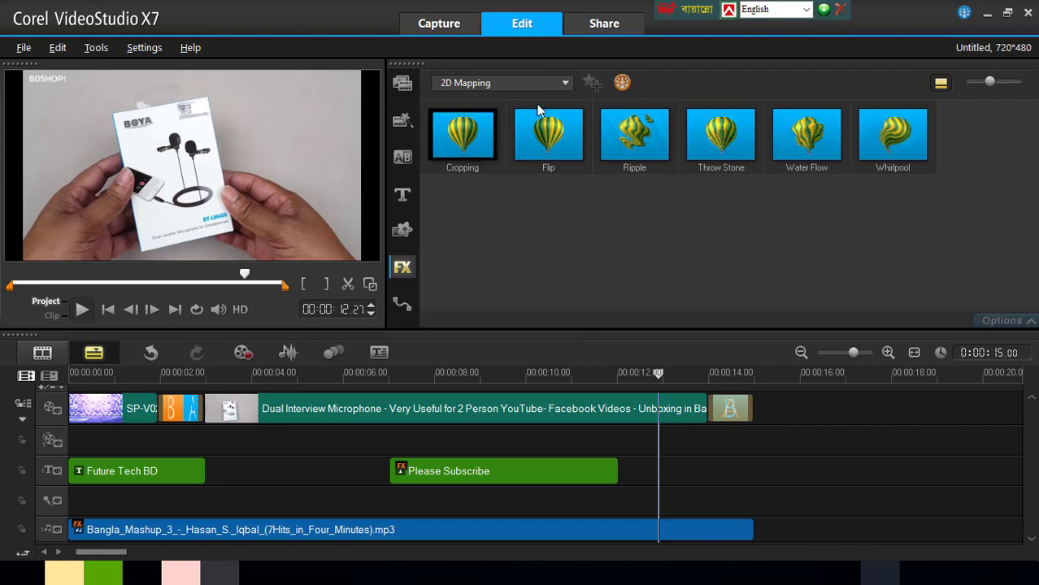
pyautogui.click(486, 140)
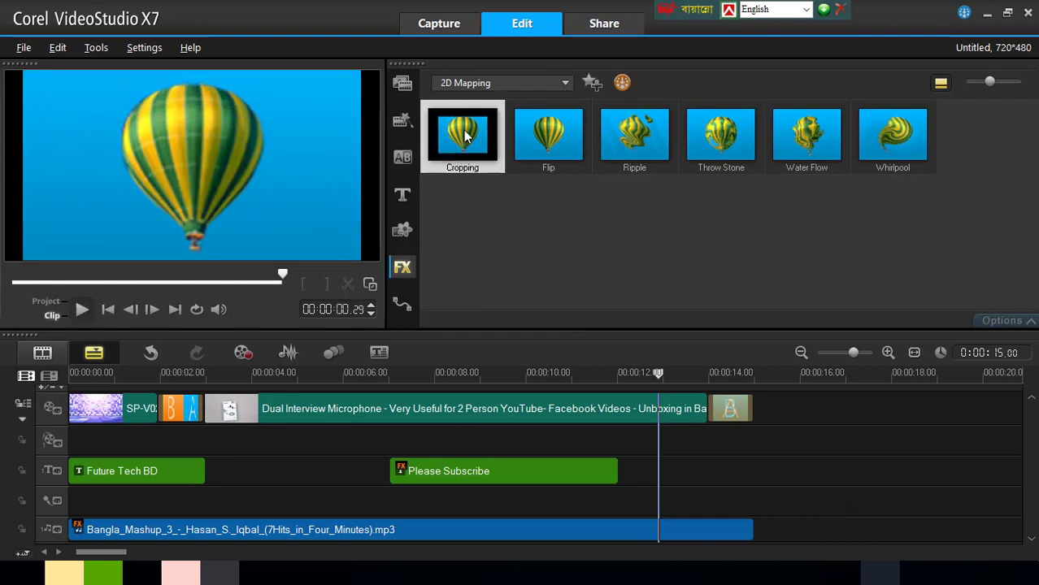
# Apply the Cropping filter to the first clip on the video track and play the clip and the project from the start to check it.
pyautogui.moveTo(100, 397); pyautogui.dragTo(101, 399)
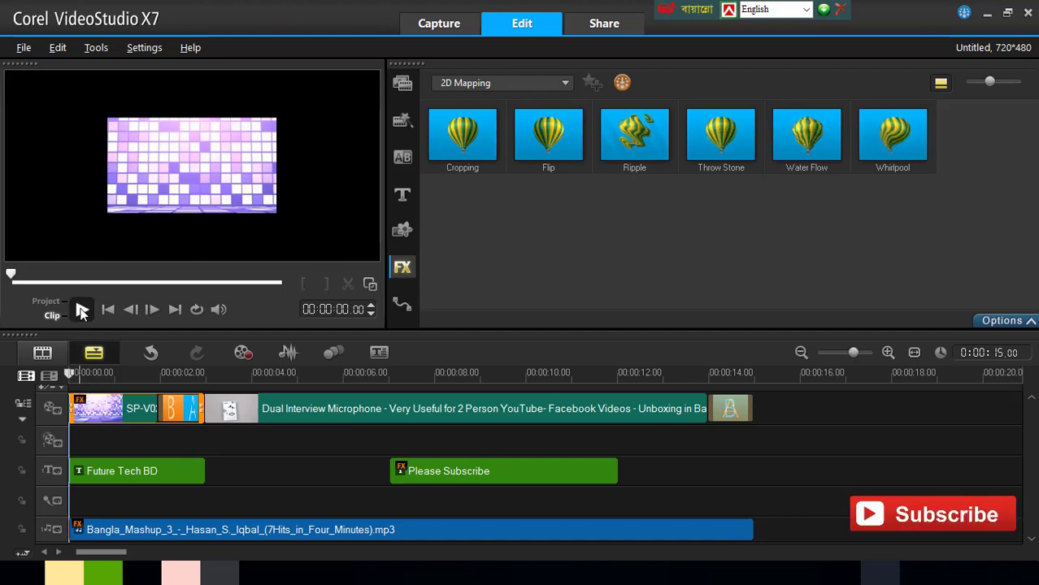
pyautogui.click(82, 312)
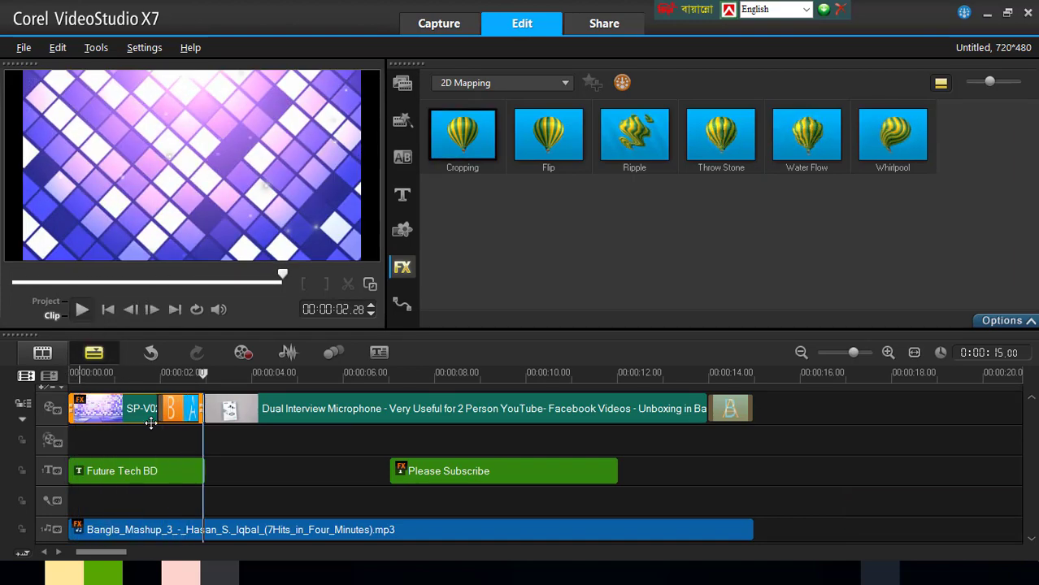
pyautogui.click(157, 443)
pyautogui.moveTo(163, 374); pyautogui.dragTo(69, 374)
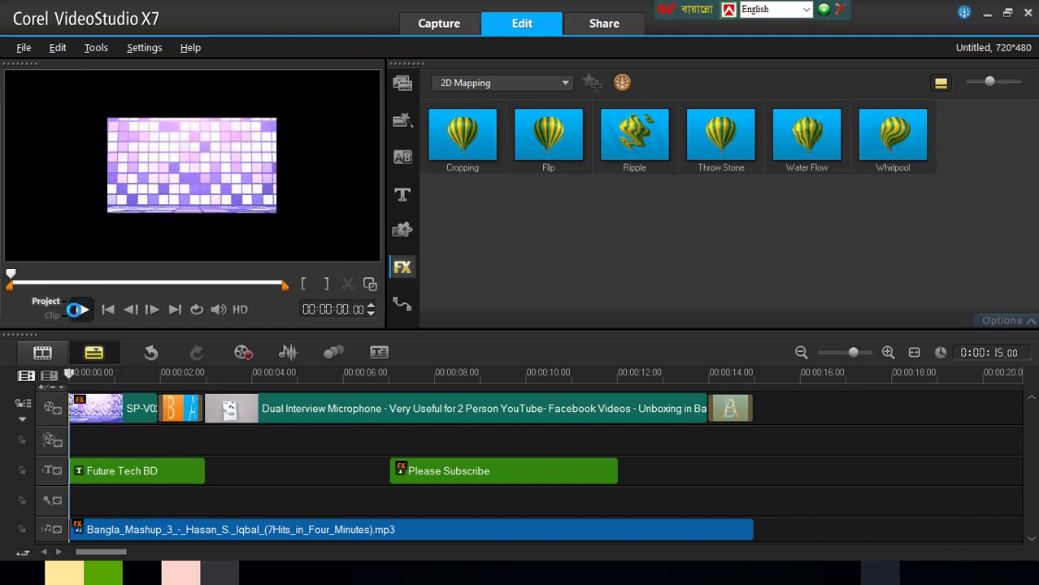
pyautogui.click(78, 309)
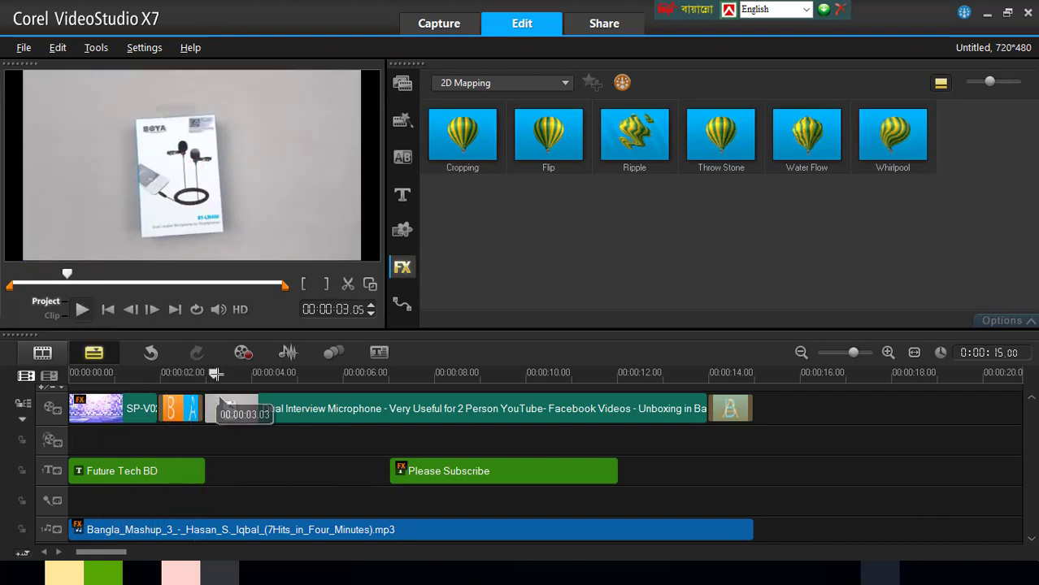
# Split the Dual Interview Microphone clip on the video track at 00:00:04.16.
pyautogui.moveTo(211, 373); pyautogui.dragTo(276, 375)
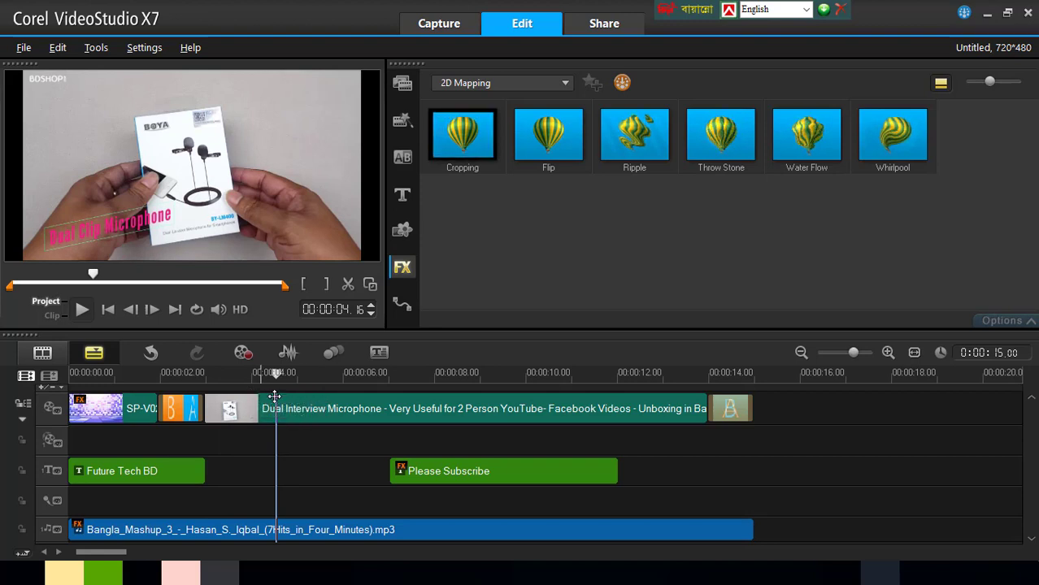
pyautogui.click(258, 406)
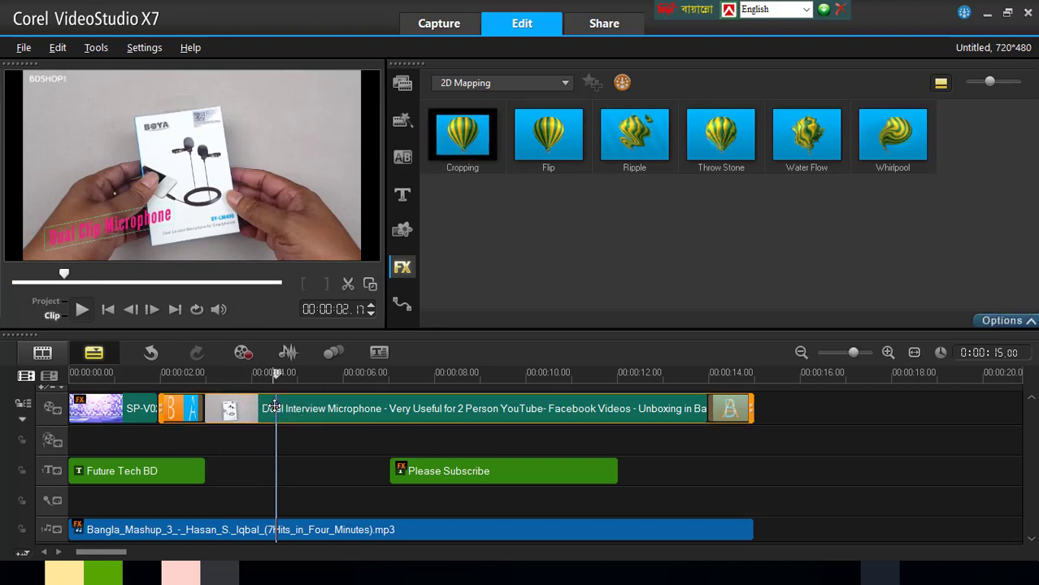
pyautogui.doubleClick(319, 412)
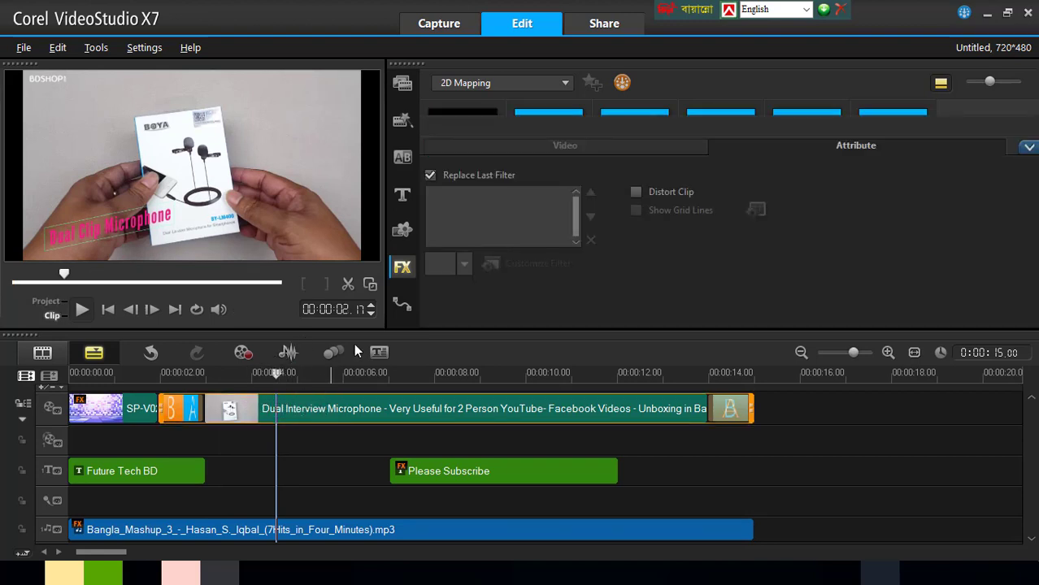
pyautogui.click(348, 286)
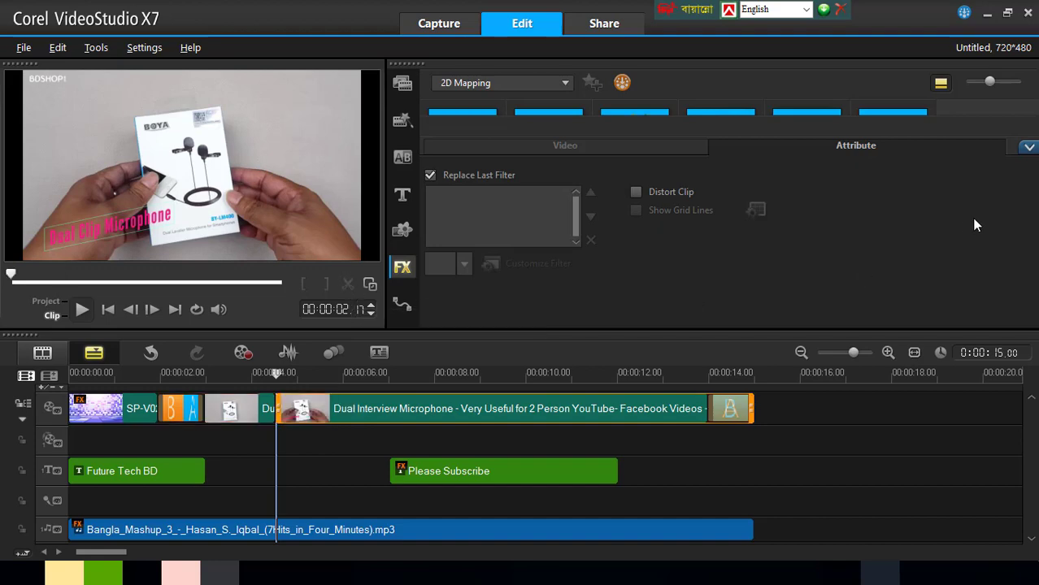
pyautogui.click(1028, 150)
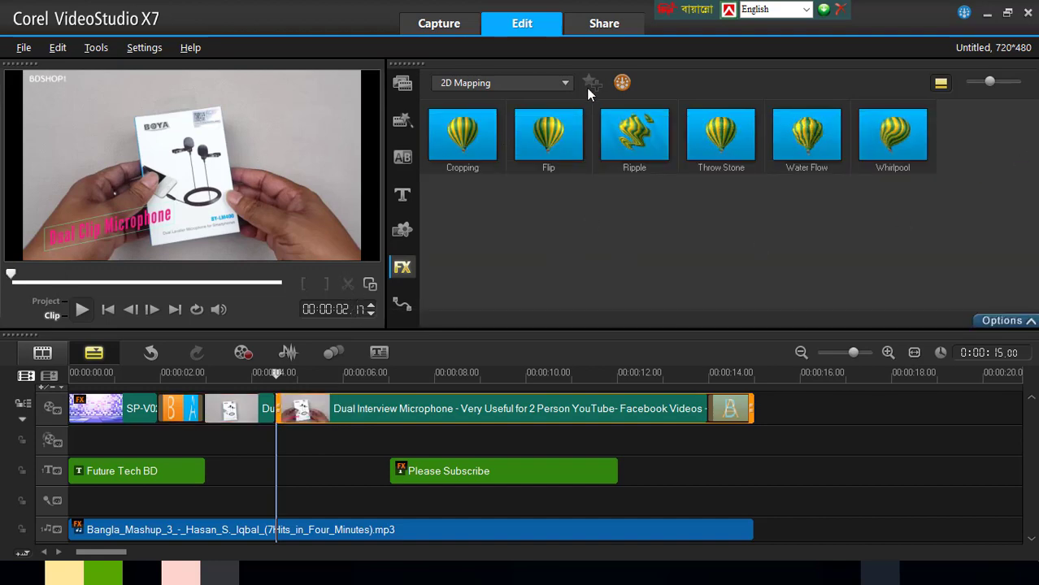
# Show all video filters and preview the Monochrome and Old Film filters.
pyautogui.click(565, 82)
pyautogui.click(471, 116)
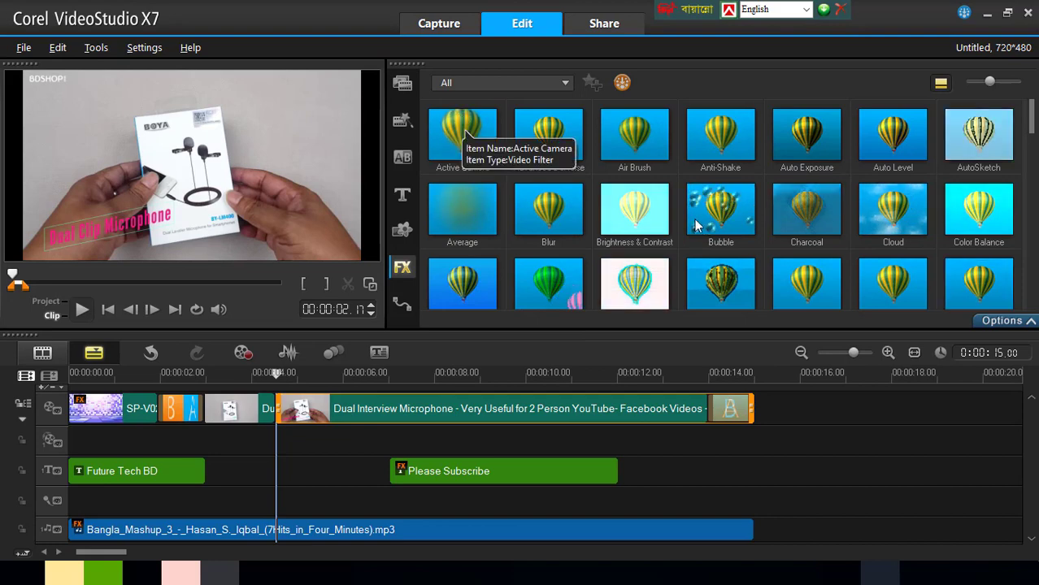
pyautogui.scroll(-5, 961, 215)
pyautogui.click(957, 216)
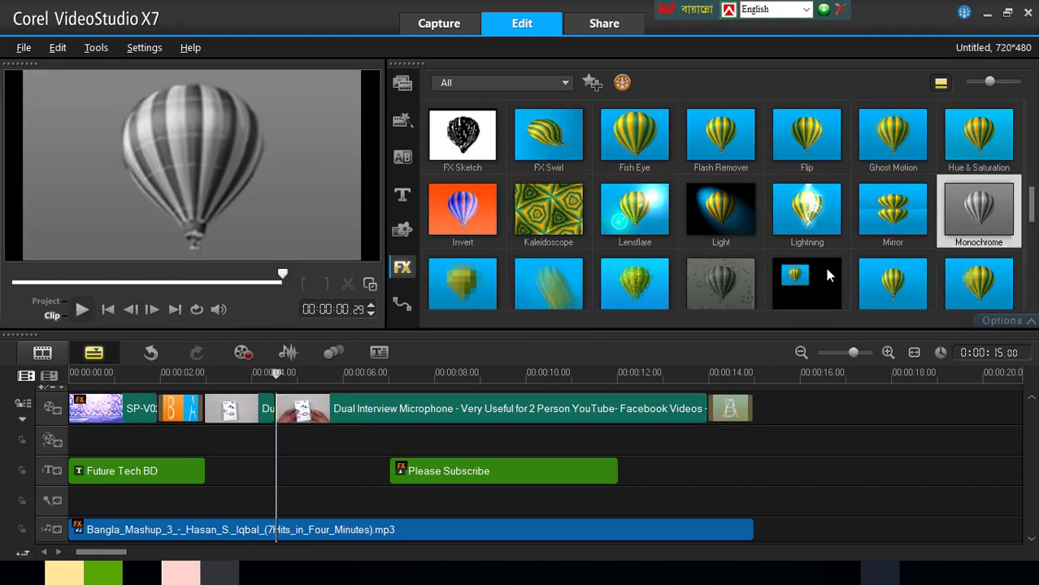
pyautogui.click(720, 283)
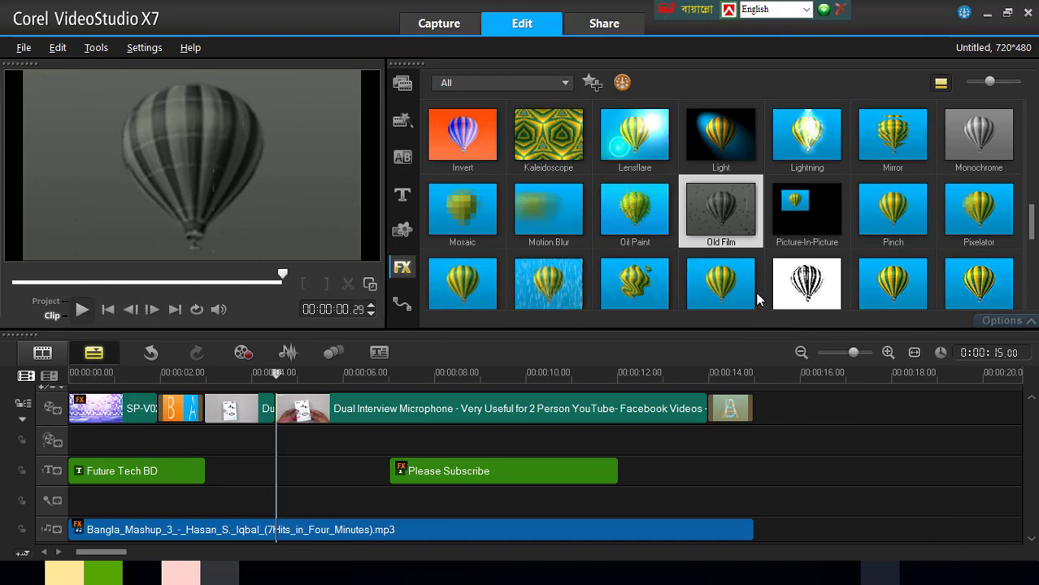
pyautogui.click(979, 145)
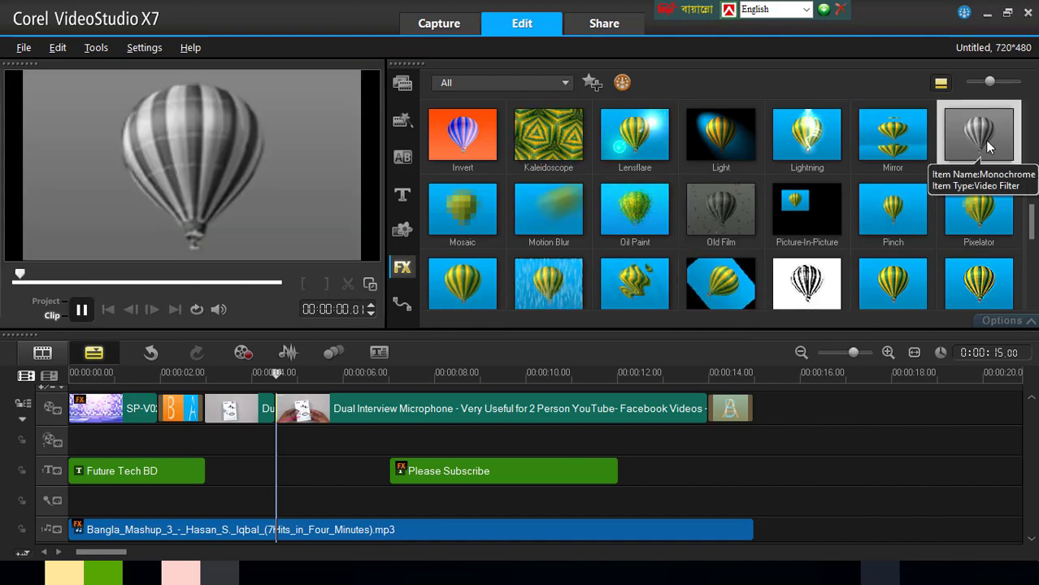
pyautogui.click(729, 213)
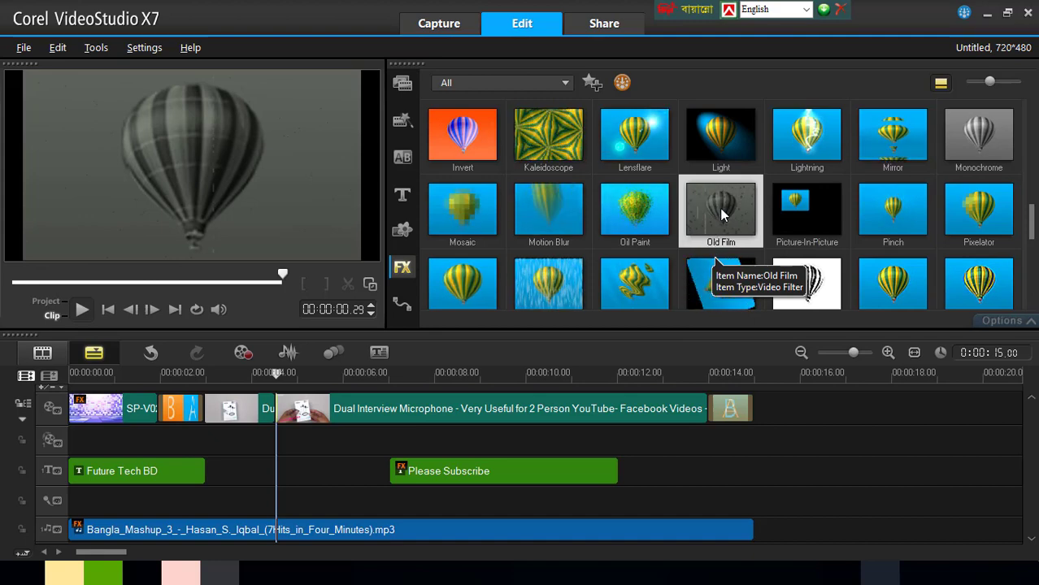
# Apply the Old Film filter to the first part of the split microphone clip and scrub across the cut to compare both parts.
pyautogui.moveTo(721, 214); pyautogui.dragTo(241, 414)
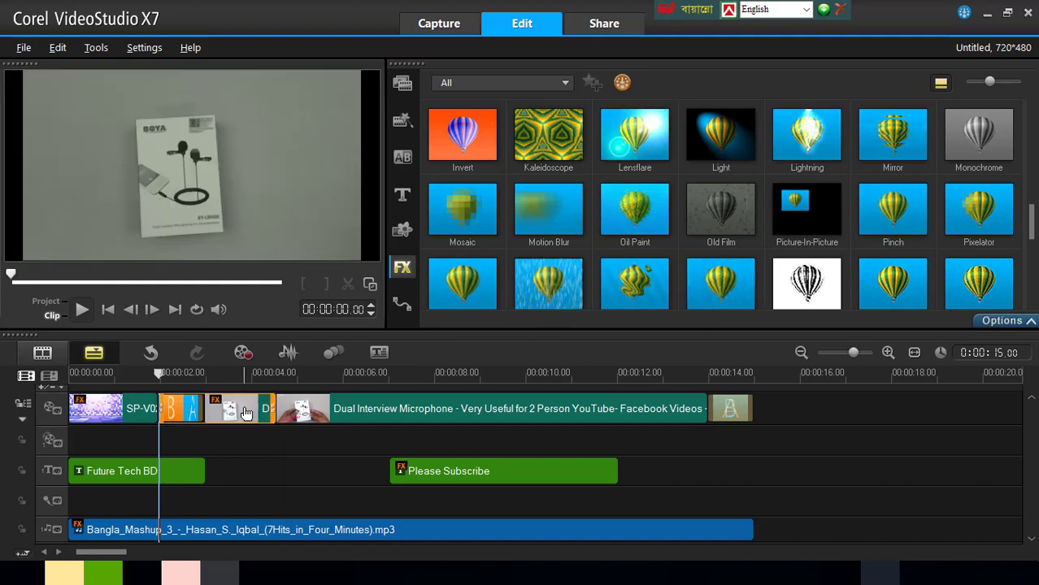
pyautogui.moveTo(158, 372); pyautogui.dragTo(258, 393)
pyautogui.moveTo(262, 395); pyautogui.dragTo(301, 396)
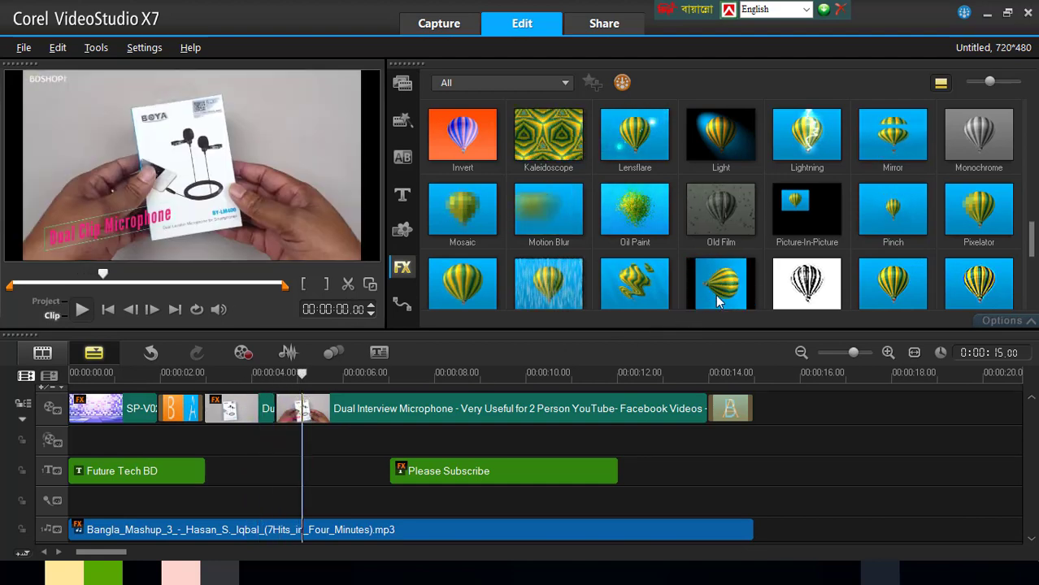
# Preview the Rotate, Video Pan and Zoom, Rain, Motion Blur and Picture-In-Picture video filters.
pyautogui.click(708, 297)
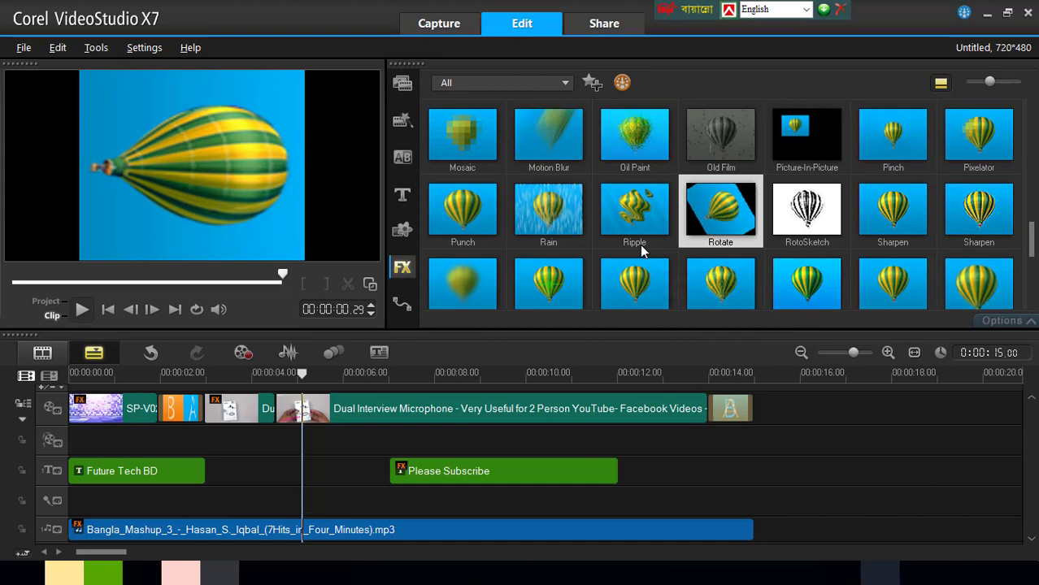
pyautogui.click(962, 283)
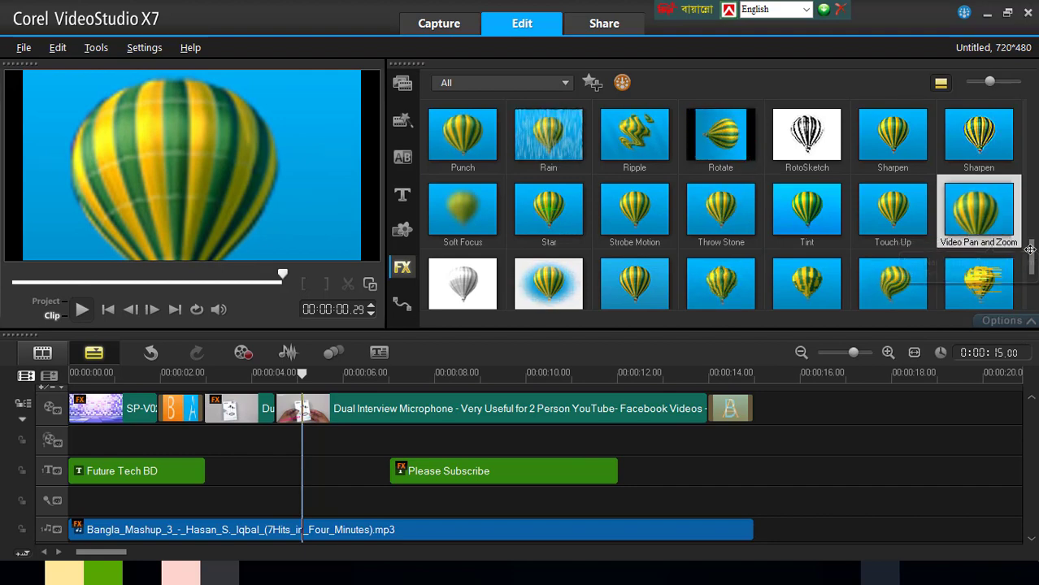
pyautogui.moveTo(1030, 254); pyautogui.dragTo(1032, 232)
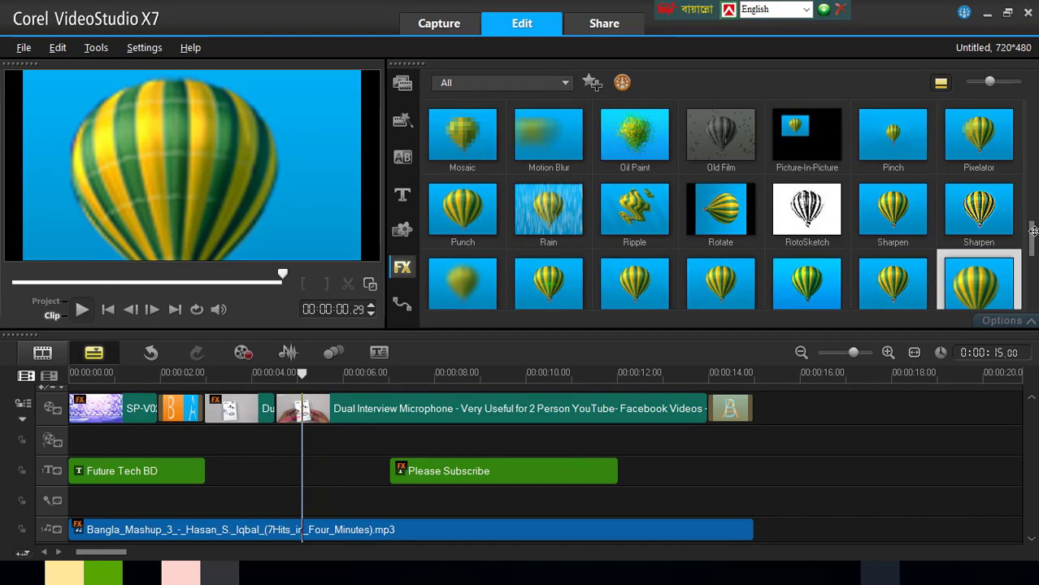
pyautogui.click(549, 207)
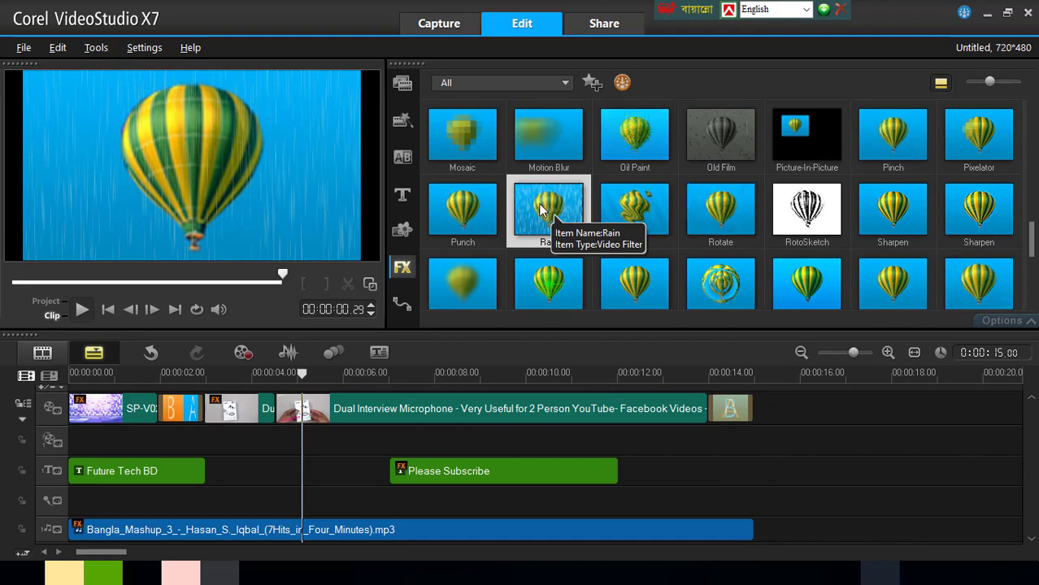
pyautogui.click(544, 133)
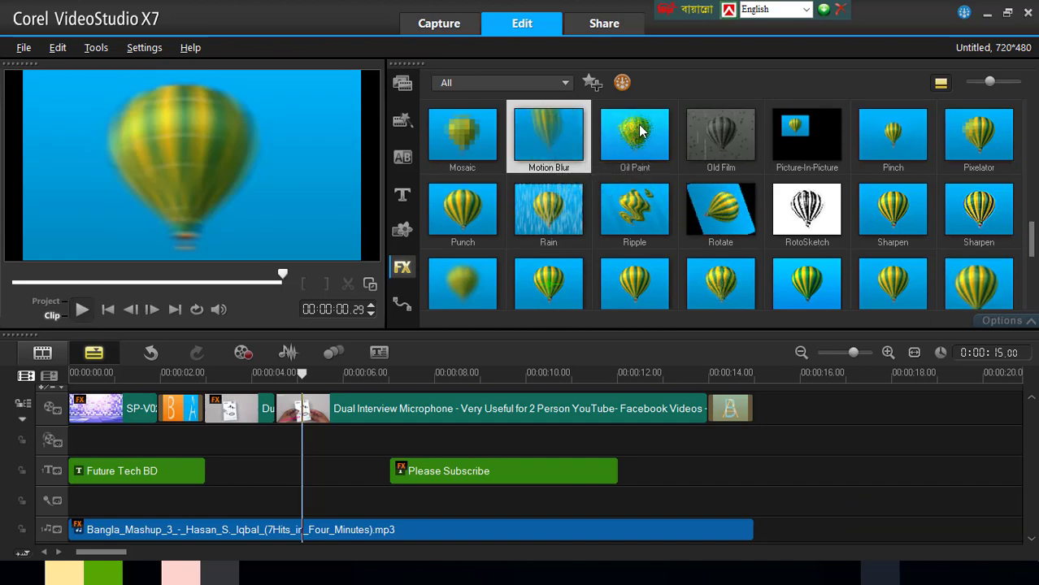
pyautogui.click(799, 146)
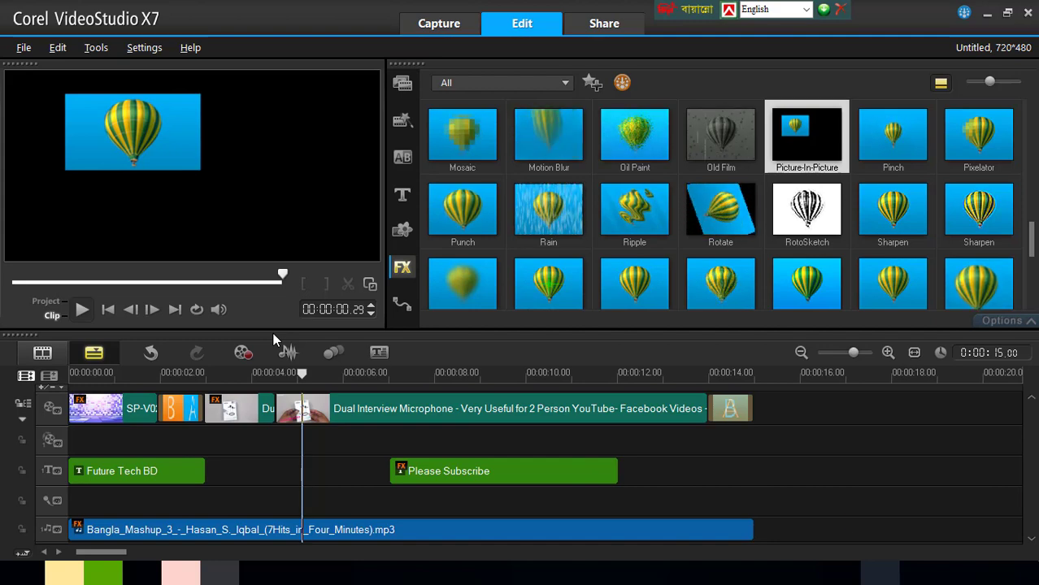
# Look through the title, transition and instant project libraries, and preview the Beginning templates IP-01 and IP-02, playing IP-01.
pyautogui.click(401, 195)
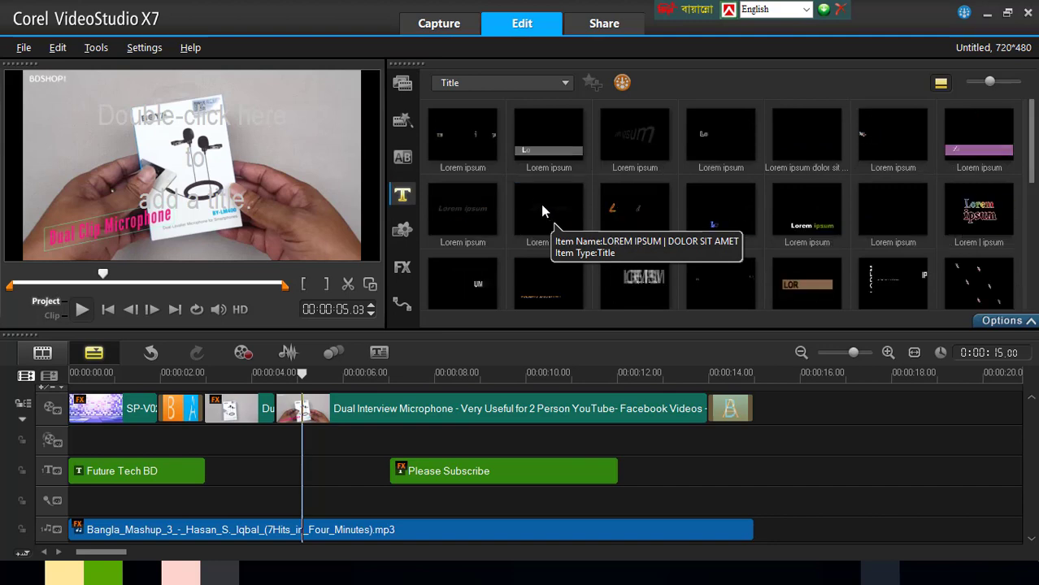
pyautogui.click(403, 157)
pyautogui.click(398, 120)
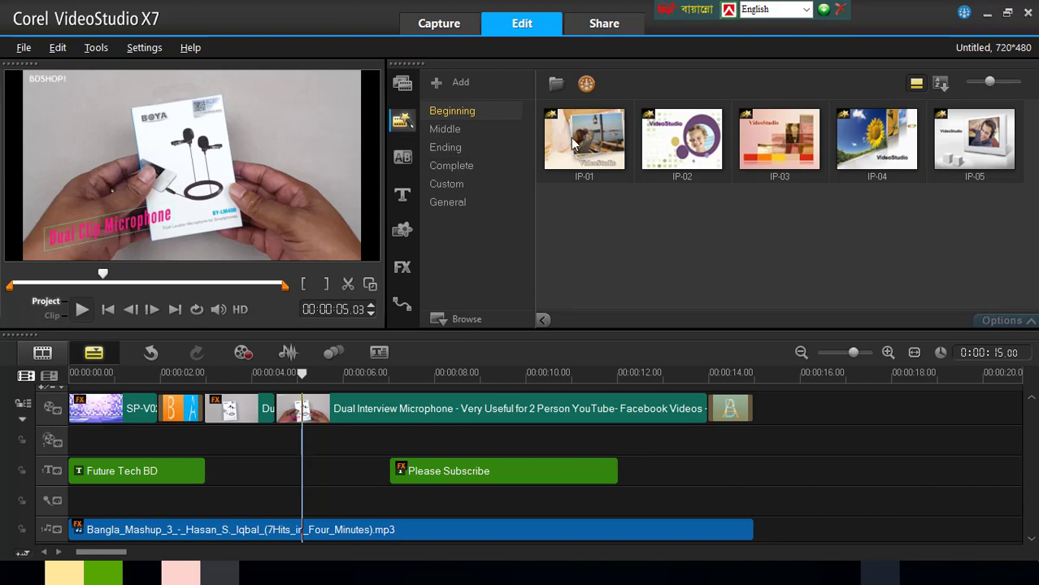
pyautogui.click(572, 141)
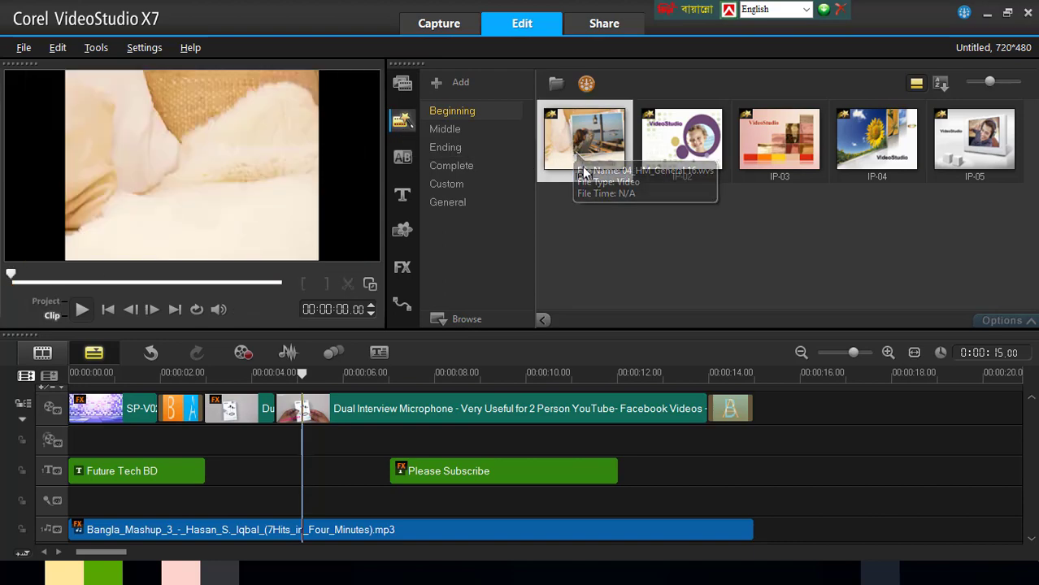
pyautogui.click(663, 148)
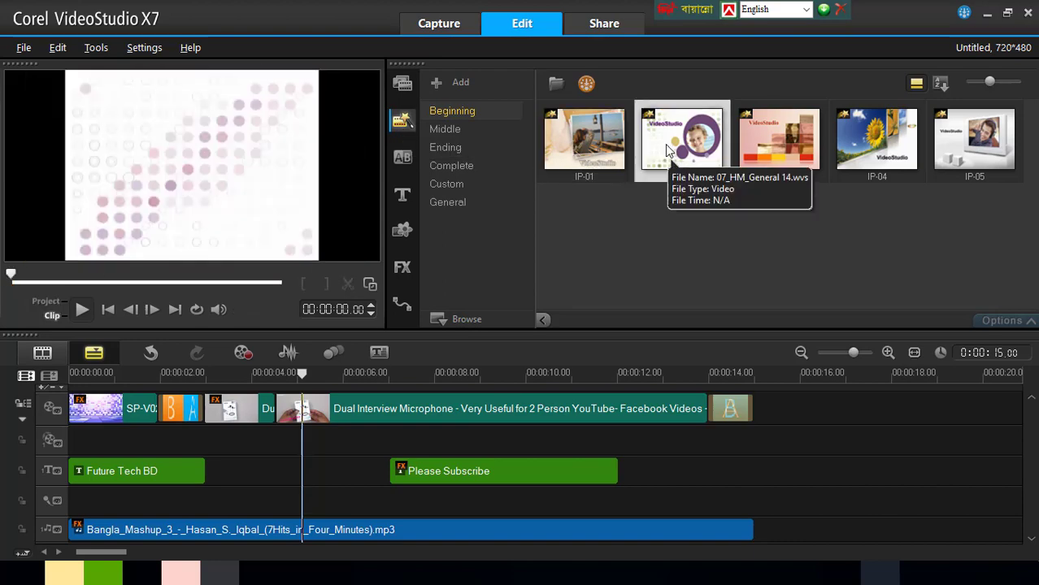
pyautogui.click(600, 146)
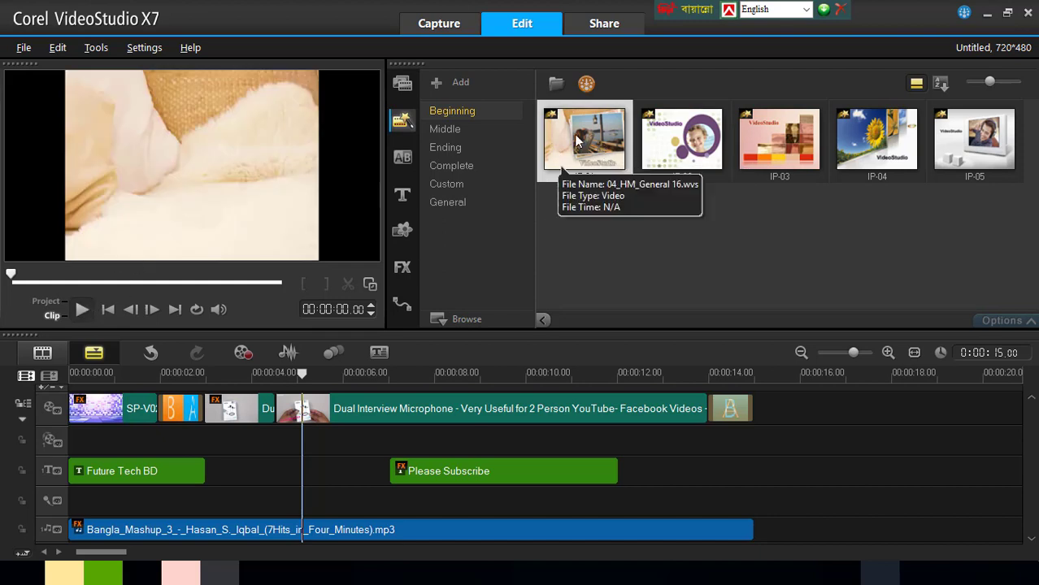
pyautogui.click(84, 309)
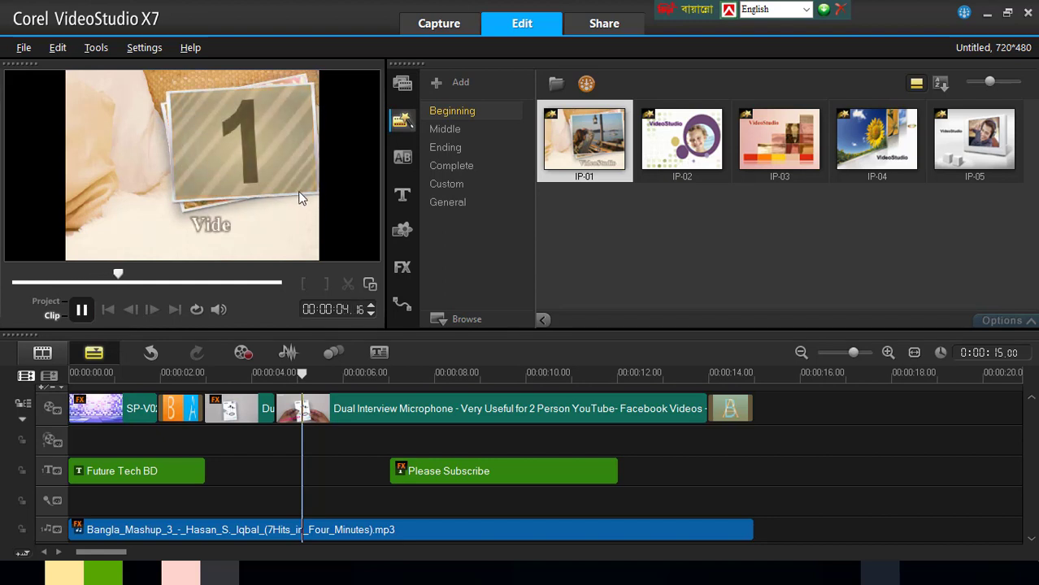
pyautogui.click(82, 312)
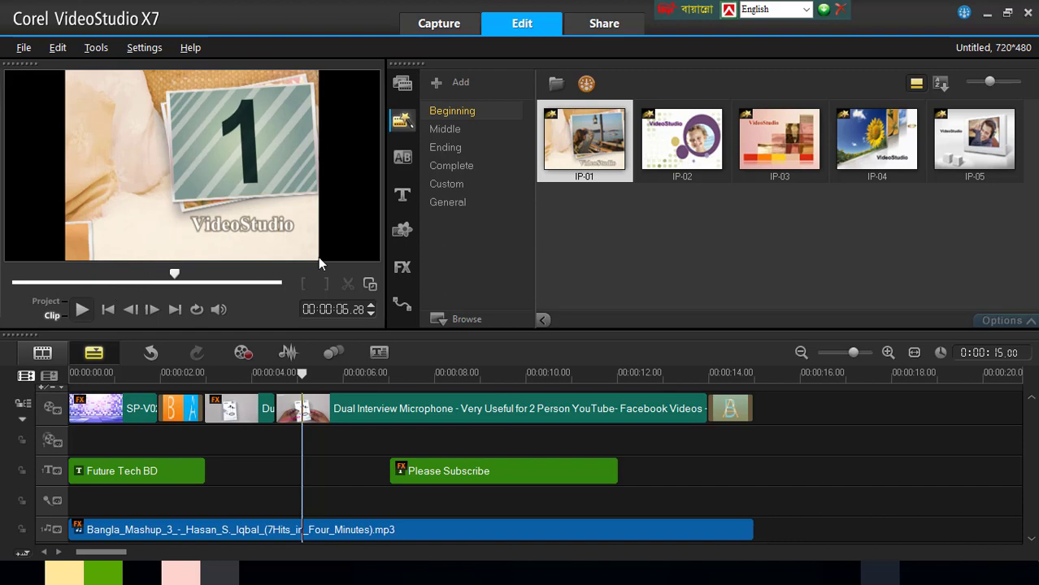
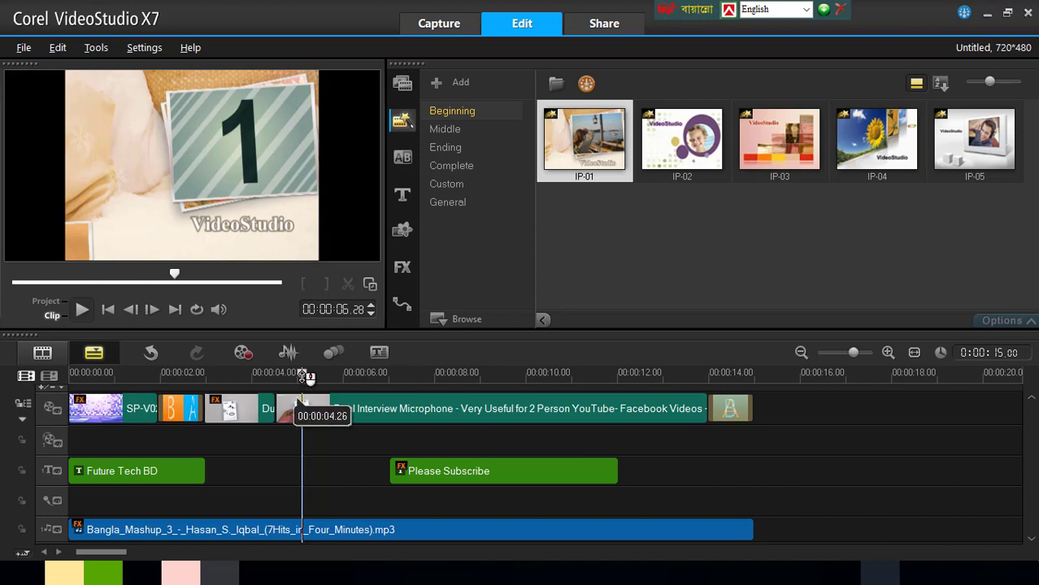
# Scrub the project to about the 8-second mark and open the Screen Capture tool.
pyautogui.moveTo(305, 376); pyautogui.dragTo(441, 402)
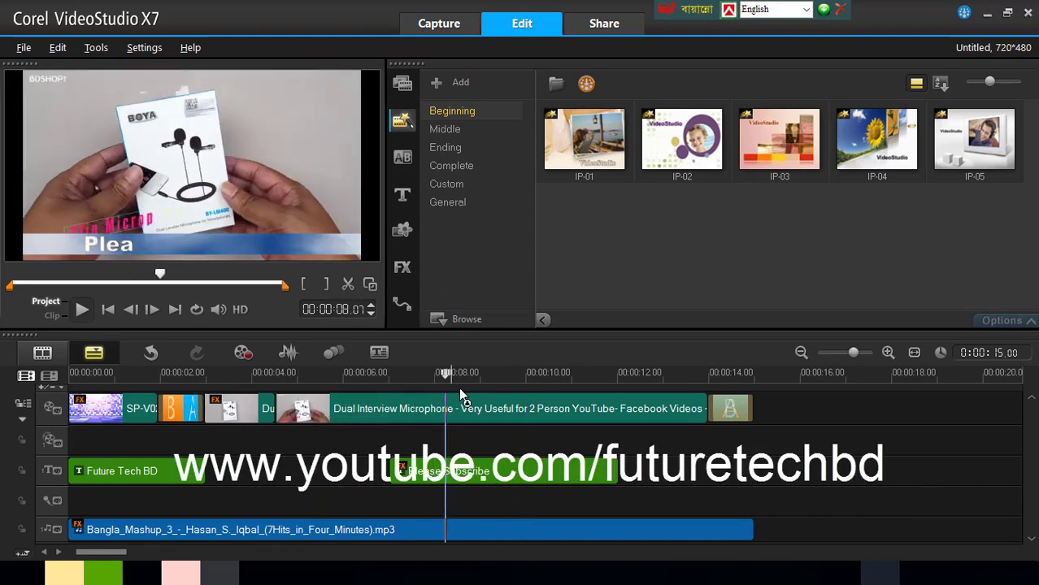
pyautogui.click(440, 26)
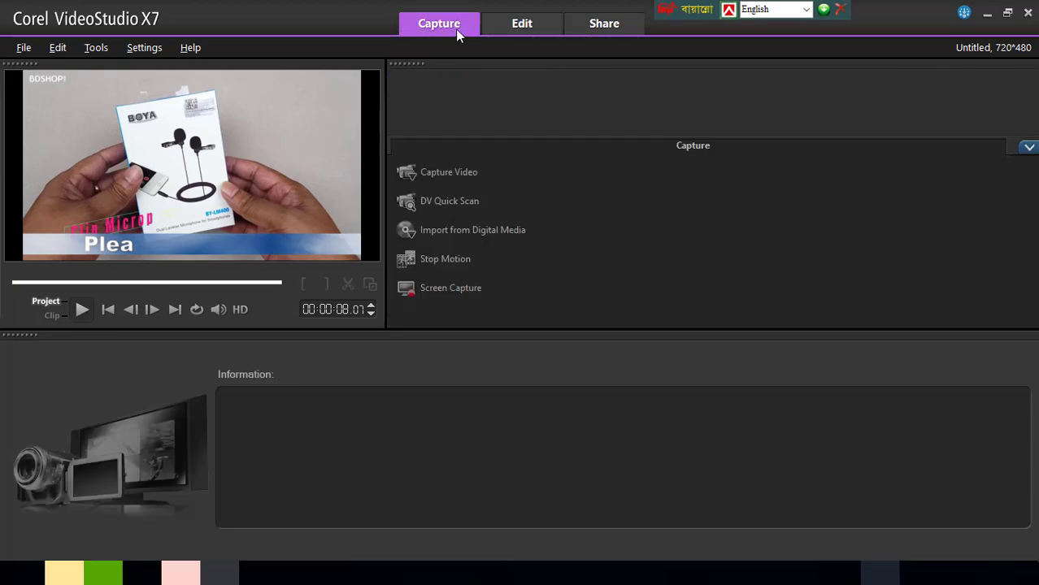
pyautogui.click(438, 291)
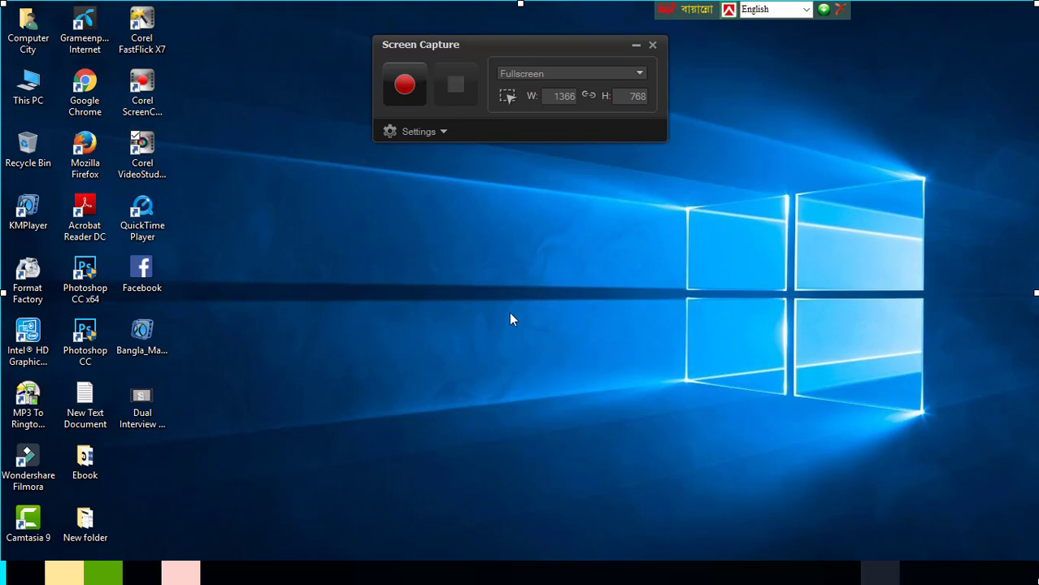
# Start a full-screen recording with Screen Capture and continue despite the stop shortcut conflict.
pyautogui.rightClick(292, 156)
pyautogui.click(324, 203)
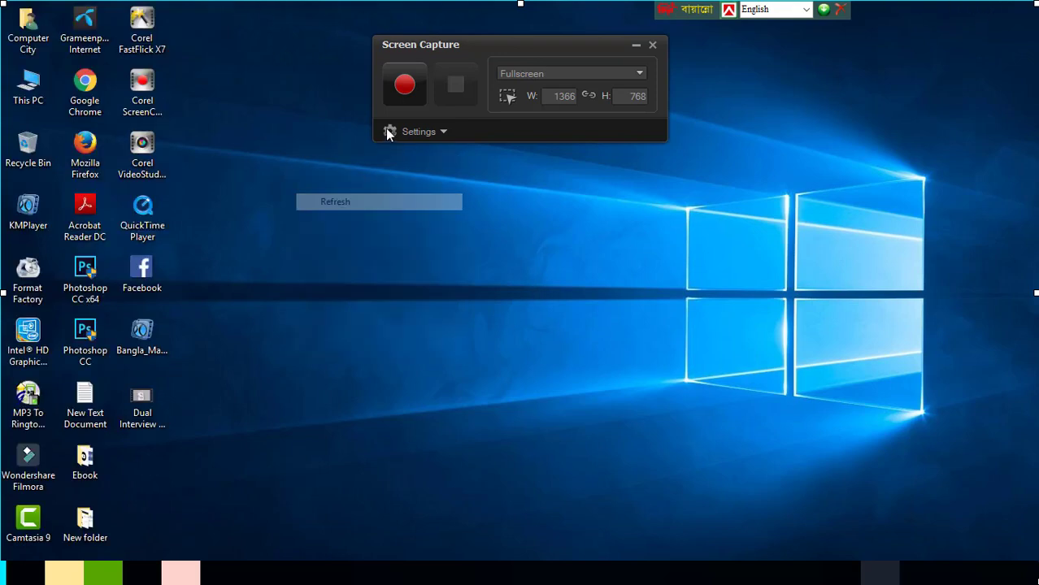
pyautogui.click(392, 91)
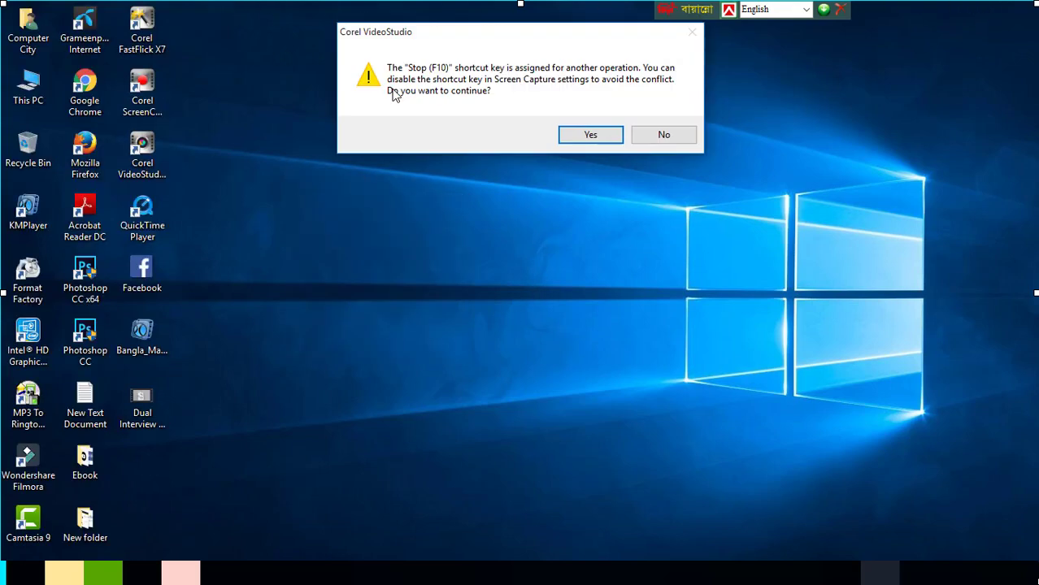
pyautogui.click(591, 136)
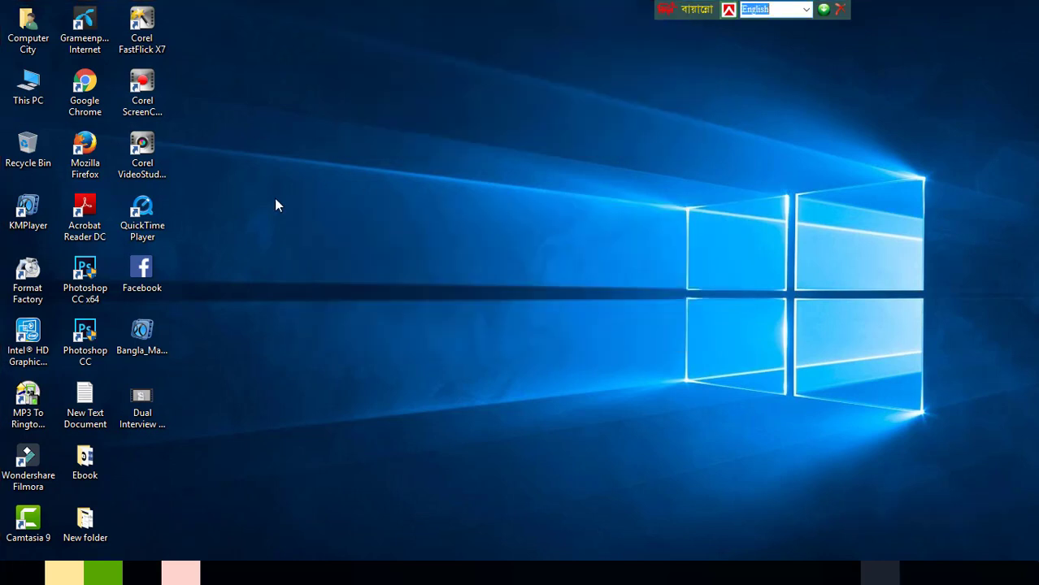
# While recording, refresh the desktop, open the Dual Interview Microphone video in KMPlayer, skip forward to about 2:19 and pause it.
pyautogui.rightClick(257, 150)
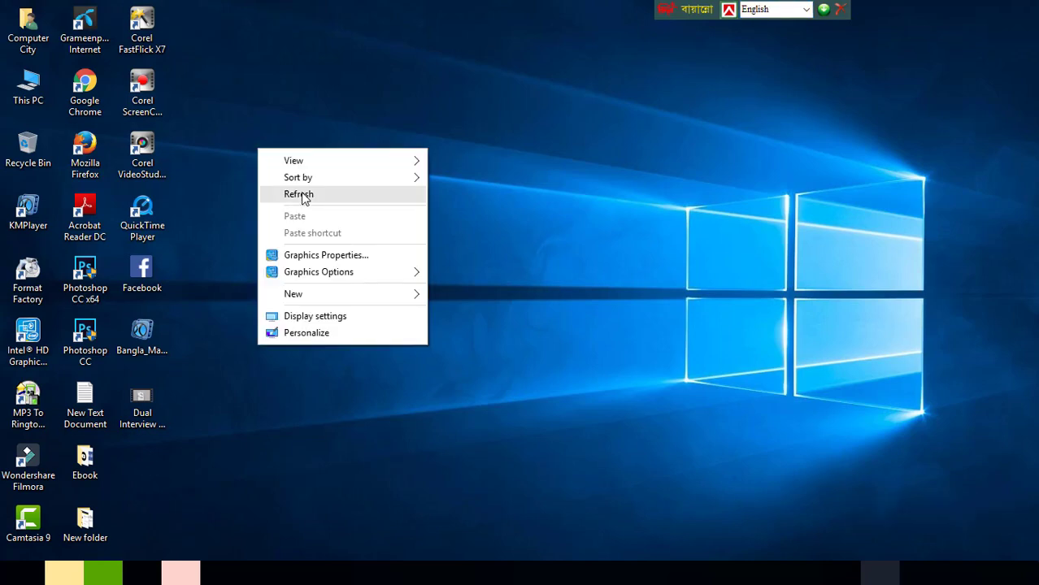
pyautogui.click(303, 196)
pyautogui.rightClick(288, 150)
pyautogui.click(308, 193)
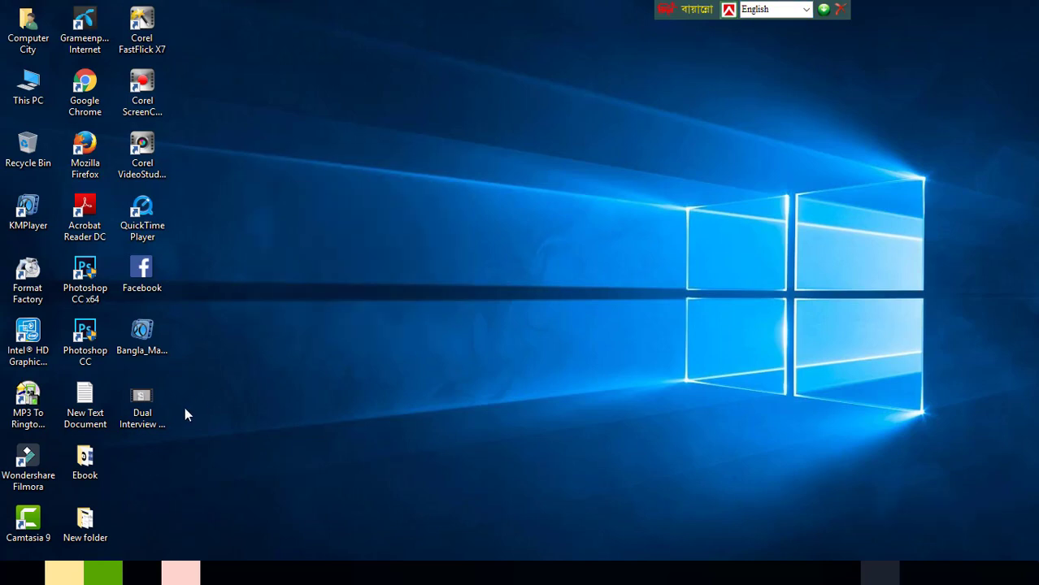
pyautogui.doubleClick(141, 404)
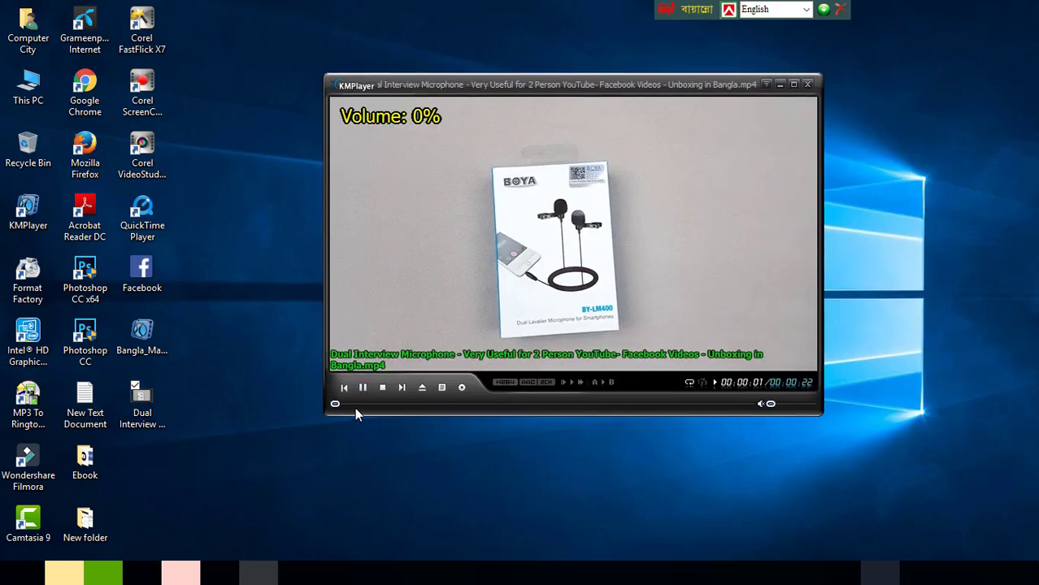
pyautogui.click(356, 404)
pyautogui.moveTo(410, 404); pyautogui.dragTo(466, 404)
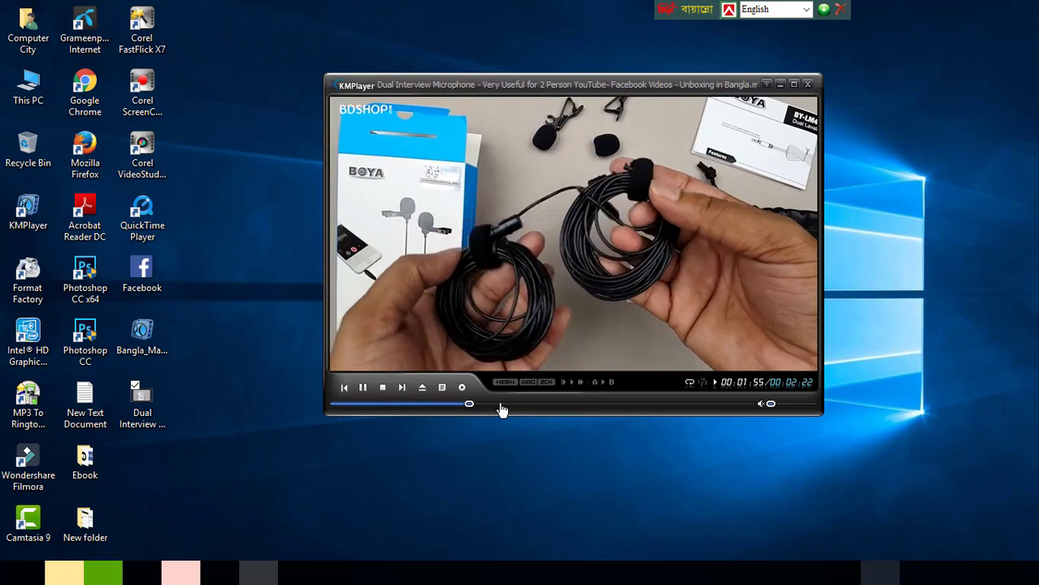
pyautogui.click(500, 403)
pyautogui.click(362, 389)
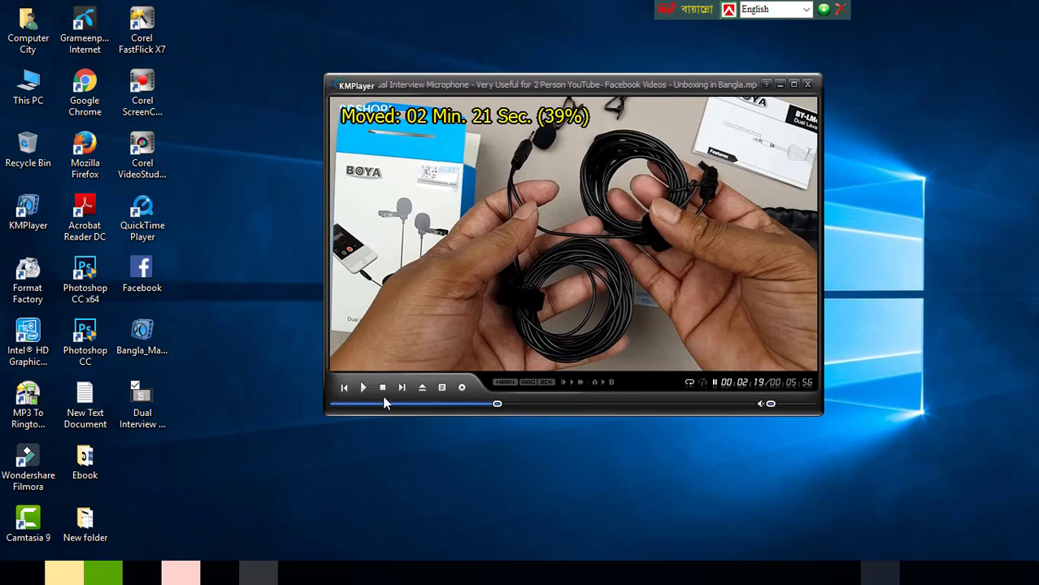
# Stop the screen recording, close Screen Capture and return to the full media library in the Edit workspace.
pyautogui.press('F11')
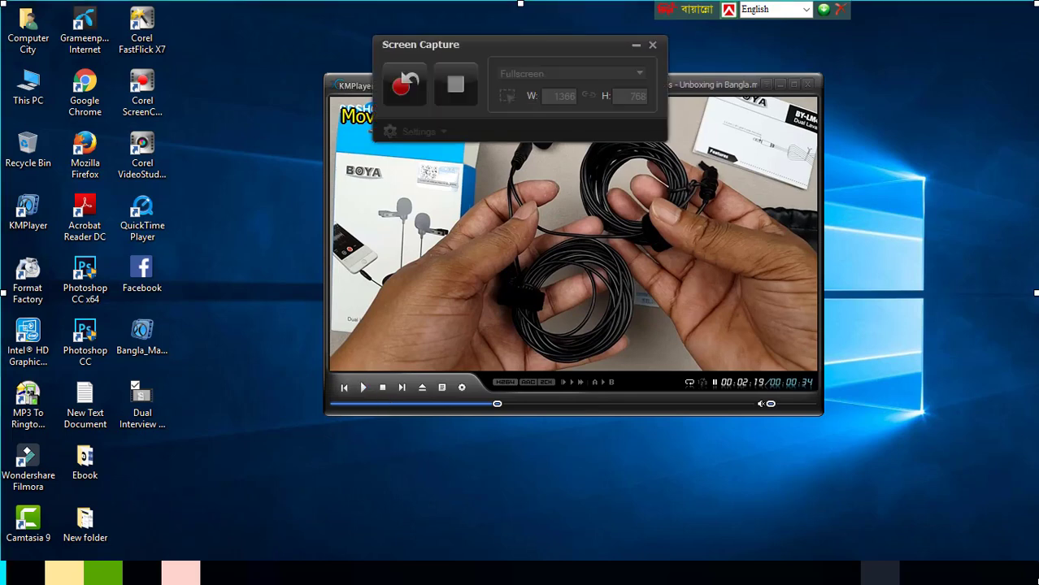
pyautogui.click(445, 83)
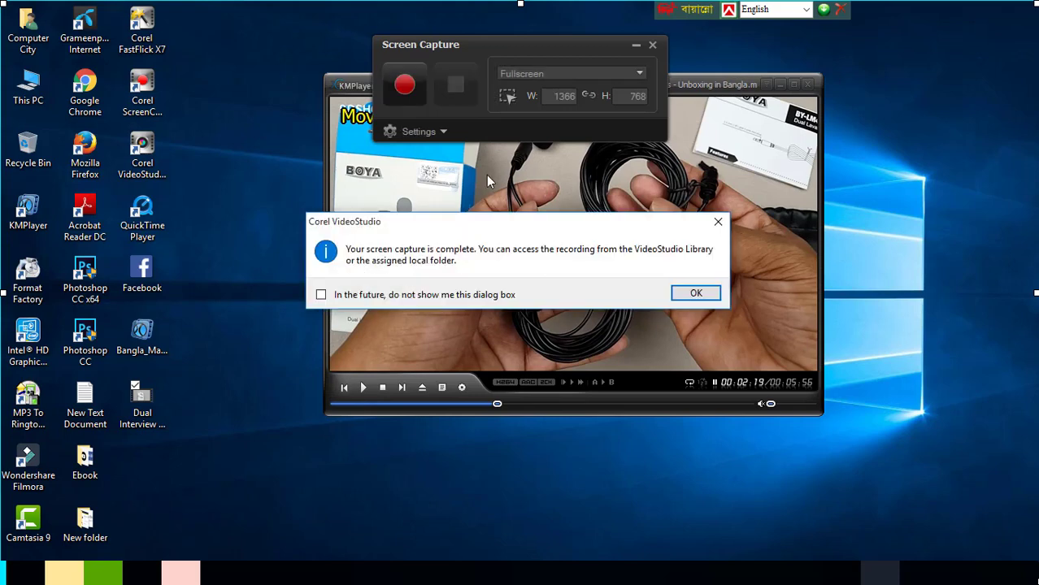
pyautogui.click(695, 294)
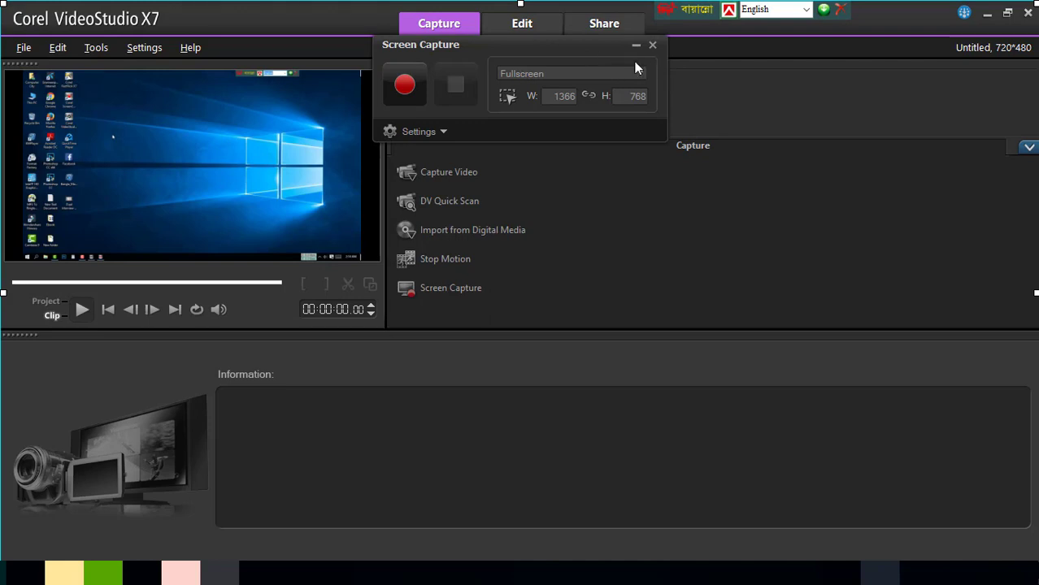
pyautogui.click(651, 46)
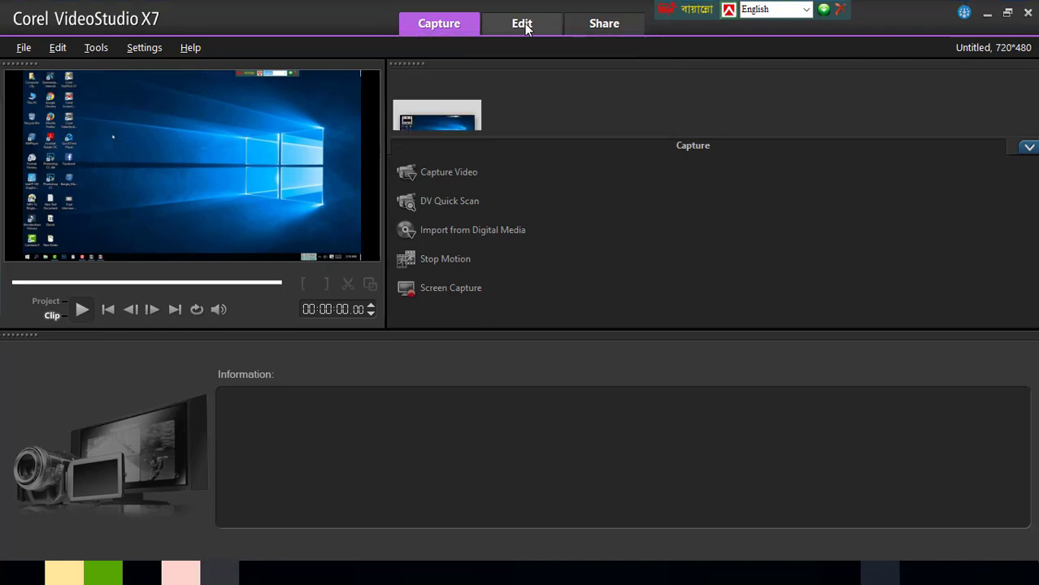
pyautogui.click(523, 25)
pyautogui.click(1029, 147)
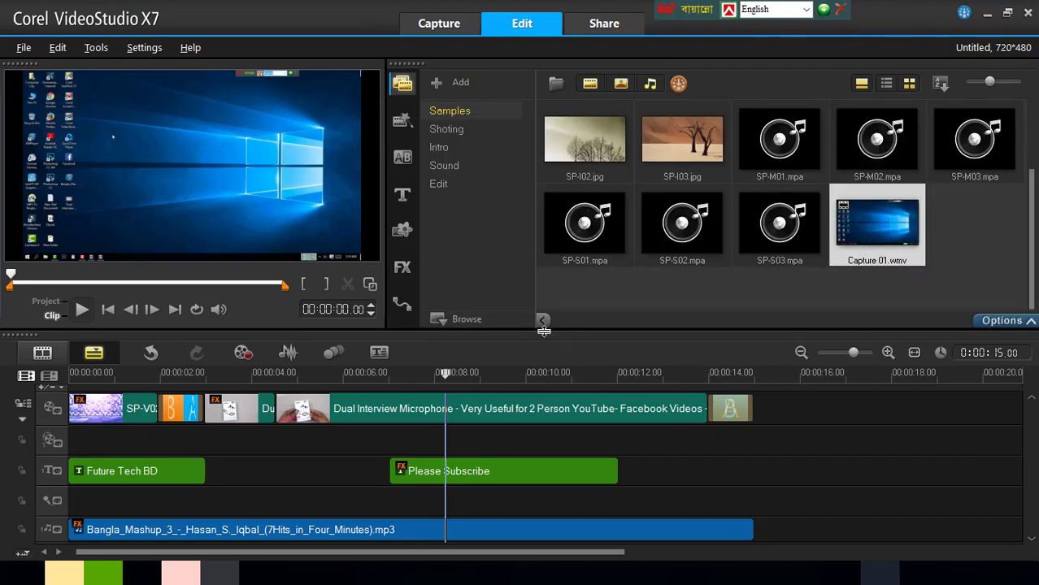
# Add Capture 01.wmv at the end of the video track and play it to about the 16-second mark.
pyautogui.moveTo(825, 386); pyautogui.dragTo(699, 411)
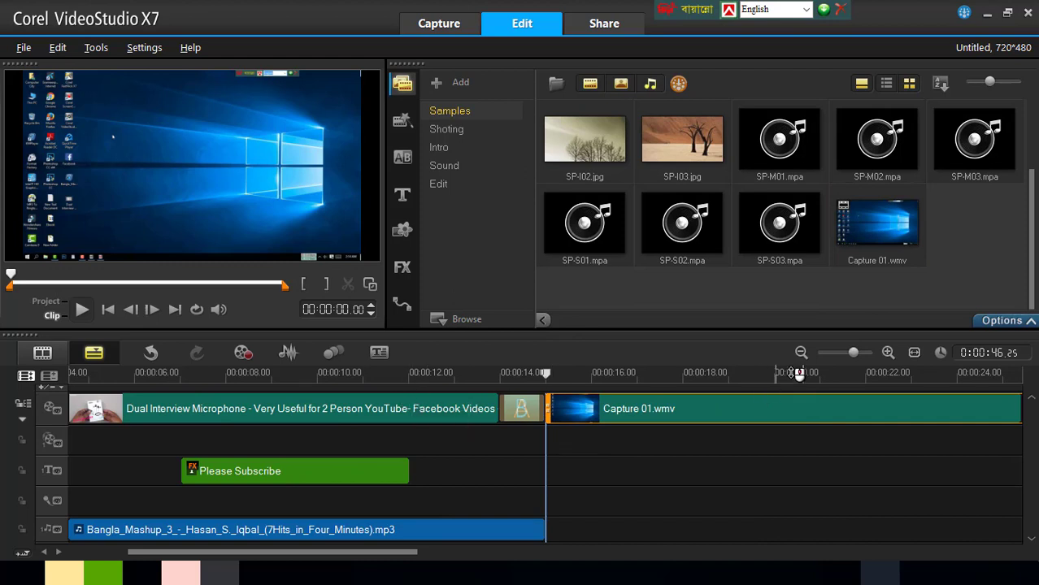
pyautogui.click(800, 351)
pyautogui.click(800, 352)
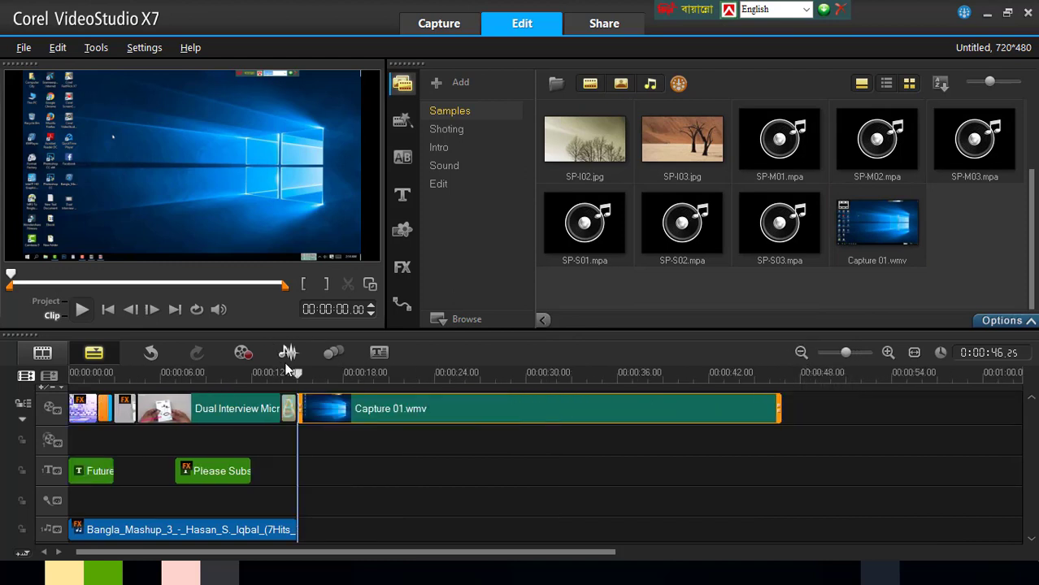
pyautogui.click(80, 310)
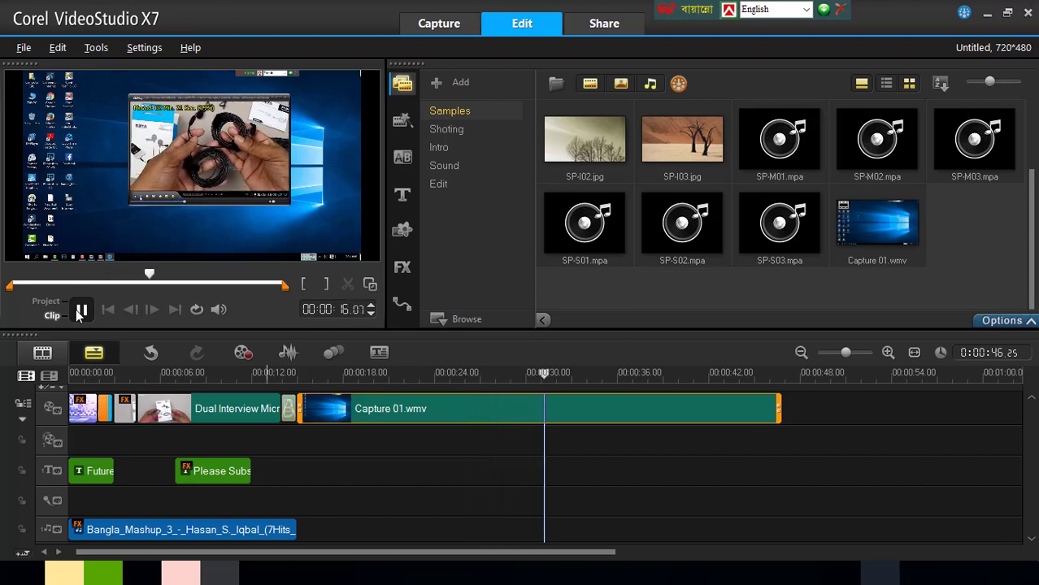
pyautogui.click(81, 308)
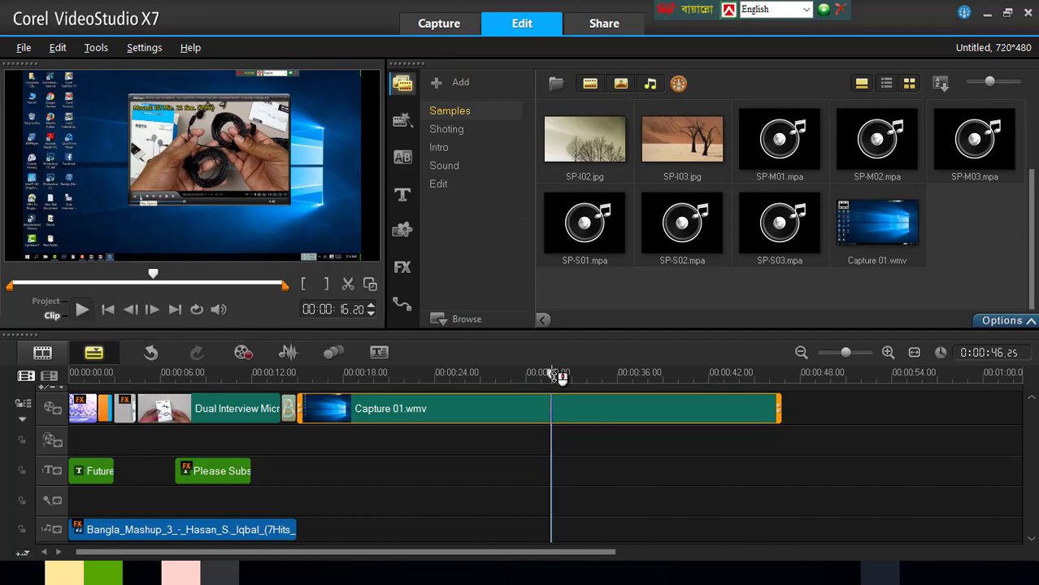
# Scrub through the microphone clip and the screen capture, and delete the Capture 01.wmv clip from the video track.
pyautogui.moveTo(559, 375); pyautogui.dragTo(228, 374)
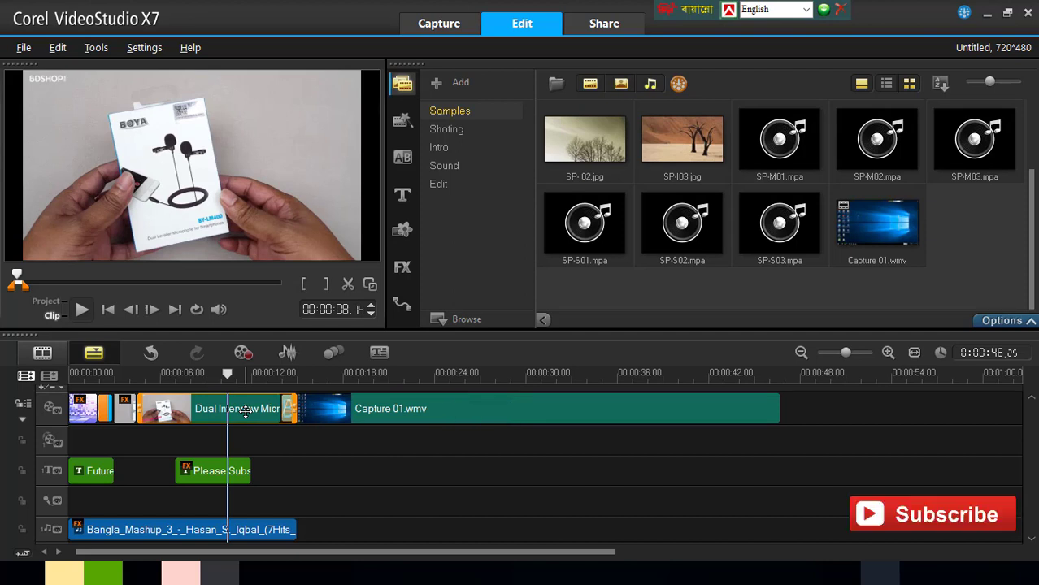
pyautogui.moveTo(230, 376); pyautogui.dragTo(504, 392)
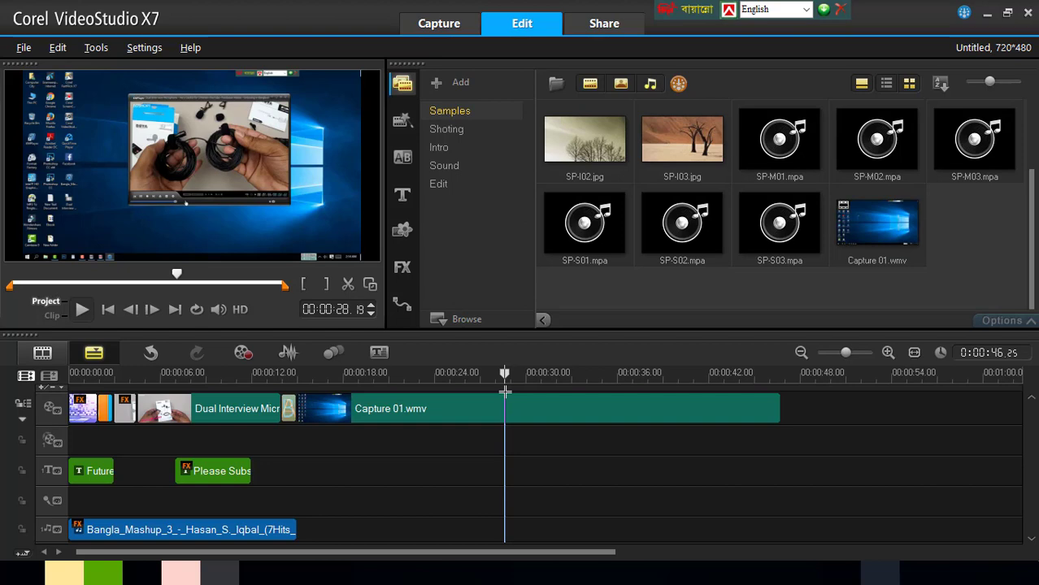
pyautogui.click(454, 408)
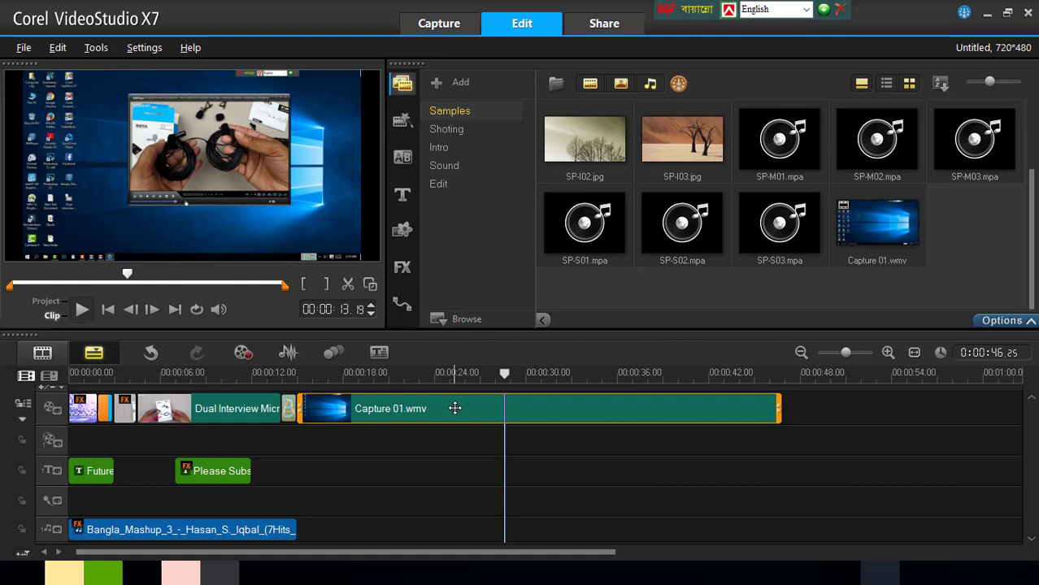
pyautogui.rightClick(454, 408)
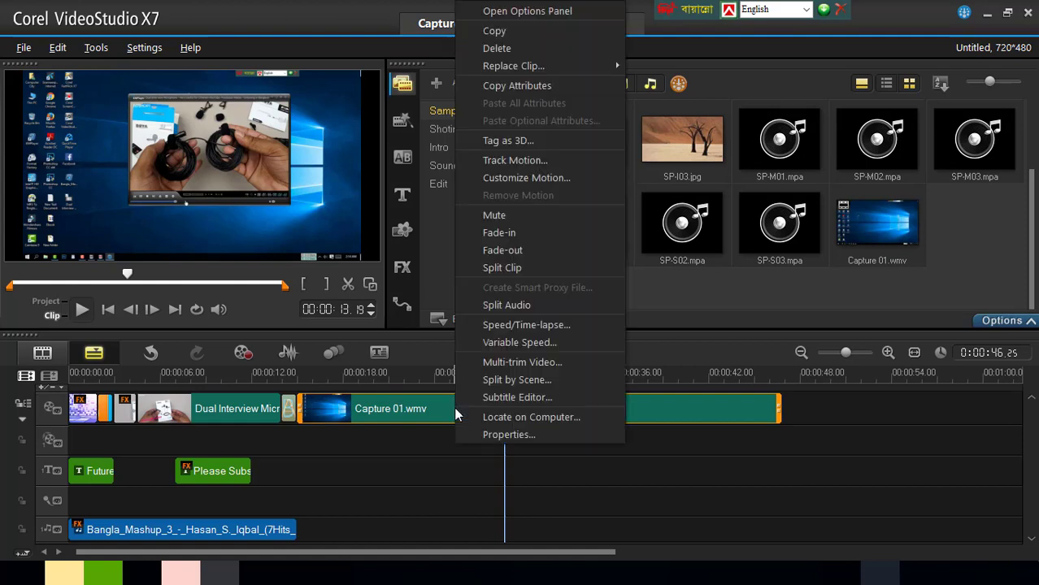
pyautogui.click(496, 49)
# Take a snapshot of the long Dual Interview Microphone clip at about the 7-second mark and show it in the media library.
pyautogui.moveTo(422, 371); pyautogui.dragTo(69, 373)
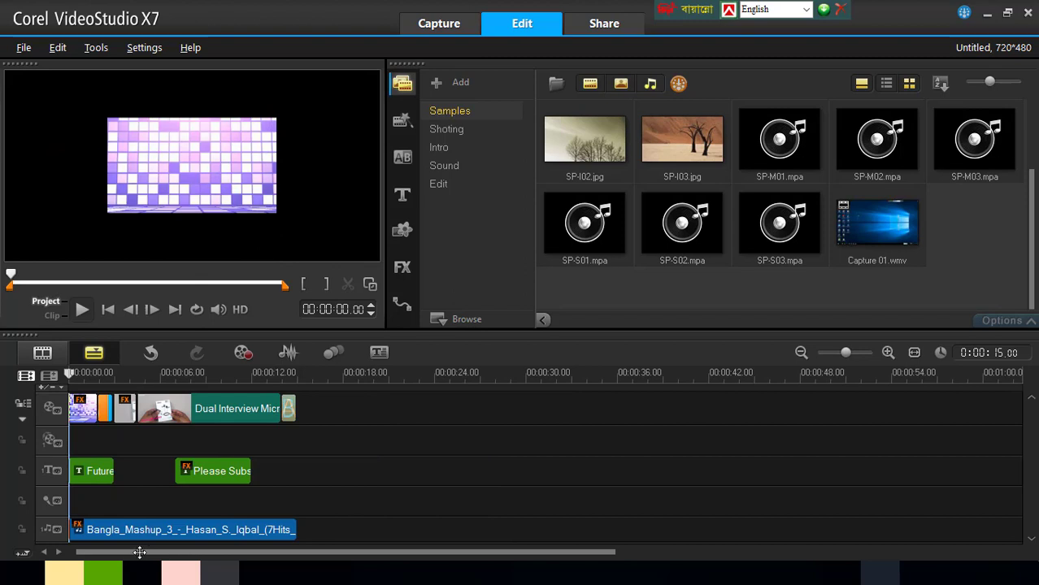
pyautogui.moveTo(139, 552); pyautogui.dragTo(153, 552)
pyautogui.moveTo(845, 358)
pyautogui.mouseDown()
pyautogui.moveTo(829, 358)
pyautogui.moveTo(855, 358)
pyautogui.mouseUp()
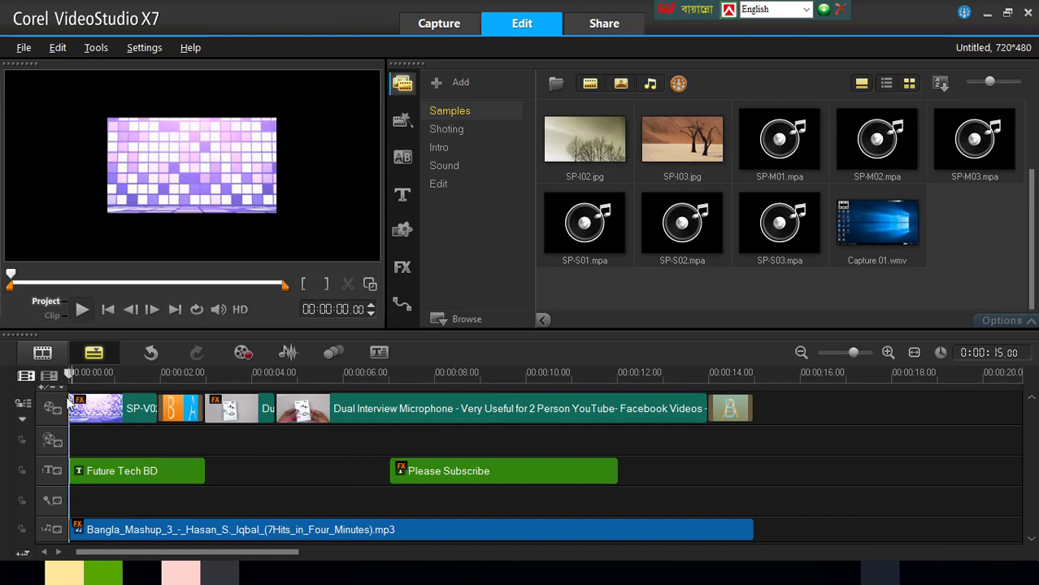
pyautogui.moveTo(66, 373); pyautogui.dragTo(390, 372)
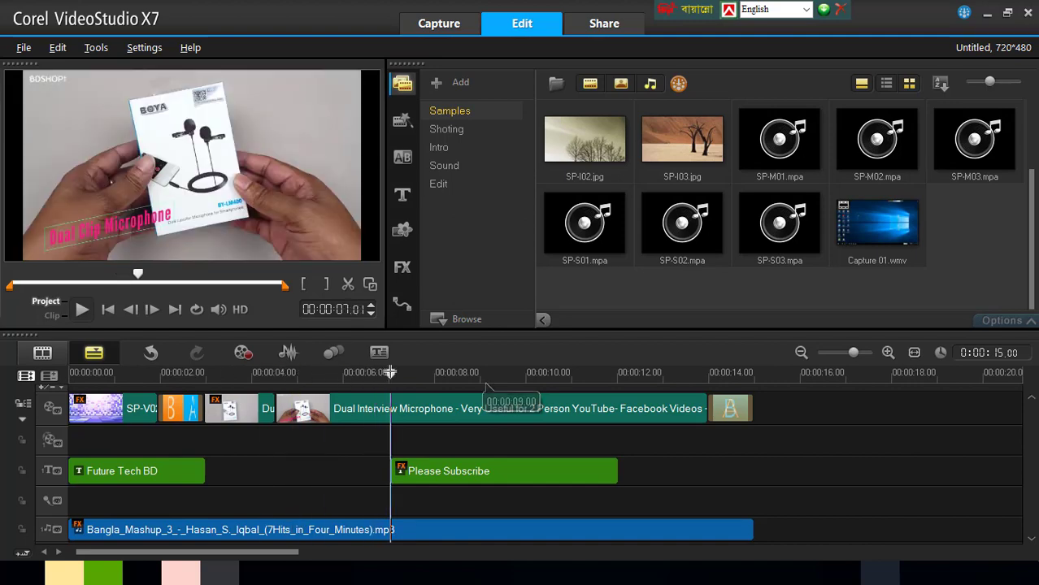
pyautogui.click(414, 413)
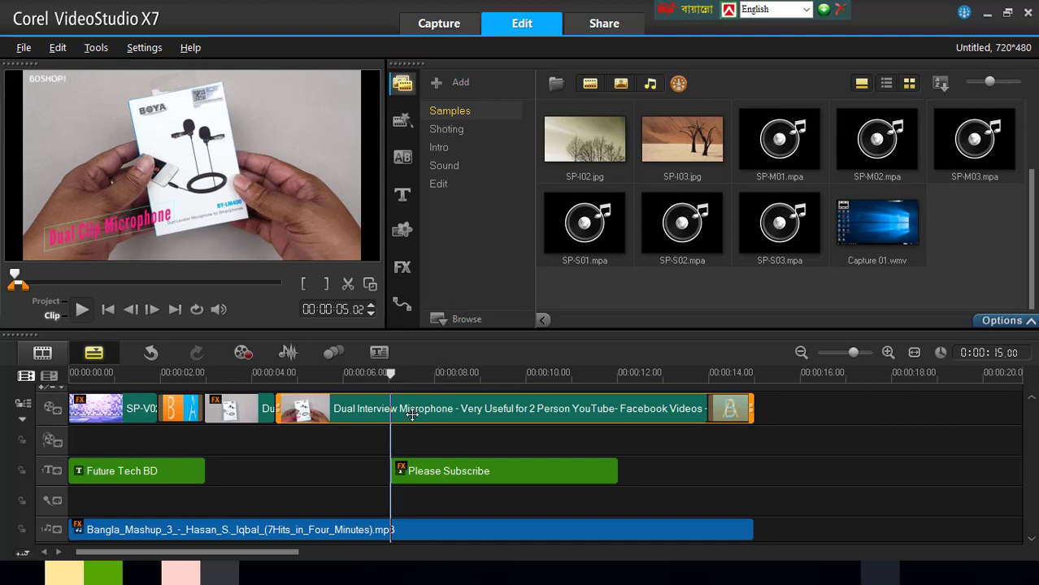
pyautogui.doubleClick(404, 412)
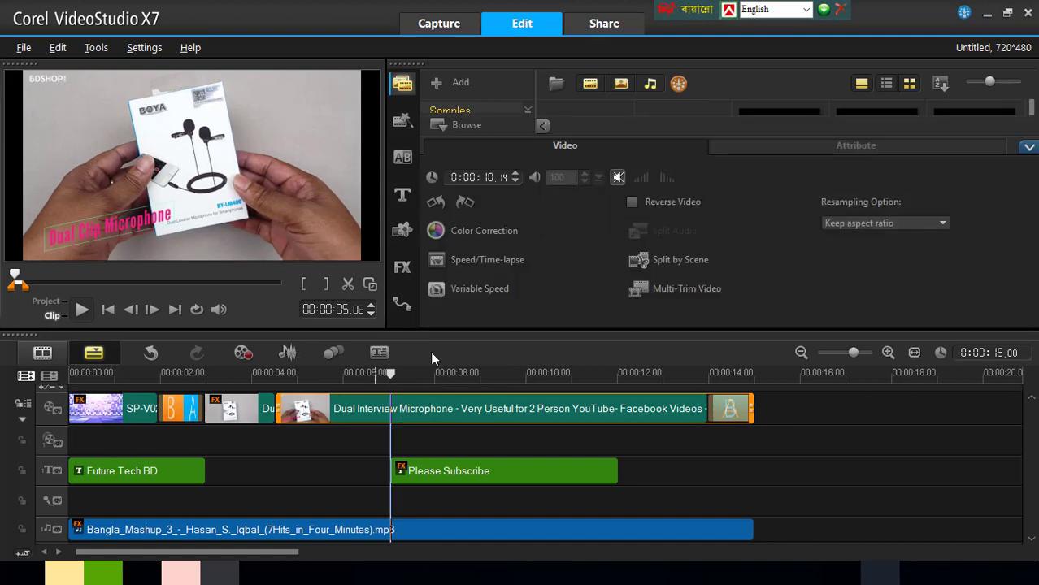
pyautogui.click(244, 355)
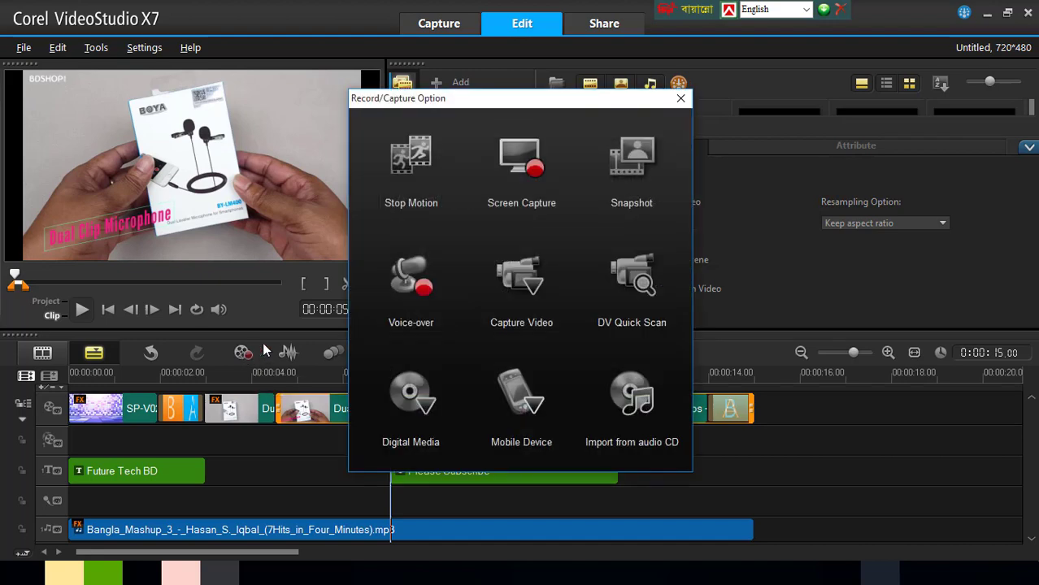
pyautogui.click(621, 183)
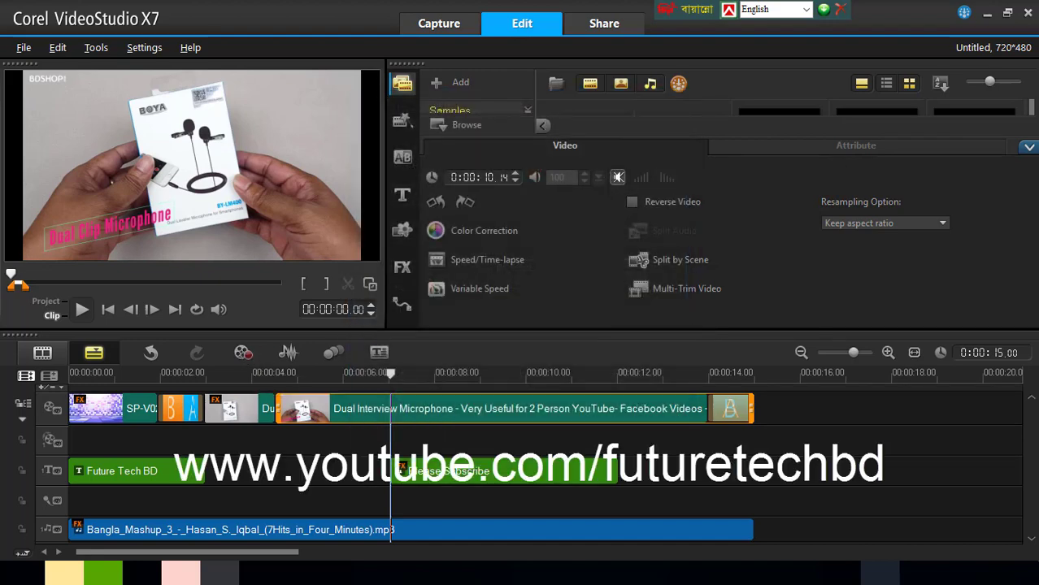
pyautogui.click(1029, 149)
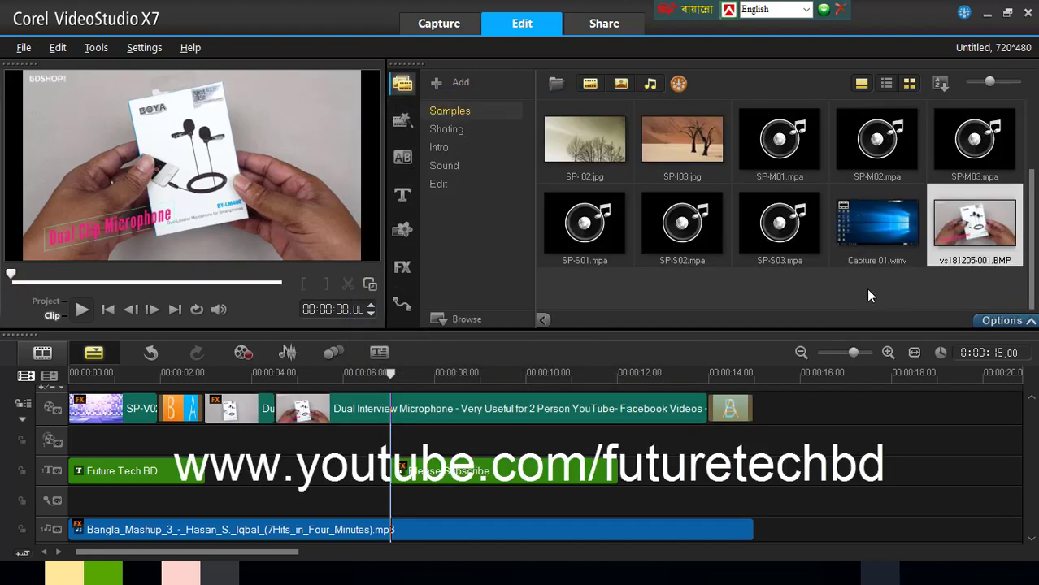
# Preview the snapshot vs181205-001.BMP, insert it at the start of the video track, scrub over it and undo the insertion.
pyautogui.click(962, 230)
pyautogui.click(82, 310)
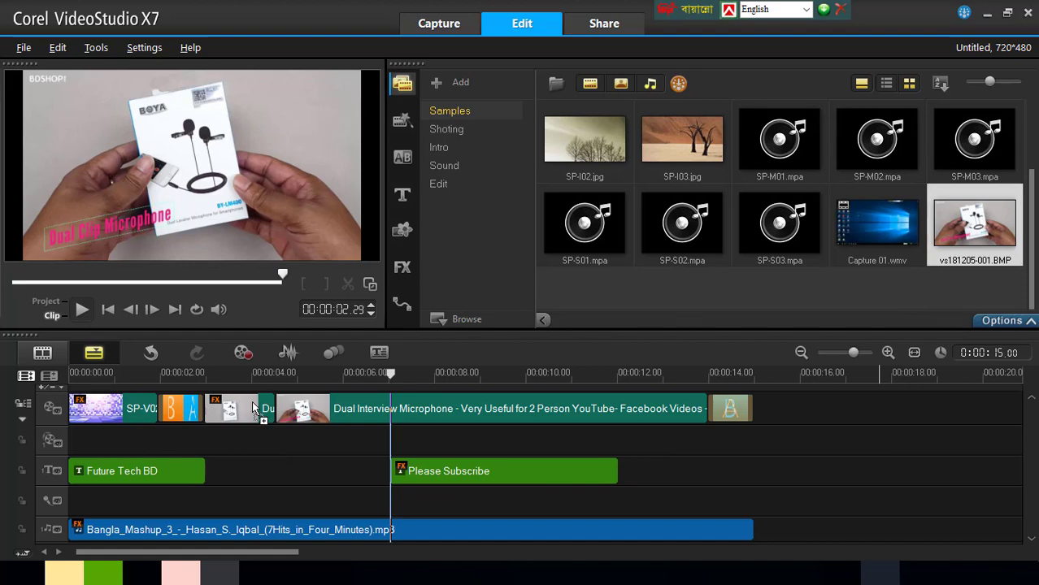
pyautogui.moveTo(255, 408); pyautogui.dragTo(75, 412)
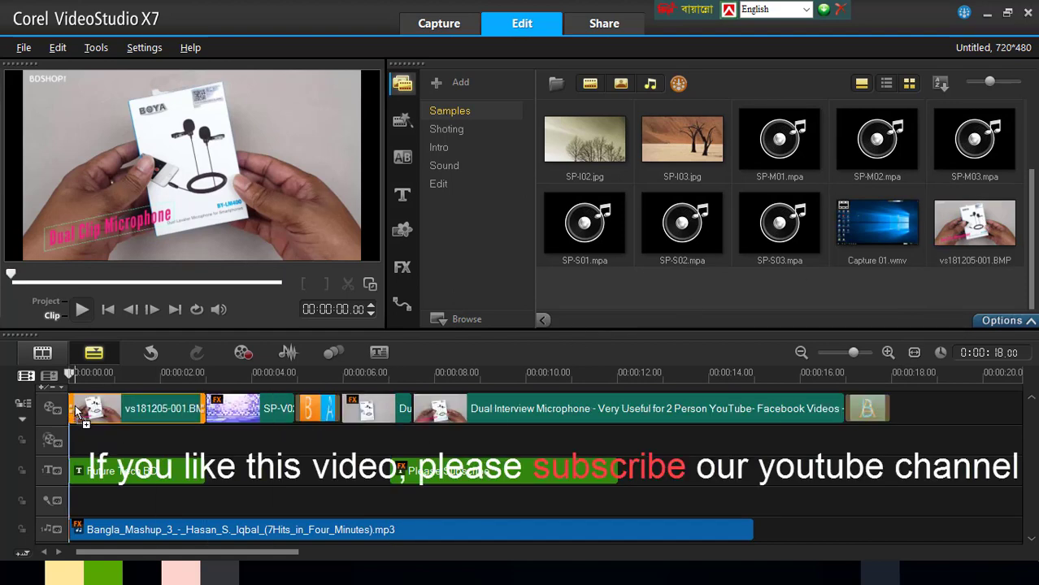
pyautogui.moveTo(70, 376); pyautogui.dragTo(159, 376)
pyautogui.click(133, 415)
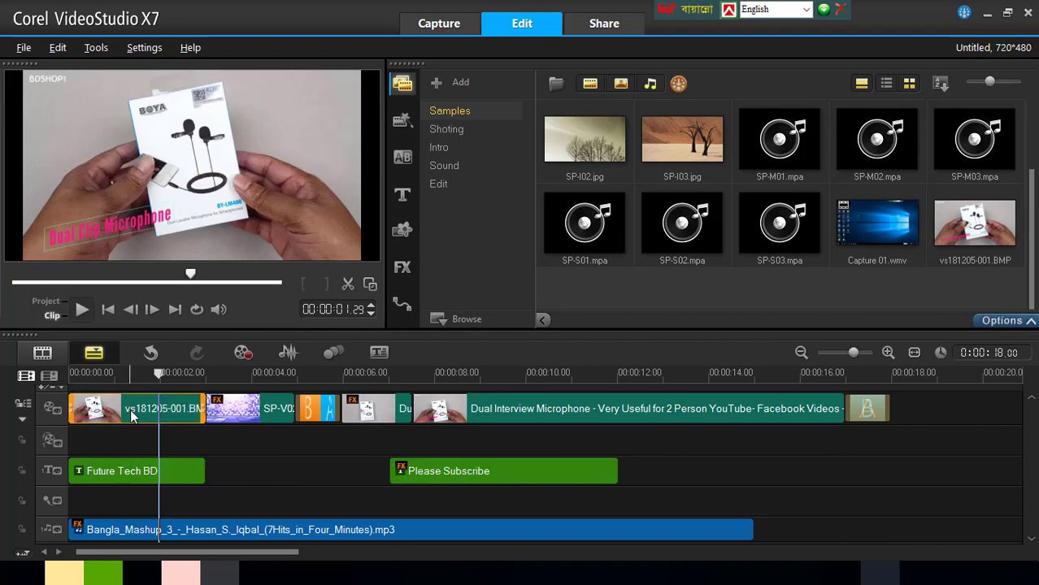
pyautogui.hotkey('ctrl', 'z')
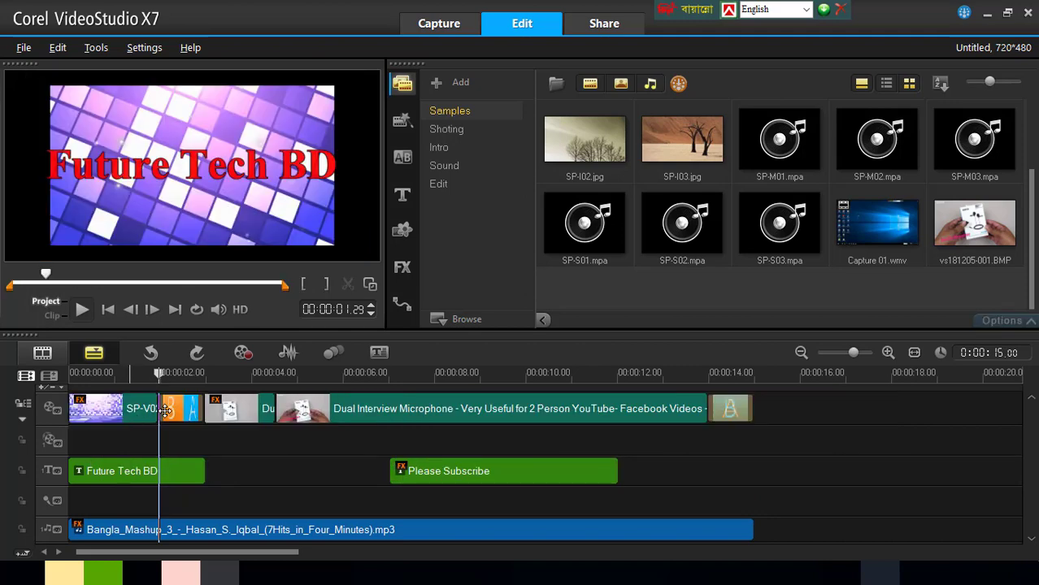
# Import Facebook.jpg from the Desktop into the media library and place it at the start of the overlay track.
pyautogui.moveTo(358, 372); pyautogui.dragTo(307, 404)
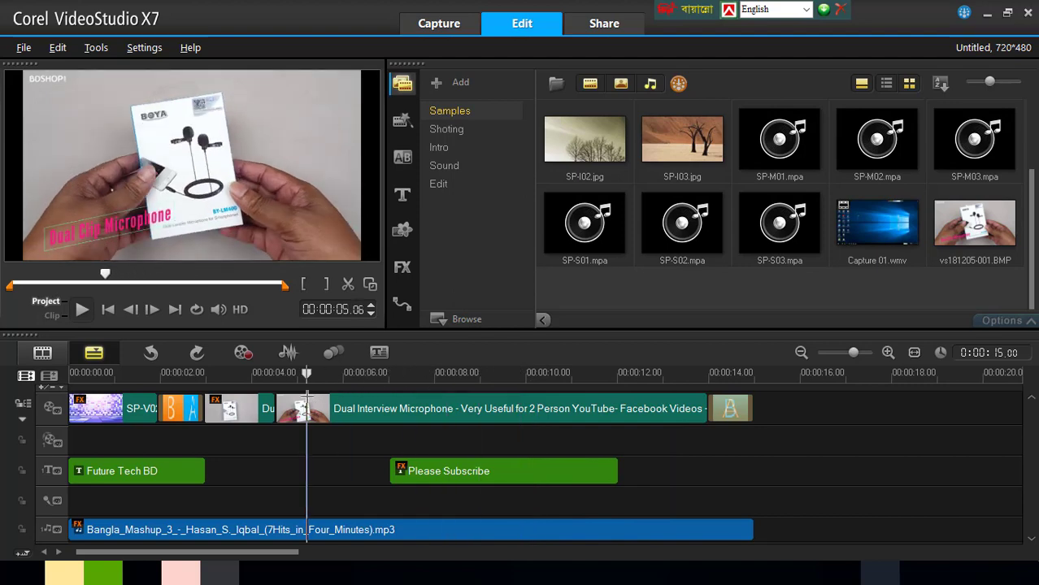
pyautogui.click(555, 85)
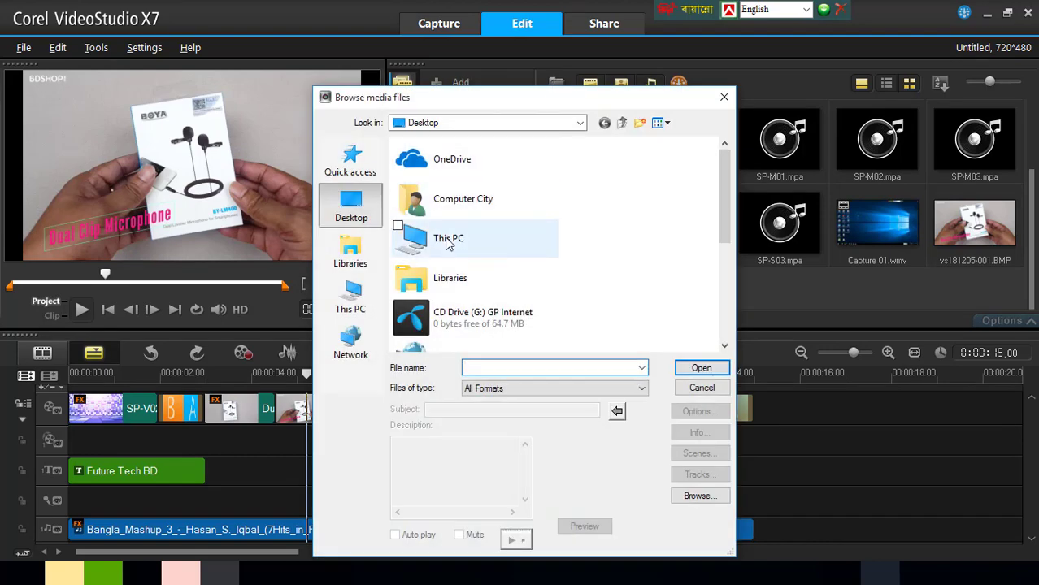
pyautogui.scroll(-5, 569, 266)
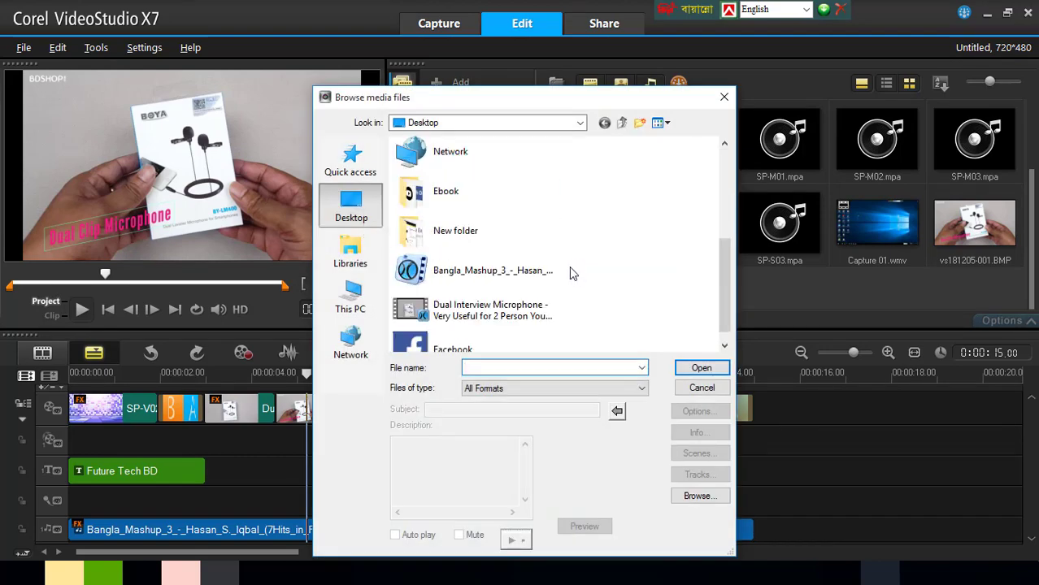
pyautogui.click(431, 332)
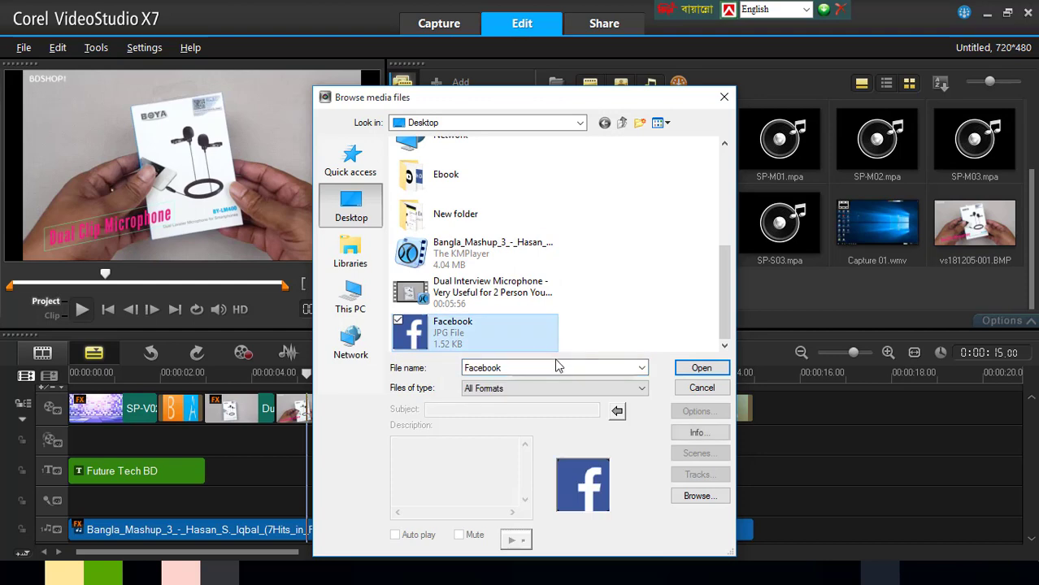
pyautogui.click(697, 367)
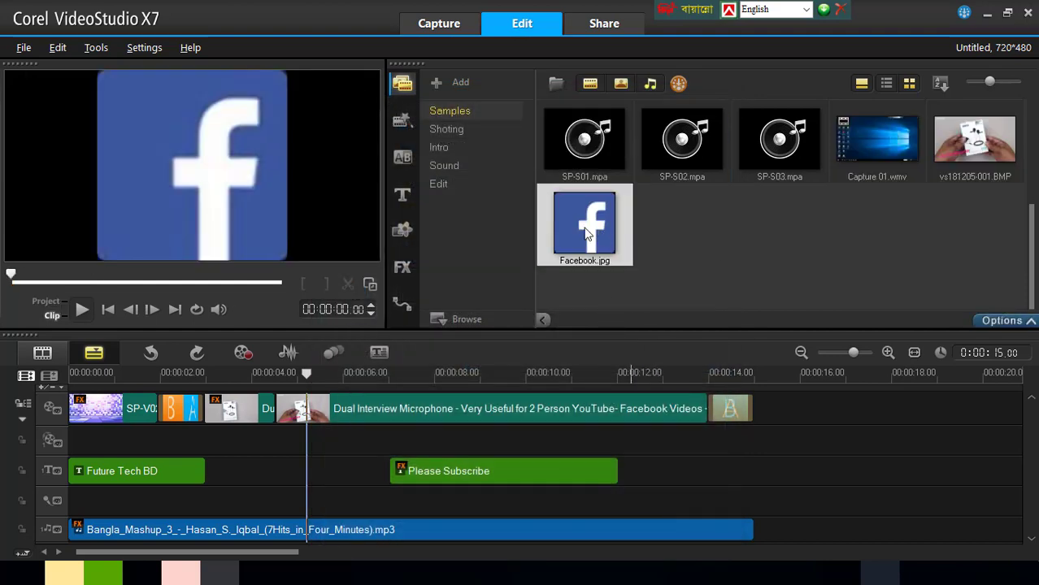
pyautogui.moveTo(586, 233); pyautogui.dragTo(73, 443)
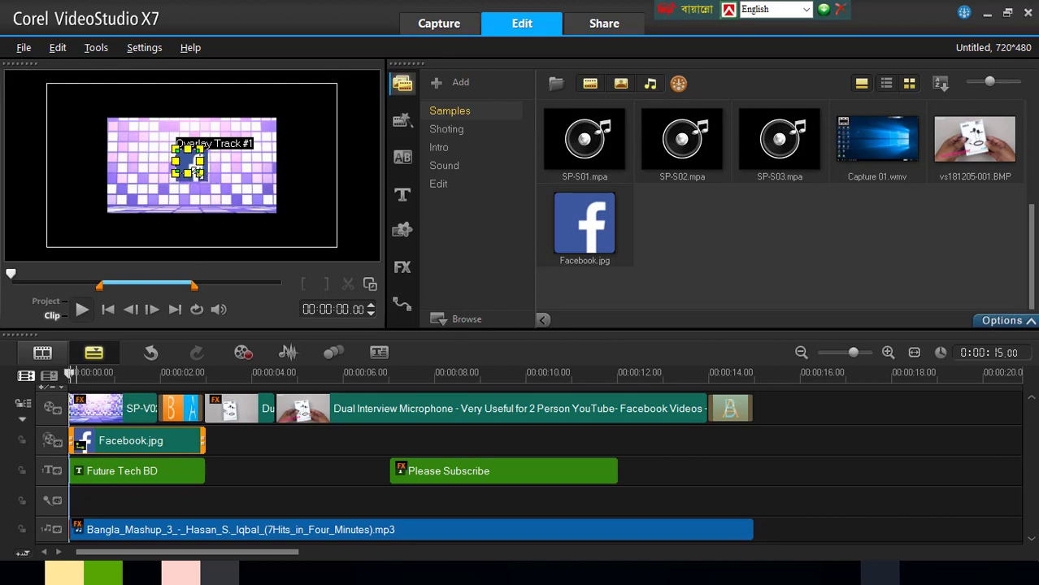
# Fit the Facebook logo, slightly reduced in size, into the upper-left corner of the safe-area frame and preview the clip.
pyautogui.moveTo(191, 164); pyautogui.dragTo(50, 95)
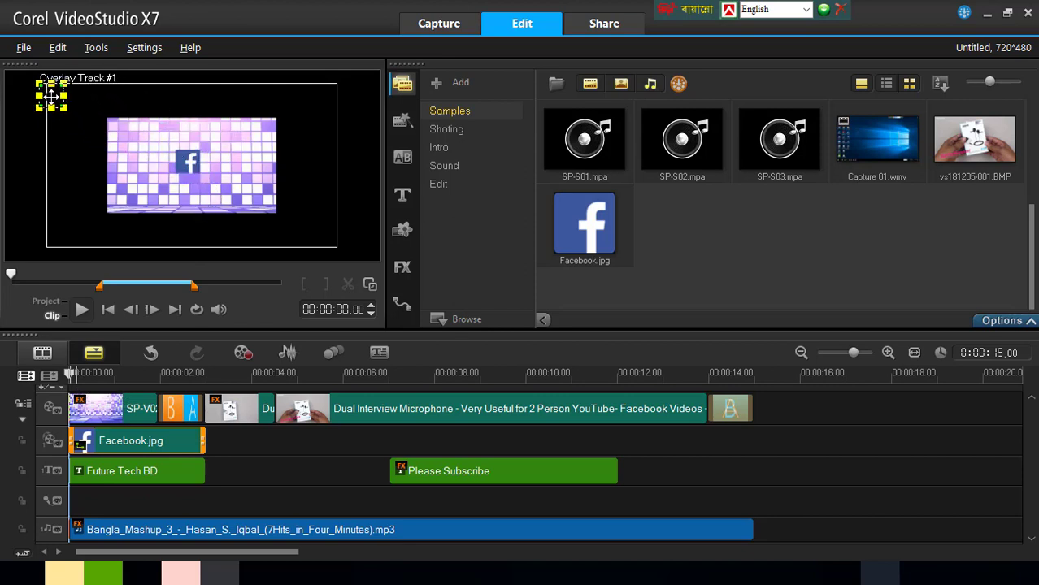
pyautogui.click(369, 283)
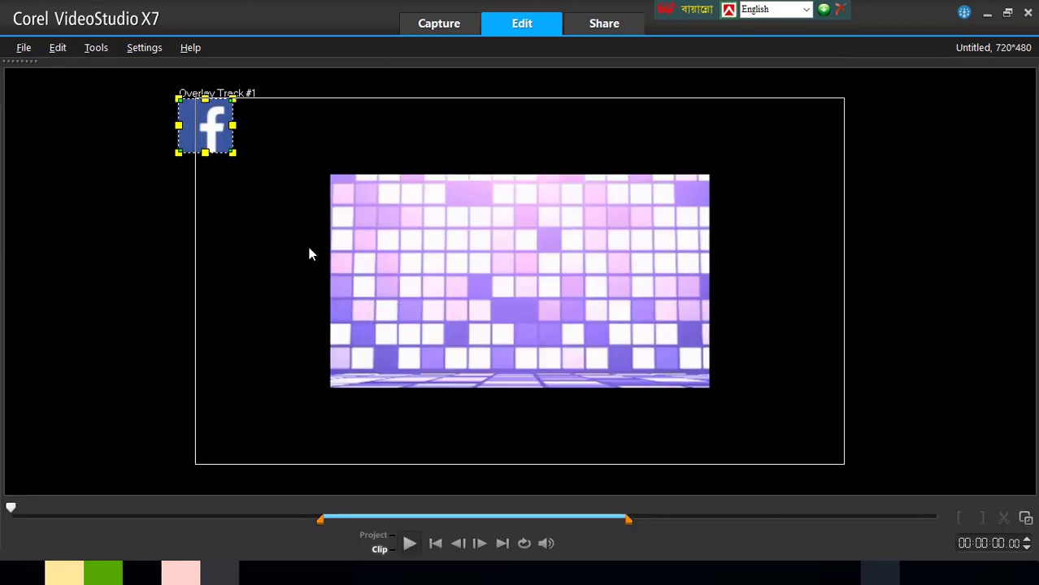
pyautogui.moveTo(219, 146); pyautogui.dragTo(229, 134)
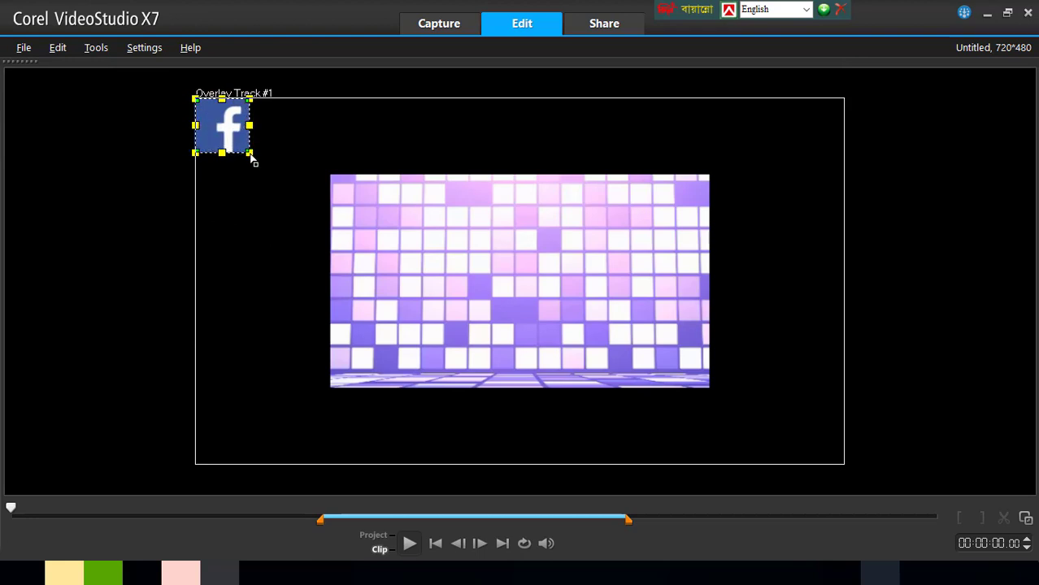
pyautogui.moveTo(247, 149); pyautogui.dragTo(242, 145)
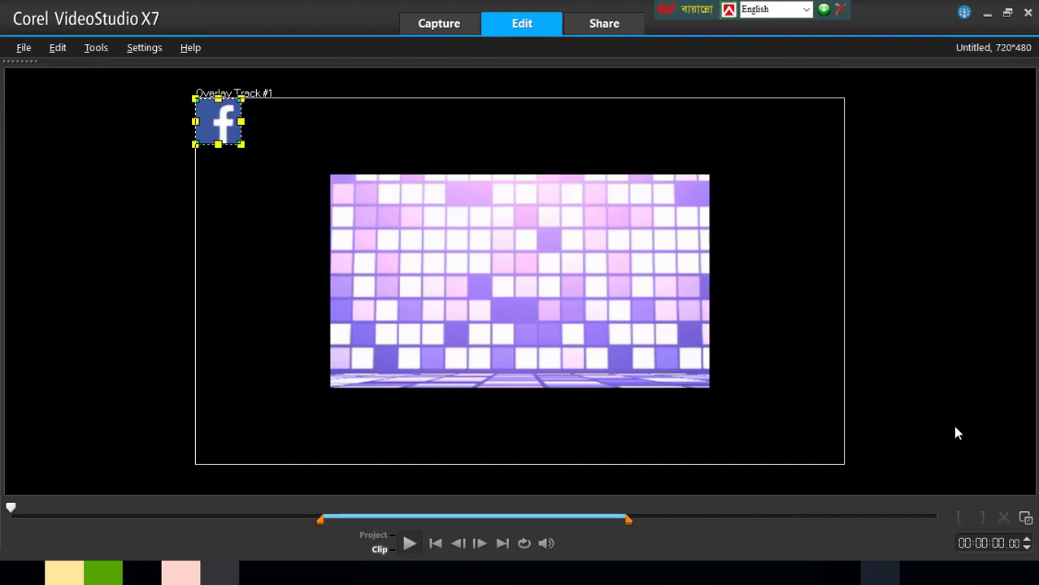
pyautogui.click(1026, 520)
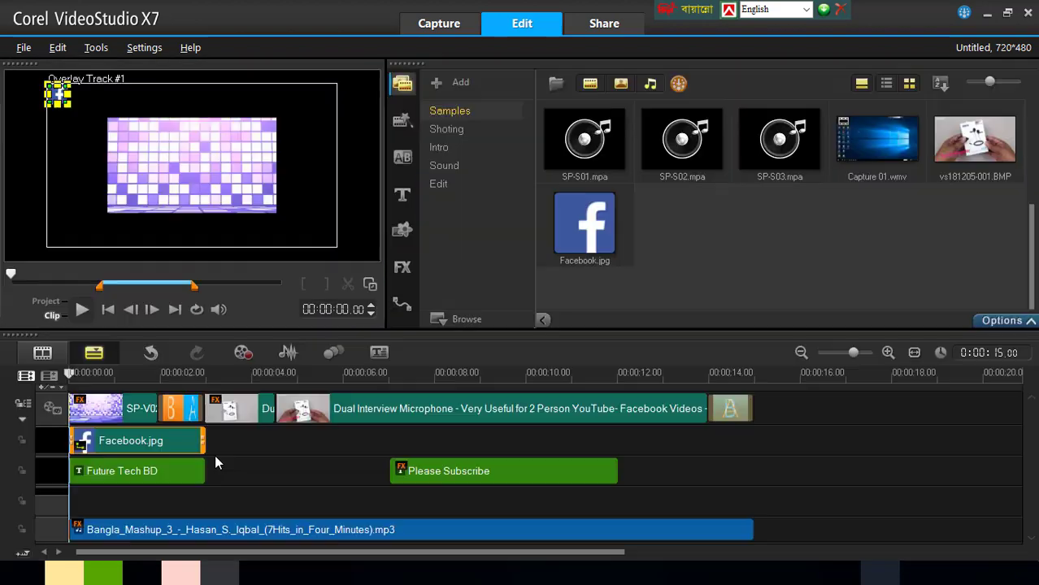
pyautogui.click(82, 309)
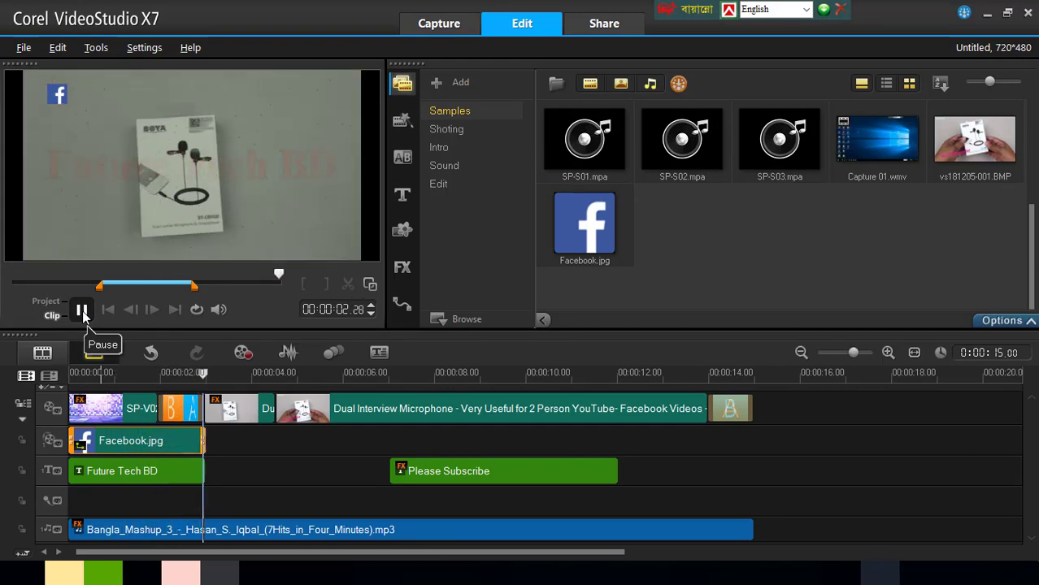
pyautogui.click(81, 311)
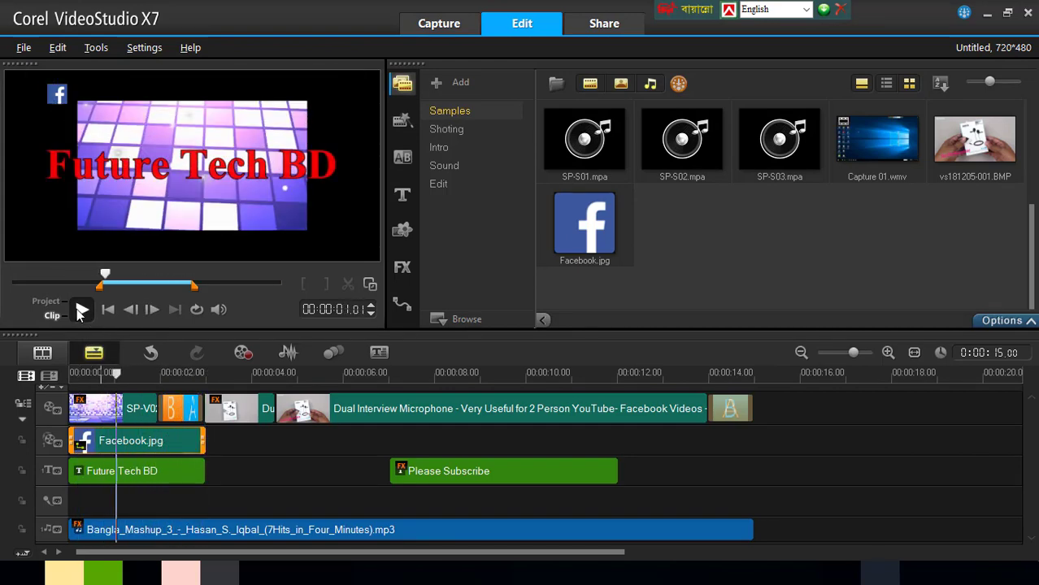
# Move the Facebook logo in the enlarged preview further outward, so it sits just outside the safe-area frame's upper-left corner.
pyautogui.click(57, 94)
pyautogui.doubleClick(139, 445)
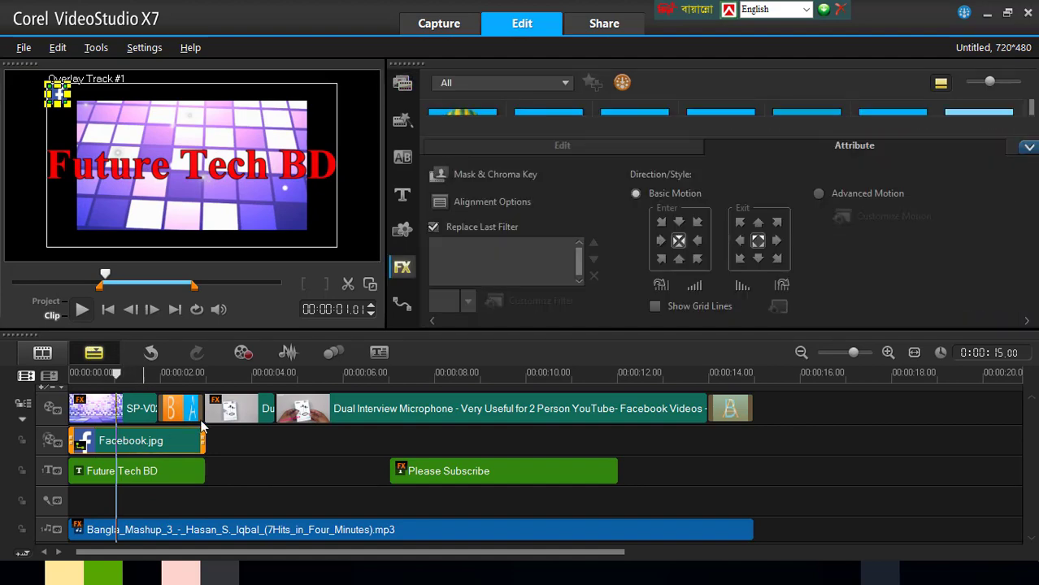
pyautogui.click(370, 285)
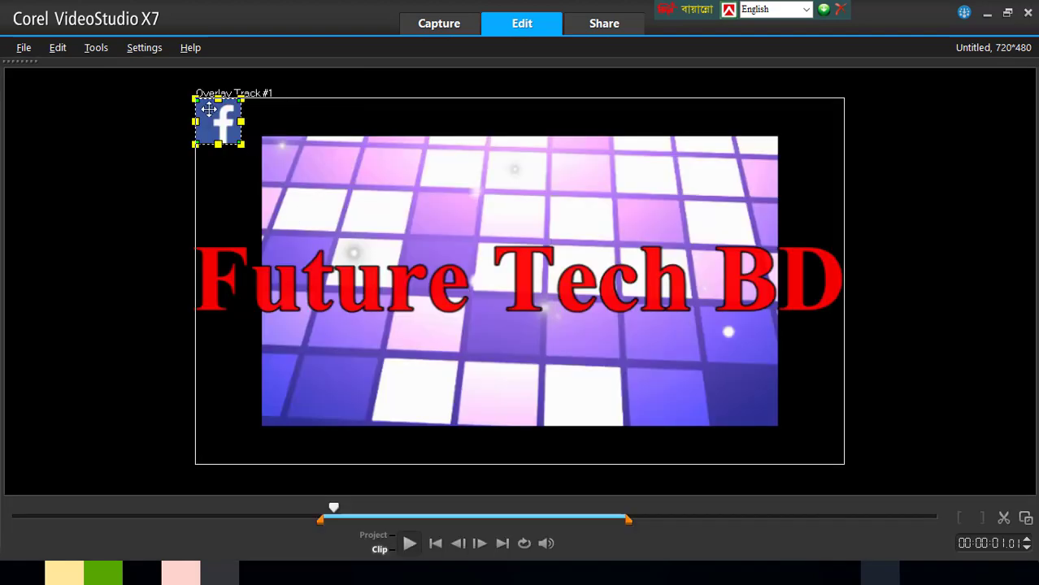
pyautogui.moveTo(216, 113); pyautogui.dragTo(175, 89)
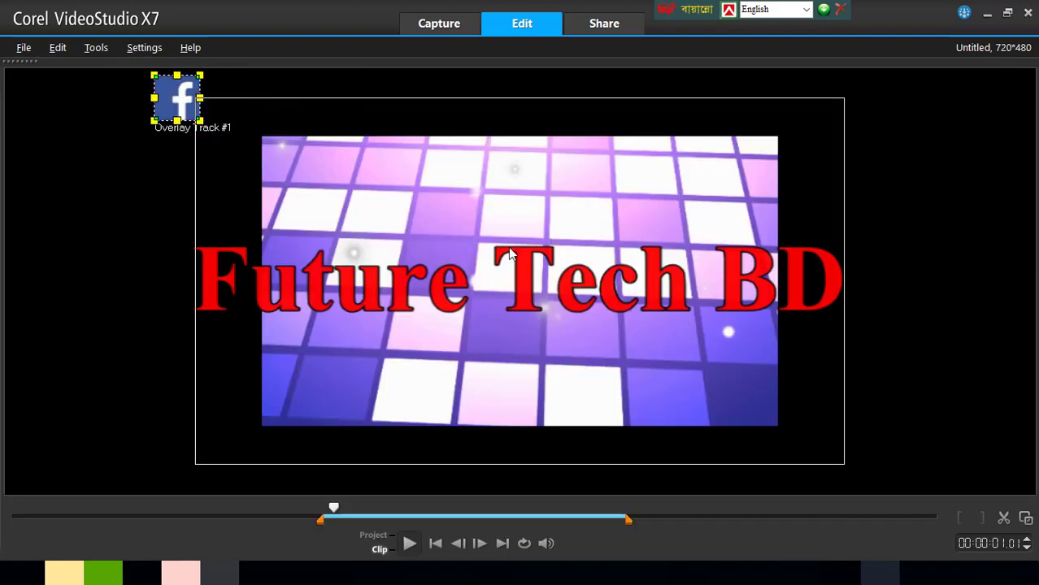
pyautogui.click(1026, 518)
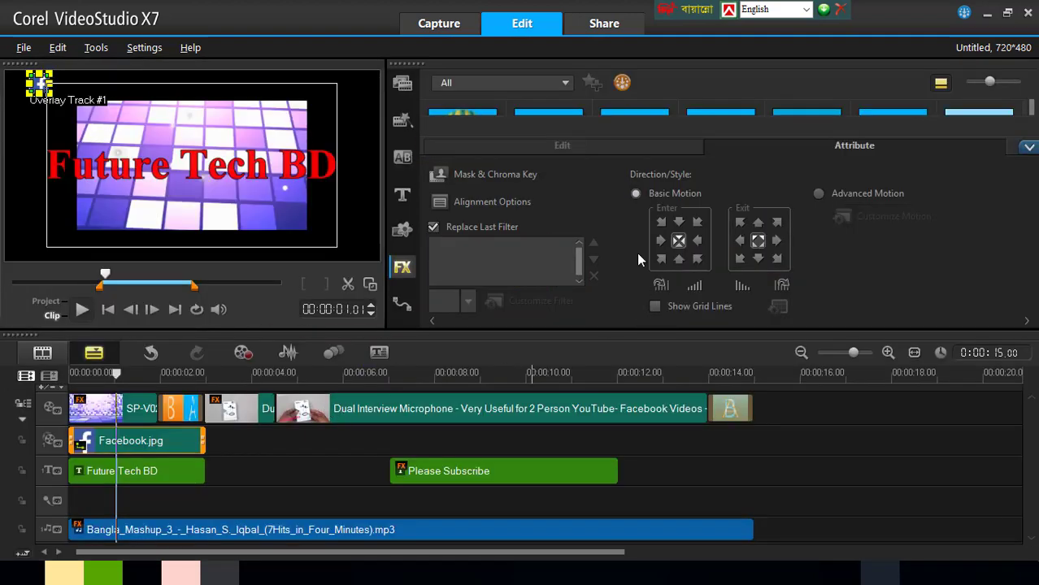
# Set the Facebook logo's basic motion to enter from the left and exit to the left, and play the project from the start.
pyautogui.click(659, 241)
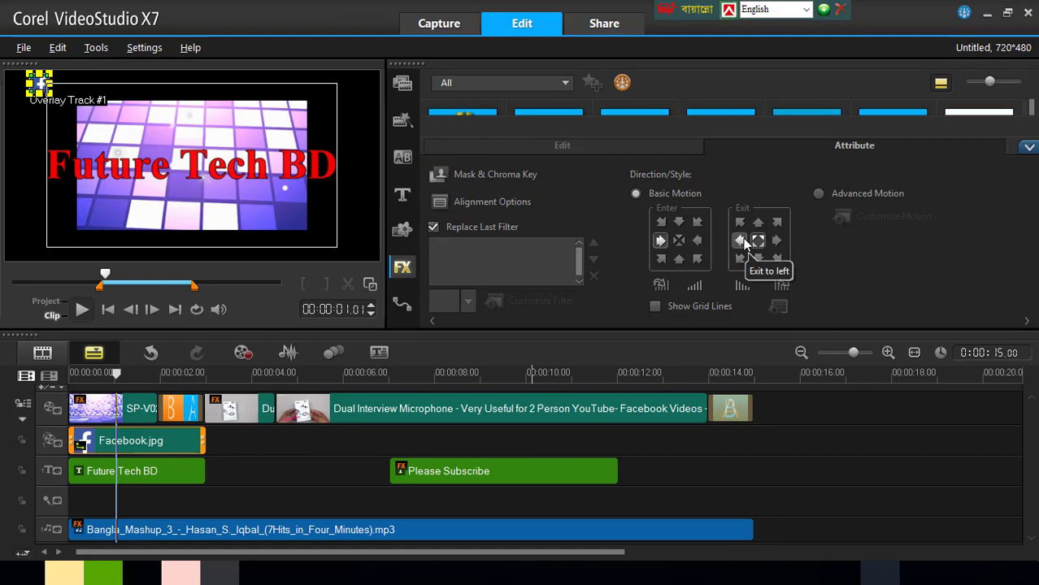
pyautogui.click(739, 240)
pyautogui.moveTo(116, 372); pyautogui.dragTo(70, 372)
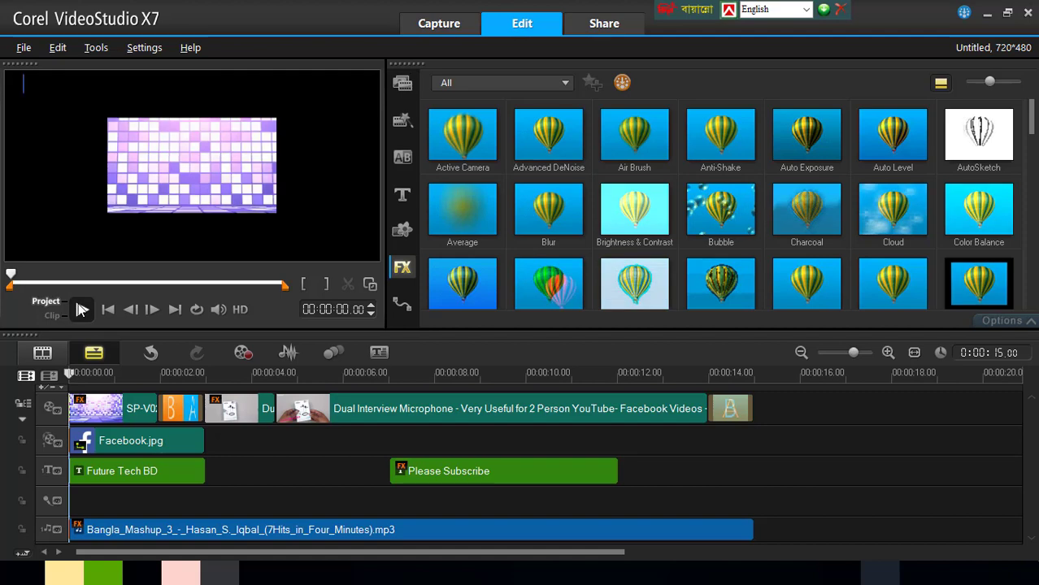
pyautogui.click(81, 309)
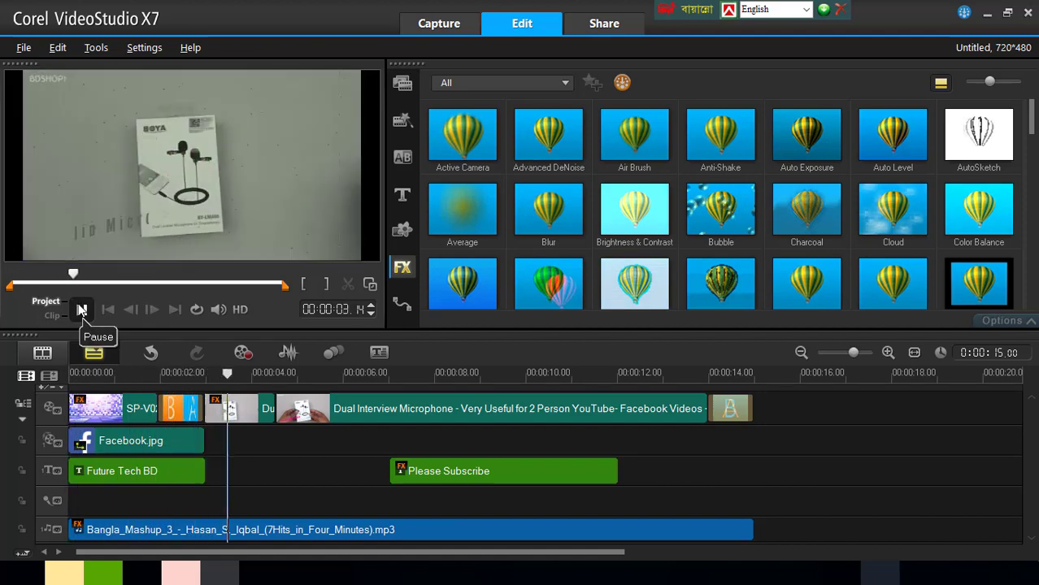
pyautogui.click(81, 309)
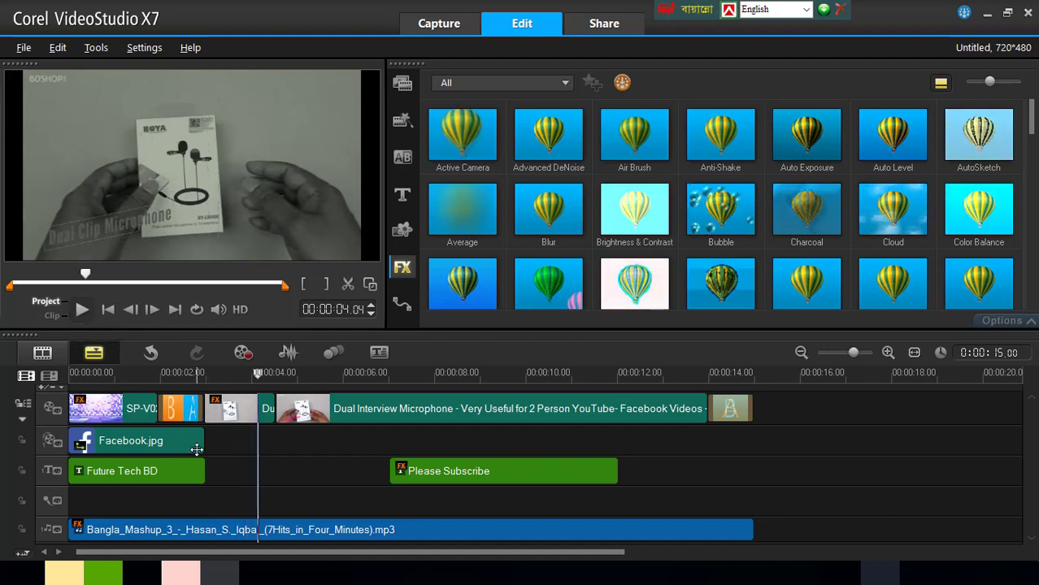
# Extend the Facebook.jpg overlay to the end of the video track and set its entry and exit motion to static.
pyautogui.moveTo(196, 450); pyautogui.dragTo(753, 451)
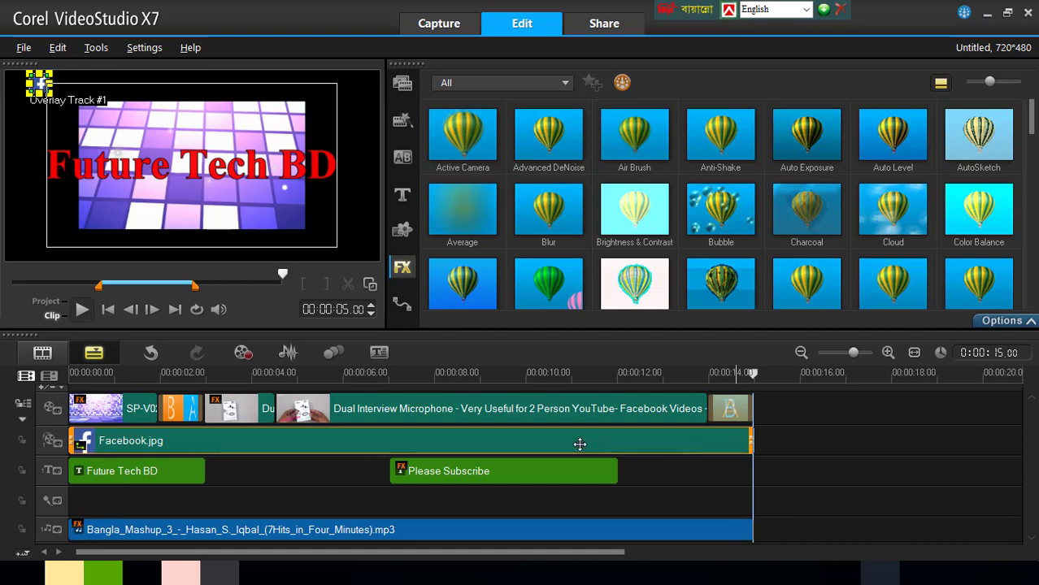
pyautogui.doubleClick(579, 444)
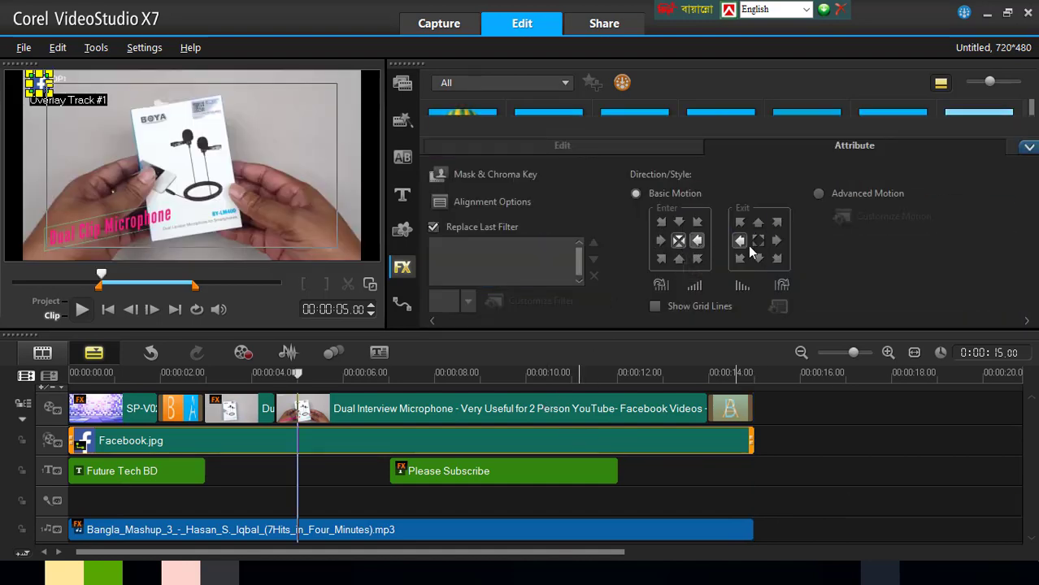
pyautogui.click(758, 240)
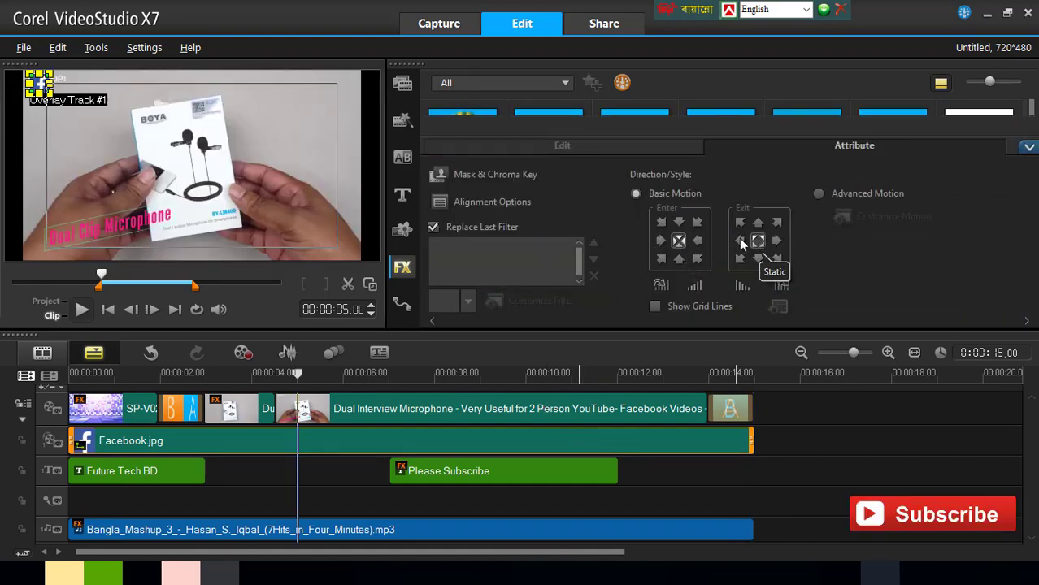
pyautogui.click(300, 374)
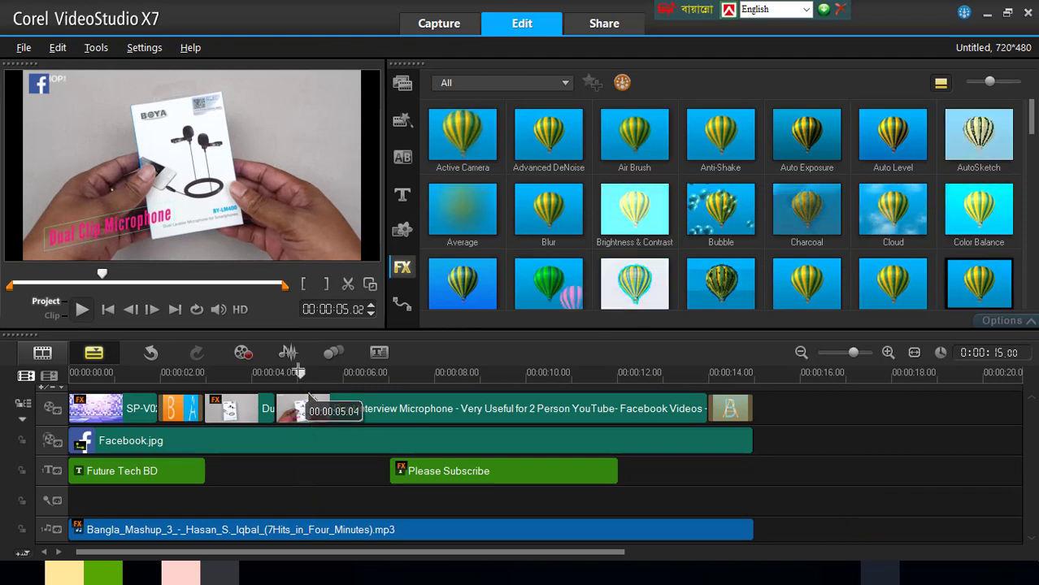
pyautogui.moveTo(119, 372); pyautogui.dragTo(176, 363)
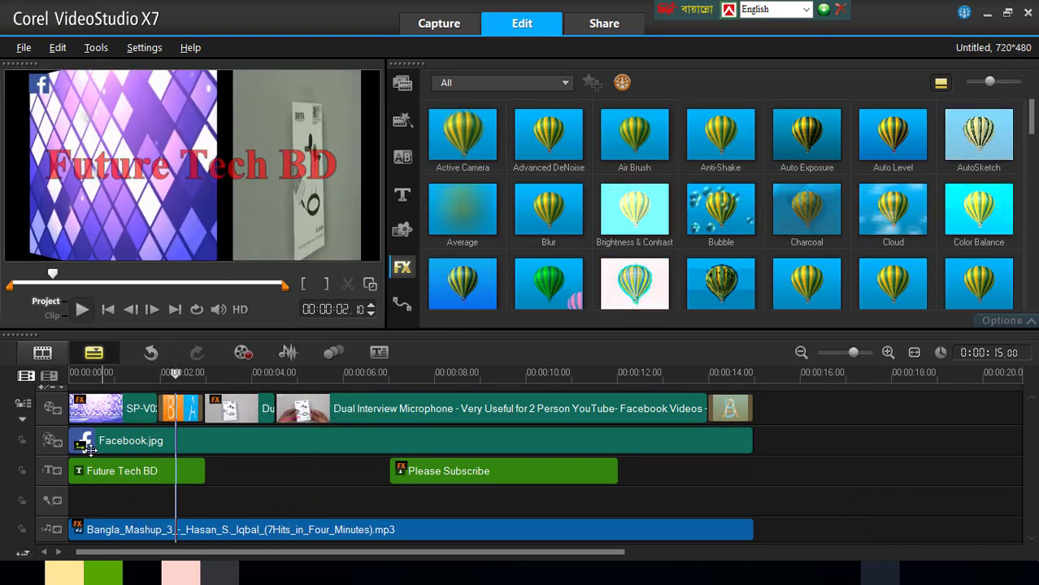
pyautogui.scroll(-2, 218, 456)
pyautogui.scroll(2, 212, 455)
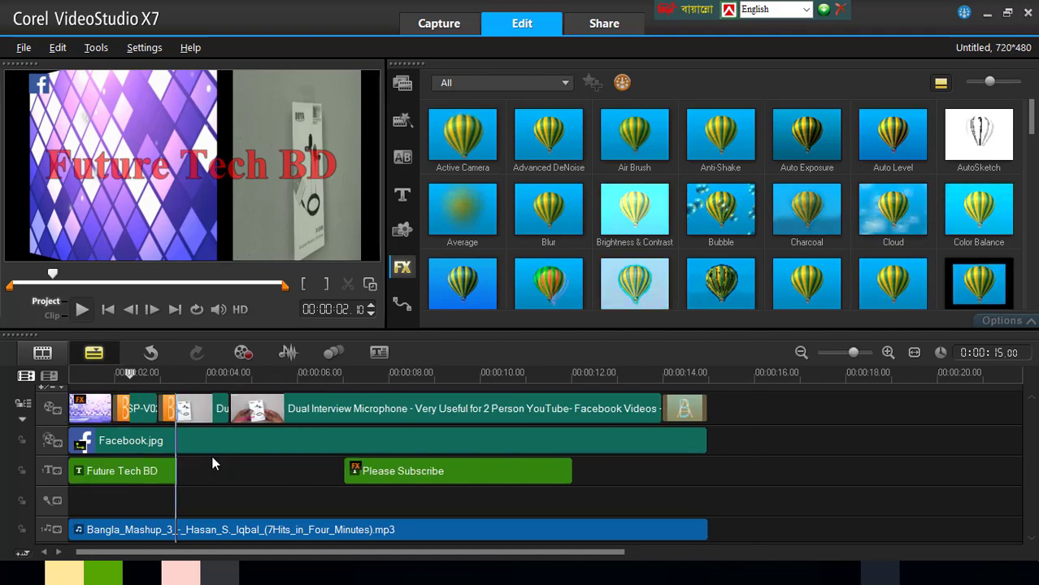
# Set the number of overlay tracks to 2 in the Track Manager and scrub the project to about the 3-second mark.
pyautogui.click(51, 376)
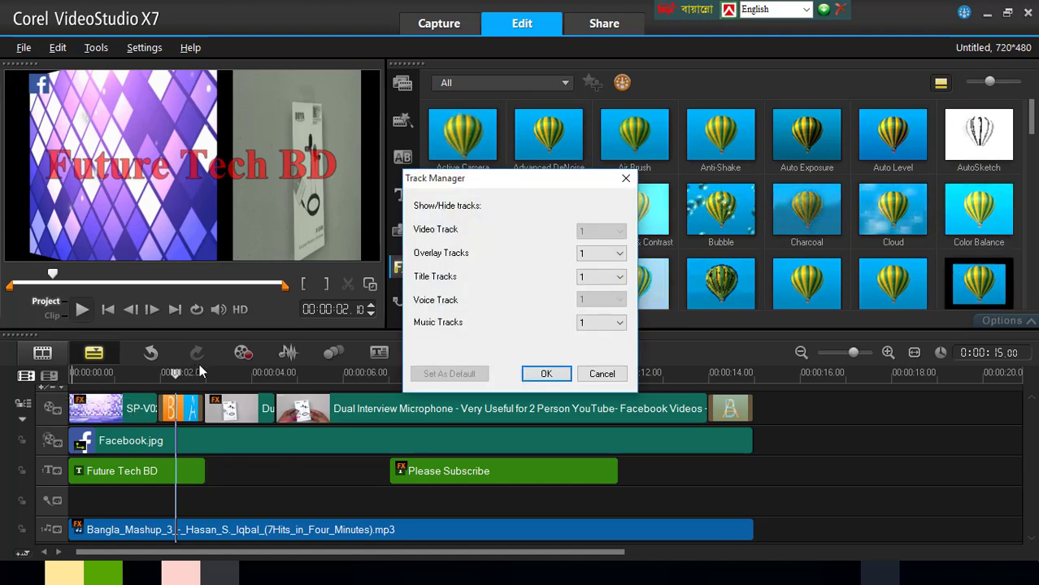
pyautogui.click(599, 254)
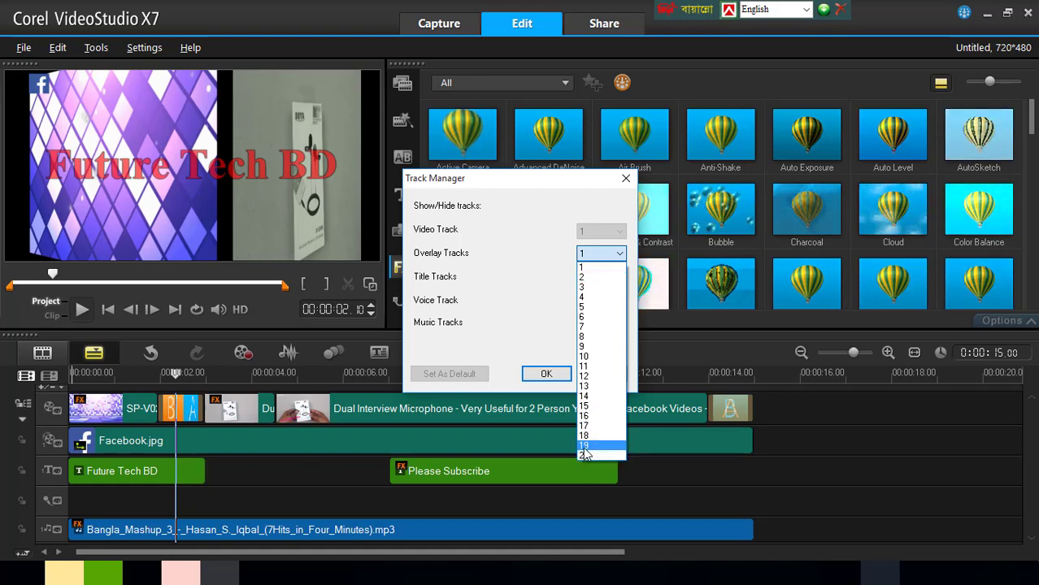
pyautogui.click(585, 279)
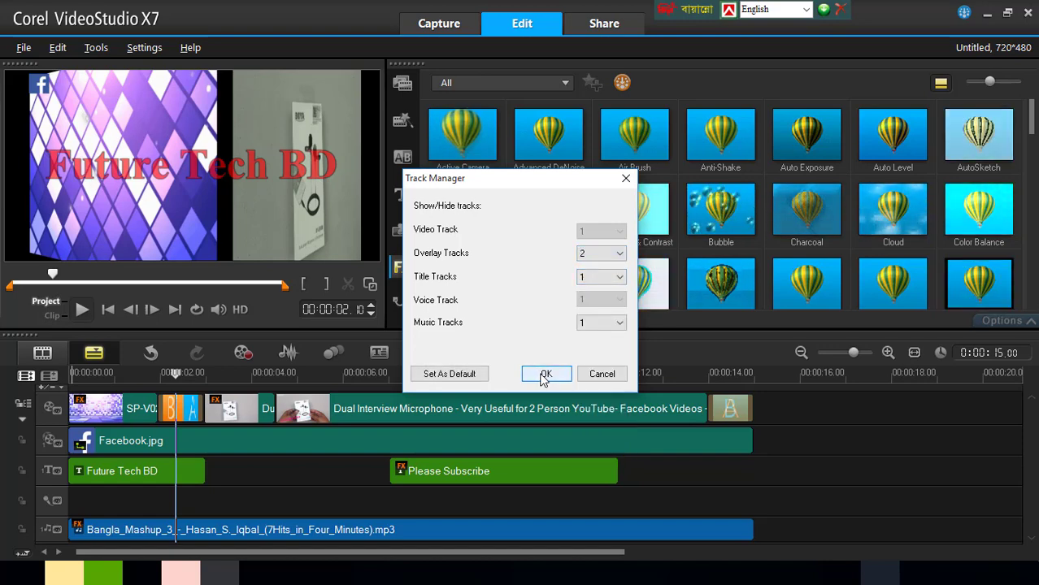
pyautogui.click(541, 372)
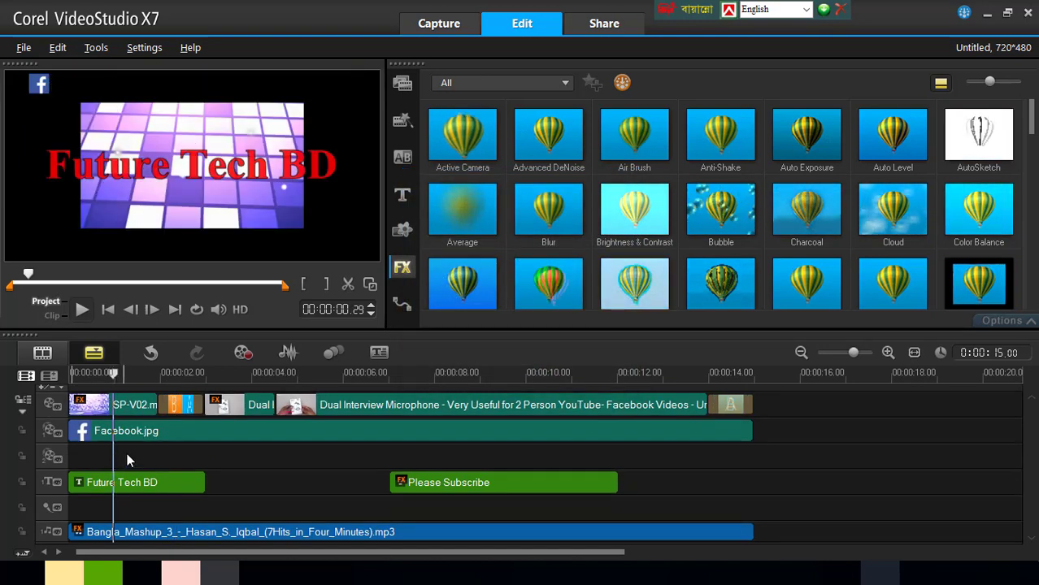
pyautogui.click(127, 374)
pyautogui.moveTo(127, 374); pyautogui.dragTo(221, 374)
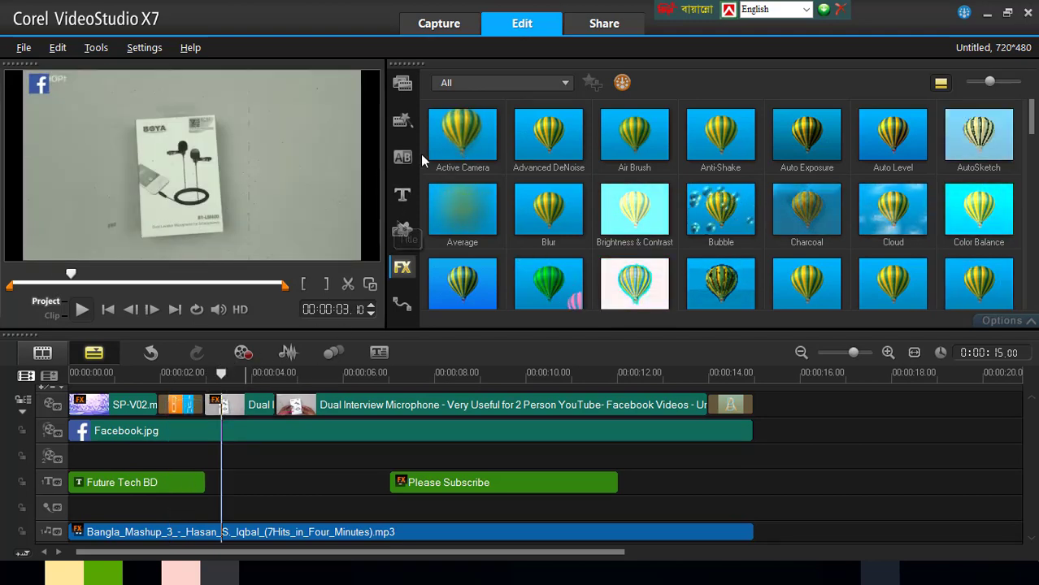
# Start importing media files into the library and browse to the Logo folder inside Editography on New Volume (E:).
pyautogui.click(402, 91)
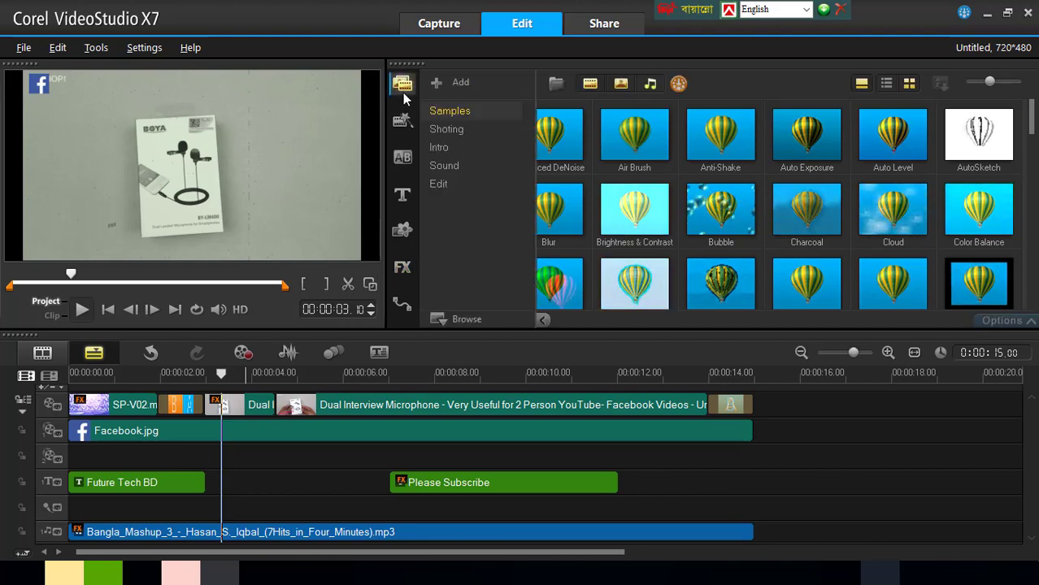
pyautogui.click(552, 85)
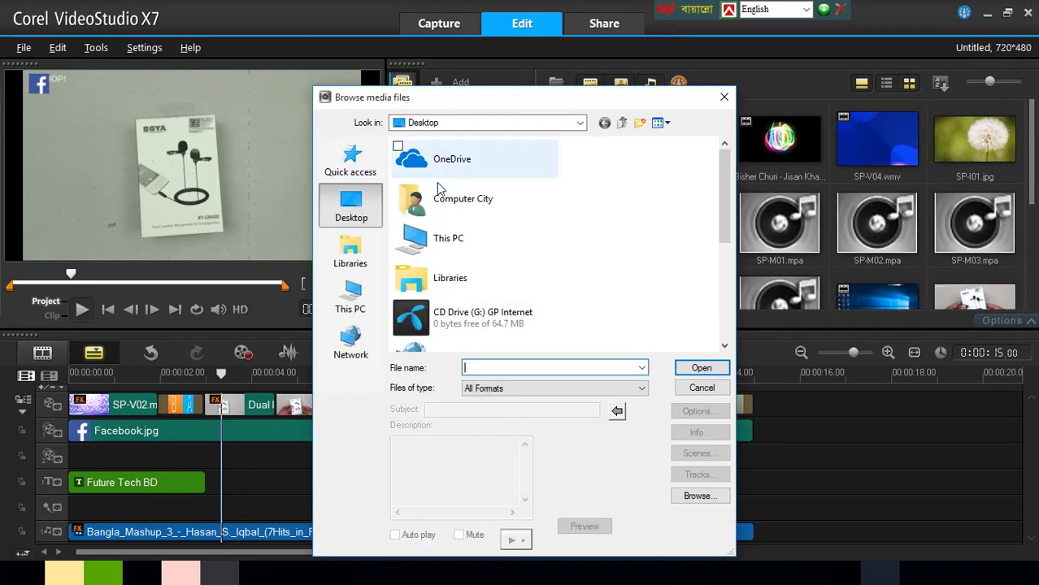
pyautogui.doubleClick(441, 237)
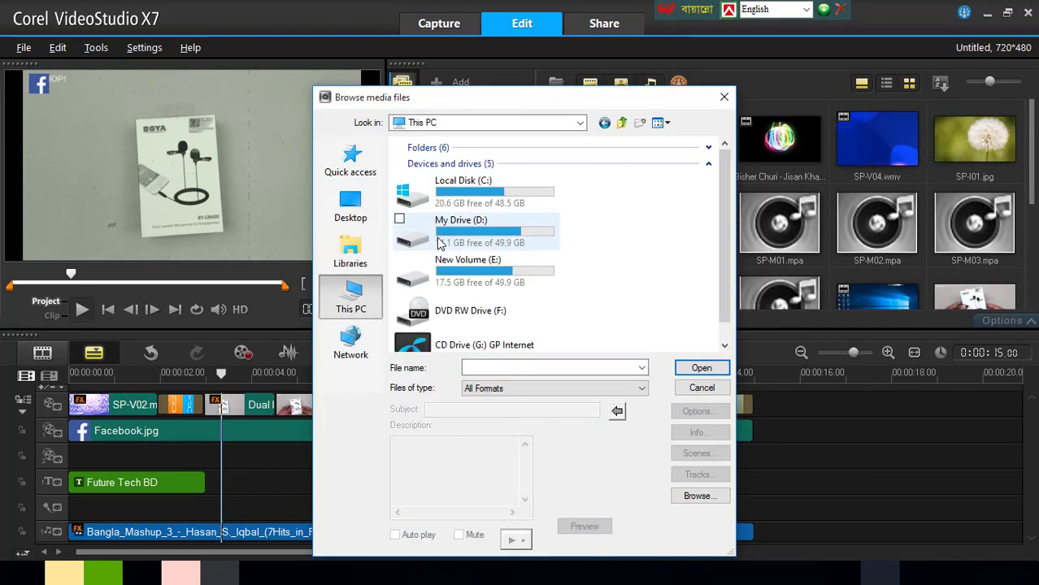
pyautogui.doubleClick(475, 275)
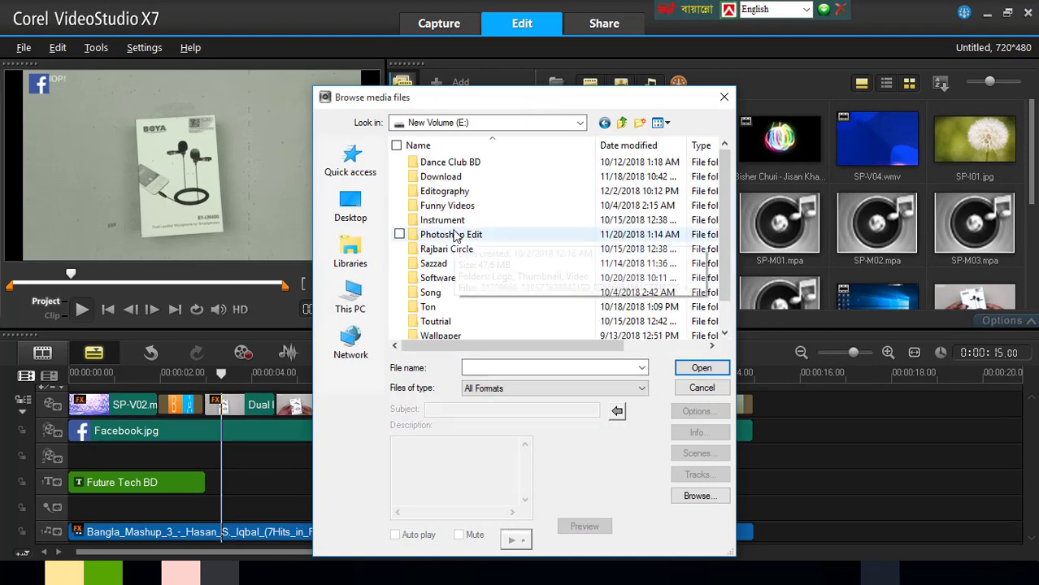
pyautogui.doubleClick(455, 193)
pyautogui.doubleClick(434, 251)
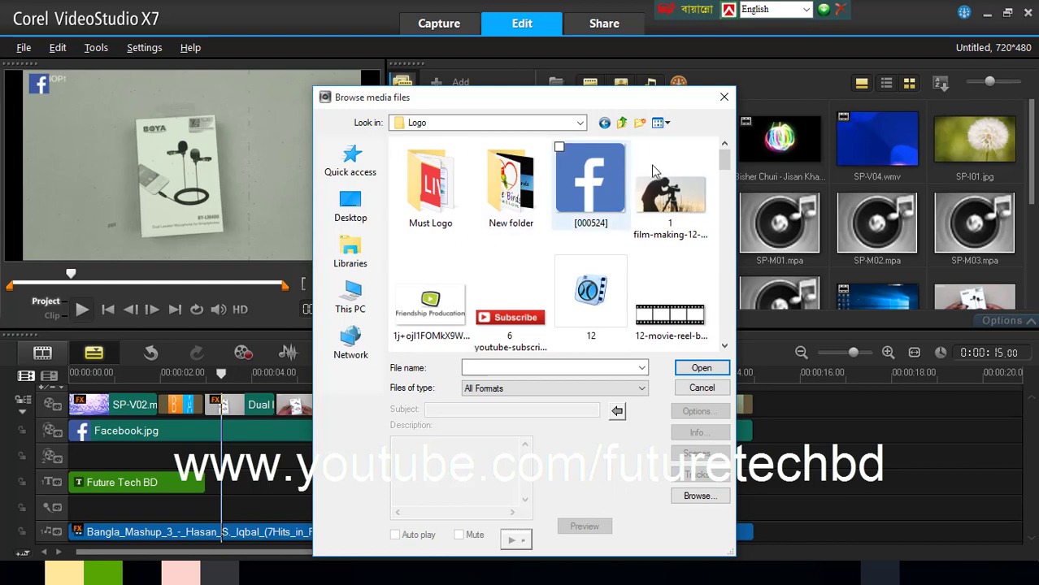
# Find the Subscribe-button image in the Logo folder and import it into the Samples library.
pyautogui.click(673, 205)
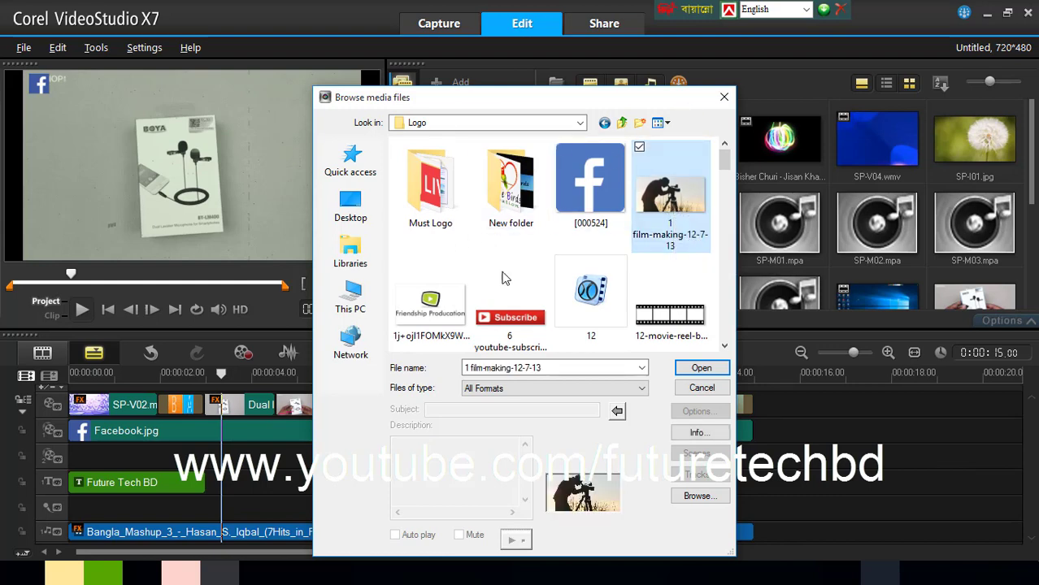
pyautogui.click(491, 321)
pyautogui.doubleClick(668, 99)
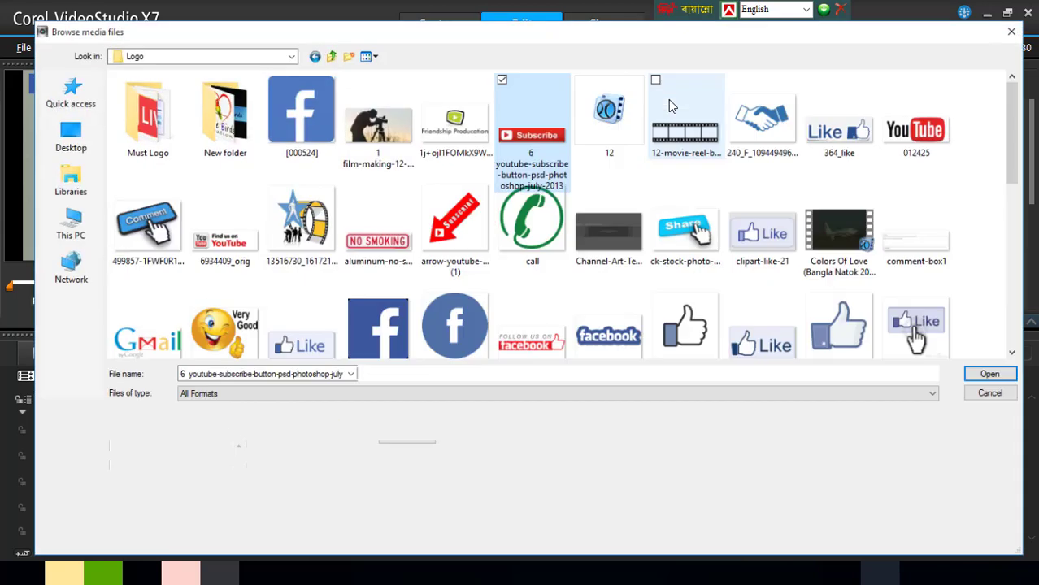
pyautogui.scroll(-3, 277, 230)
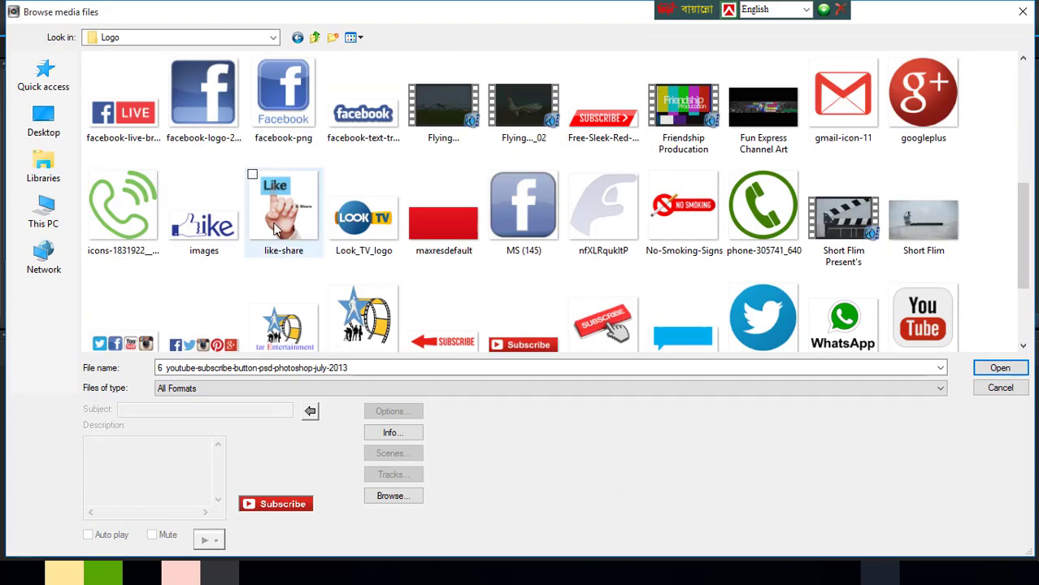
pyautogui.scroll(-3, 333, 268)
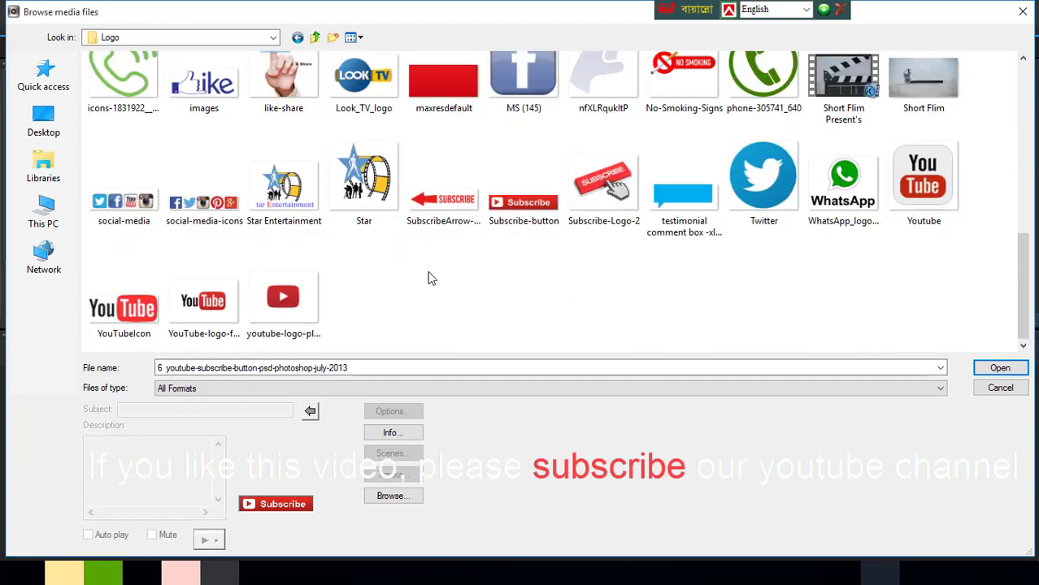
pyautogui.click(502, 213)
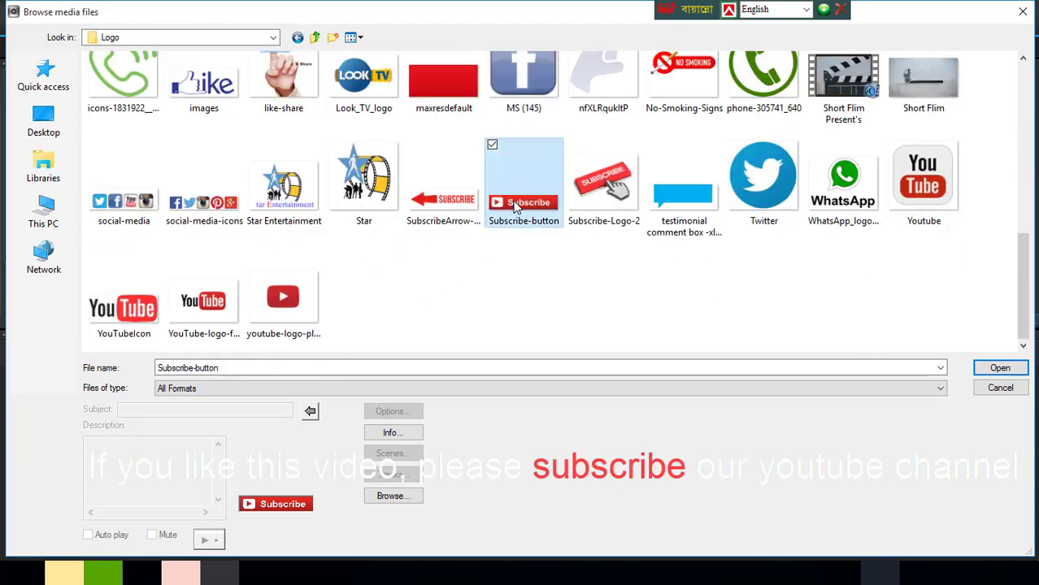
pyautogui.click(996, 370)
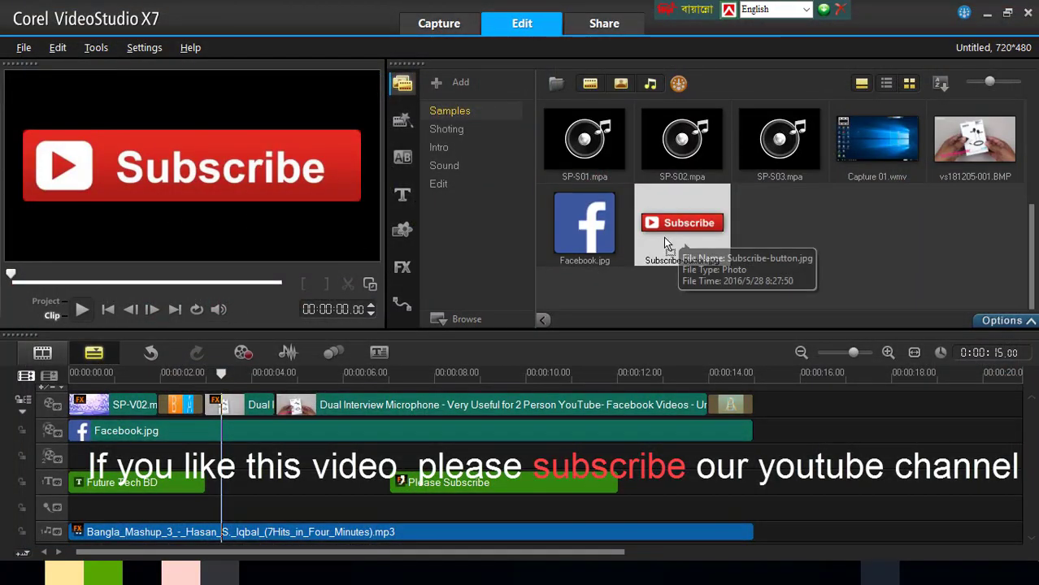
# Place Subscribe-button.jpg on the second overlay track at about 3 seconds, and fit it small into the frame's lower-right corner.
pyautogui.moveTo(664, 238); pyautogui.dragTo(233, 460)
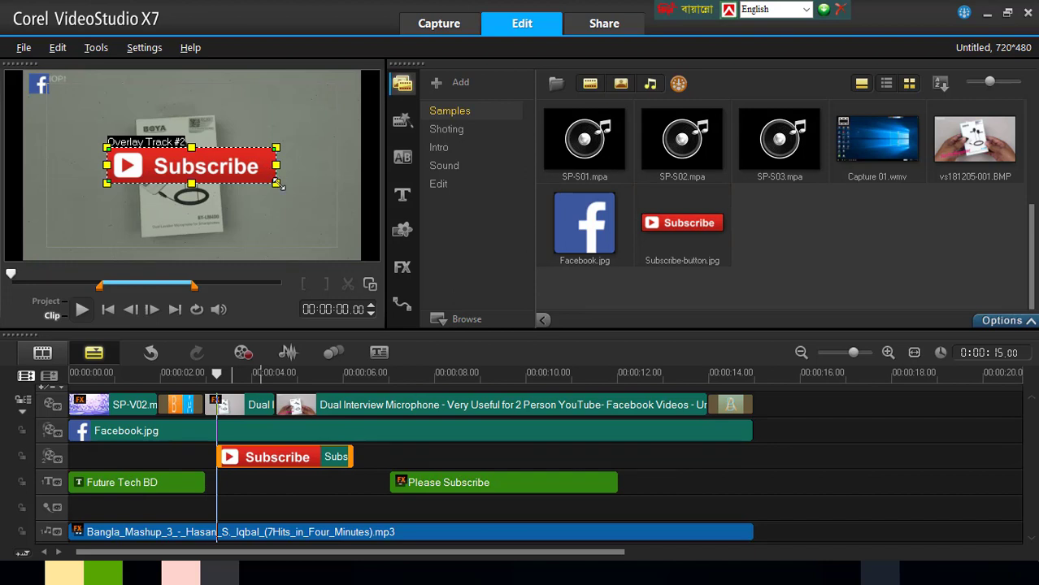
pyautogui.moveTo(254, 169); pyautogui.dragTo(323, 248)
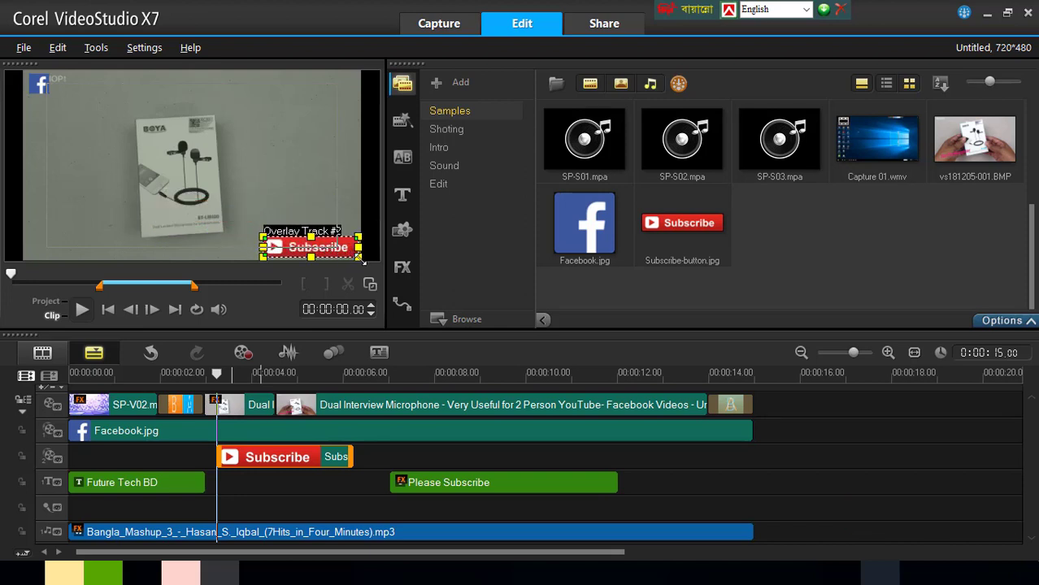
pyautogui.moveTo(359, 260); pyautogui.dragTo(325, 251)
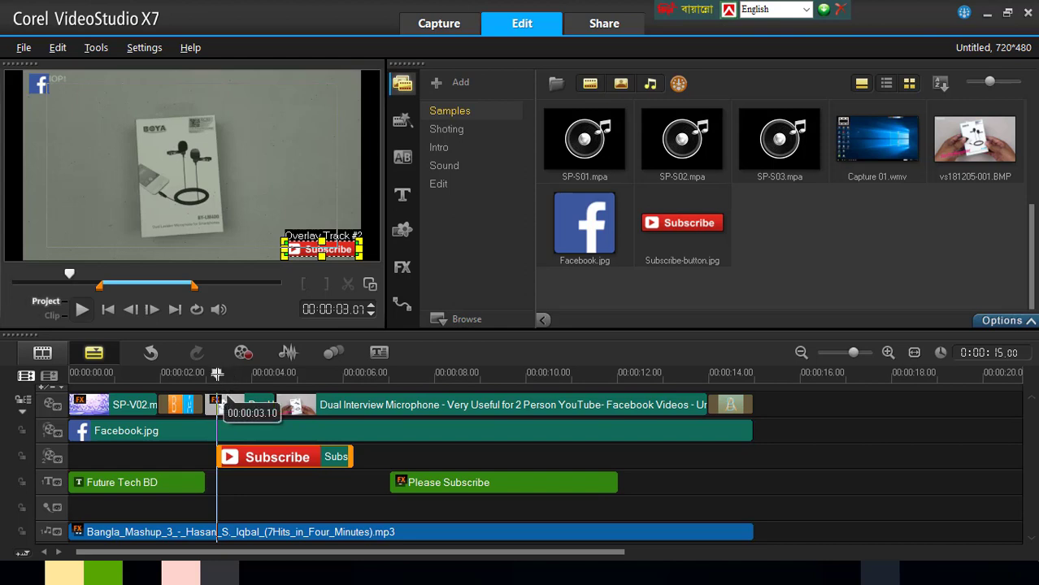
# Split the Subscribe overlay into short pieces with three cuts between about 3.5 and 4 seconds.
pyautogui.moveTo(220, 379); pyautogui.dragTo(227, 377)
pyautogui.click(260, 460)
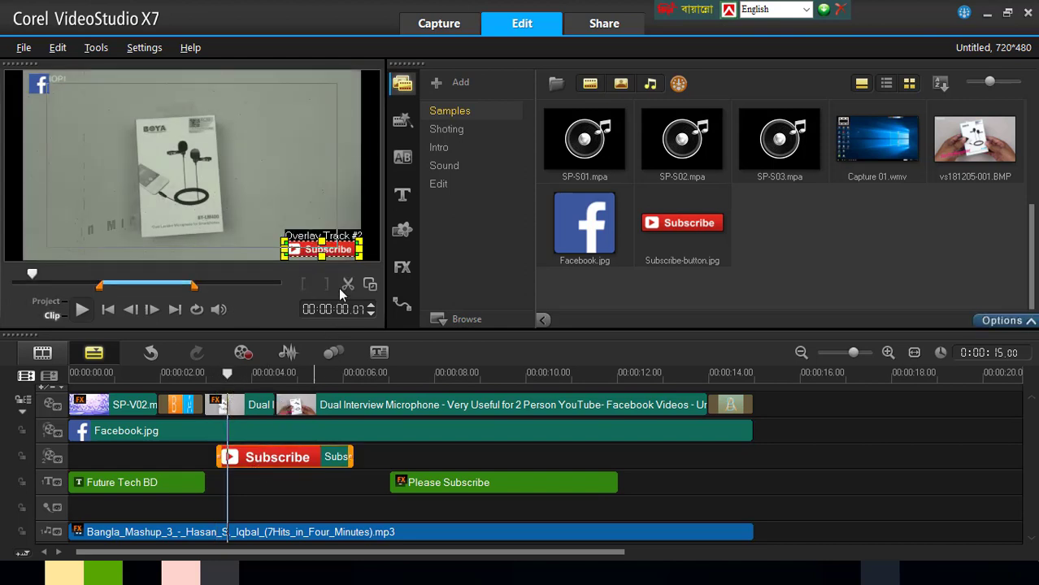
pyautogui.click(323, 310)
pyautogui.moveTo(233, 375); pyautogui.dragTo(247, 393)
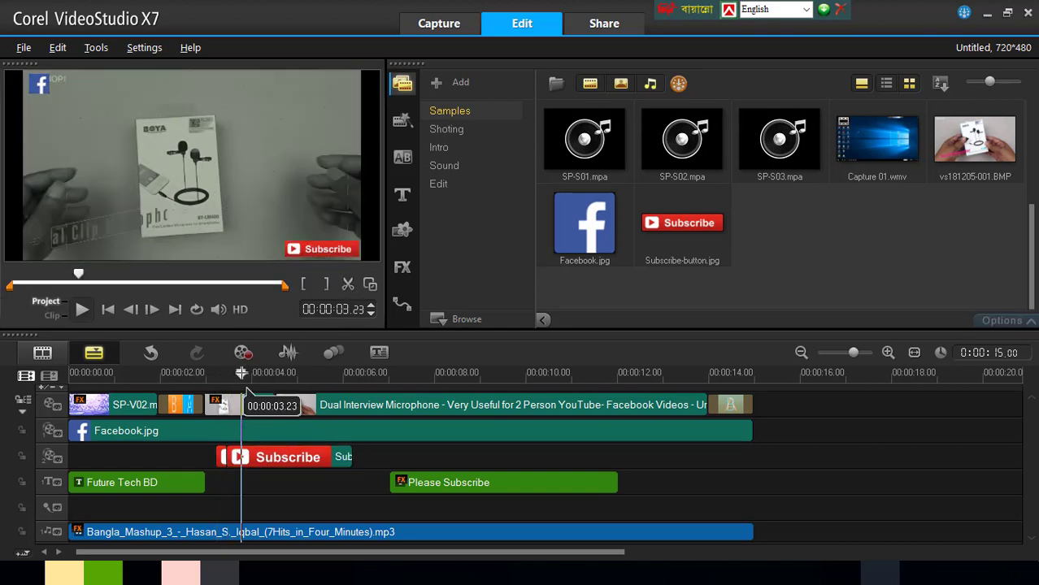
pyautogui.click(257, 454)
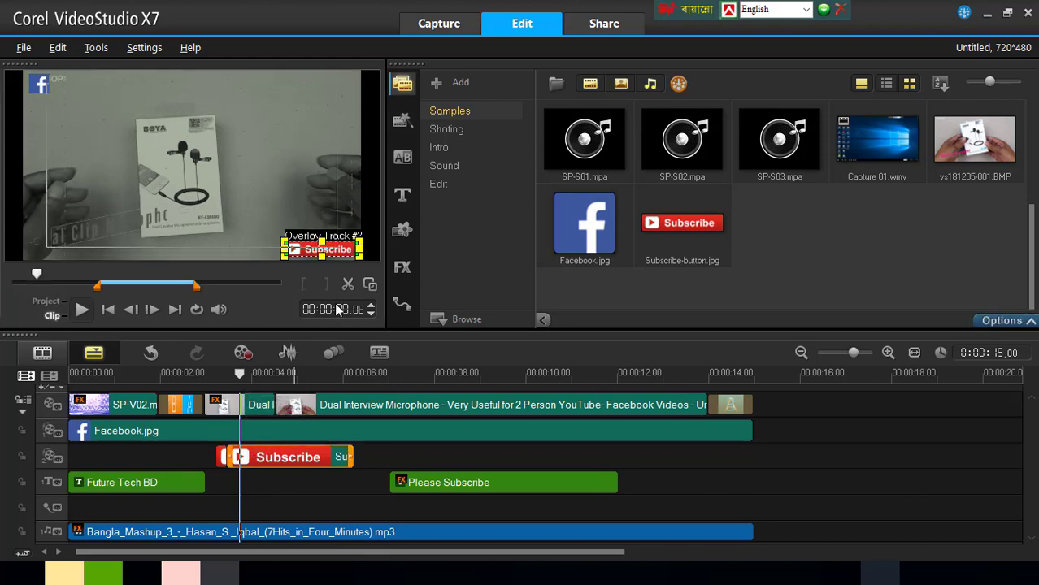
pyautogui.moveTo(240, 373); pyautogui.dragTo(260, 393)
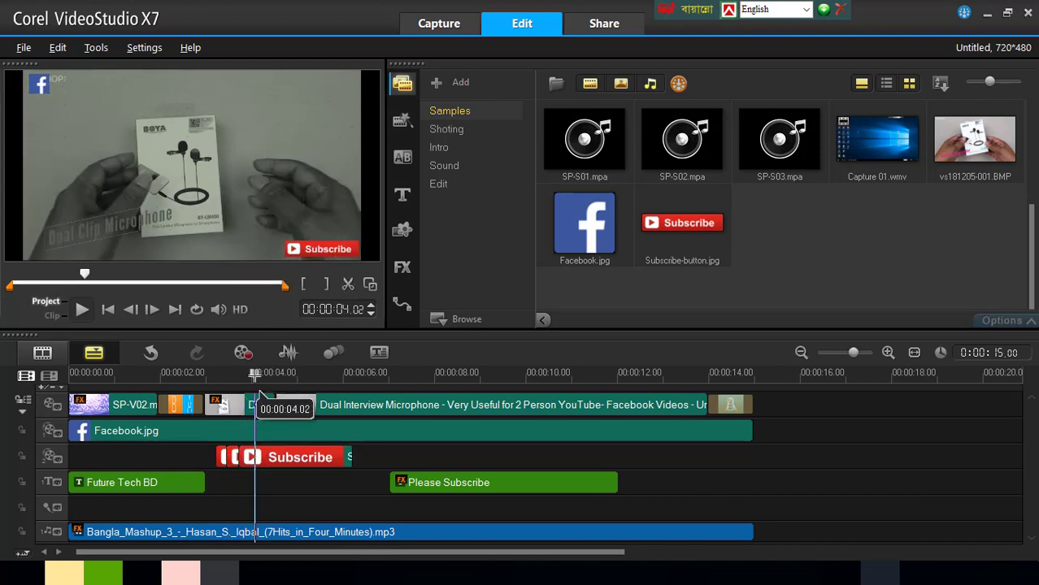
pyautogui.click(265, 454)
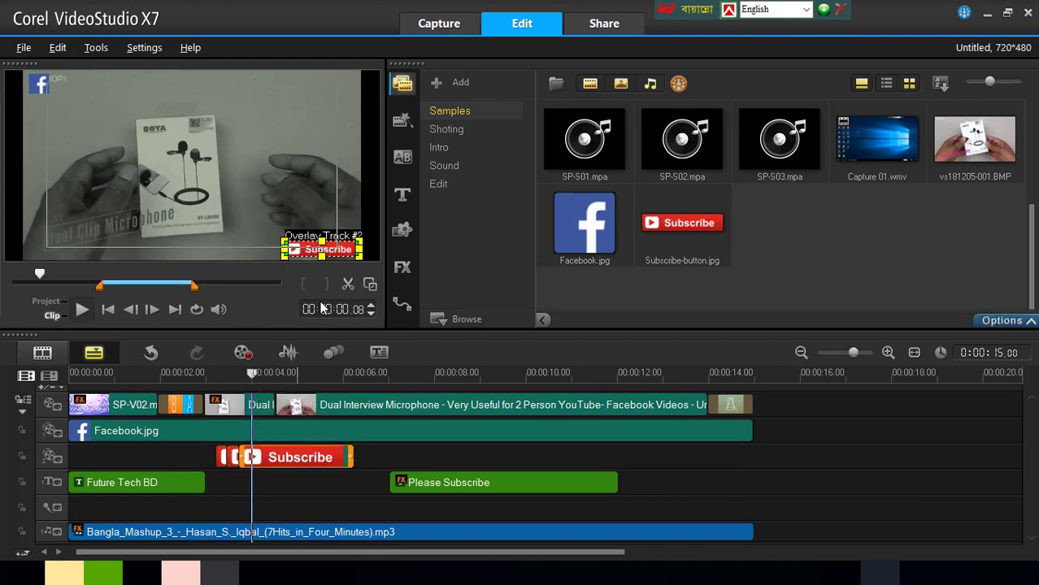
pyautogui.click(346, 281)
# Continue splitting the Subscribe overlay at short intervals after the 4-second mark, up to 00:00:04.20.
pyautogui.moveTo(251, 374); pyautogui.dragTo(262, 374)
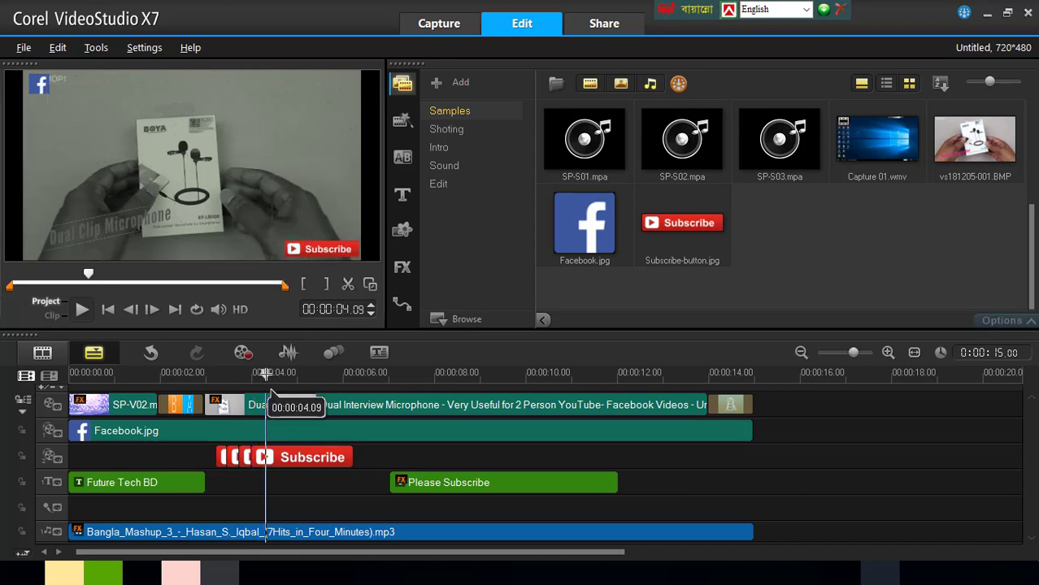
pyautogui.moveTo(268, 376); pyautogui.dragTo(287, 394)
pyautogui.click(277, 459)
pyautogui.click(347, 286)
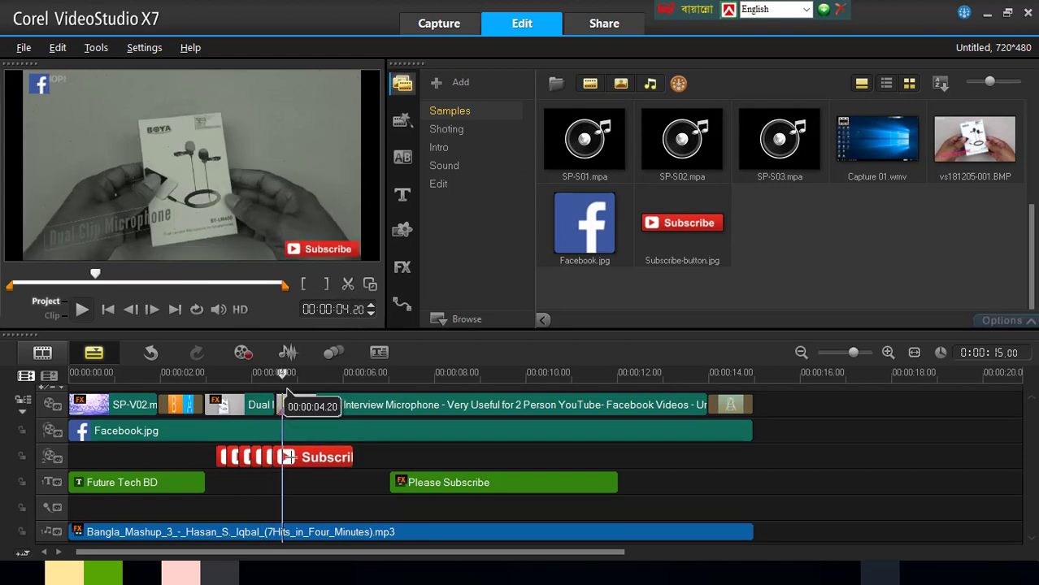
pyautogui.click(348, 286)
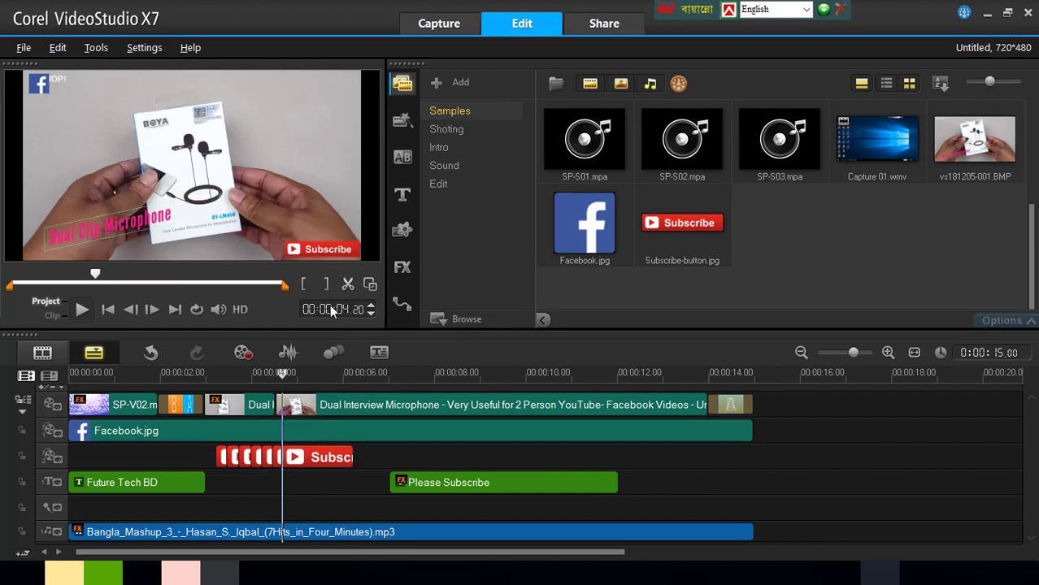
# Split the remaining Subscribe overlay at 00:00:04.27 and again at 00:00:05.03.
pyautogui.moveTo(282, 374); pyautogui.dragTo(297, 421)
pyautogui.press('Left')
pyautogui.press('Left')
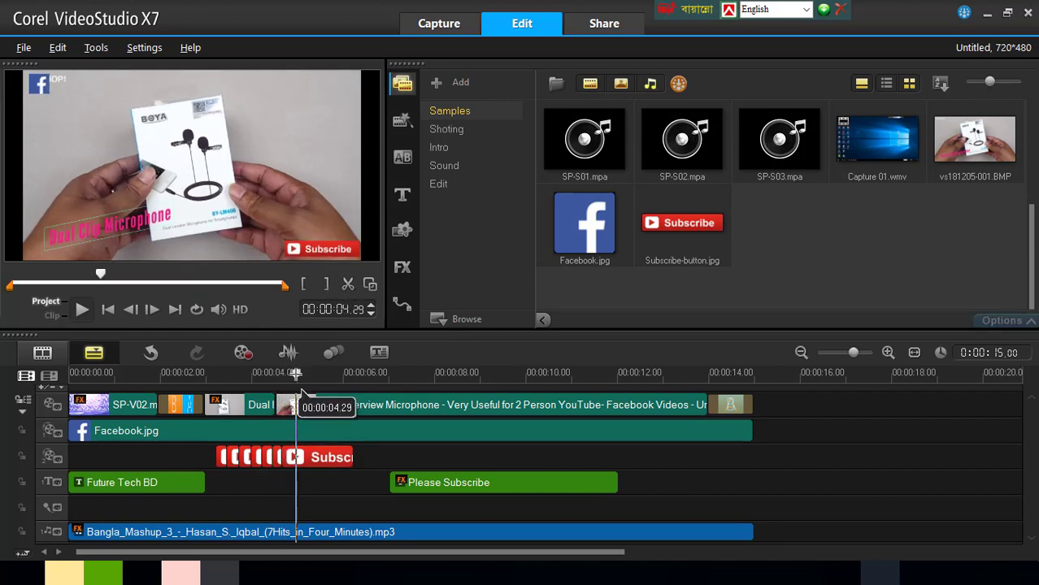
pyautogui.click(302, 460)
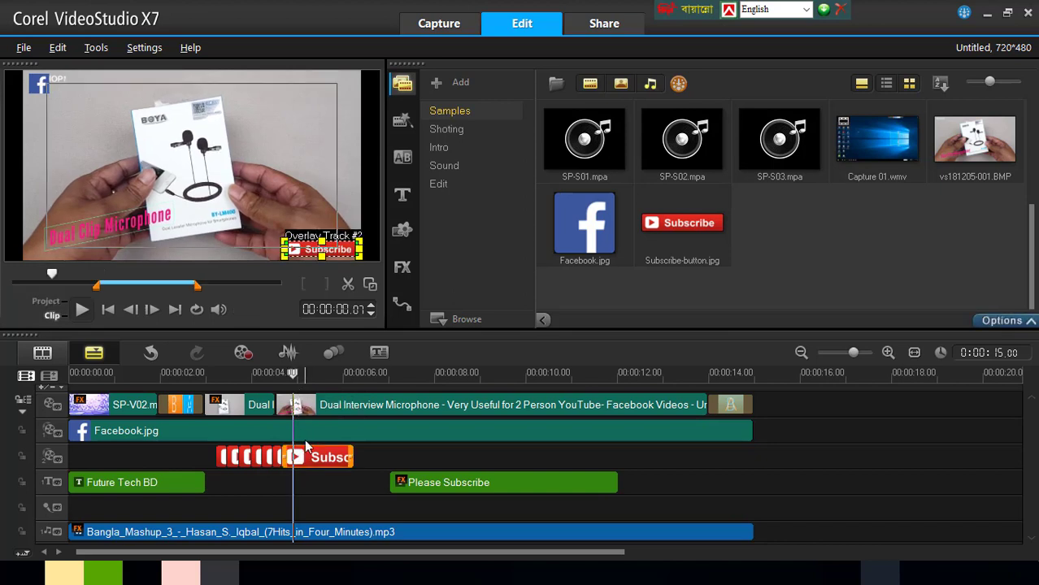
pyautogui.click(347, 285)
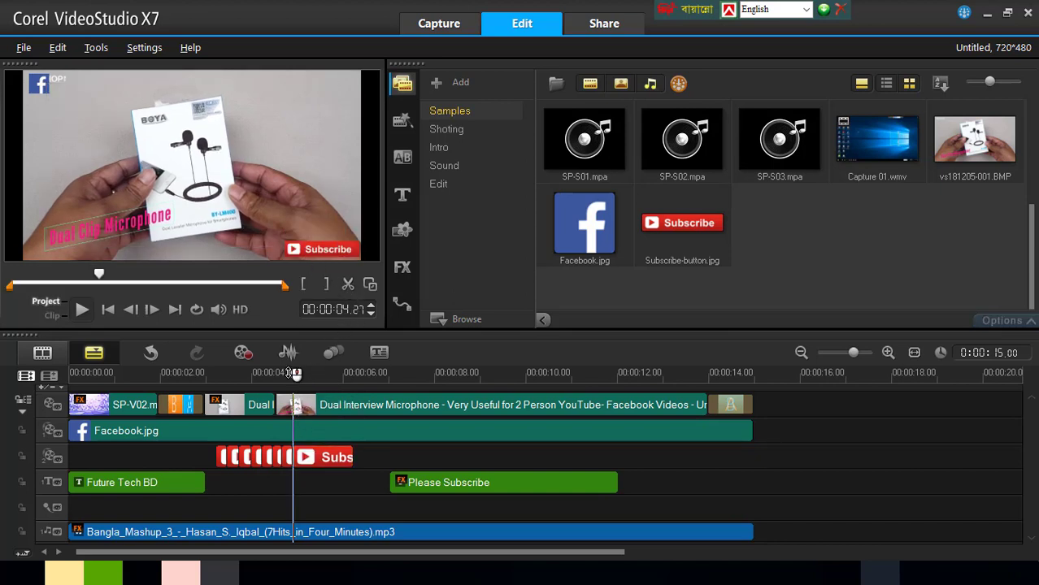
pyautogui.moveTo(293, 372); pyautogui.dragTo(300, 374)
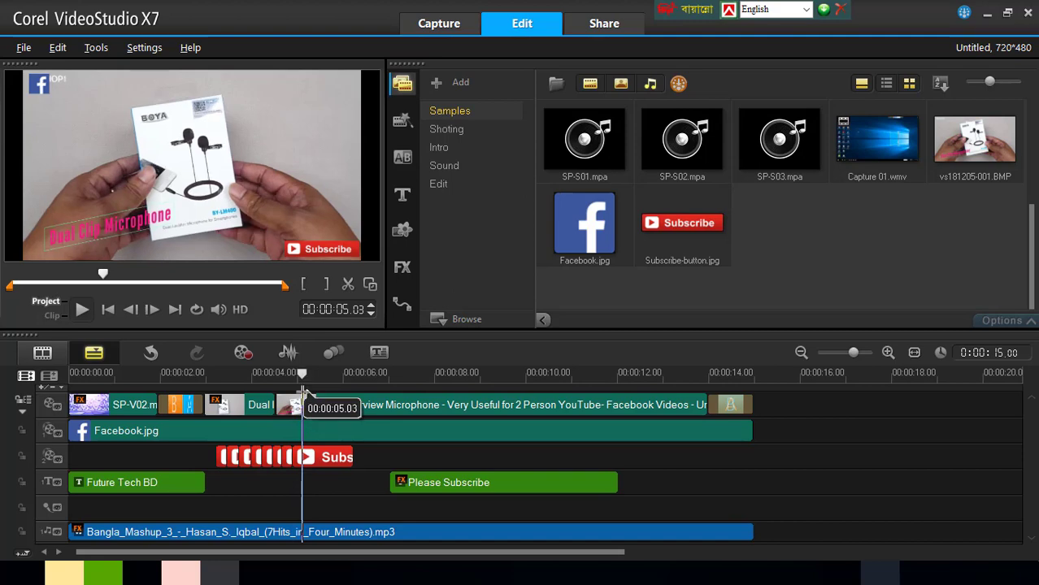
pyautogui.click(309, 458)
pyautogui.click(348, 286)
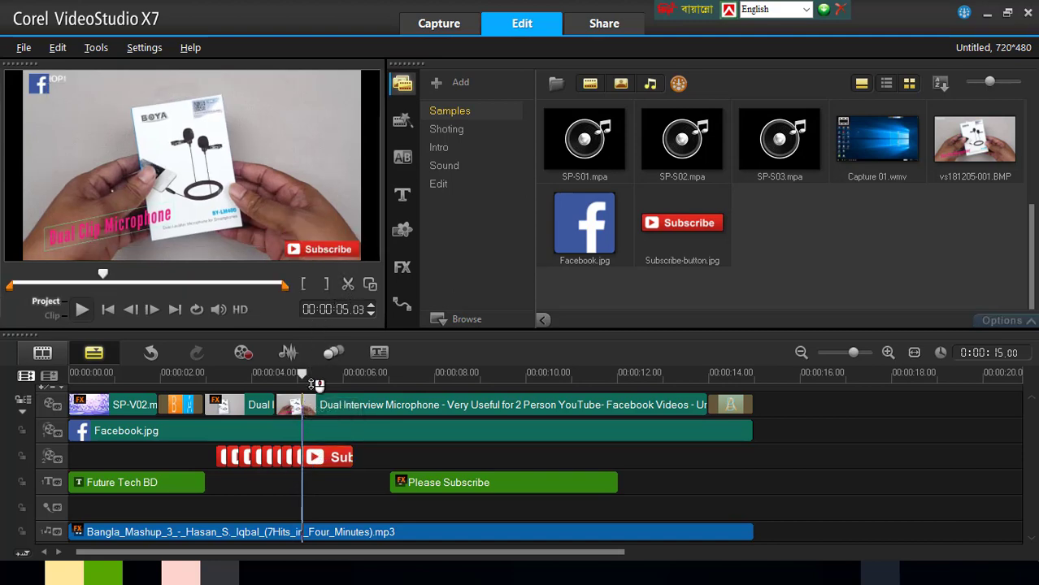
# Split the rest of the Subscribe overlay into short pieces, including cuts at 00:00:05.15 and 00:00:06.02.
pyautogui.moveTo(302, 373); pyautogui.dragTo(325, 394)
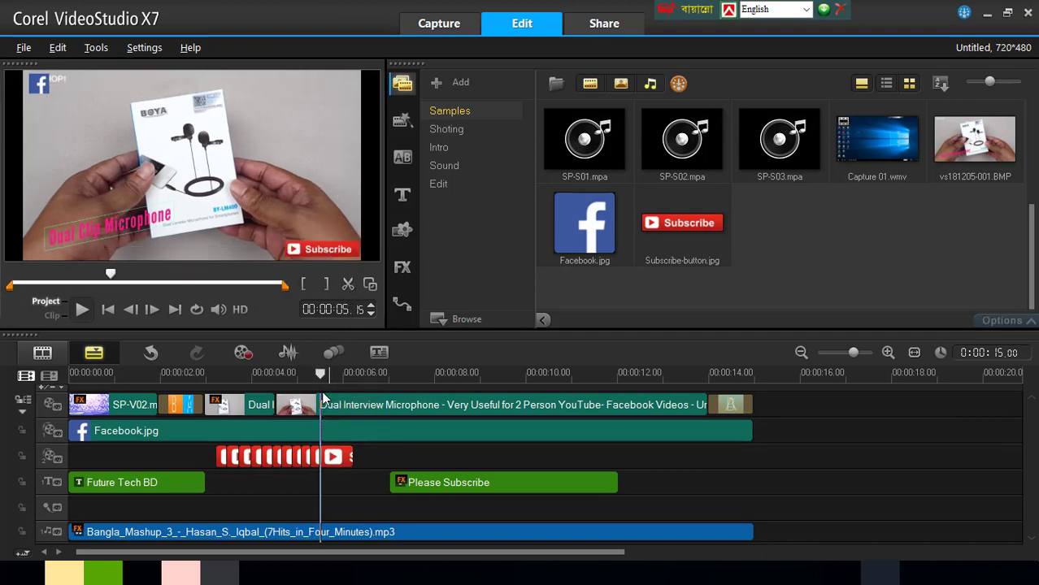
pyautogui.moveTo(322, 378)
pyautogui.mouseDown()
pyautogui.moveTo(334, 393)
pyautogui.moveTo(339, 374)
pyautogui.mouseUp()
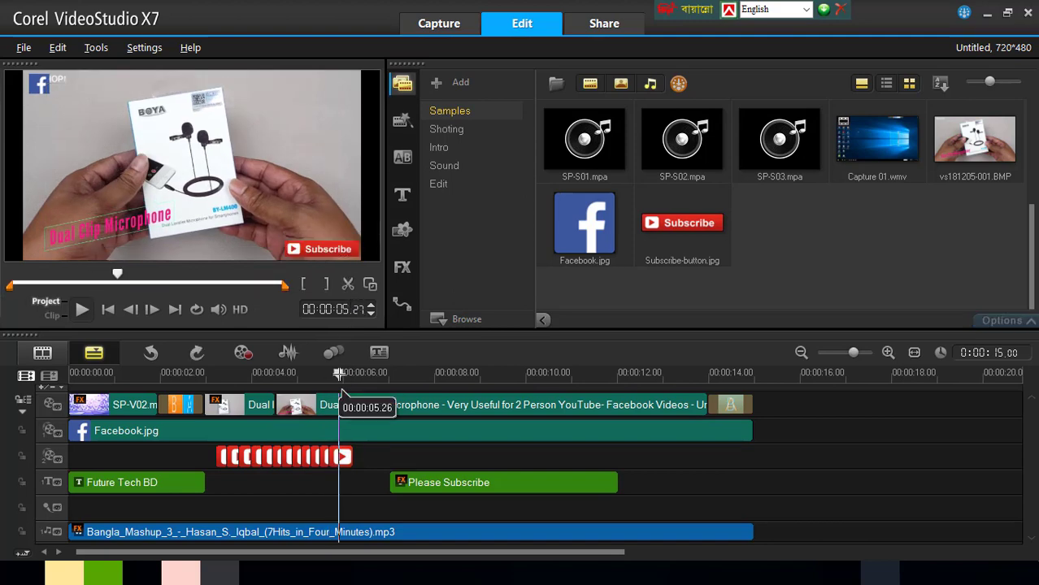
pyautogui.click(333, 456)
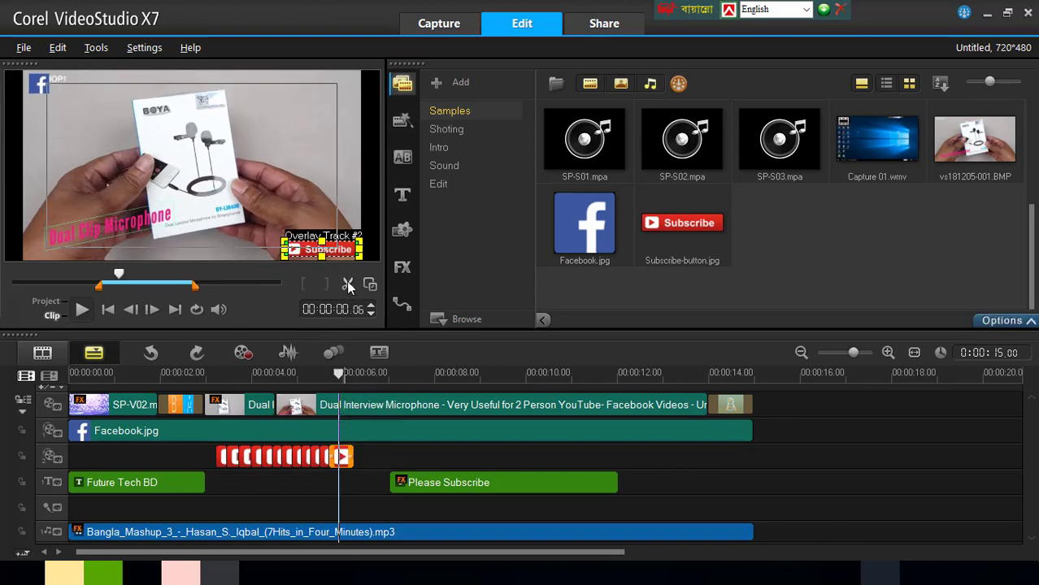
pyautogui.click(342, 376)
pyautogui.moveTo(341, 376); pyautogui.dragTo(351, 395)
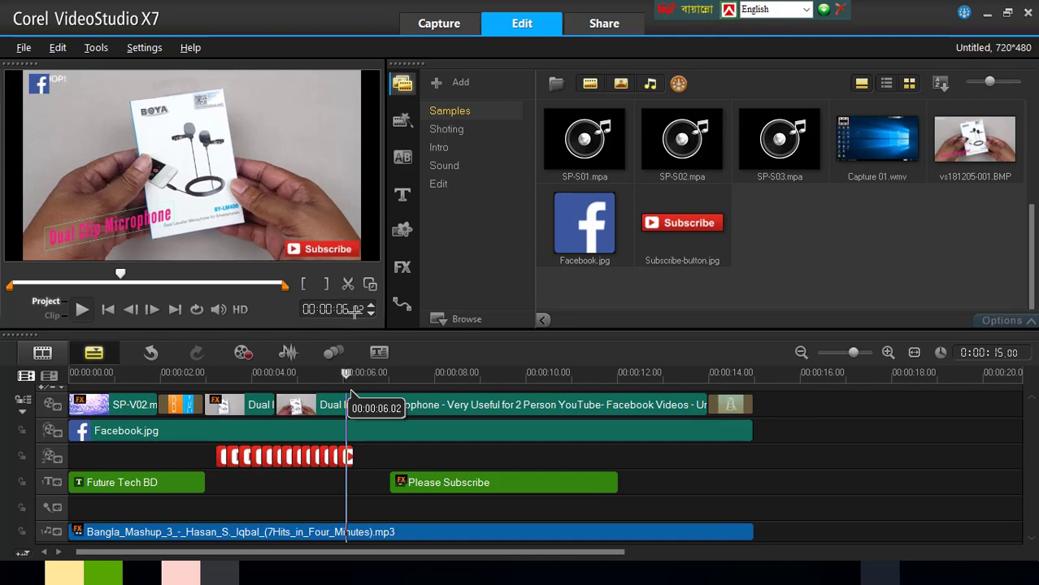
pyautogui.click(348, 457)
pyautogui.click(348, 283)
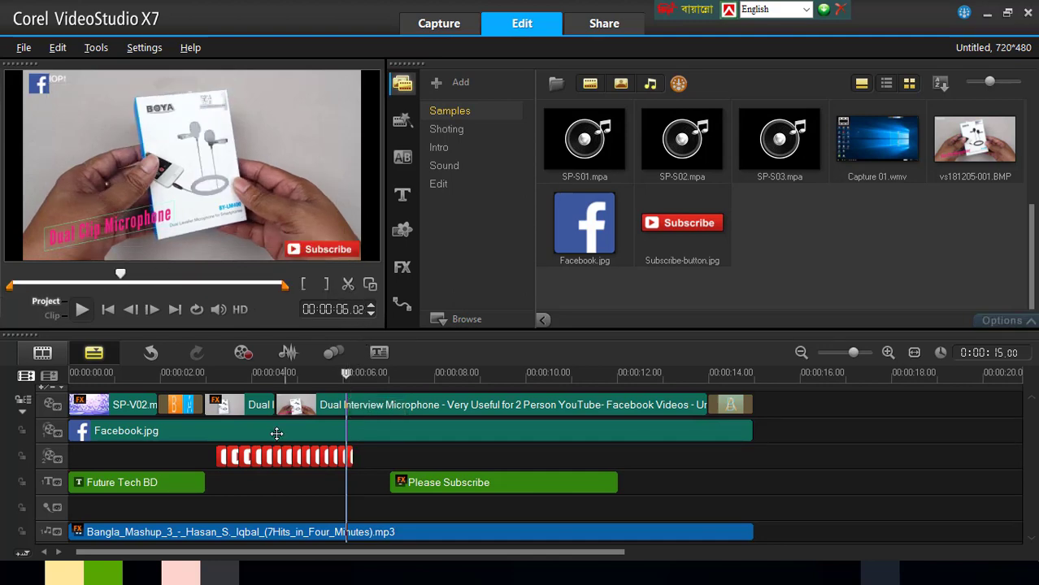
# Delete every second piece of the Subscribe overlay to create a blinking effect, and play the project from about 3 seconds.
pyautogui.click(230, 459)
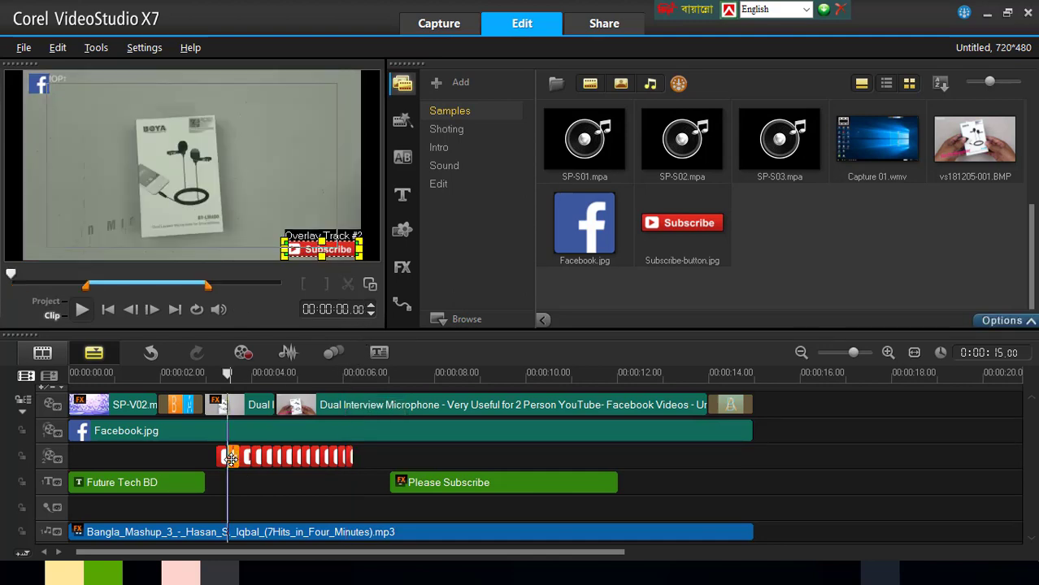
pyautogui.moveTo(231, 459); pyautogui.dragTo(208, 398)
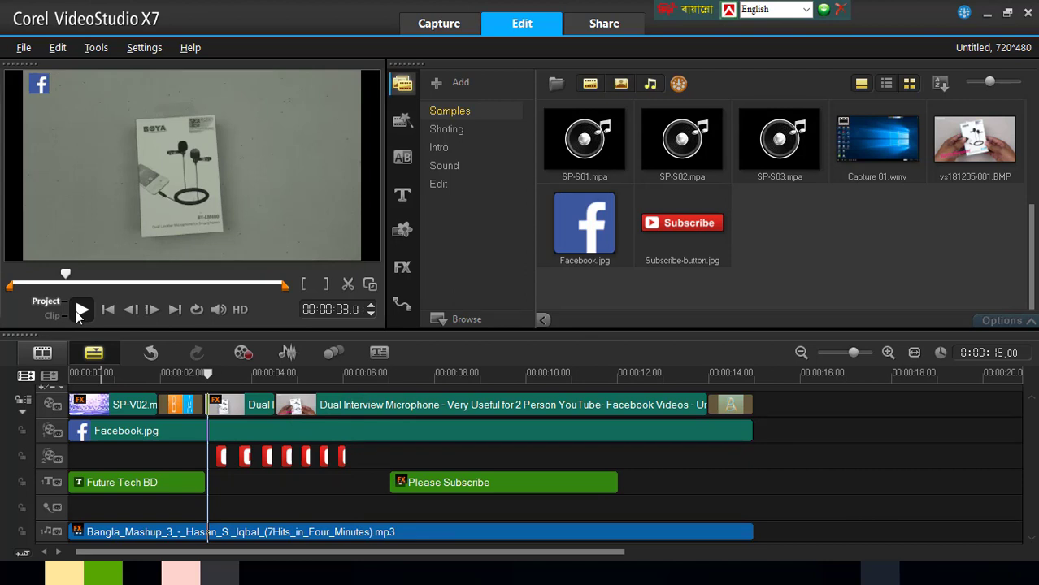
pyautogui.click(80, 310)
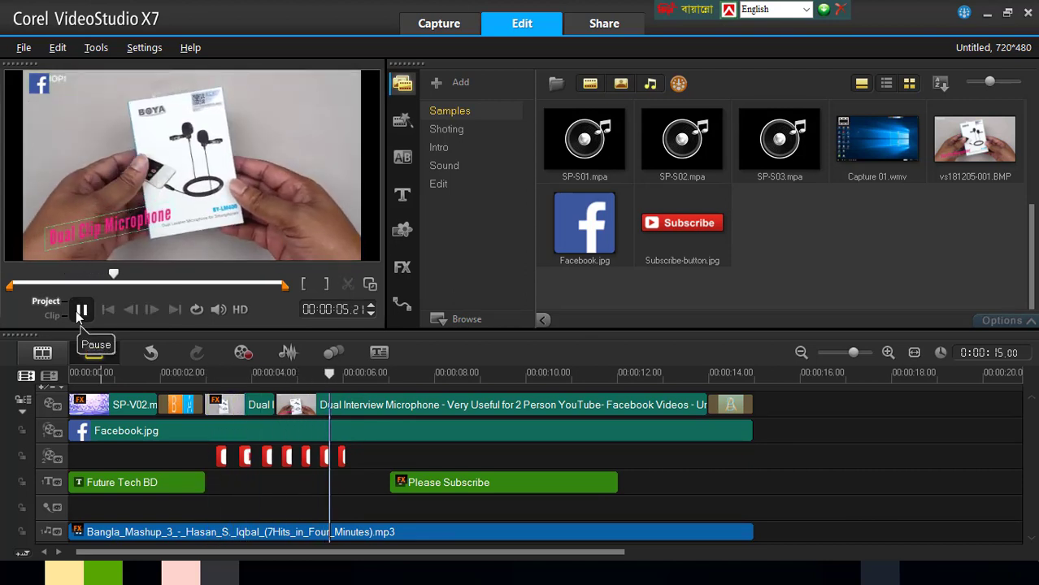
# Stop playback, replay the project from about 3 seconds to review the blinking Subscribe button, and stop it again.
pyautogui.click(77, 310)
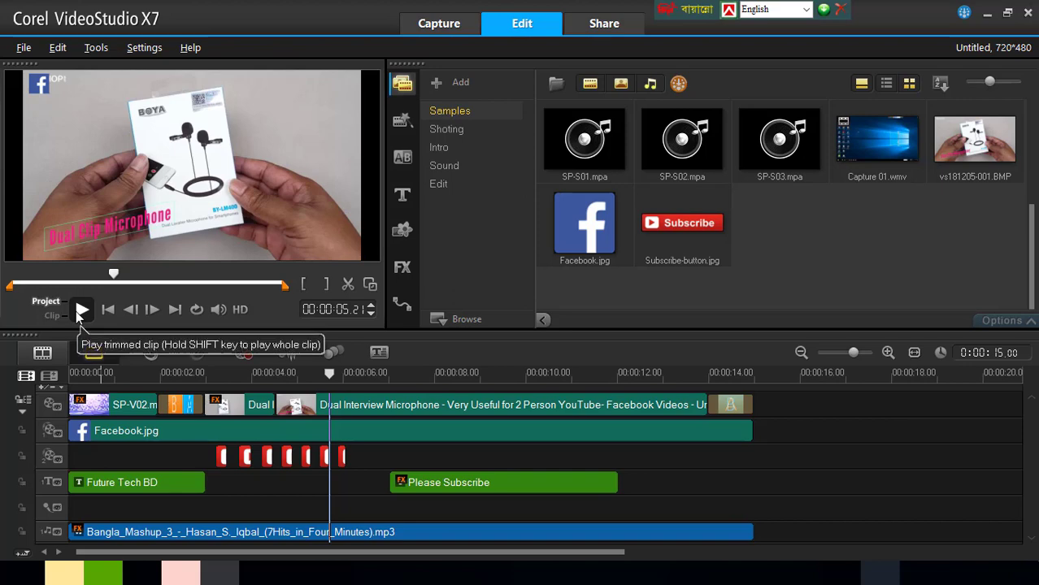
pyautogui.moveTo(331, 372); pyautogui.dragTo(204, 372)
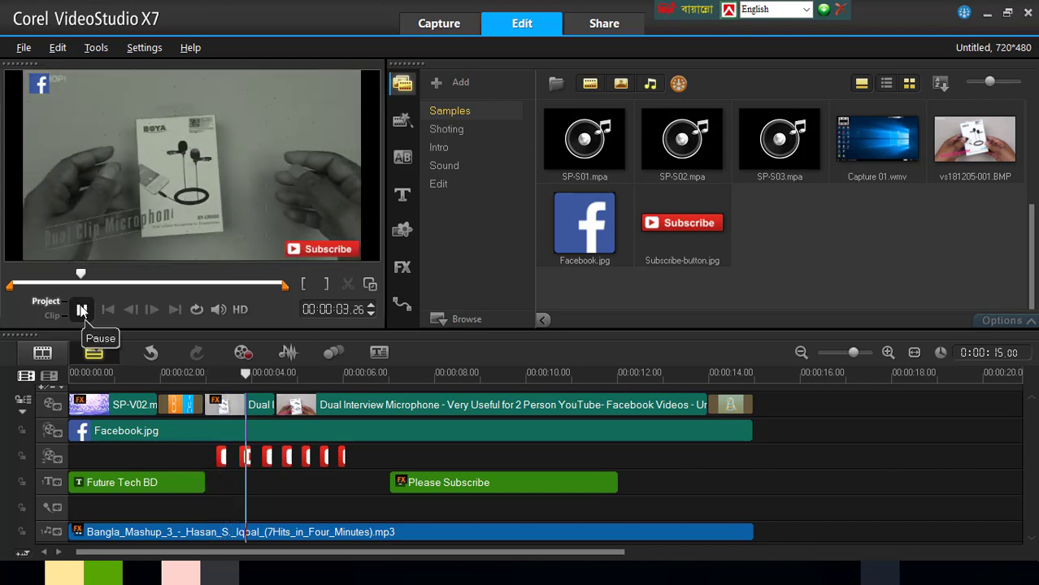
pyautogui.click(81, 310)
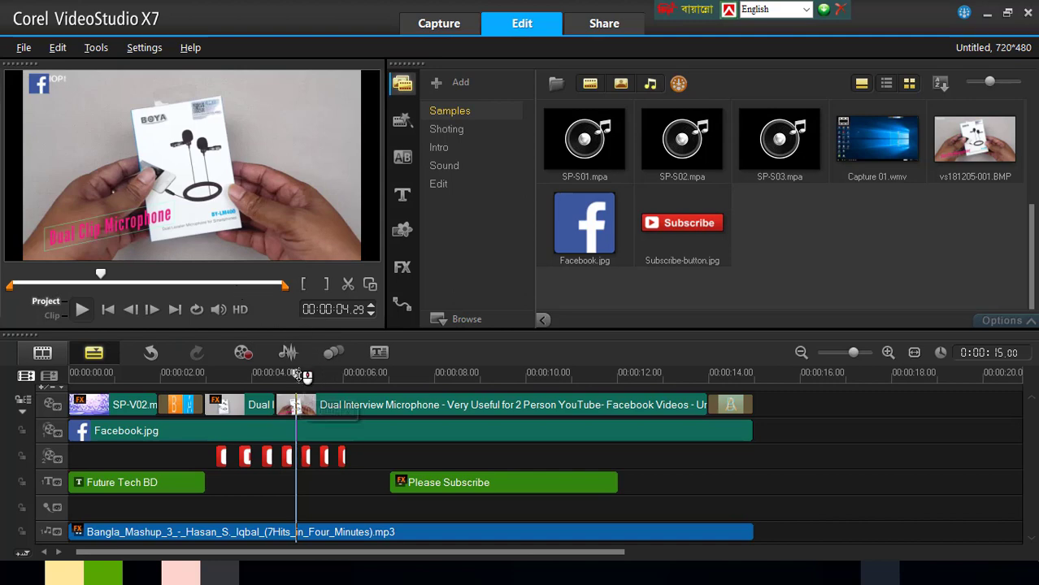
# Add Facebook.jpg to the second overlay track at about 12 seconds and shorten the Please Subscribe title to 02.23.
pyautogui.moveTo(298, 373); pyautogui.dragTo(380, 375)
pyautogui.moveTo(584, 224); pyautogui.dragTo(617, 458)
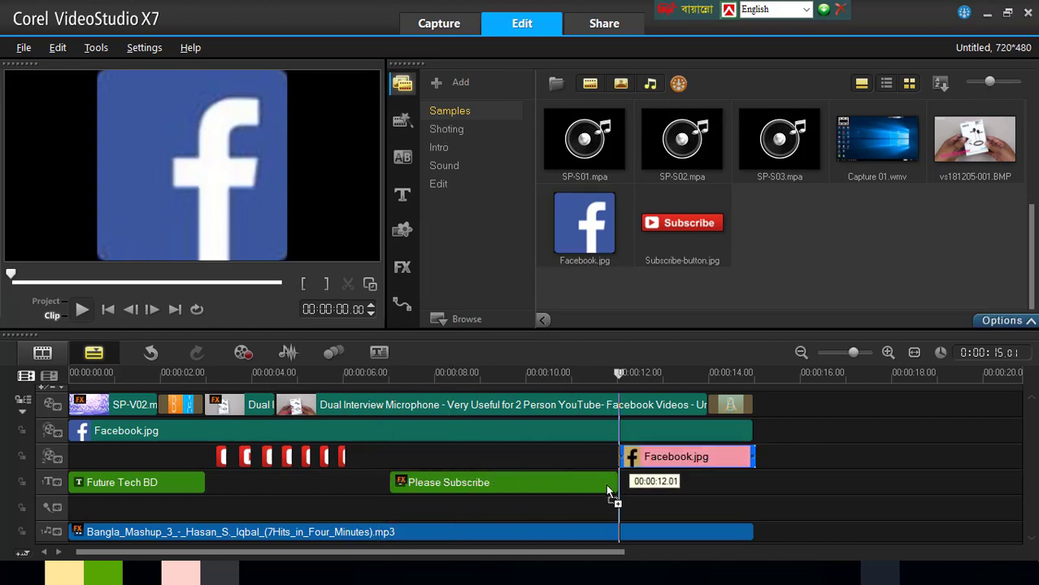
pyautogui.click(598, 482)
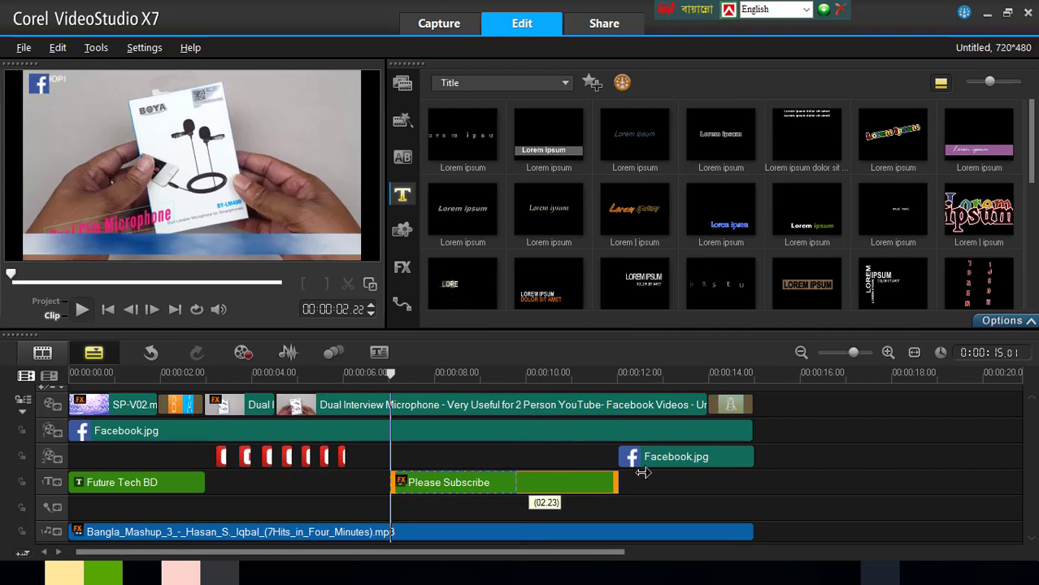
pyautogui.moveTo(642, 473); pyautogui.dragTo(515, 480)
# Move the new Facebook clip earlier to about 10 seconds and place its logo in the lower-left corner of the video.
pyautogui.moveTo(650, 457); pyautogui.dragTo(574, 457)
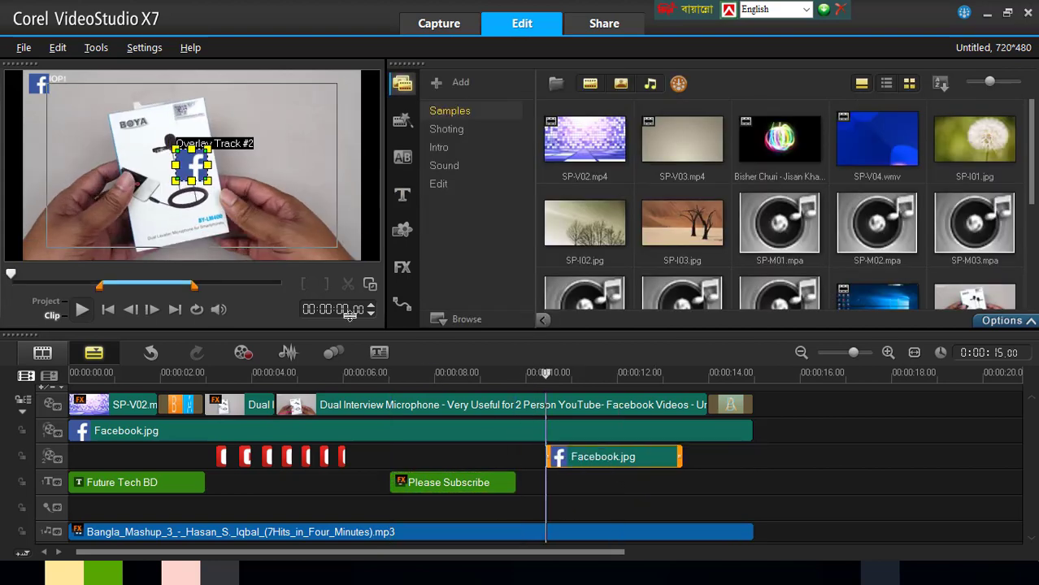
pyautogui.moveTo(195, 165); pyautogui.dragTo(46, 237)
# Add the italic Lorem ipsum title preset to the title track directly beneath the new Facebook clip.
pyautogui.click(402, 195)
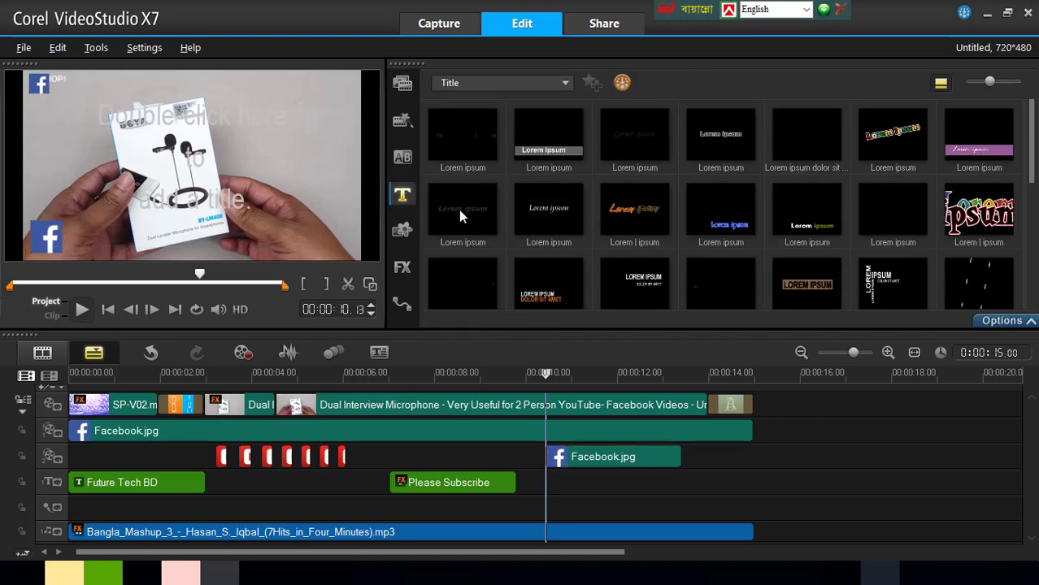
pyautogui.click(461, 210)
pyautogui.moveTo(460, 197); pyautogui.dragTo(550, 485)
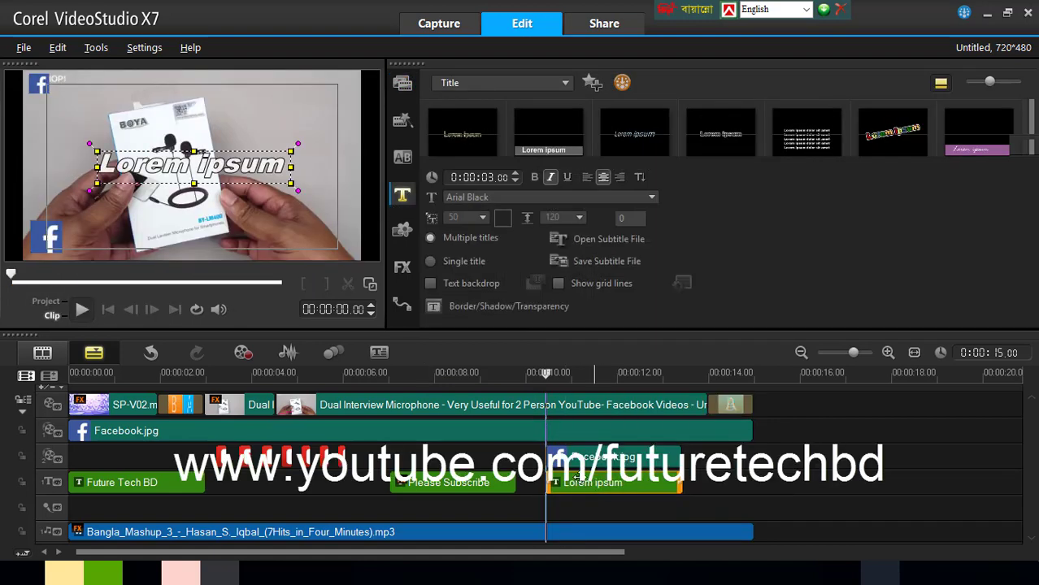
# Set the font of the Lorem ipsum title text to Microsoft Himalaya.
pyautogui.doubleClick(190, 163)
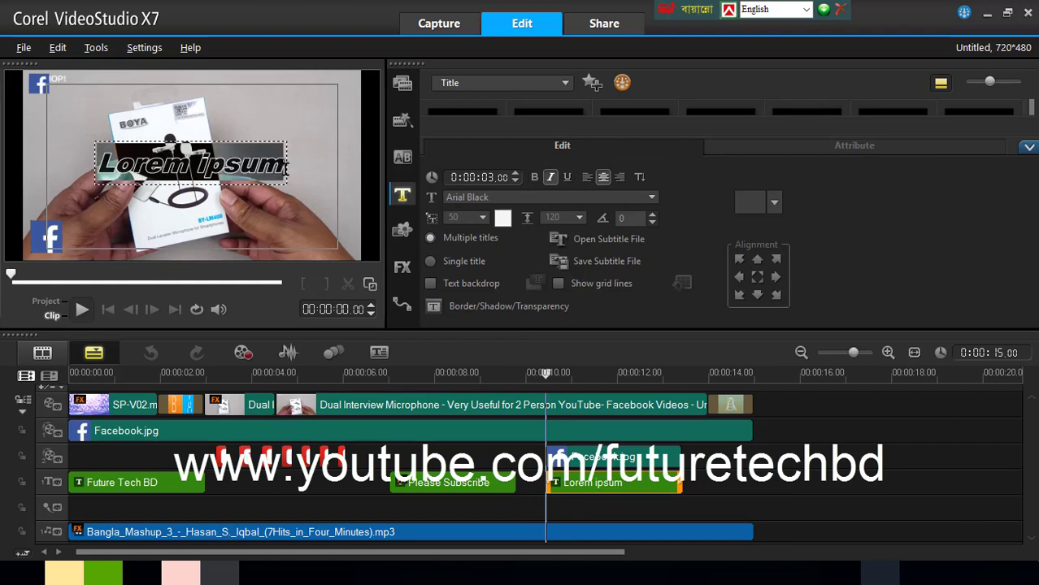
pyautogui.click(646, 201)
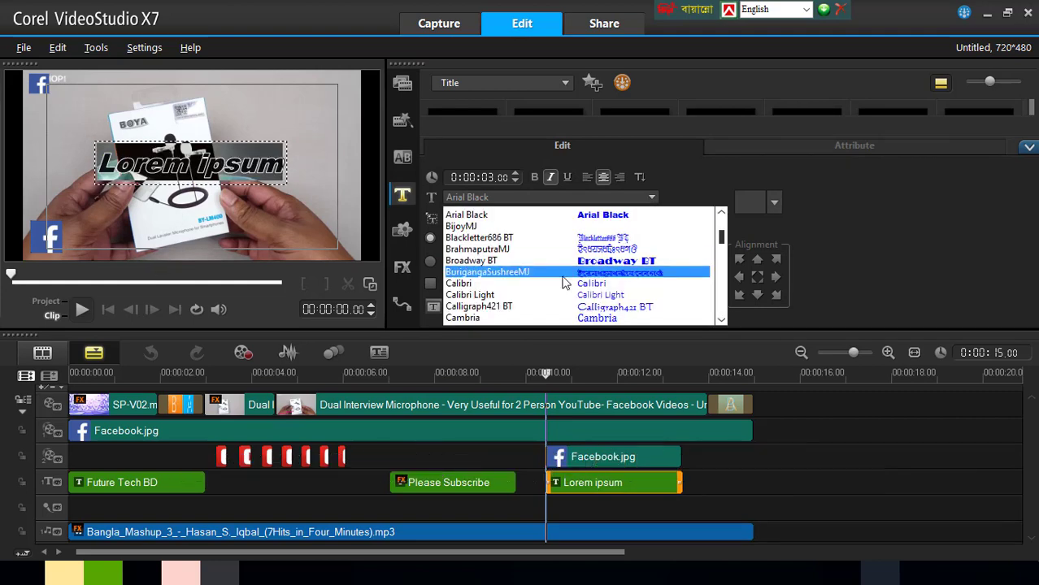
pyautogui.scroll(-15, 540, 272)
pyautogui.scroll(-5, 541, 268)
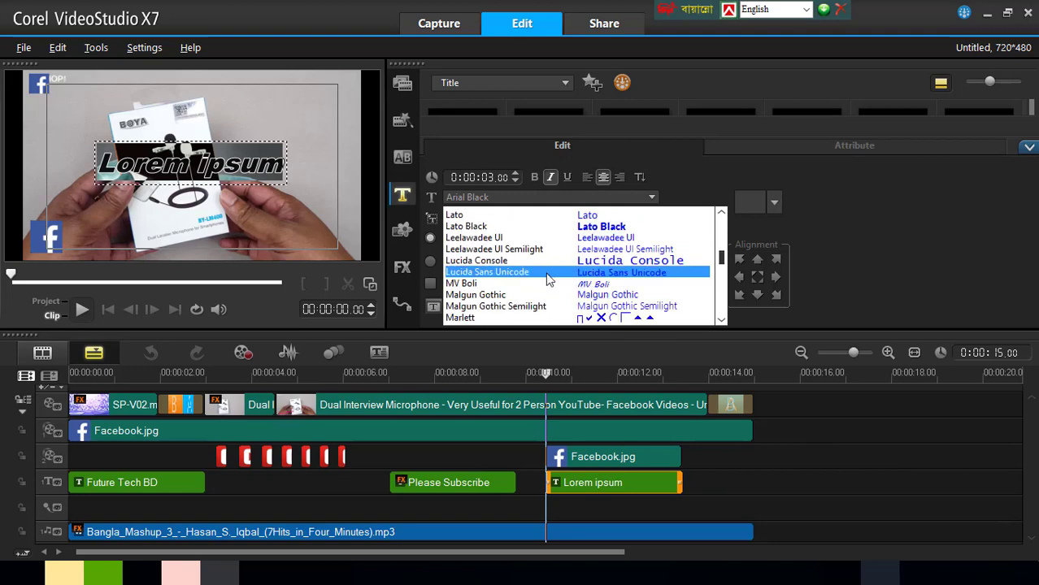
pyautogui.scroll(-2, 543, 289)
pyautogui.scroll(3, 558, 281)
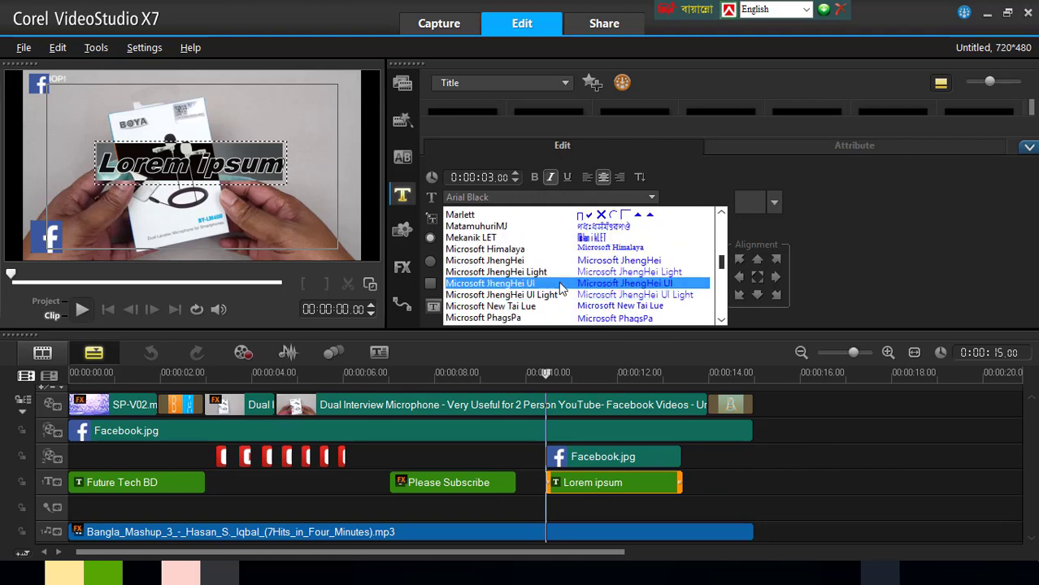
pyautogui.click(478, 271)
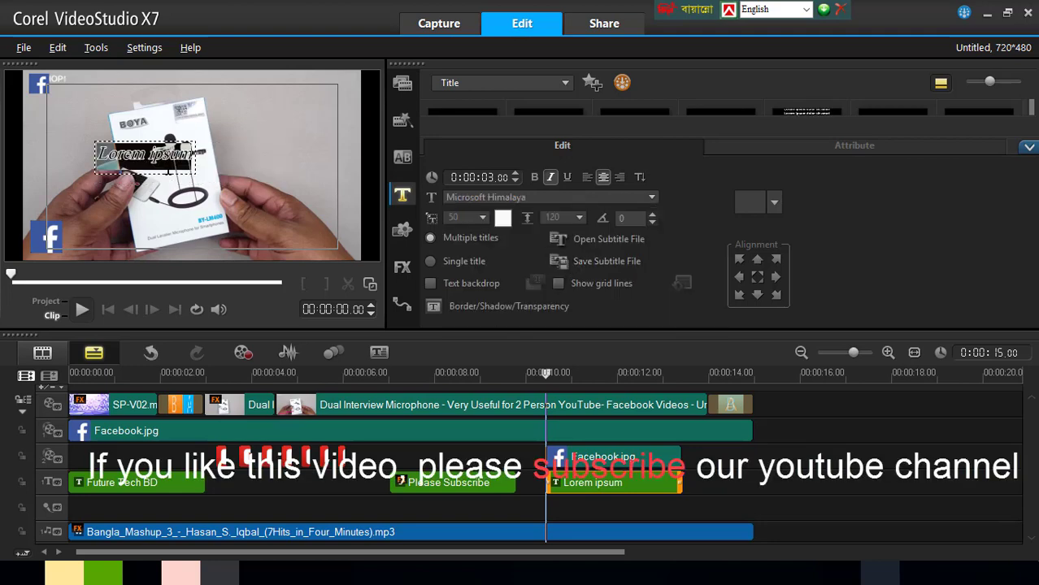
# Replace the Lorem ipsum placeholder text with "Future Tech BD".
pyautogui.press('Delete')
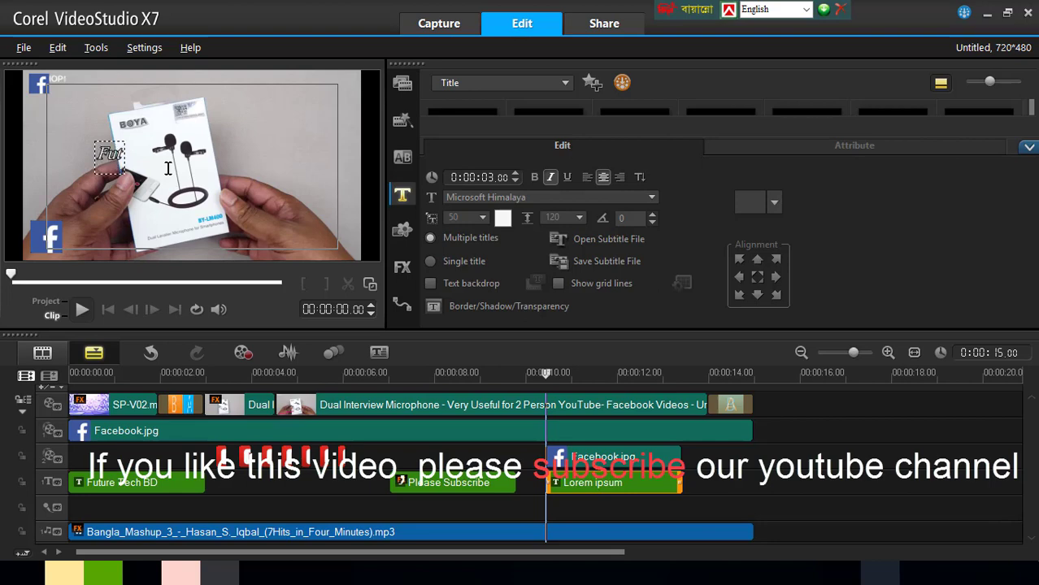
pyautogui.write('Future Tech BD')
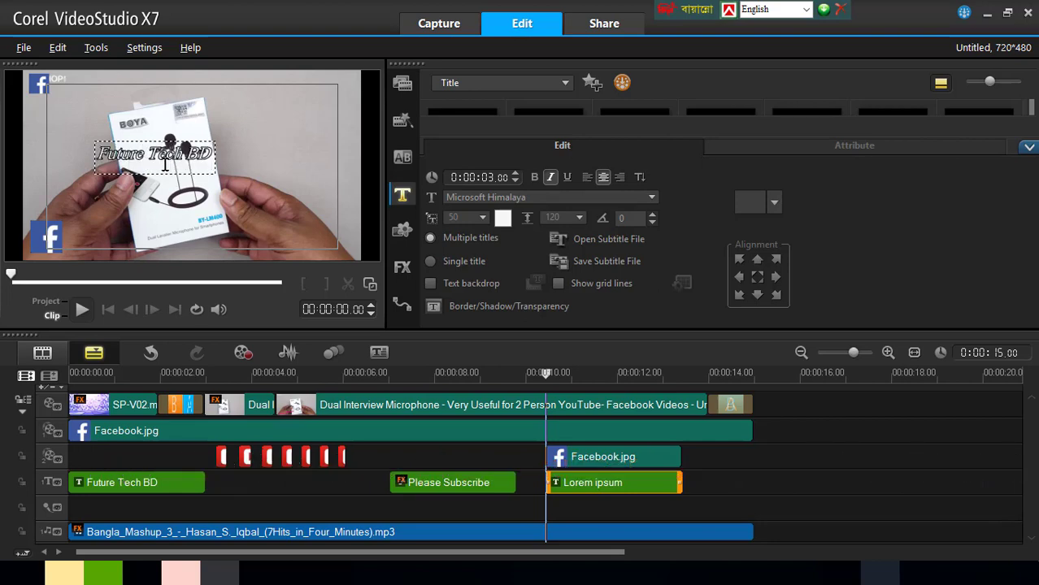
pyautogui.click(180, 179)
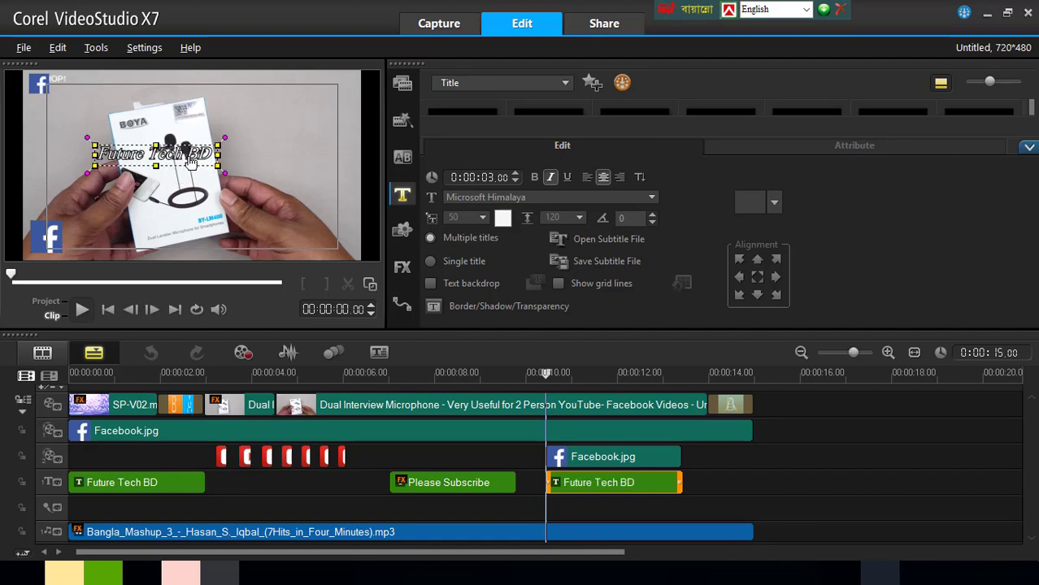
# Apply the upright Arial Black title style preset to the Future Tech BD text and set its size to 30.
pyautogui.doubleClick(189, 160)
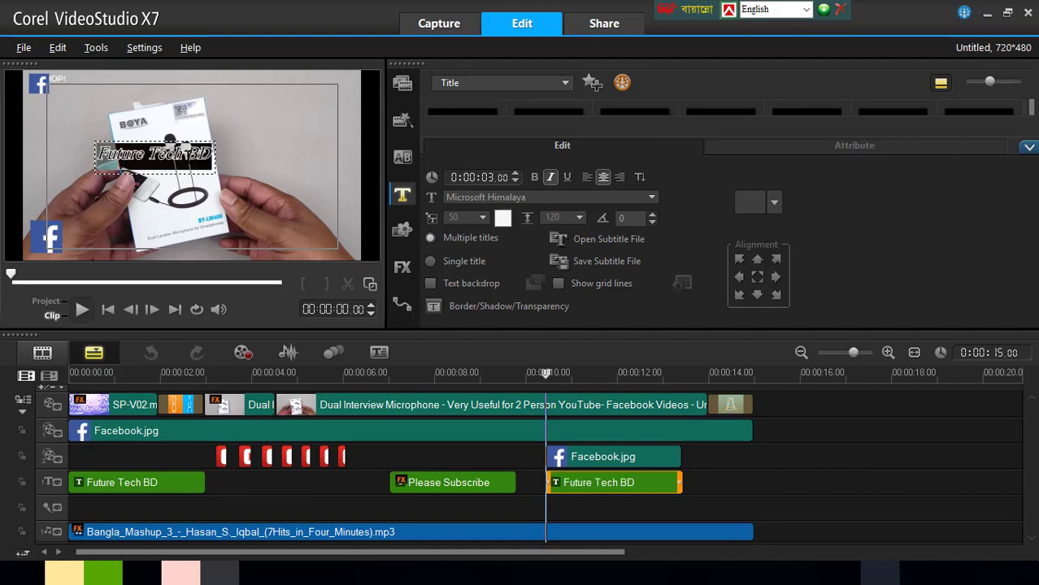
pyautogui.click(776, 203)
pyautogui.click(644, 238)
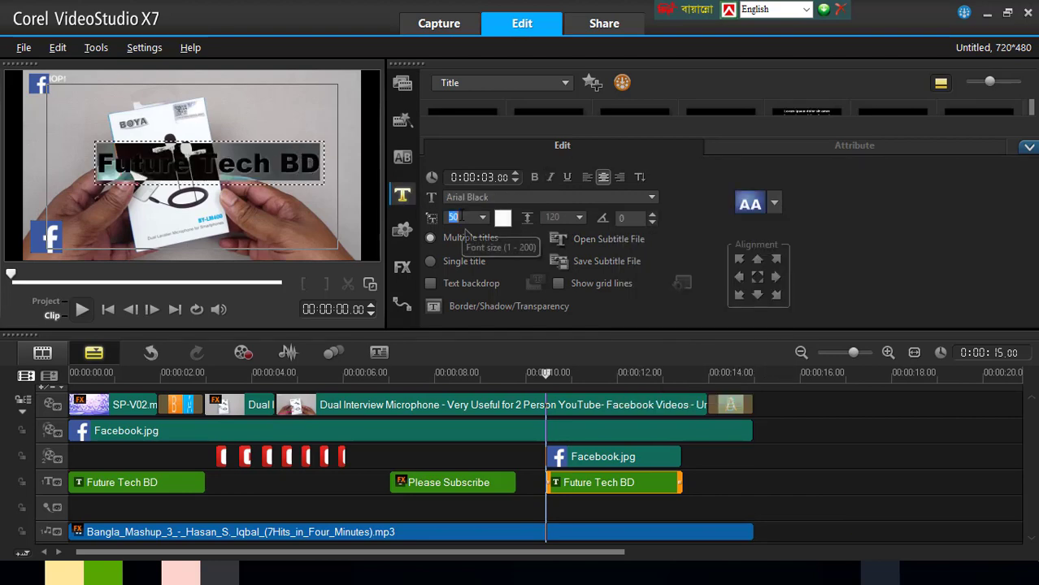
pyautogui.press('Return')
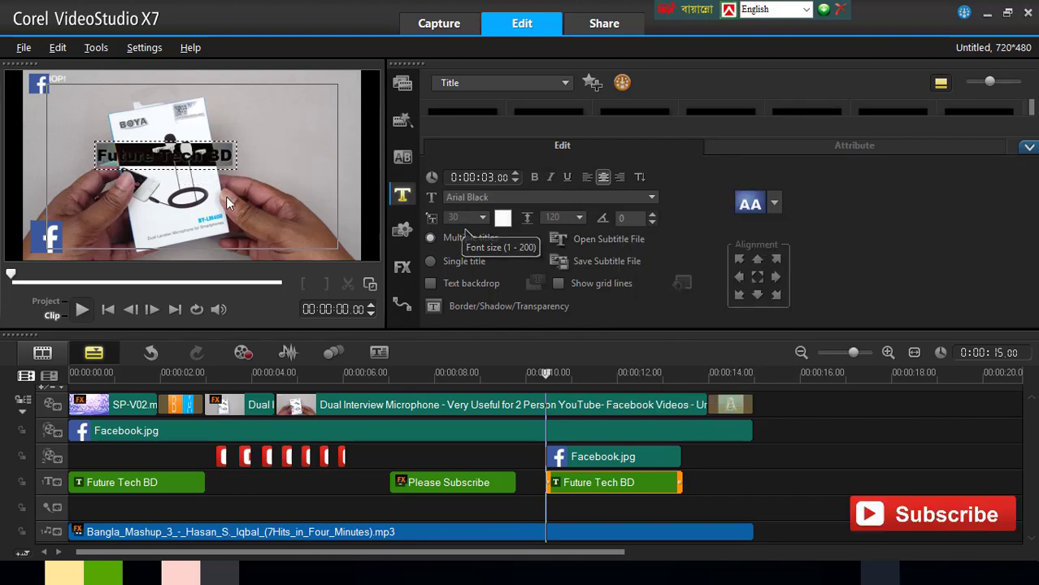
# Move the Future Tech BD title beside the lower Facebook logo and set its font size to 40.
pyautogui.click(165, 158)
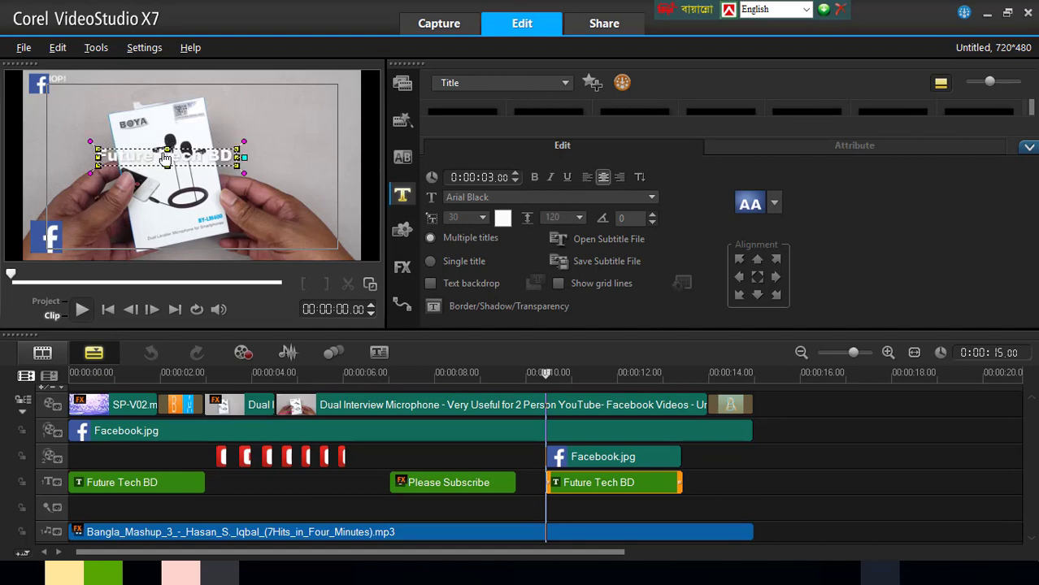
pyautogui.moveTo(162, 157); pyautogui.dragTo(135, 242)
pyautogui.click(131, 238)
pyautogui.hotkey('ctrl', 'a')
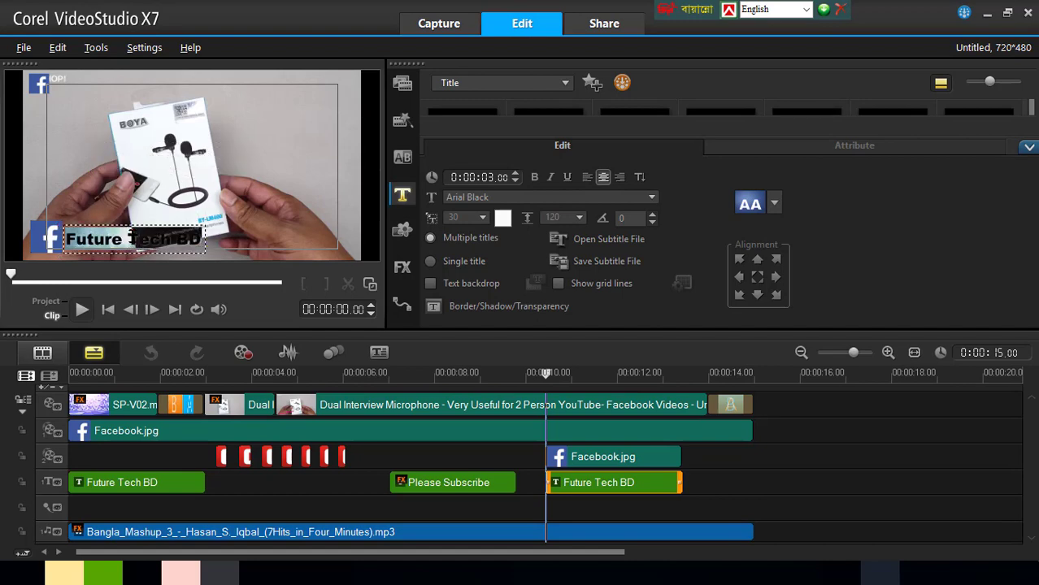
pyautogui.click(470, 217)
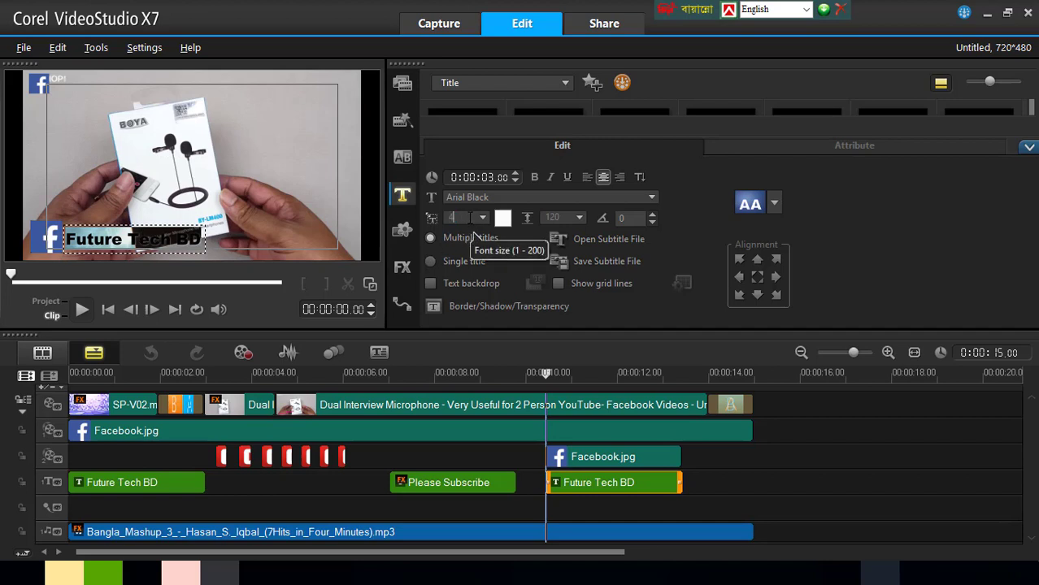
pyautogui.press('Return')
# Colour the Future Tech BD title red and nudge it into line with the lower Facebook logo.
pyautogui.click(502, 217)
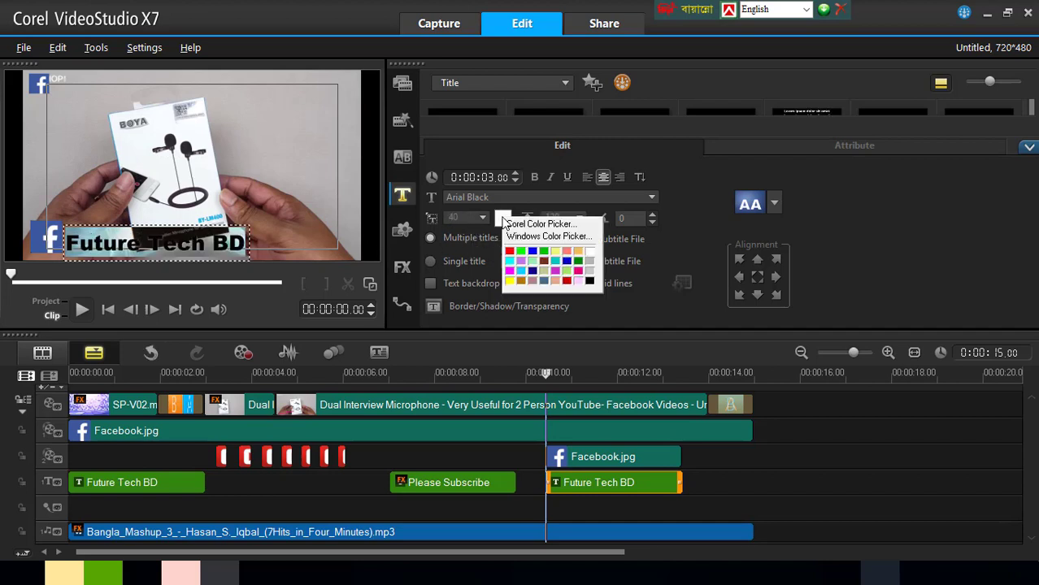
pyautogui.click(510, 253)
pyautogui.click(158, 237)
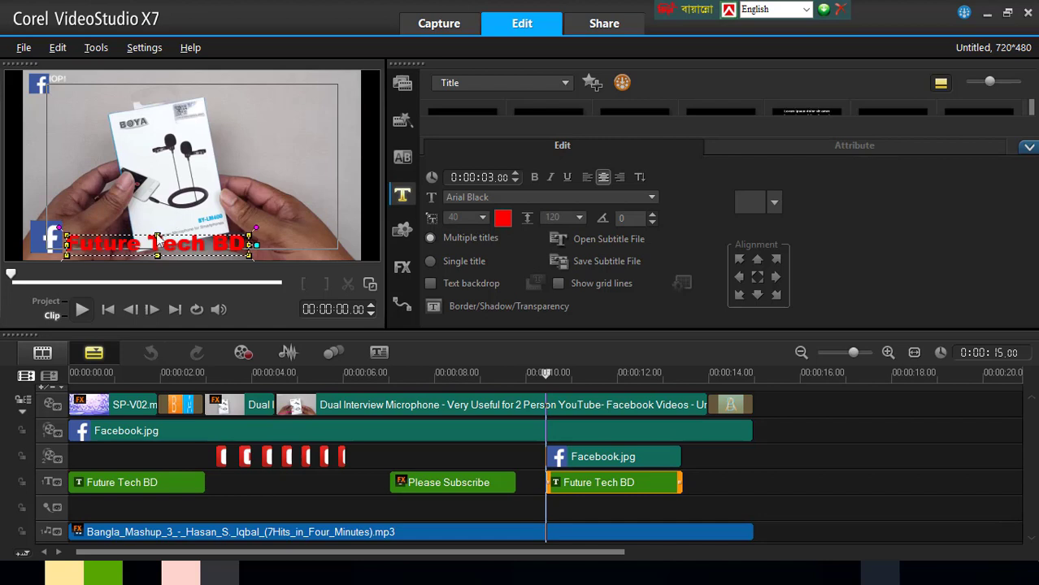
pyautogui.moveTo(170, 242); pyautogui.dragTo(184, 240)
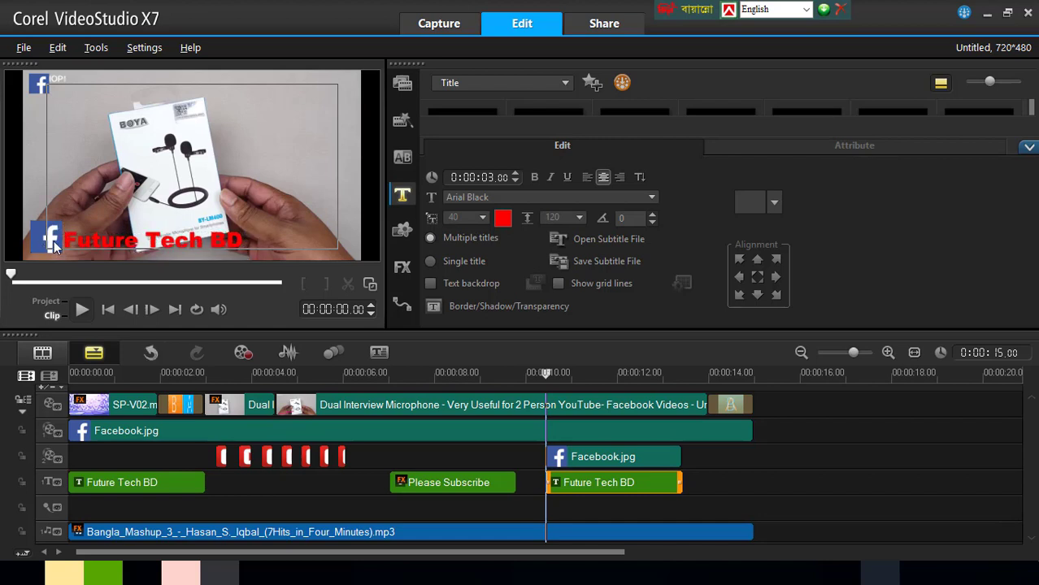
# Shrink the lower Facebook logo overlay to the height of the title and align it just before the text.
pyautogui.click(584, 459)
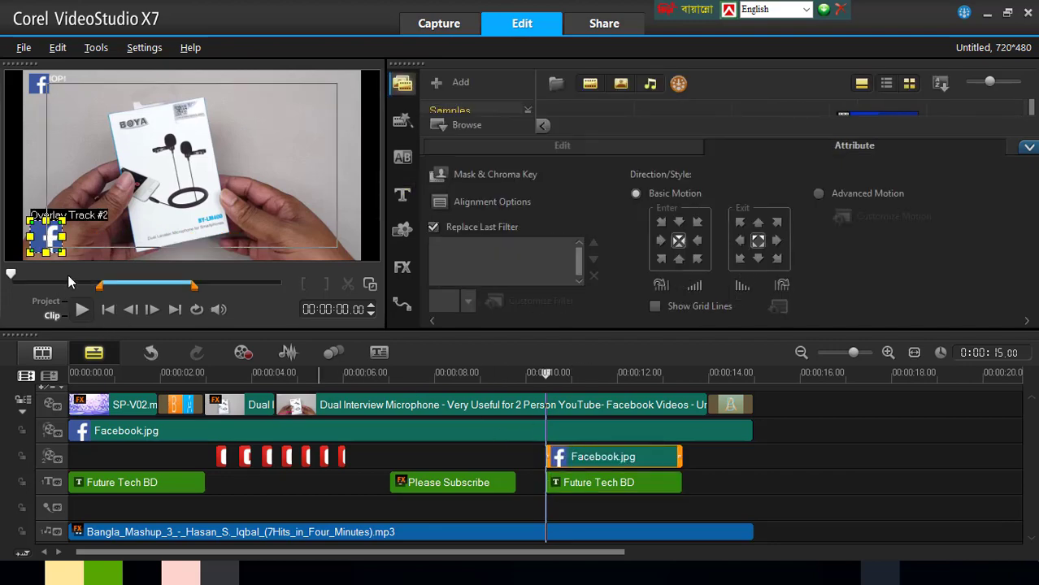
pyautogui.moveTo(544, 379); pyautogui.dragTo(598, 375)
pyautogui.click(617, 457)
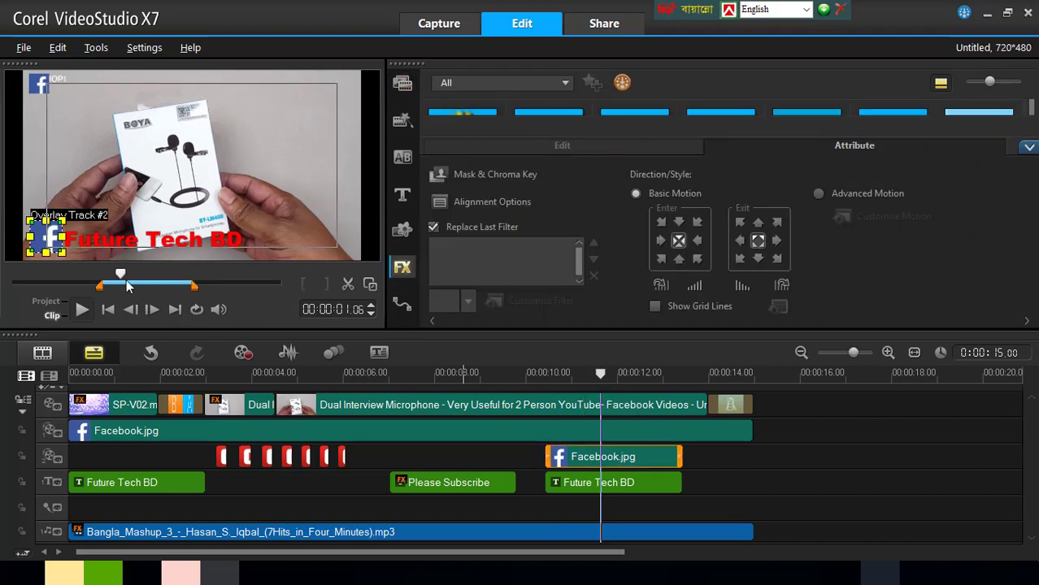
pyautogui.moveTo(28, 218); pyautogui.dragTo(50, 240)
pyautogui.moveTo(50, 241); pyautogui.dragTo(50, 238)
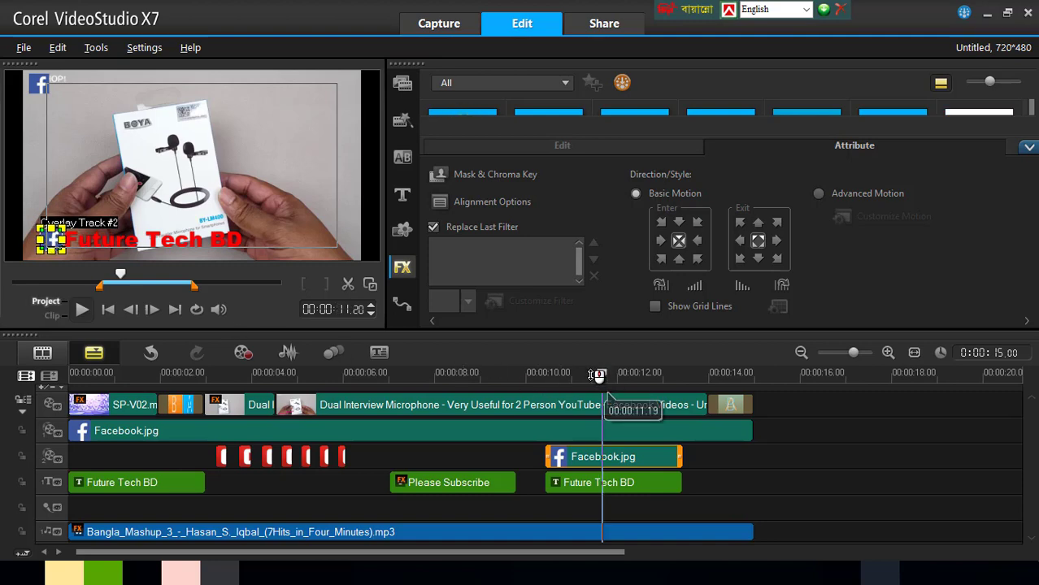
# Set the lower Facebook logo overlay's basic motion to enter from the left.
pyautogui.moveTo(608, 379); pyautogui.dragTo(583, 413)
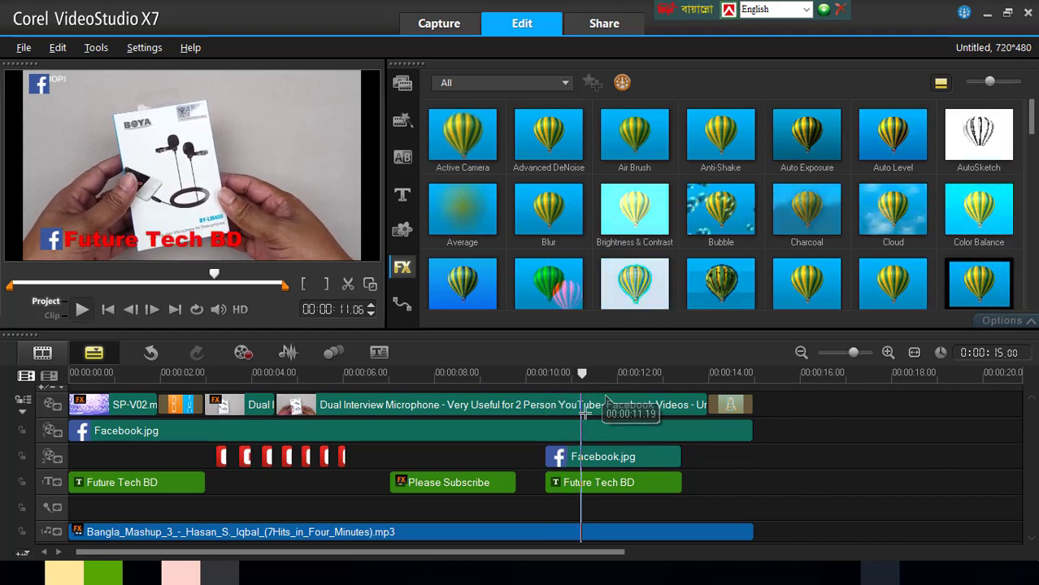
pyautogui.doubleClick(619, 457)
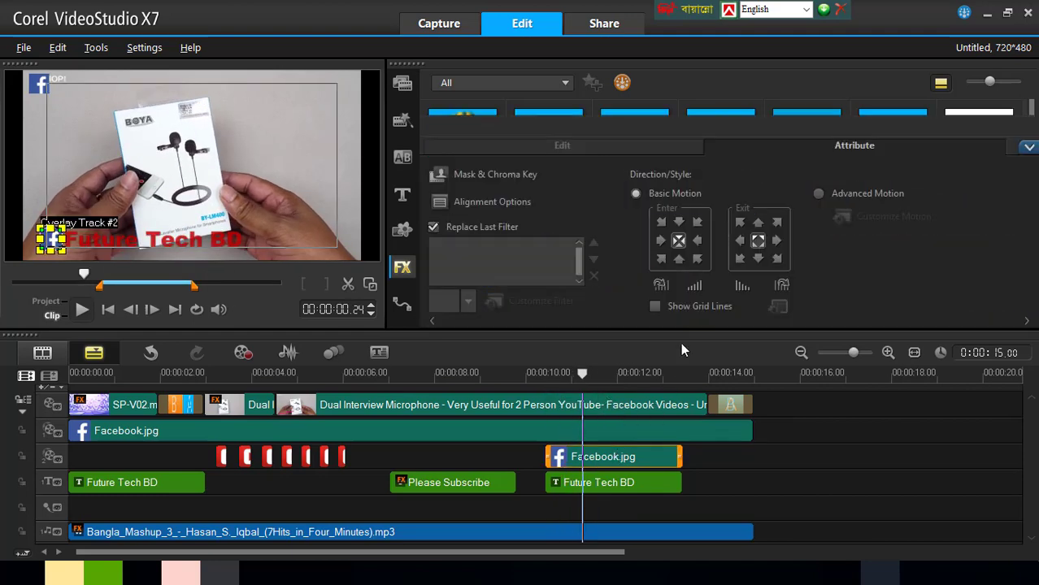
pyautogui.click(659, 242)
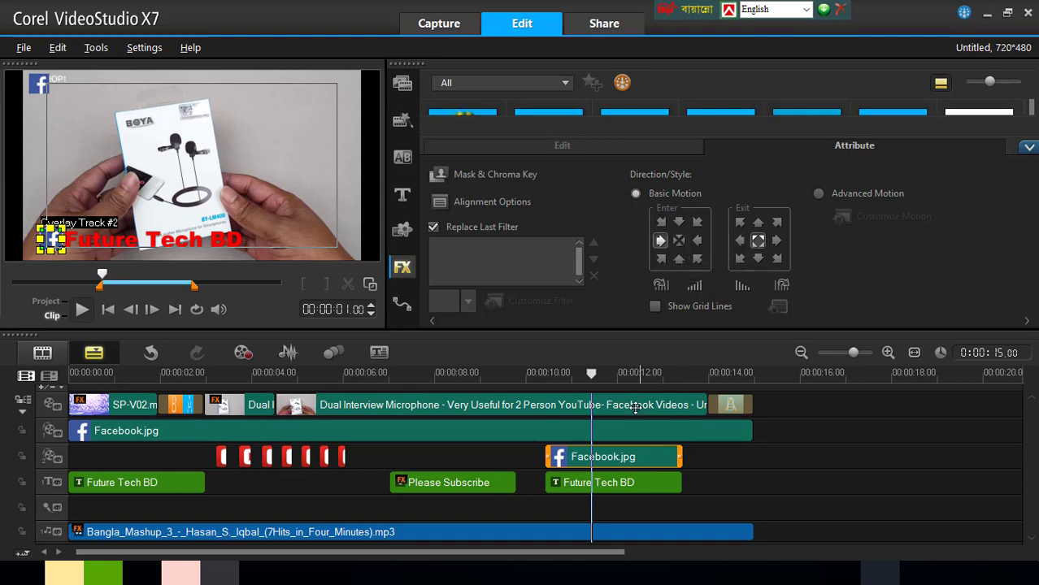
# Set the lower Facebook logo overlay to exit to the left and cue the project at 00:00:10.05.
pyautogui.moveTo(591, 374); pyautogui.dragTo(663, 456)
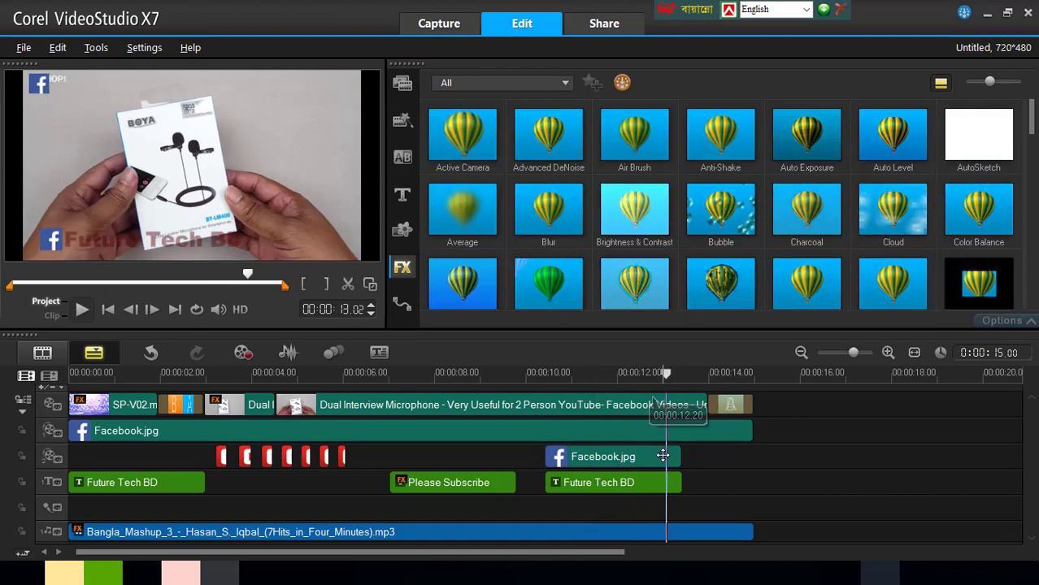
pyautogui.click(663, 457)
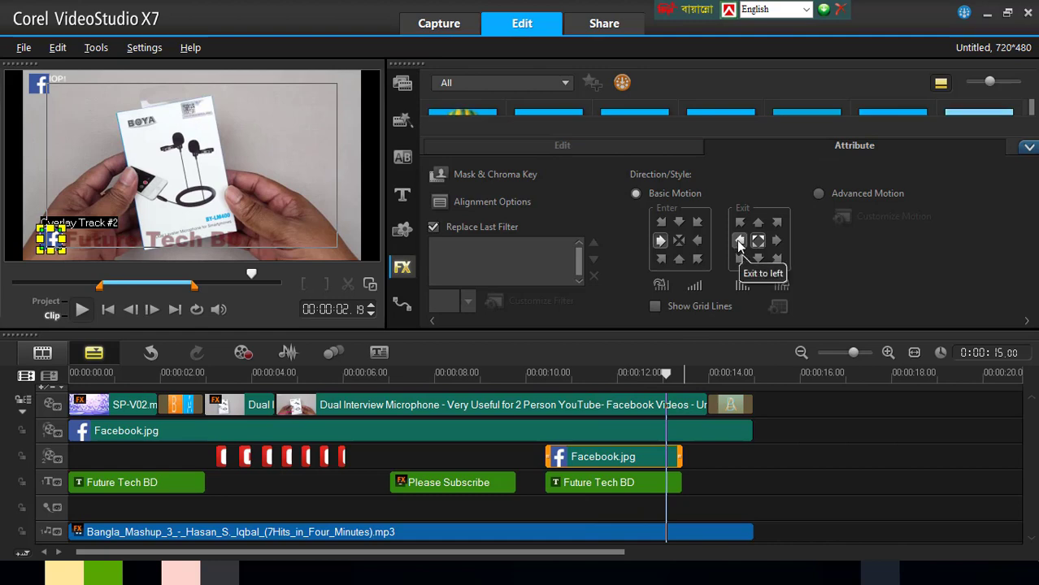
pyautogui.click(739, 242)
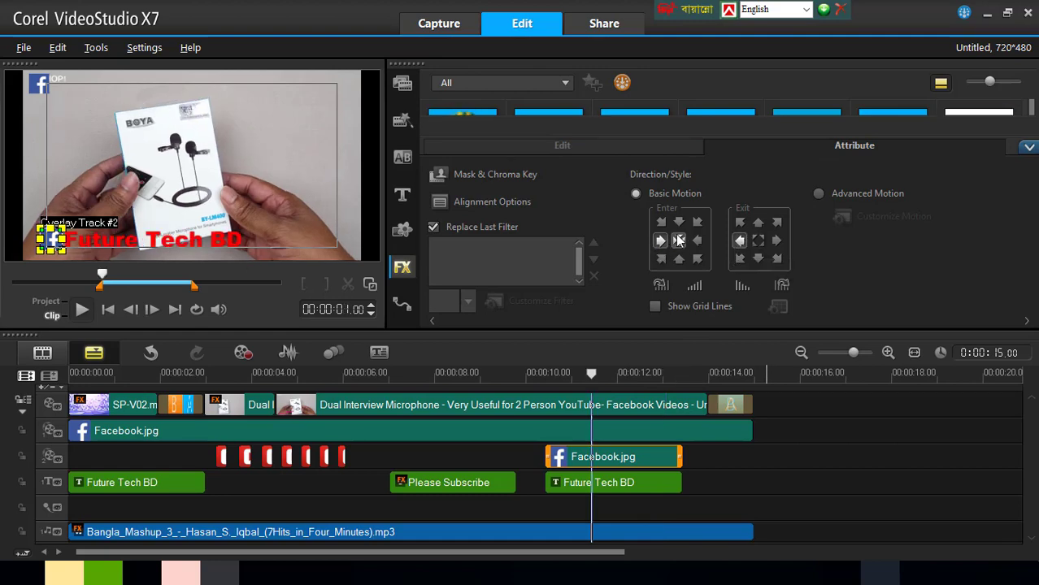
pyautogui.moveTo(591, 373); pyautogui.dragTo(534, 373)
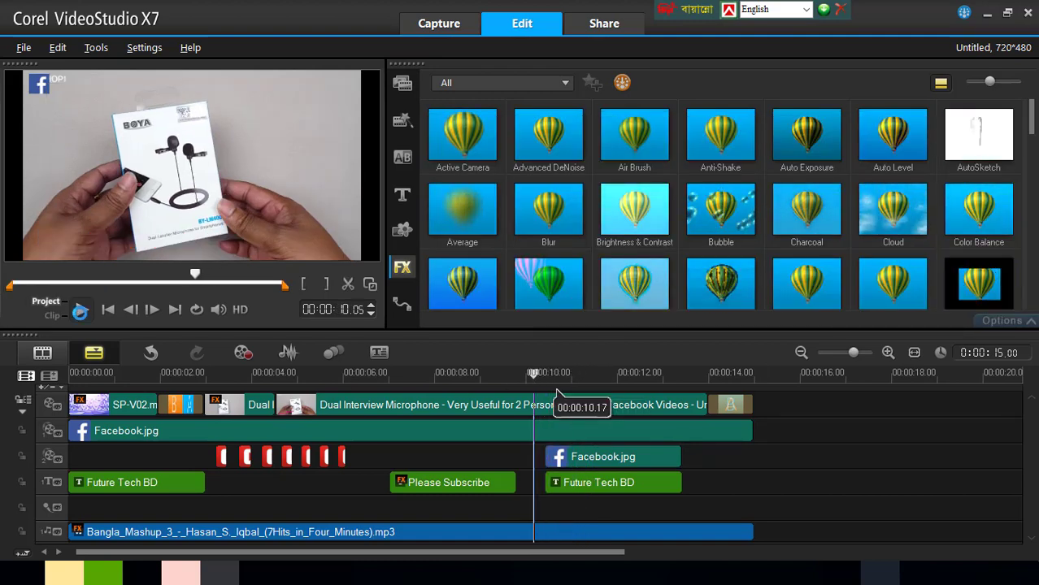
# Preview the lower Facebook logo and Future Tech BD title animation, and move the playhead to 00:00:14.06.
pyautogui.click(81, 312)
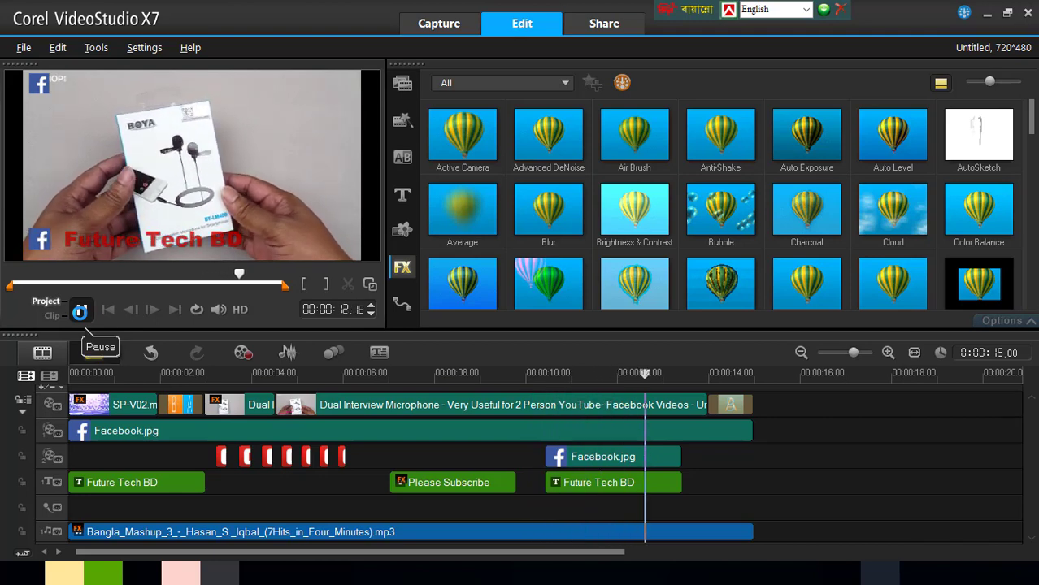
pyautogui.click(80, 312)
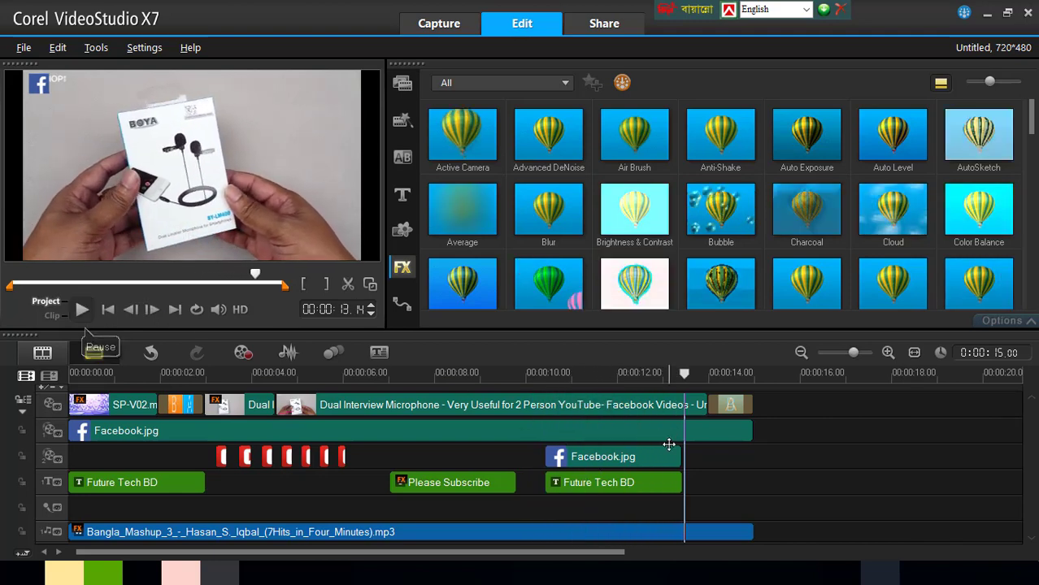
pyautogui.moveTo(689, 375); pyautogui.dragTo(718, 375)
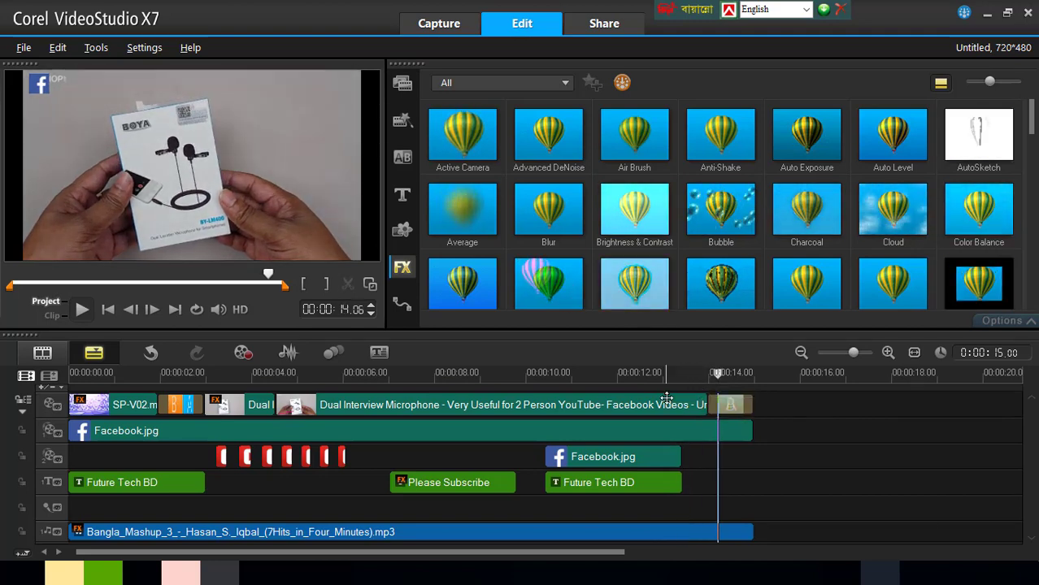
pyautogui.moveTo(685, 10); pyautogui.dragTo(703, 10)
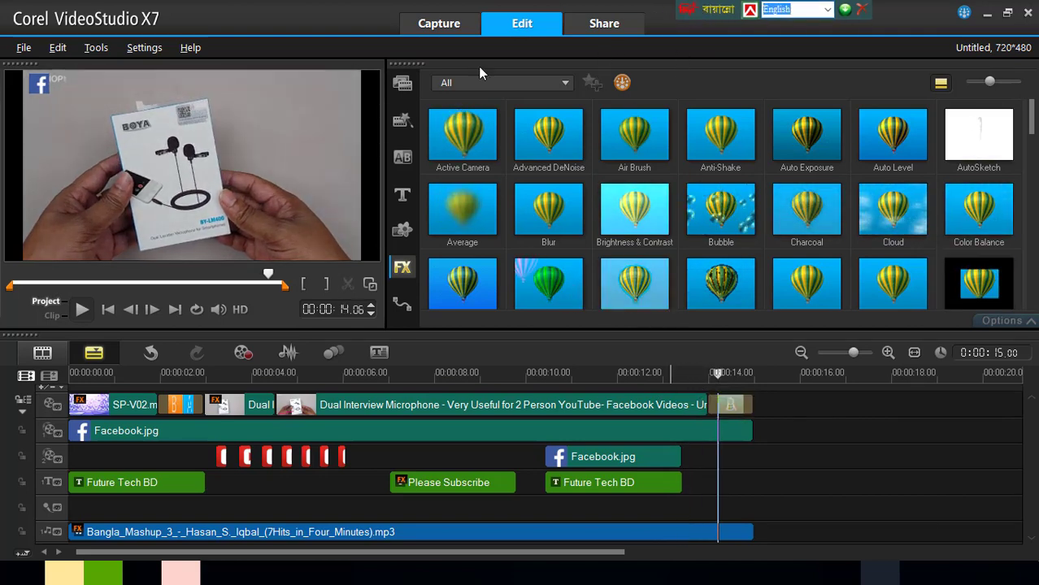
# Set up a computer video export of the project in MPEG-4 format with the 1920 x 1080, 30p, 15Mbps profile.
pyautogui.click(601, 25)
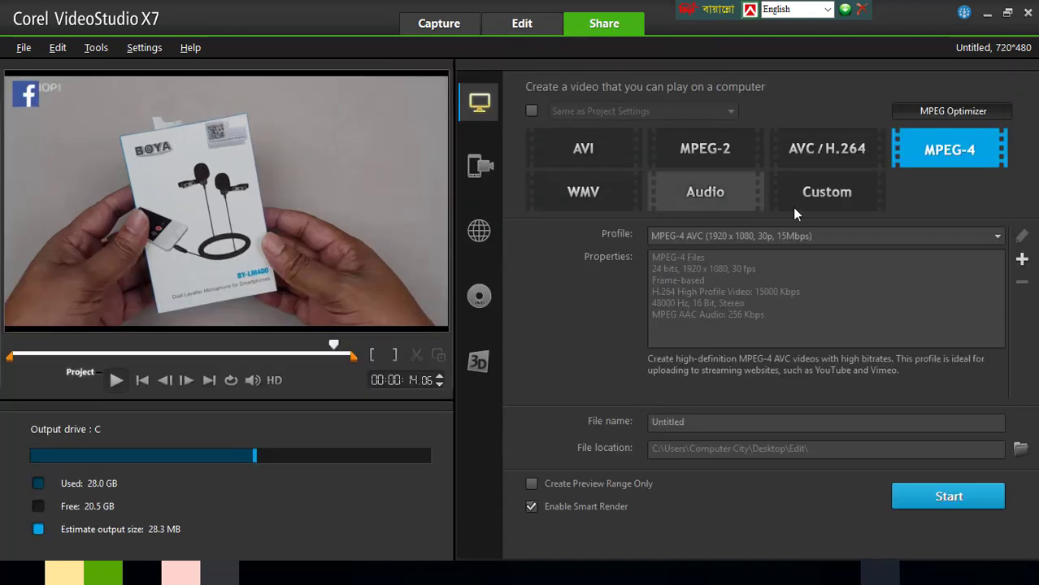
pyautogui.click(856, 147)
pyautogui.click(593, 152)
pyautogui.click(585, 191)
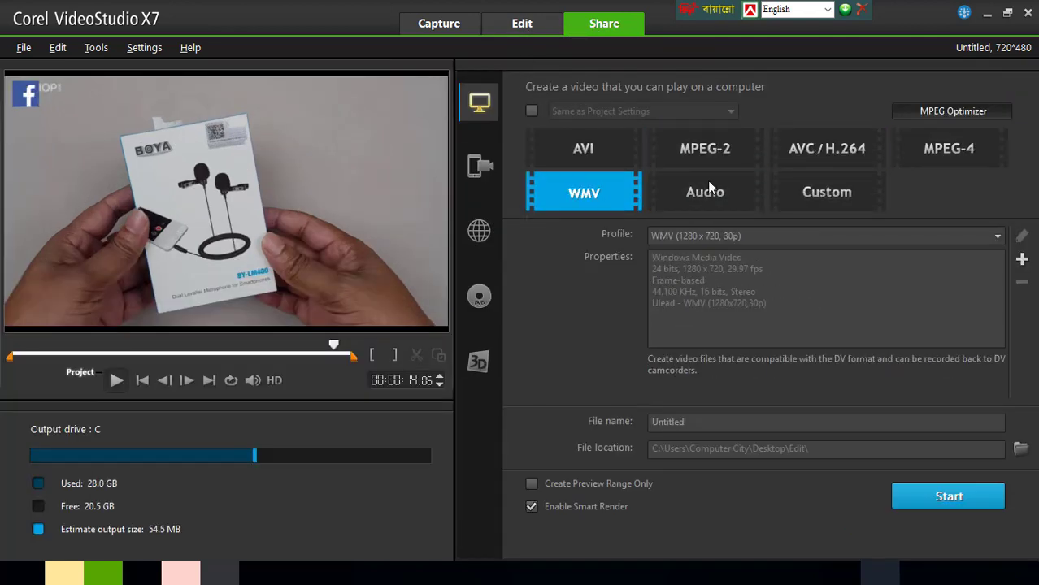
pyautogui.click(946, 149)
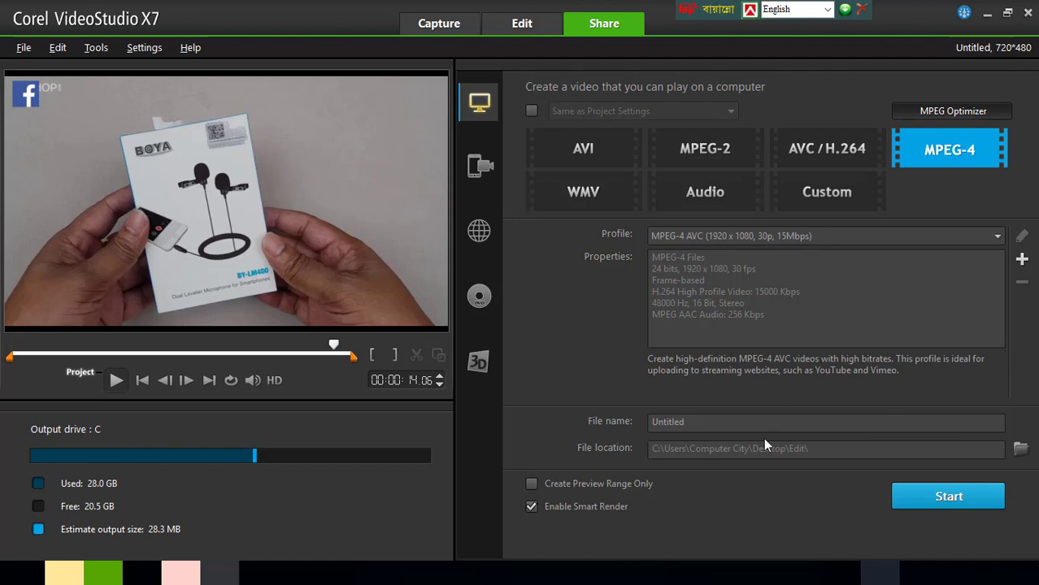
# Name the exported video file Edit.
pyautogui.click(719, 429)
pyautogui.hotkey('ctrl', 'a')
pyautogui.press('BackSpace')
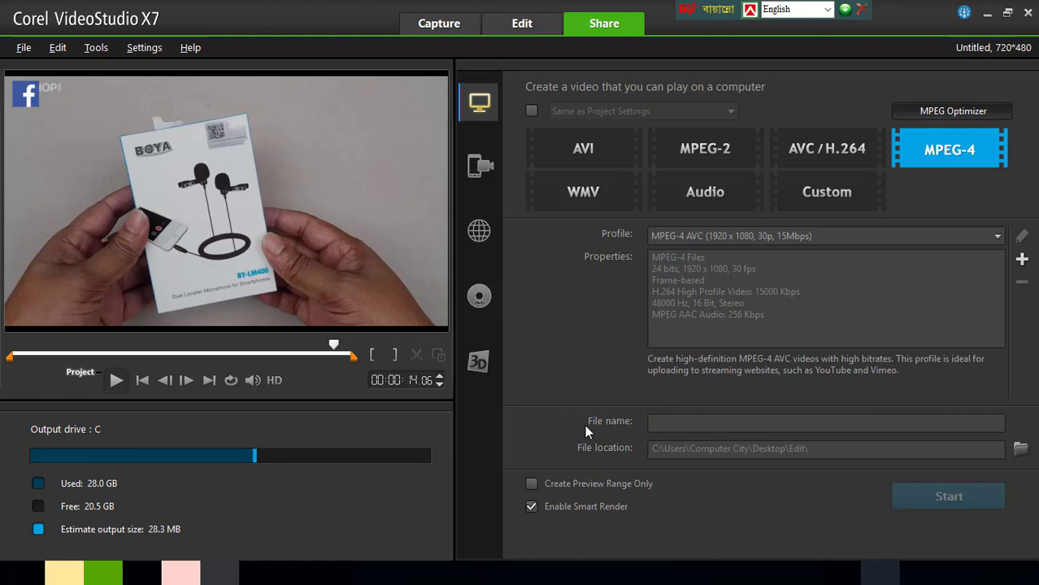
pyautogui.write('Edit')
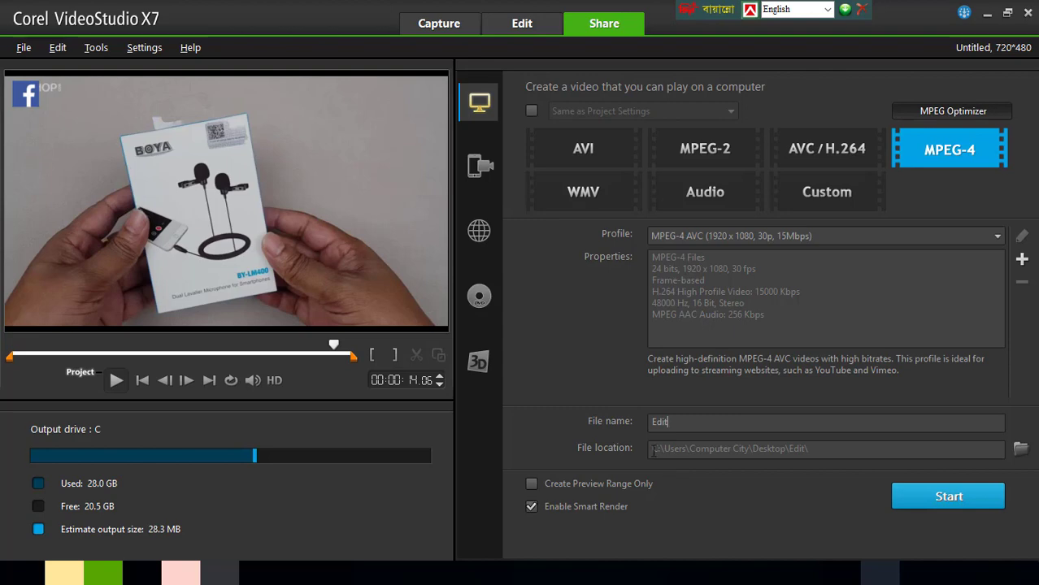
# Create a new folder on the Desktop as the export's file location and start rendering the video.
pyautogui.click(1021, 452)
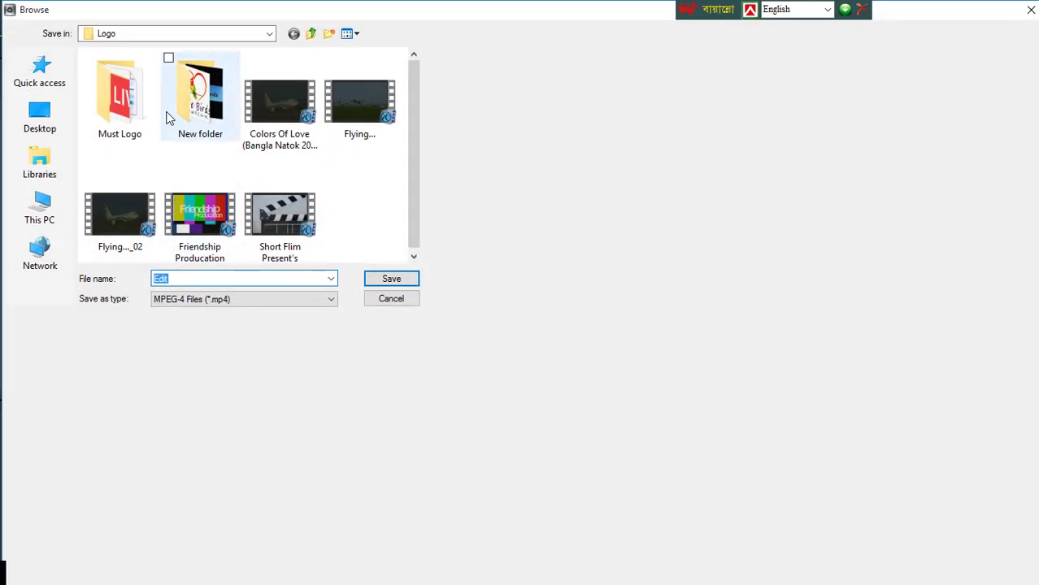
pyautogui.click(41, 118)
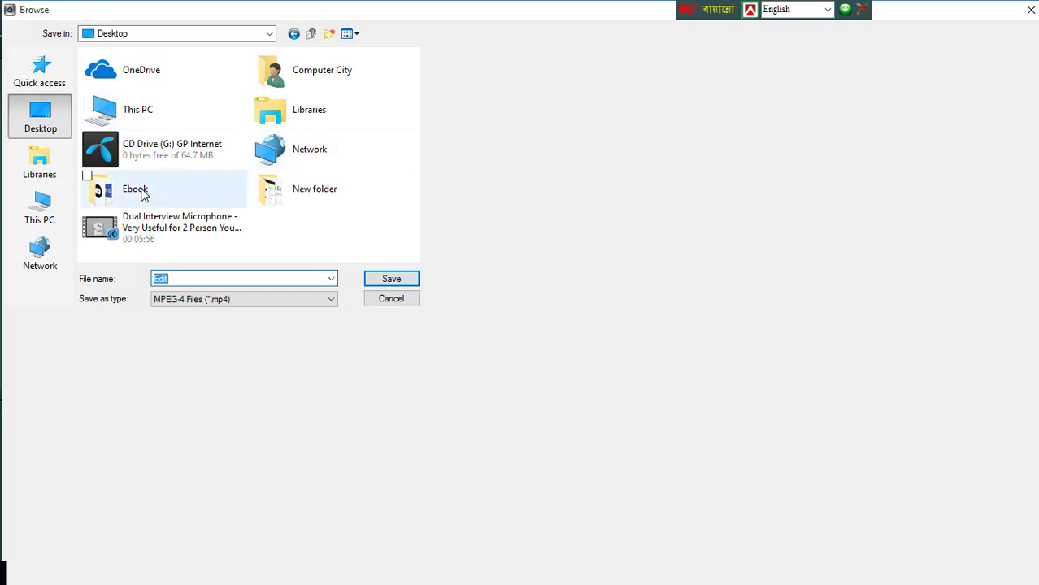
pyautogui.rightClick(262, 231)
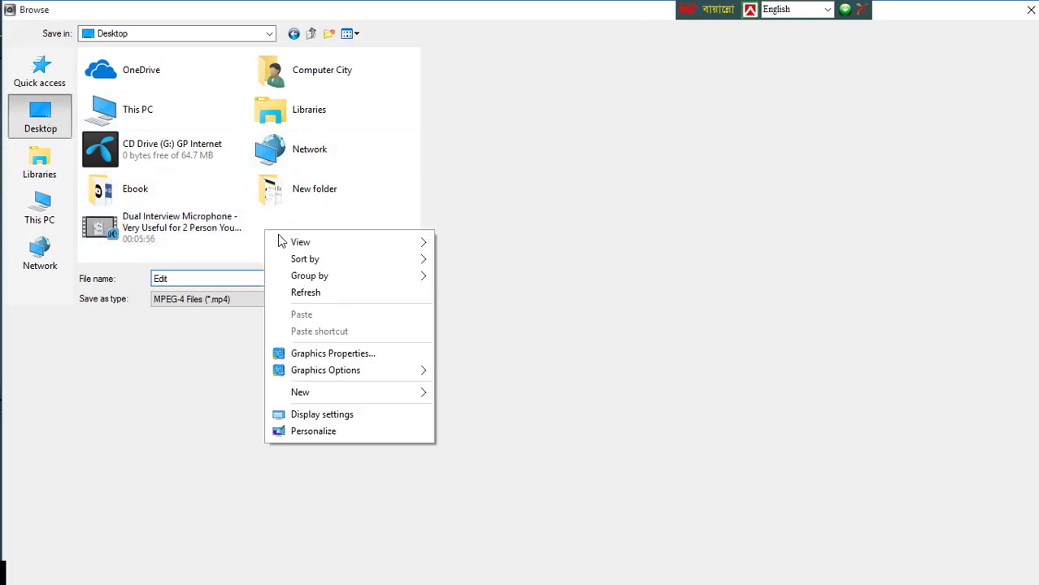
pyautogui.click(463, 393)
pyautogui.click(271, 228)
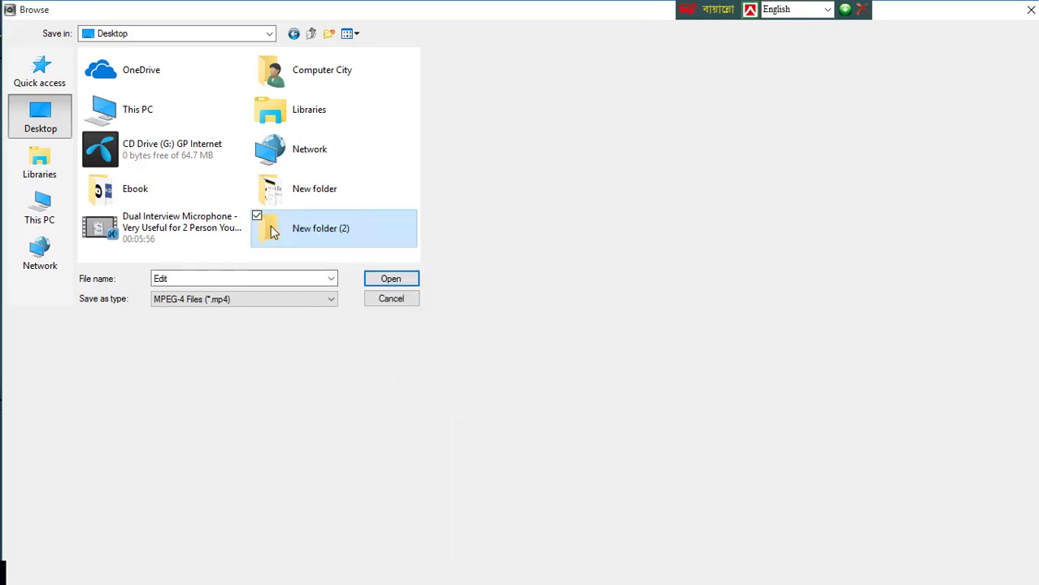
pyautogui.doubleClick(312, 233)
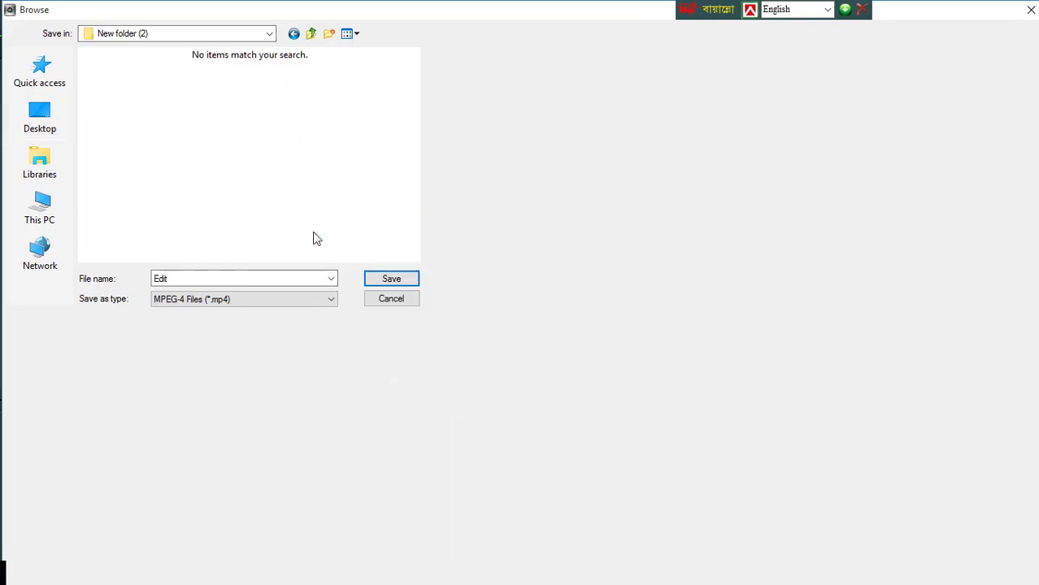
pyautogui.click(386, 282)
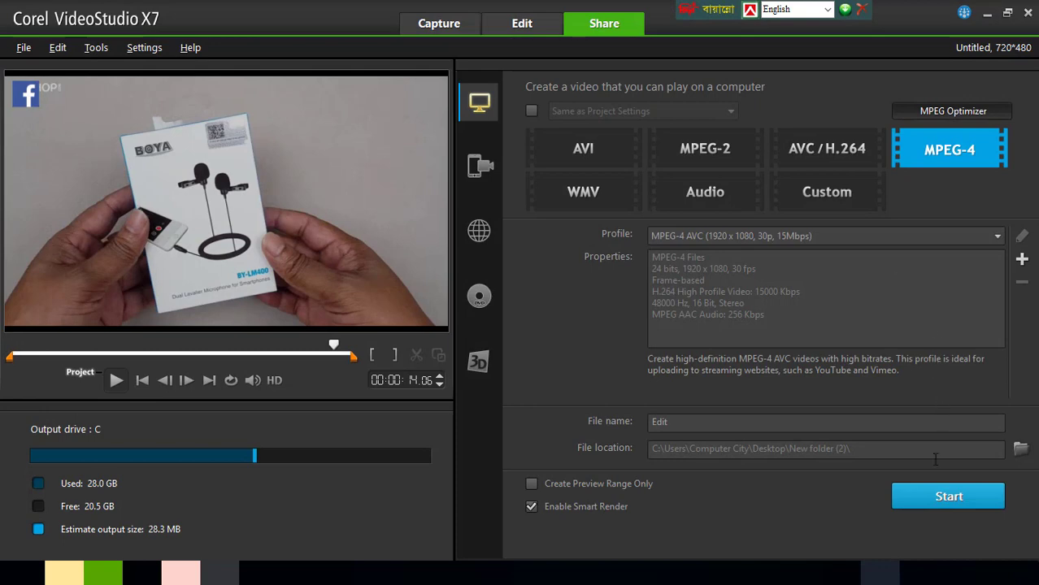
pyautogui.click(944, 501)
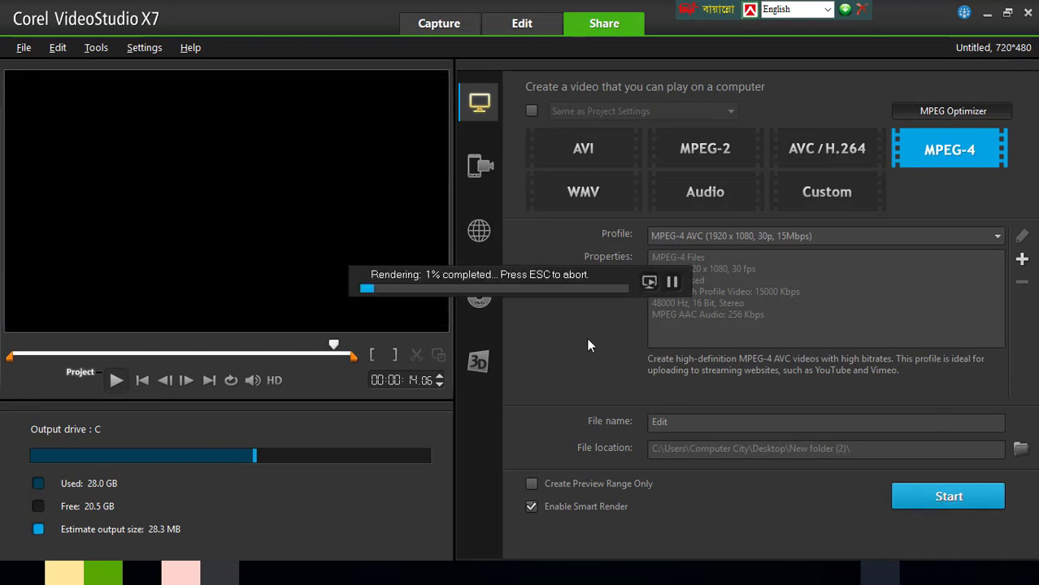